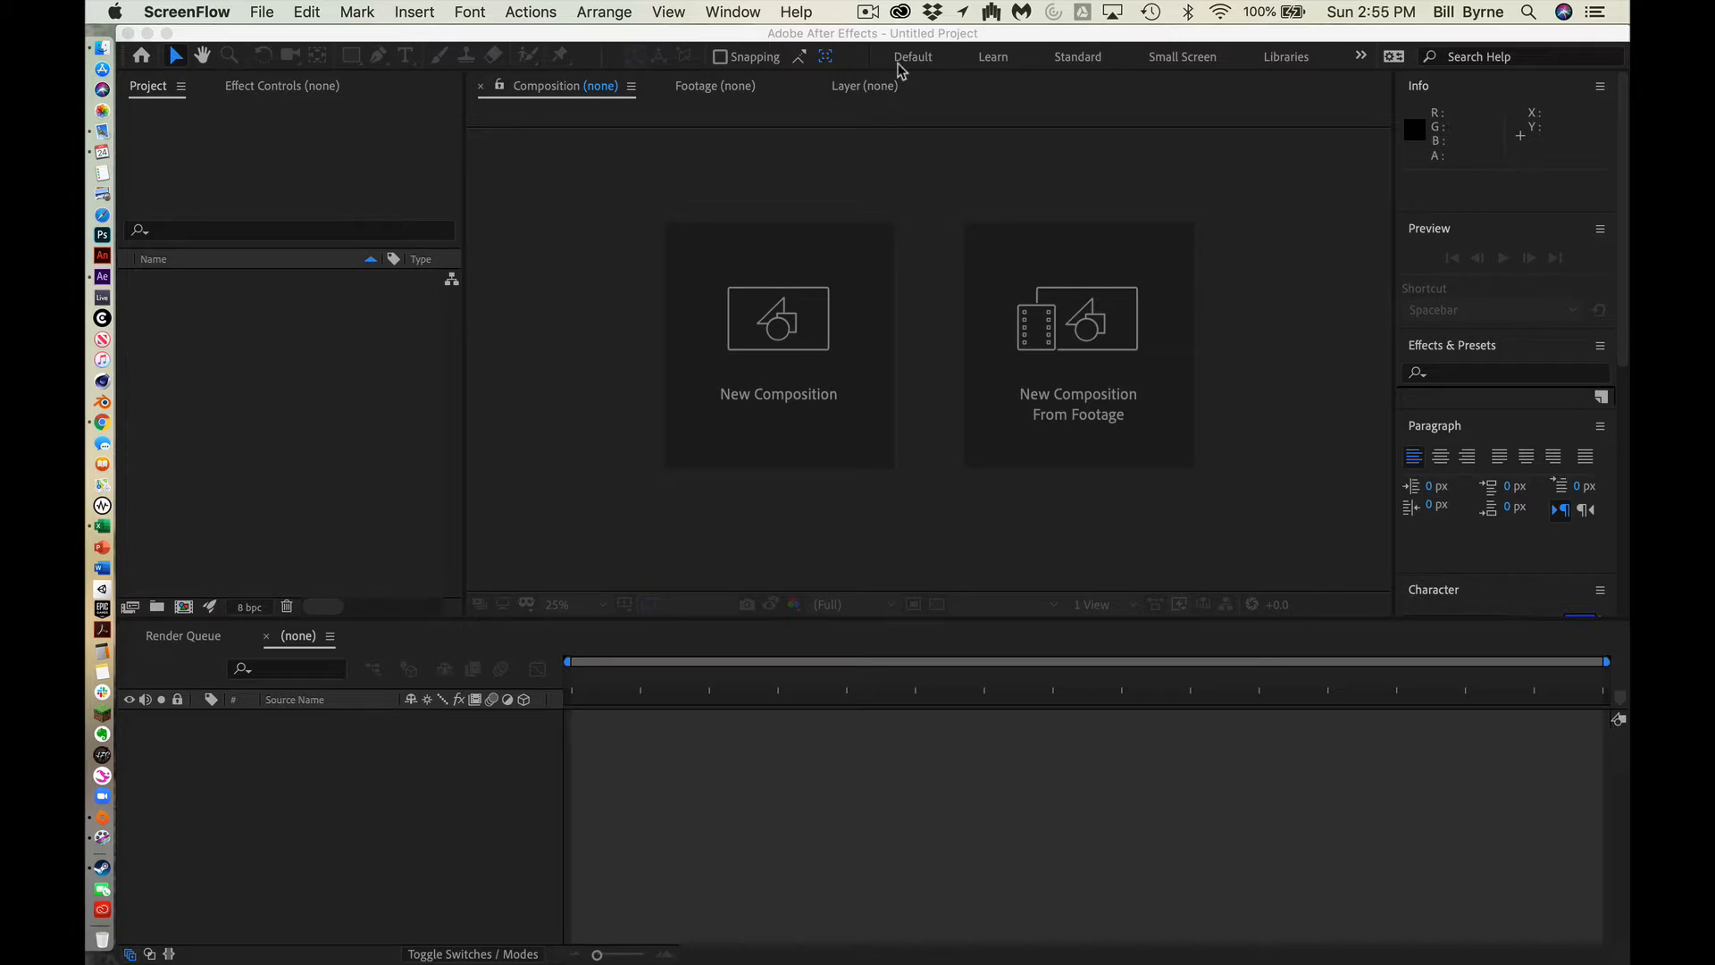
Step: Close the Home window and import Motion - 18250.mp4 from the desktop folder Footage For AE Lecture
left_click(659, 34)
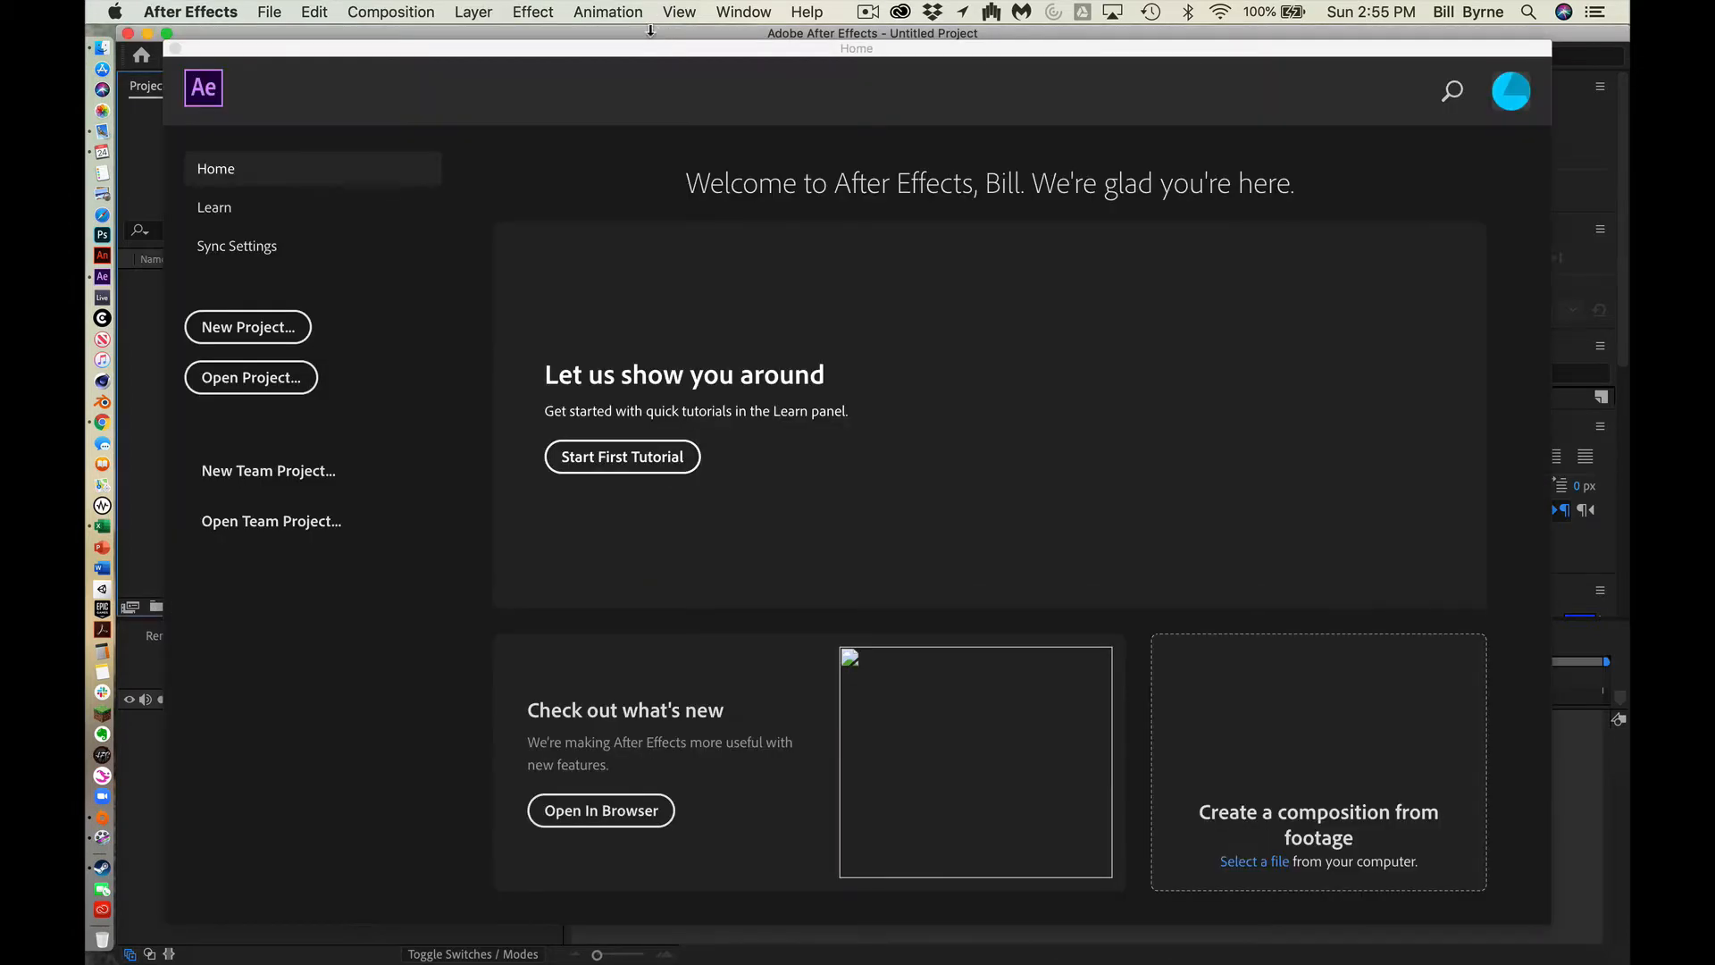
left_click(175, 49)
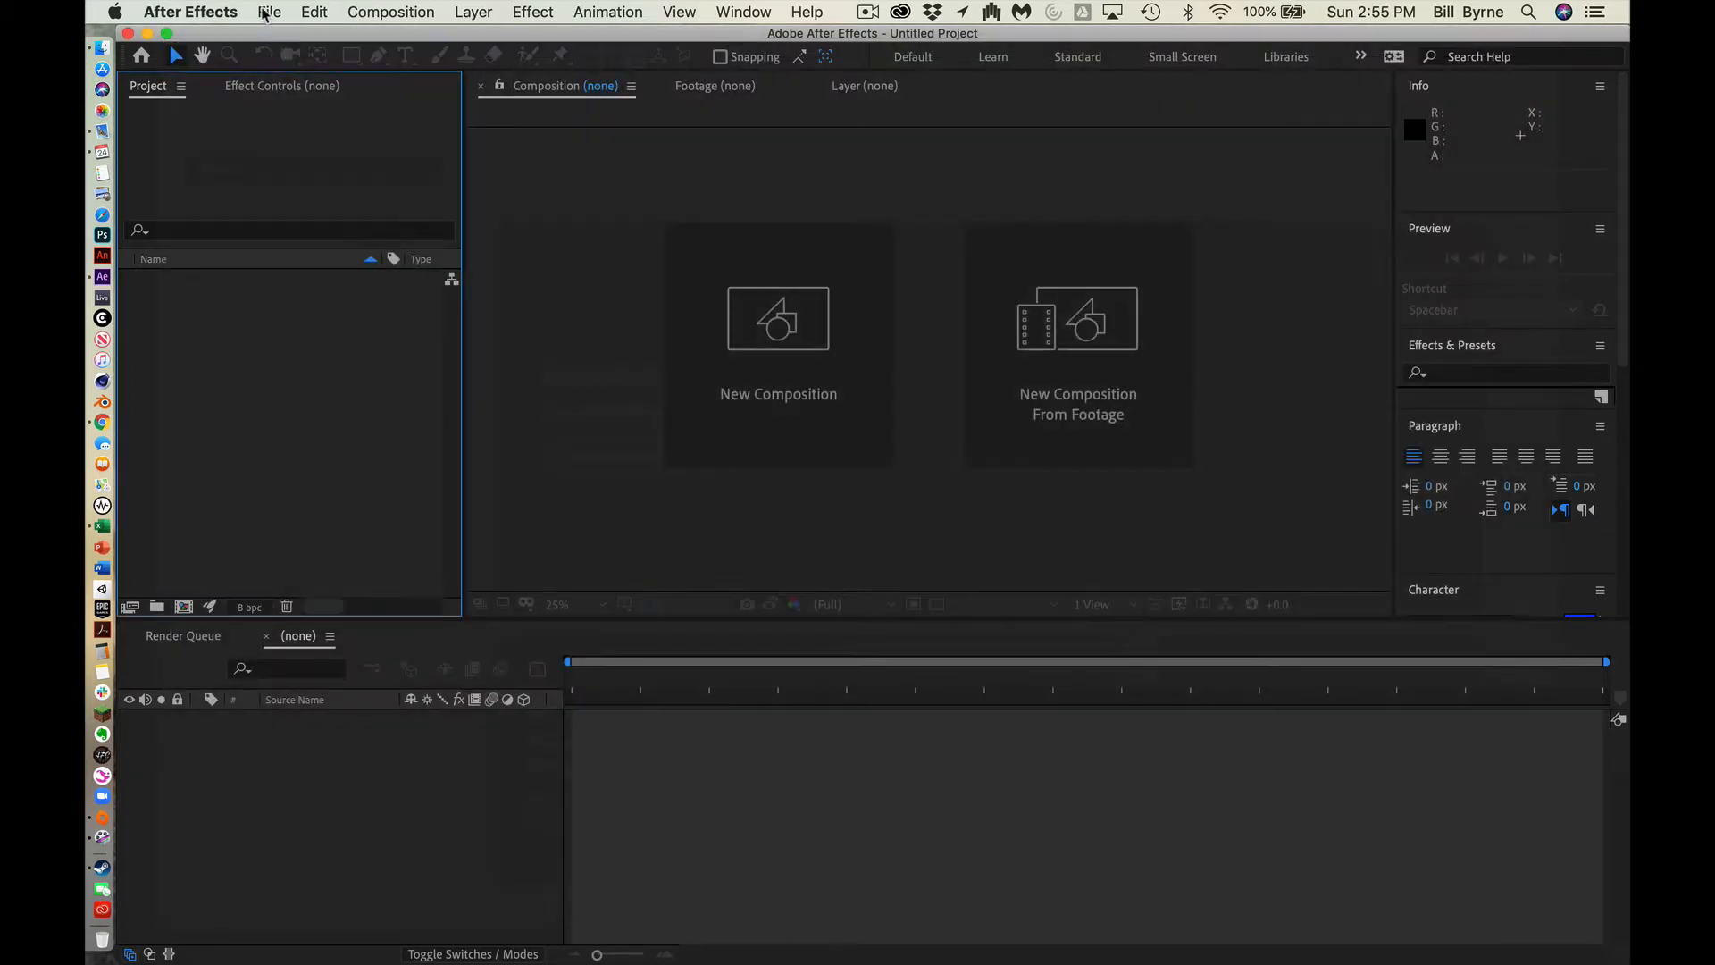
left_click(265, 10)
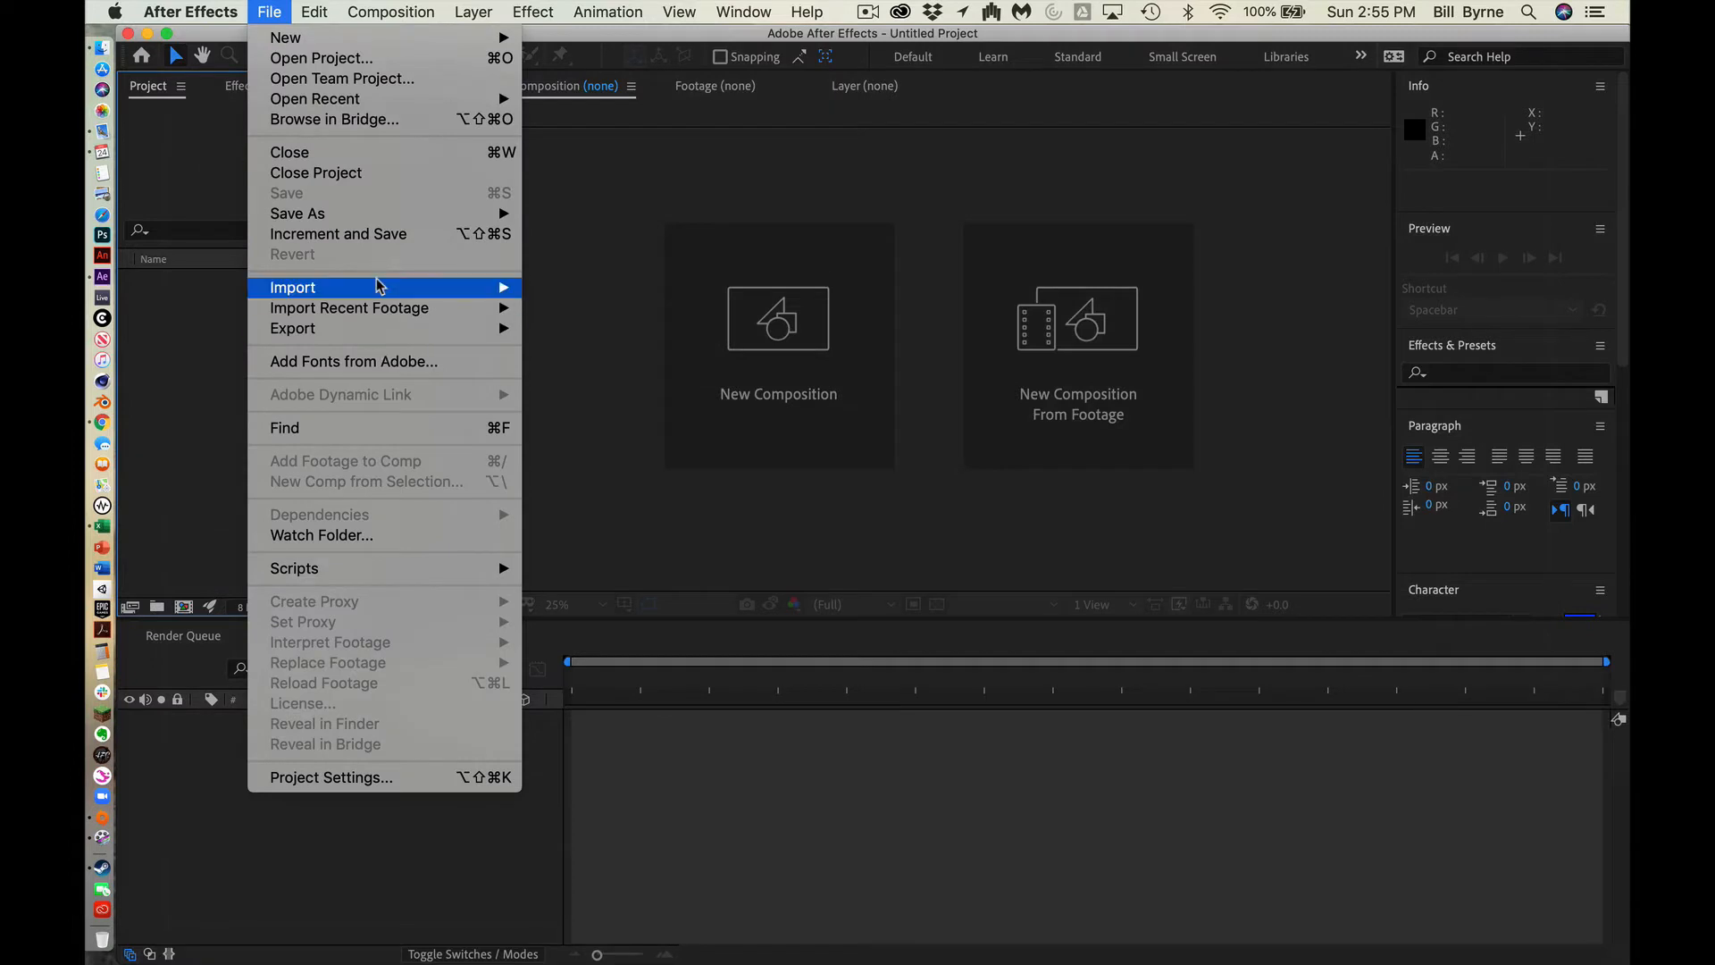
mouse_move(516, 288)
left_click(572, 287)
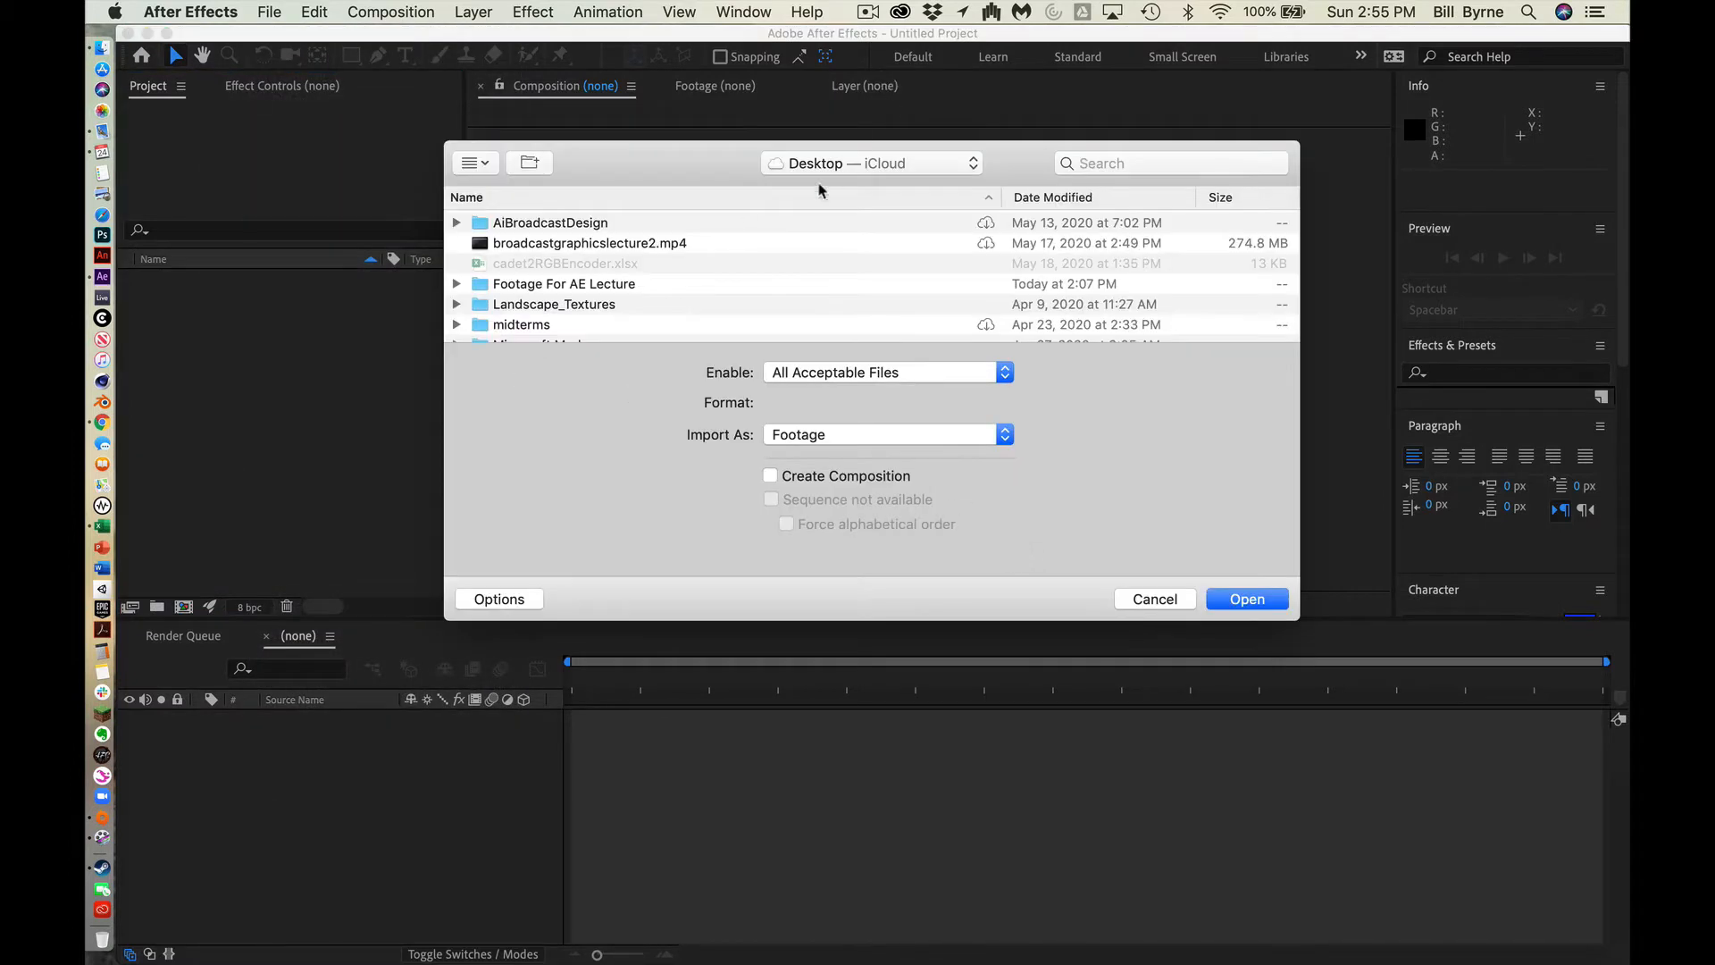
scroll(651, 261, "down", 10)
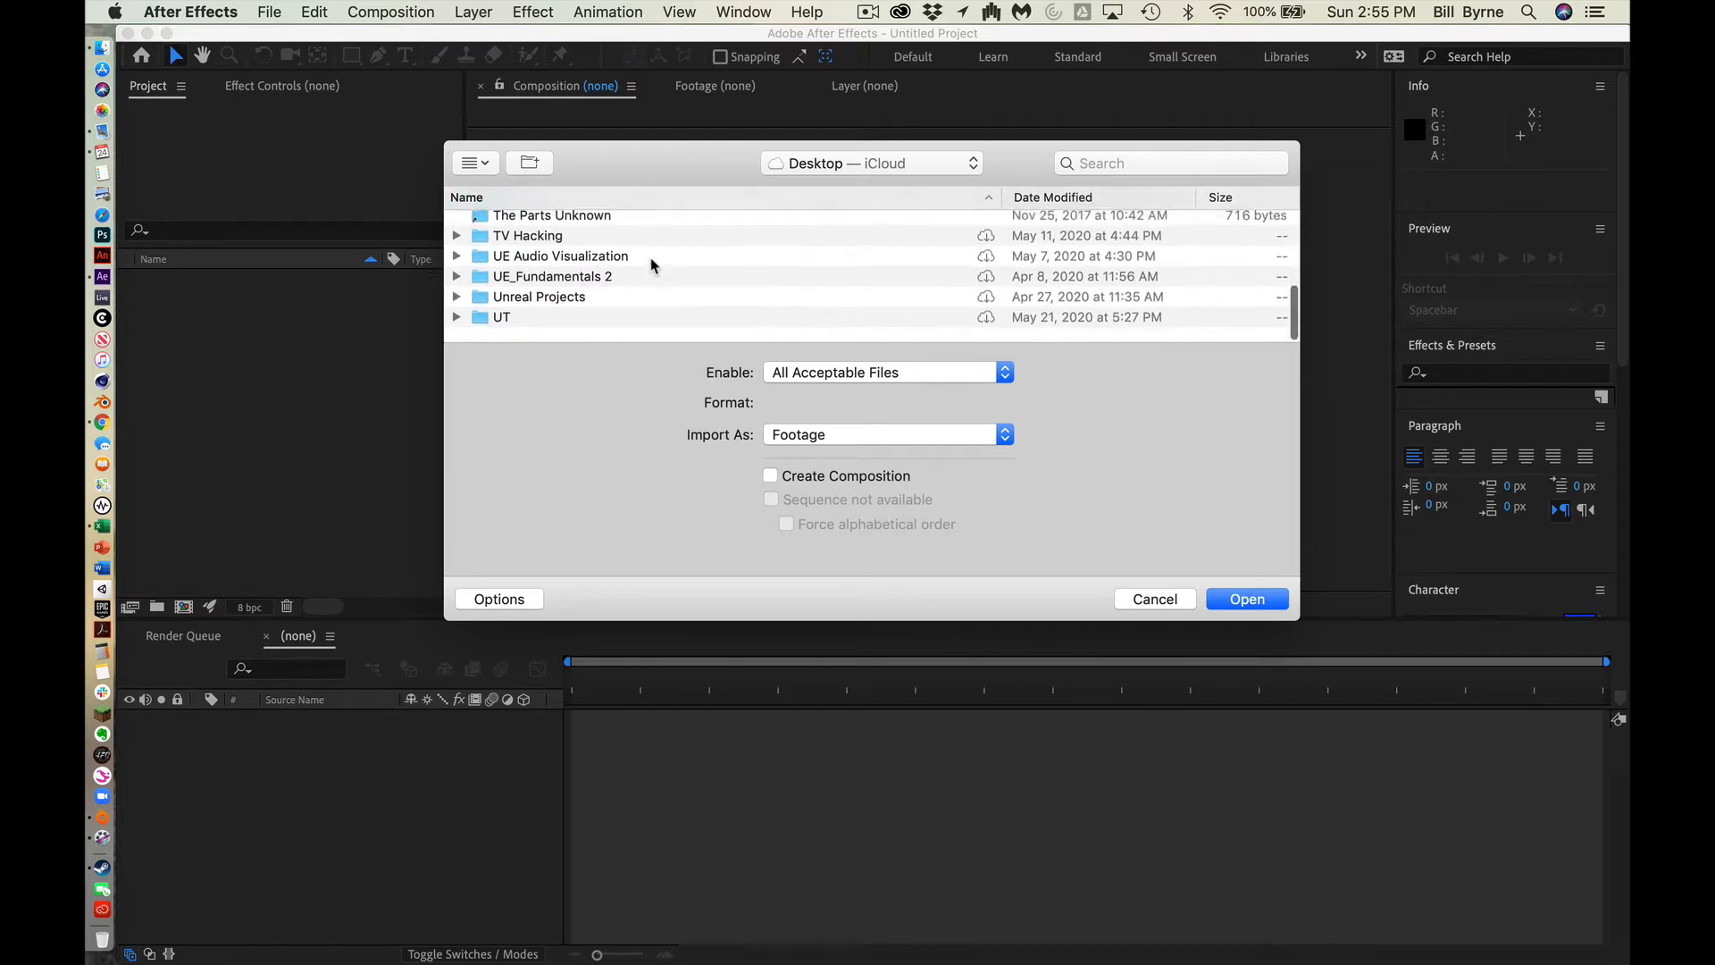
scroll(651, 261, "up", 5)
scroll(651, 261, "down", 2)
scroll(651, 261, "up", 3)
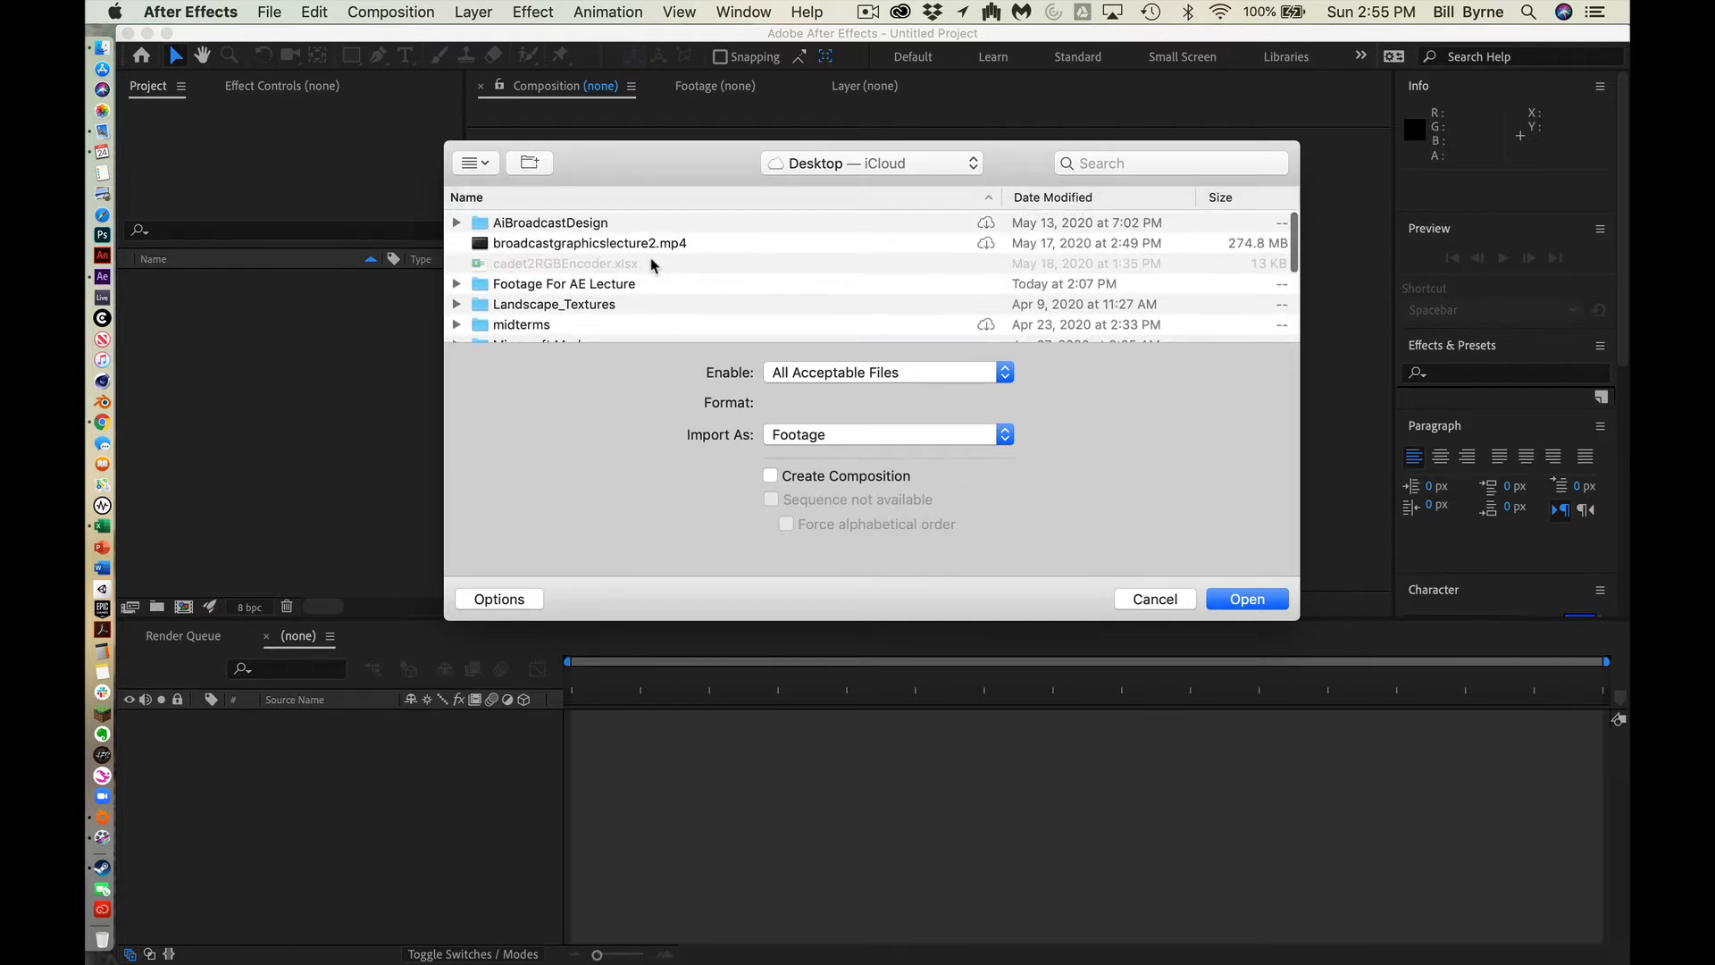
scroll(612, 307, "down", 1)
double_click(600, 267)
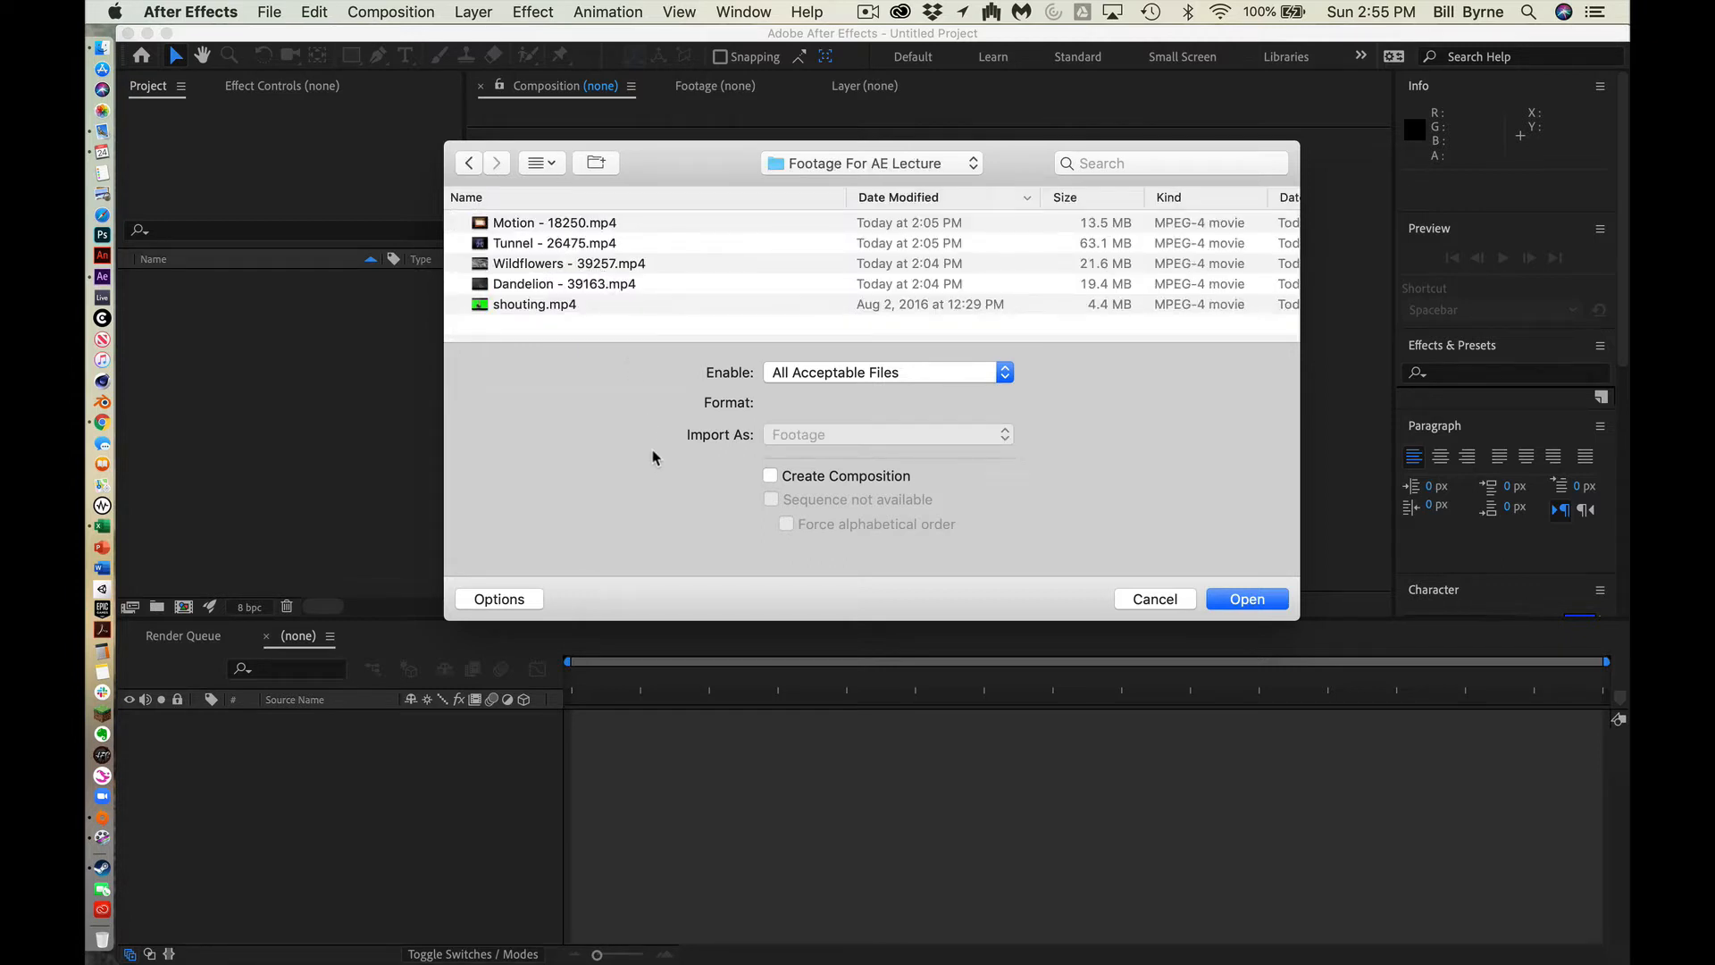
left_click(569, 222)
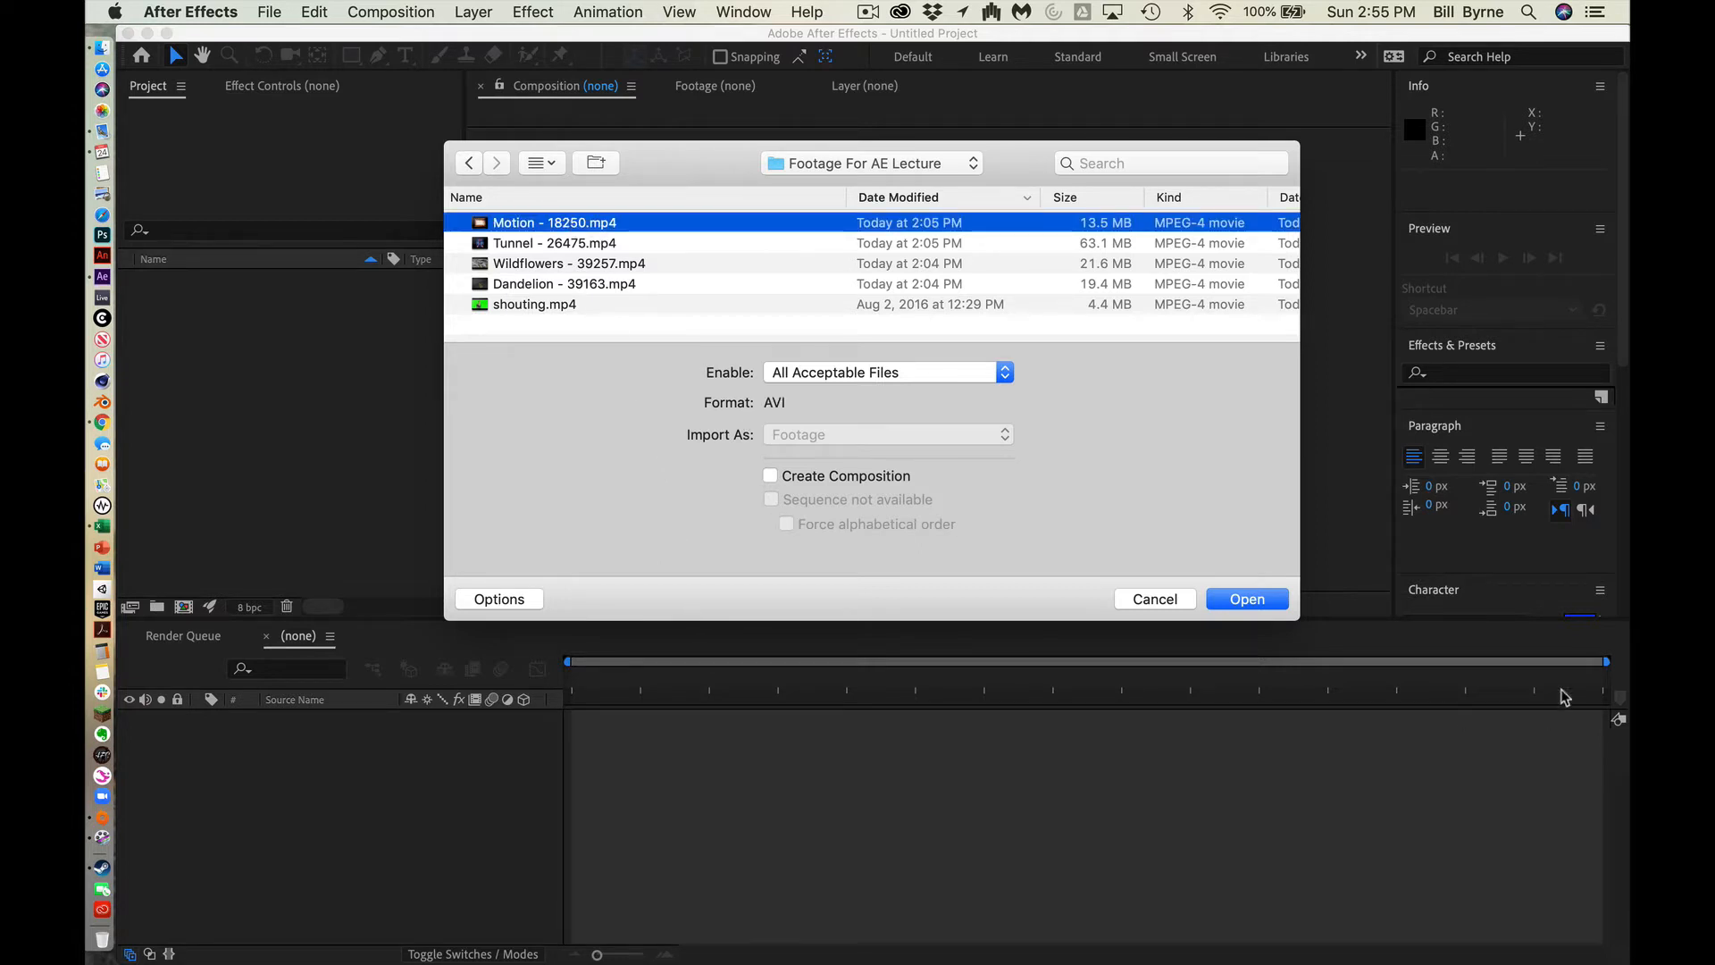
left_click(1276, 597)
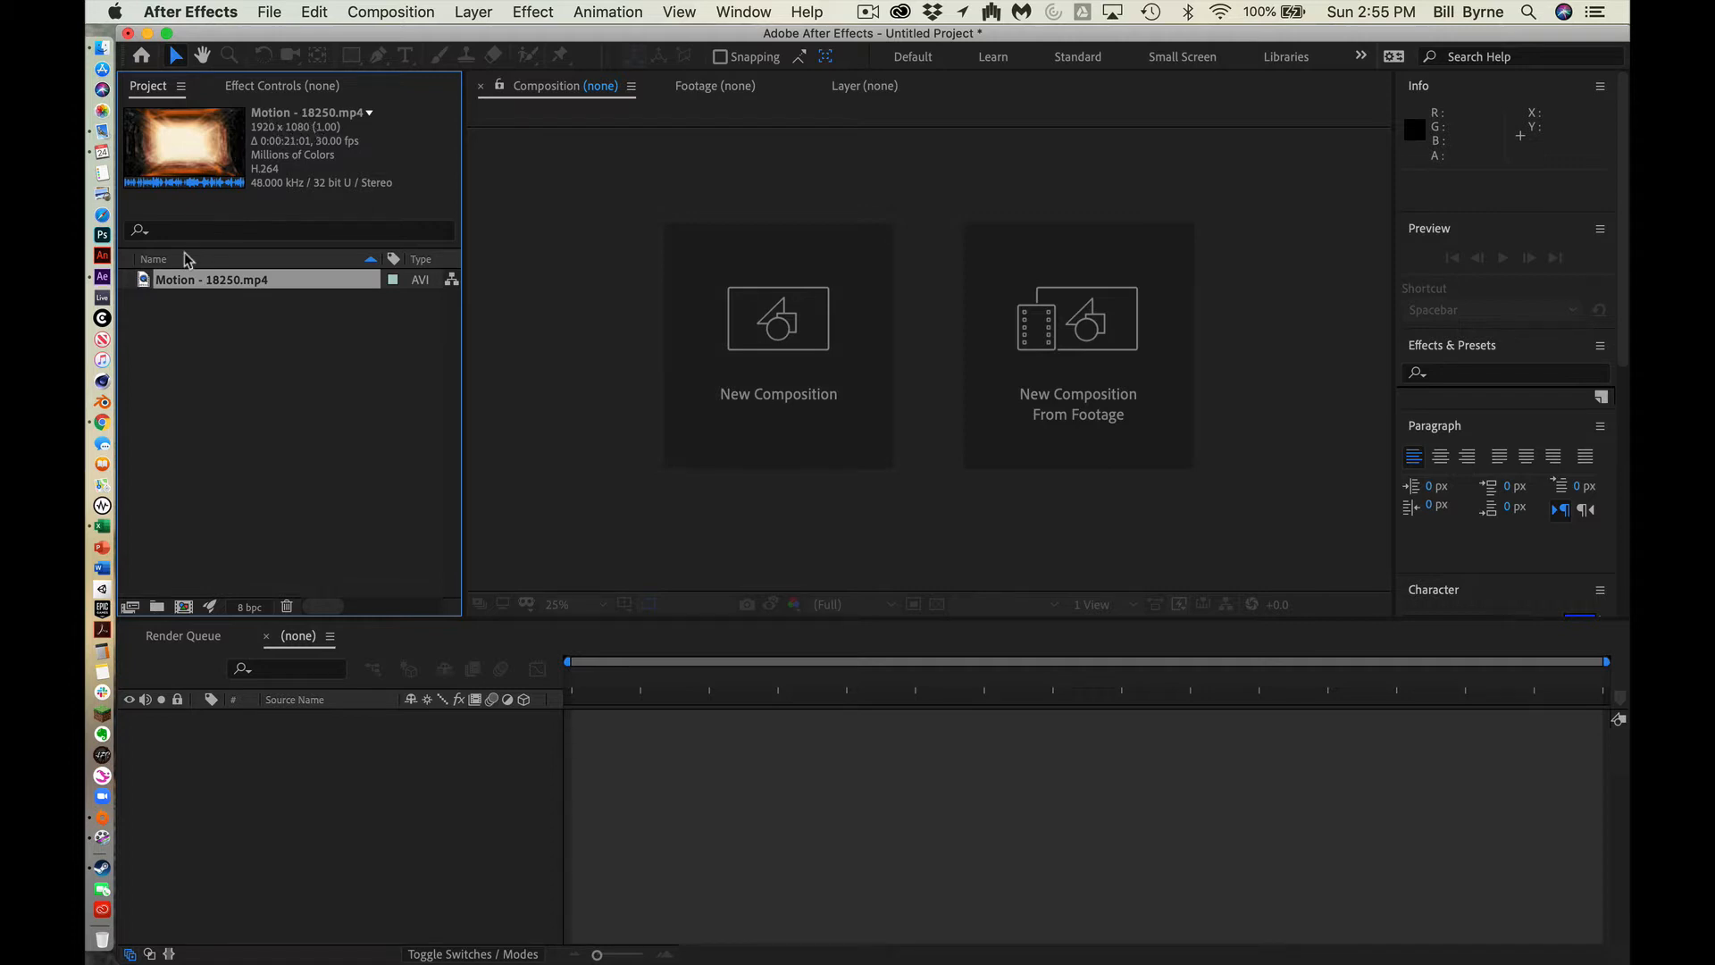
Step: Create a new composition from the imported Motion - 18250.mp4 footage
left_click_drag(143, 279, 177, 607)
left_click_drag(180, 607, 181, 608)
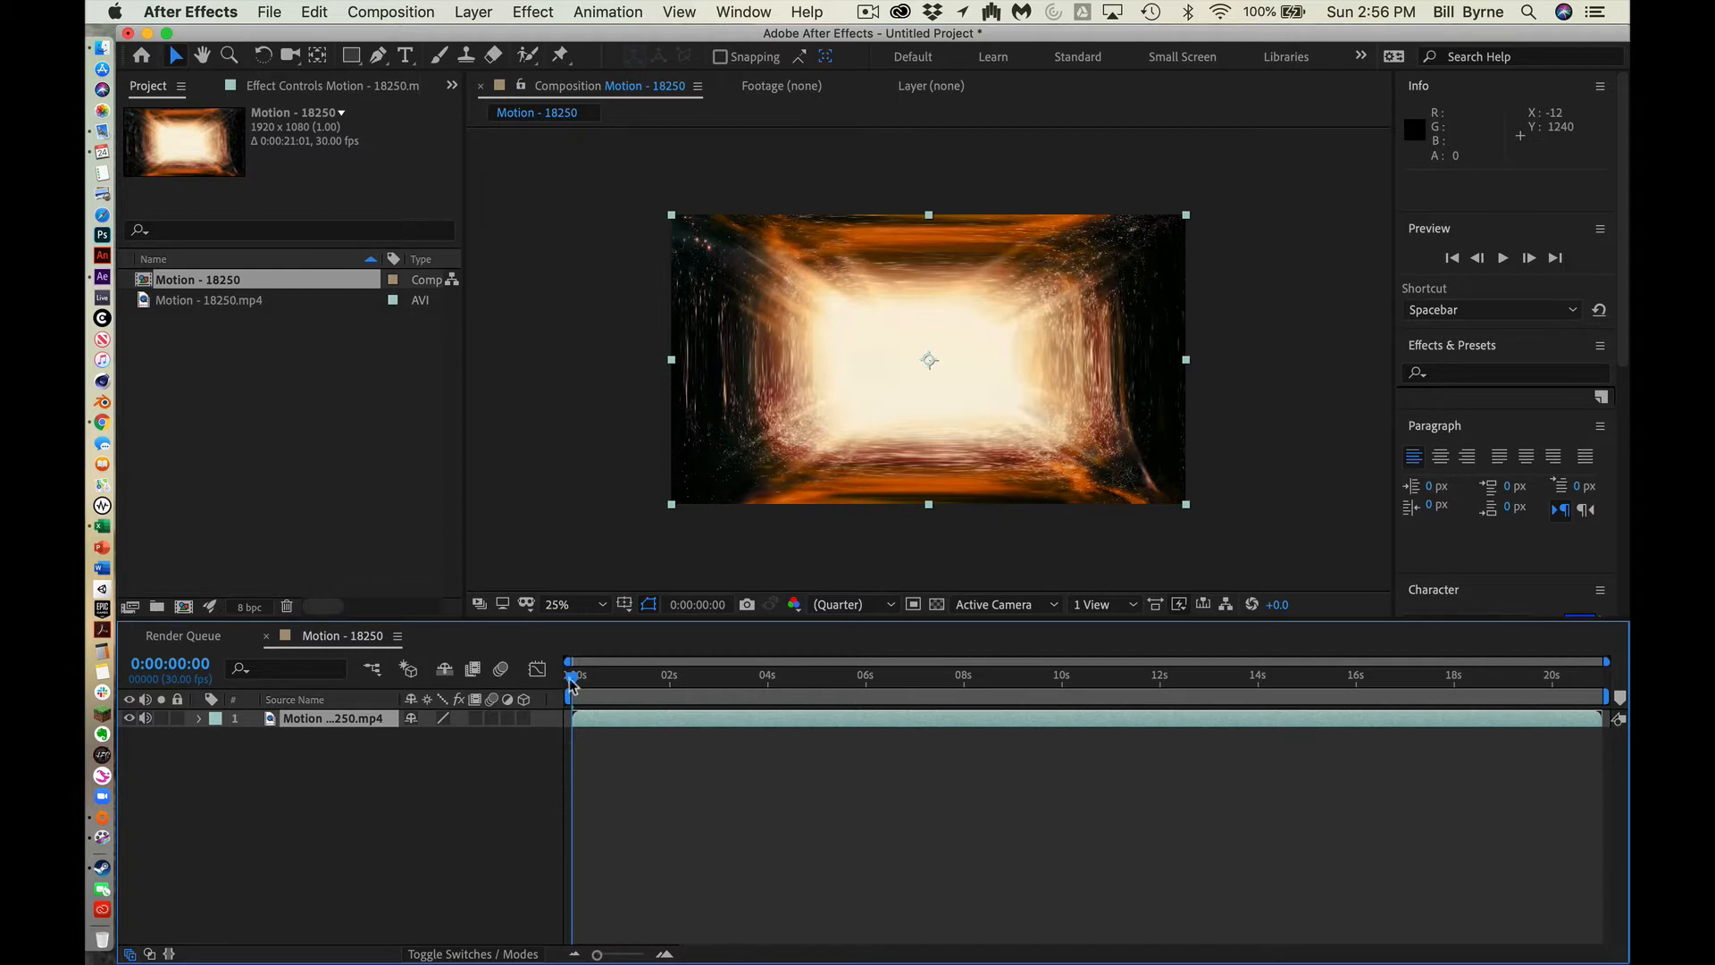
Step: Scrub through the composition to about 0:00:09:15 and return to the first frame
key("period")
key("period")
key("period")
key("period")
left_click_drag(573, 682, 1038, 681)
key("comma")
key("comma")
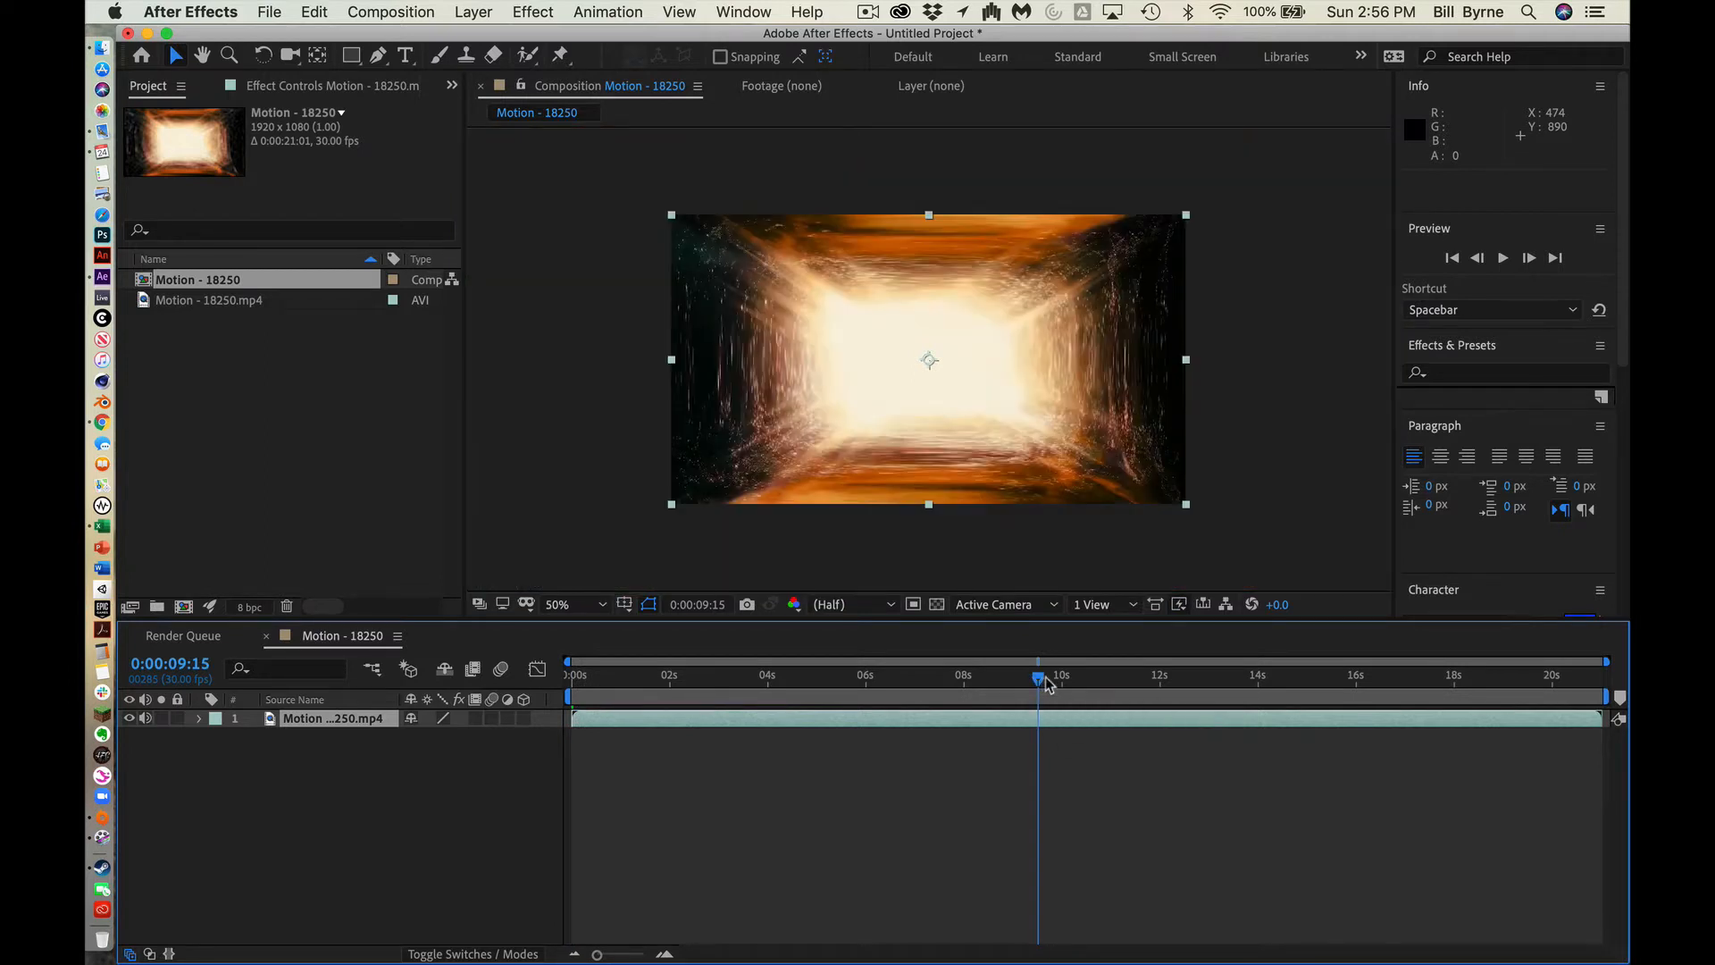
left_click_drag(1028, 668, 652, 751)
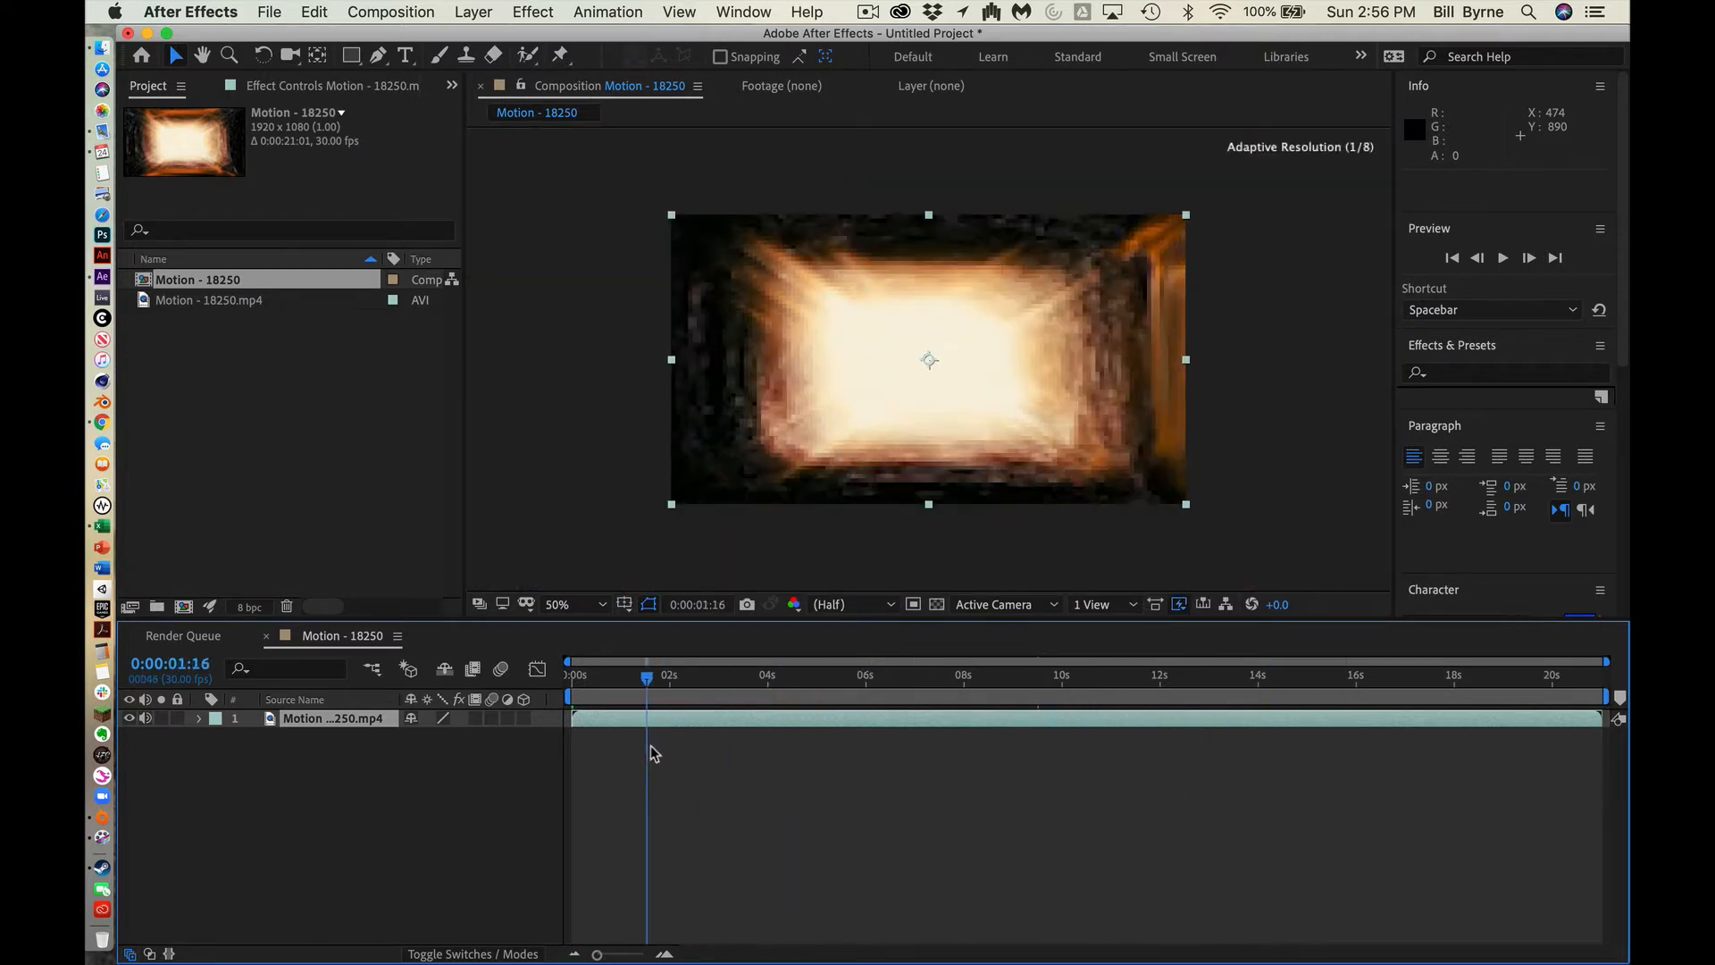
left_click_drag(616, 681, 503, 634)
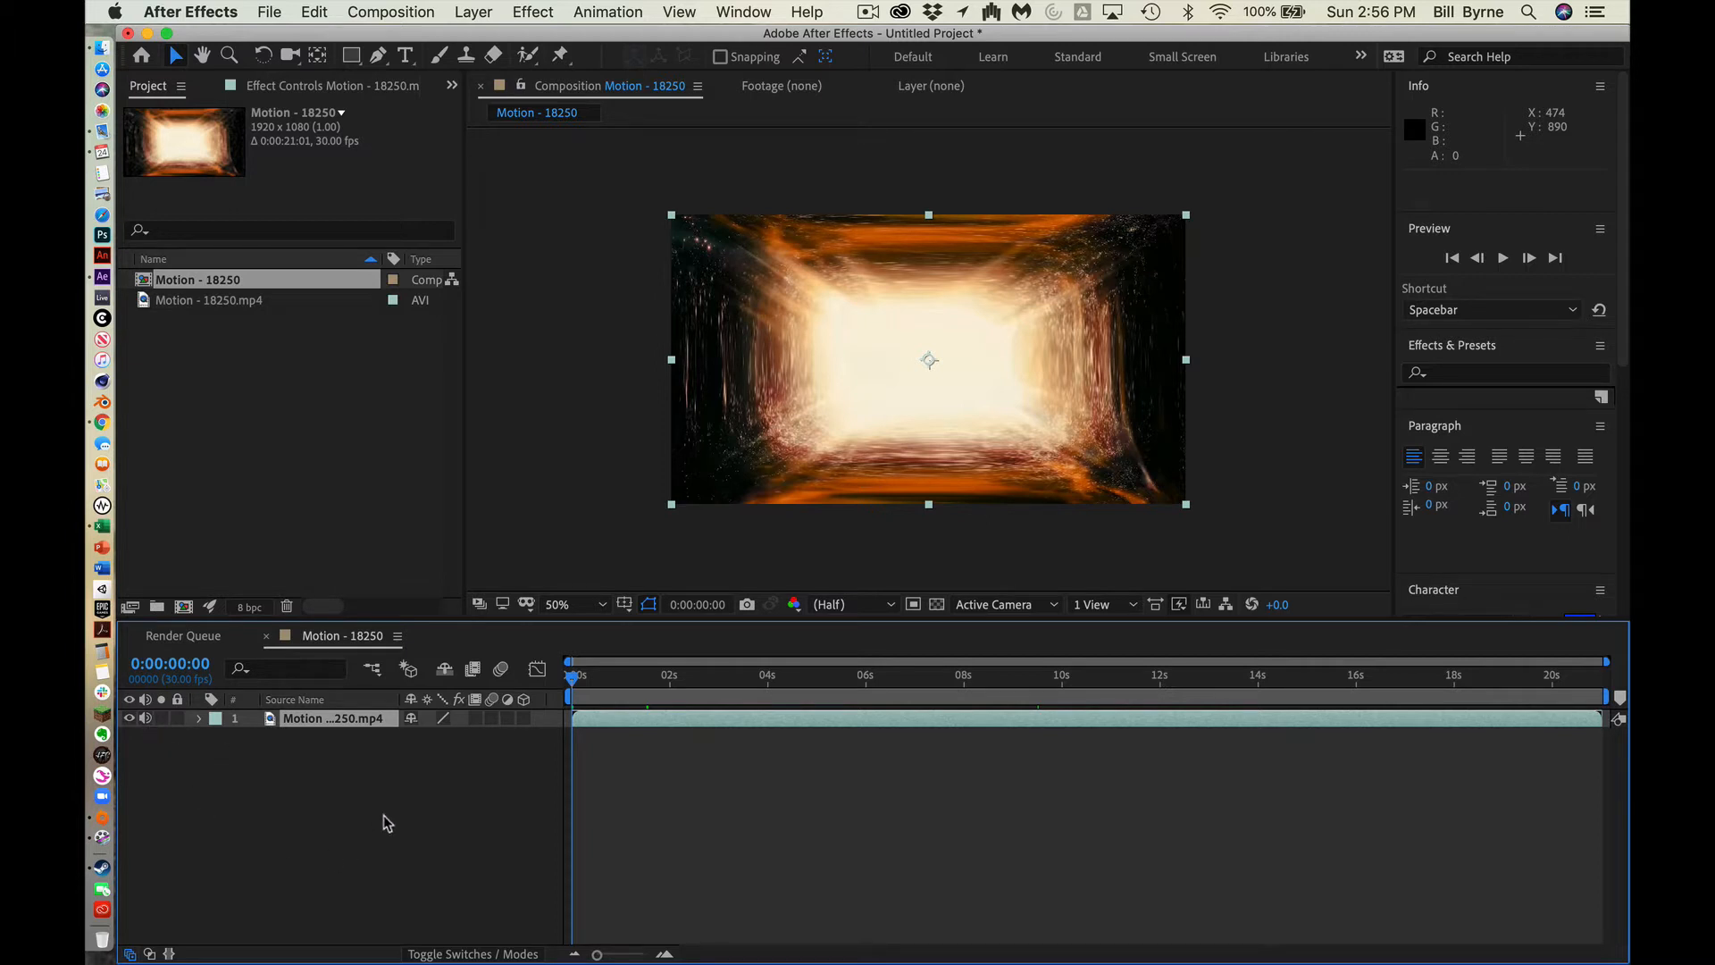
Step: Try changing the footage layer's Position and Scale, undoing each change
left_click_drag(574, 677, 398, 743)
key("p")
key("super+z")
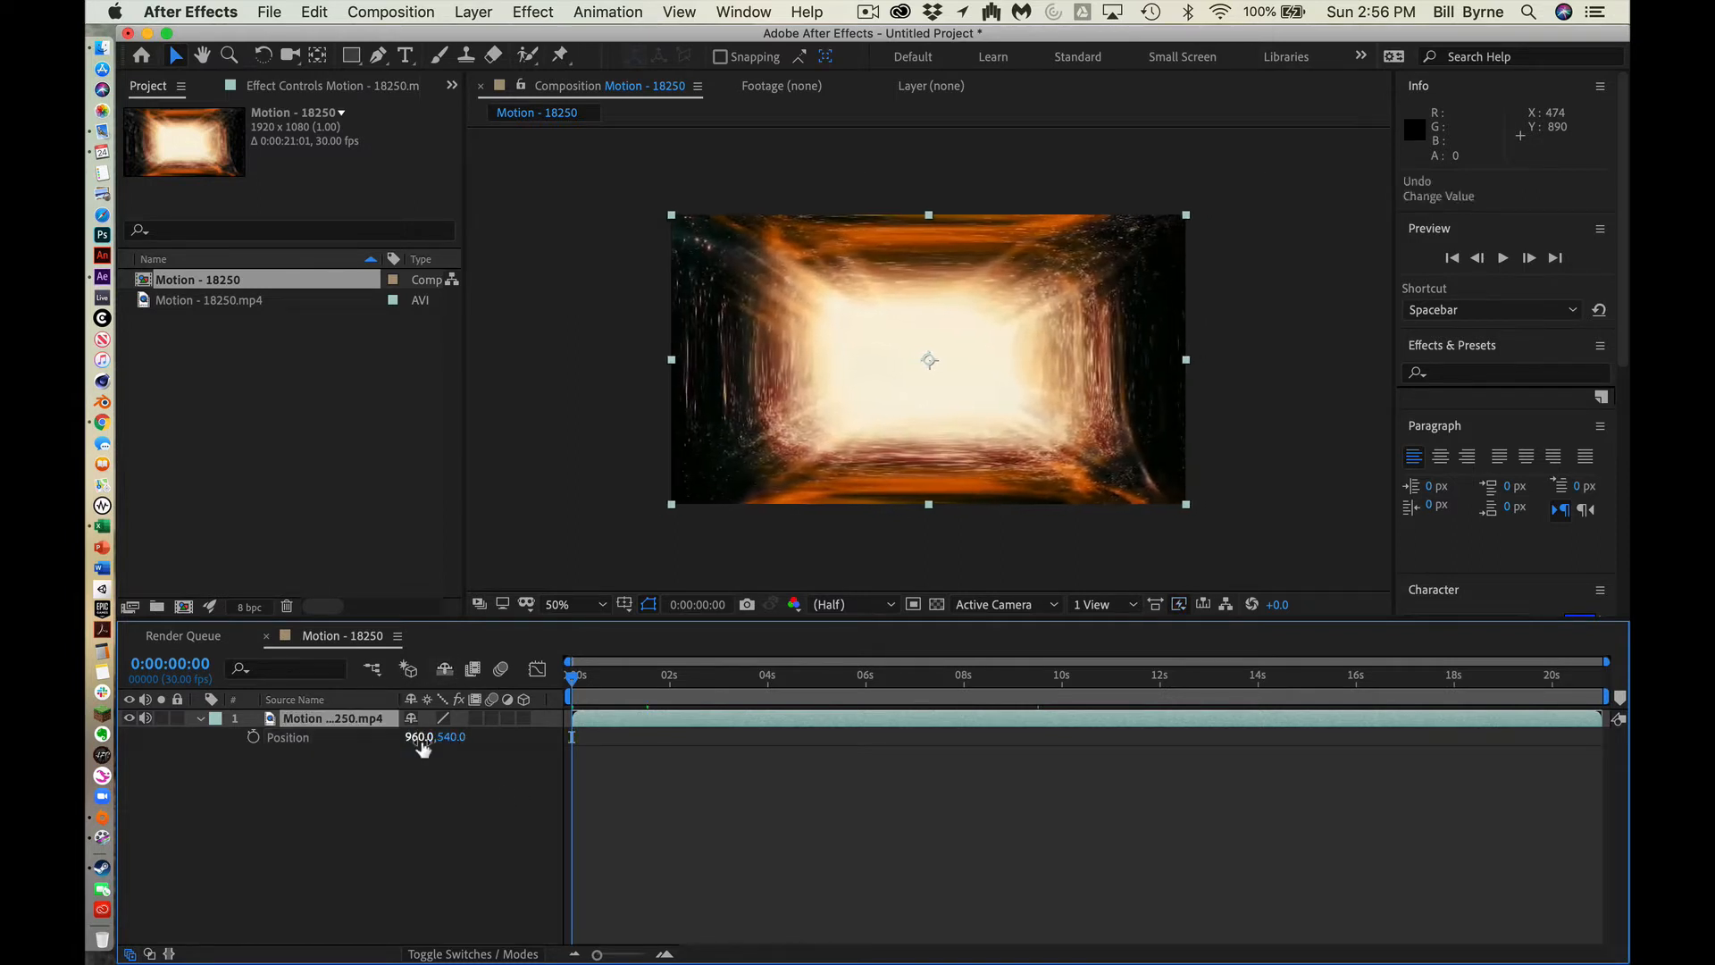
key("s")
left_click_drag(435, 737, 407, 766)
key("super+z")
Step: Try changing the footage layer's Rotation, undo it, and lower its Opacity to 91%
key("r")
left_click(440, 788)
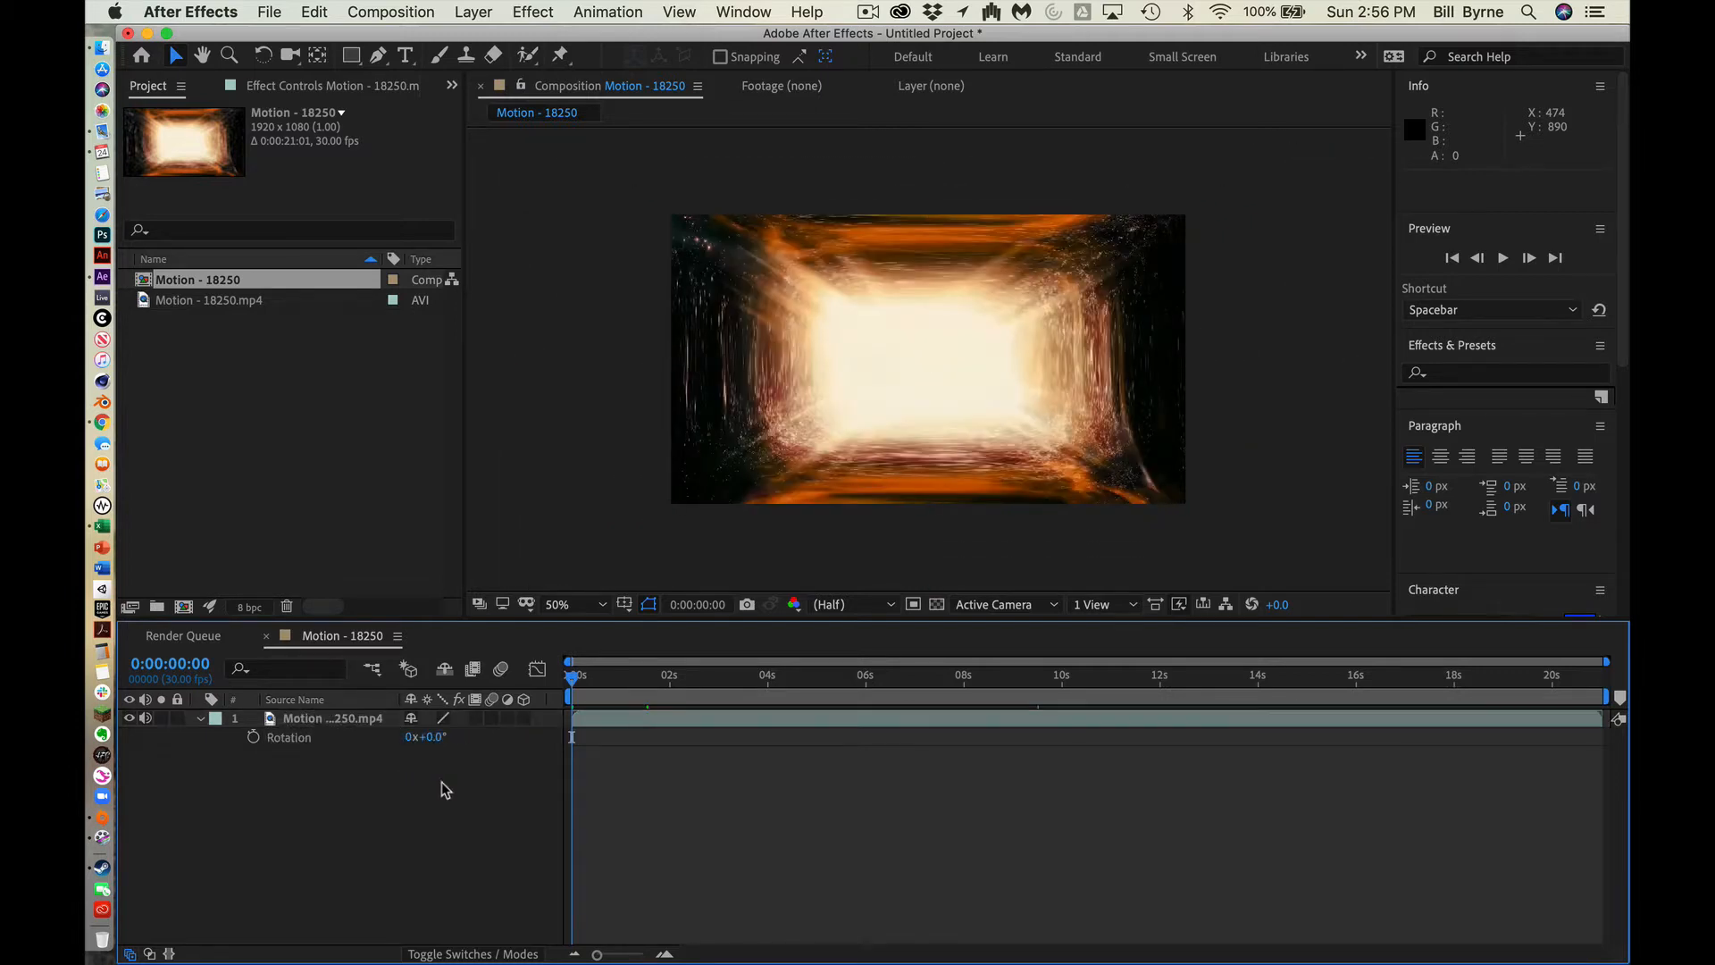
left_click_drag(426, 737, 317, 779)
key("super+z")
key("t")
left_click_drag(417, 737, 685, 827)
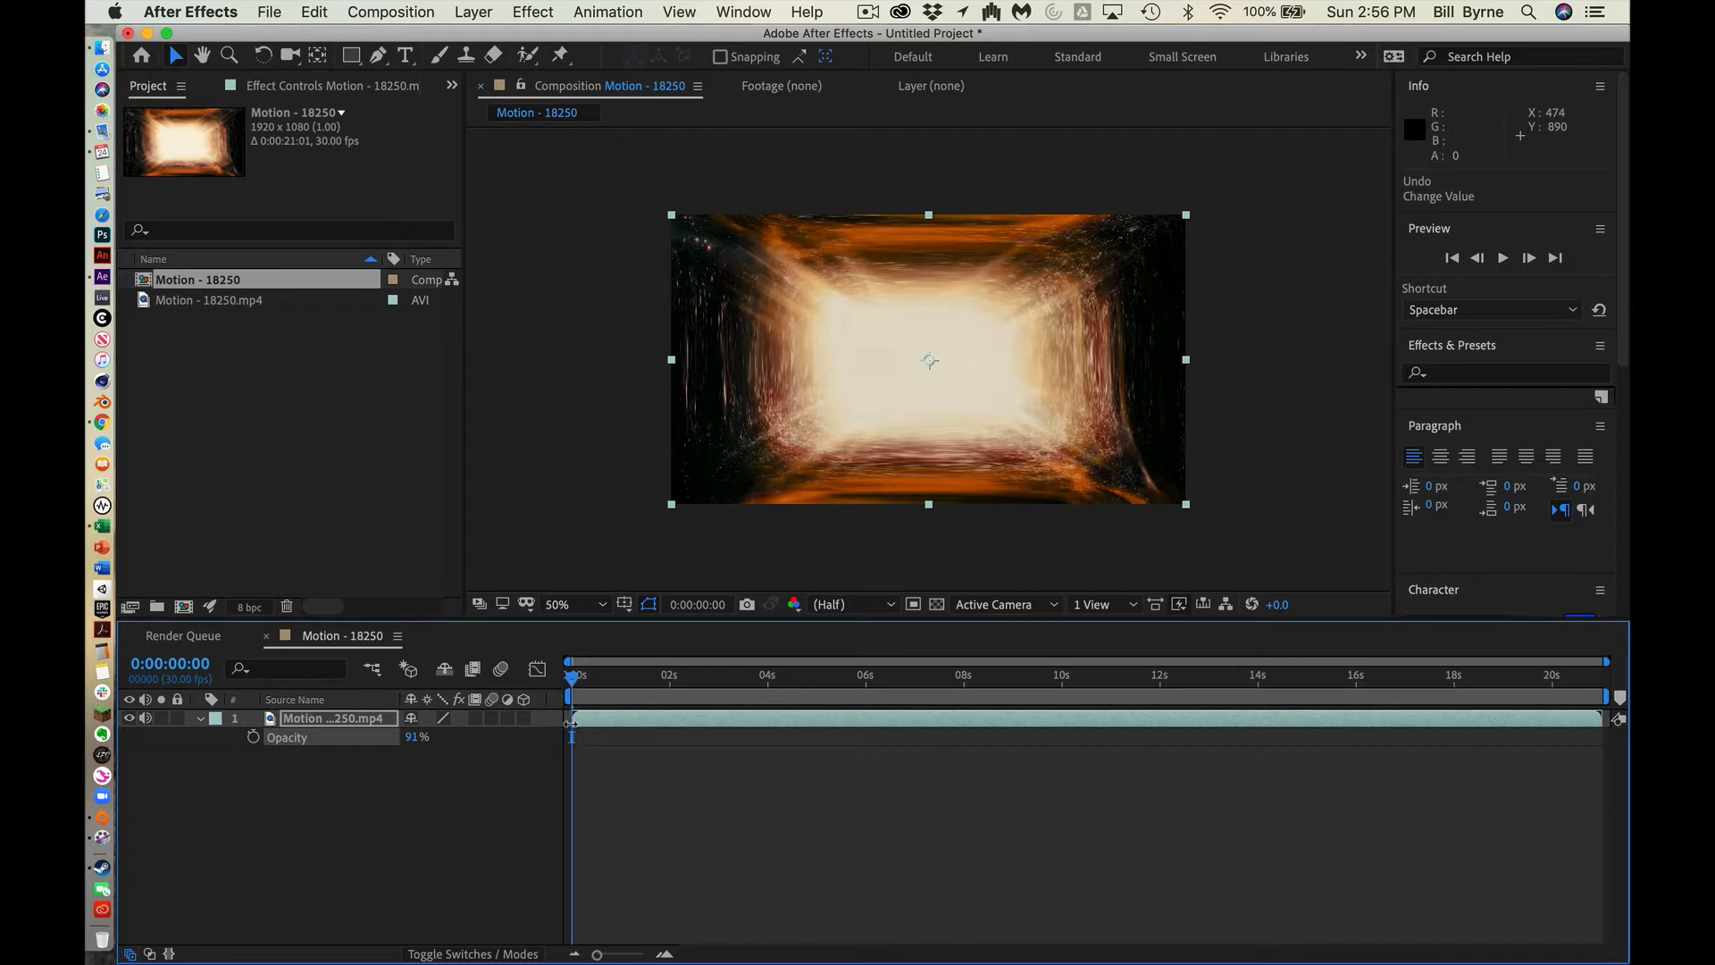
Step: Open the footage layer in its own Layer view and set its out point to 0:00:09:29
mouse_move(573, 719)
left_mouse_down()
mouse_move(648, 720)
mouse_move(573, 720)
left_mouse_up()
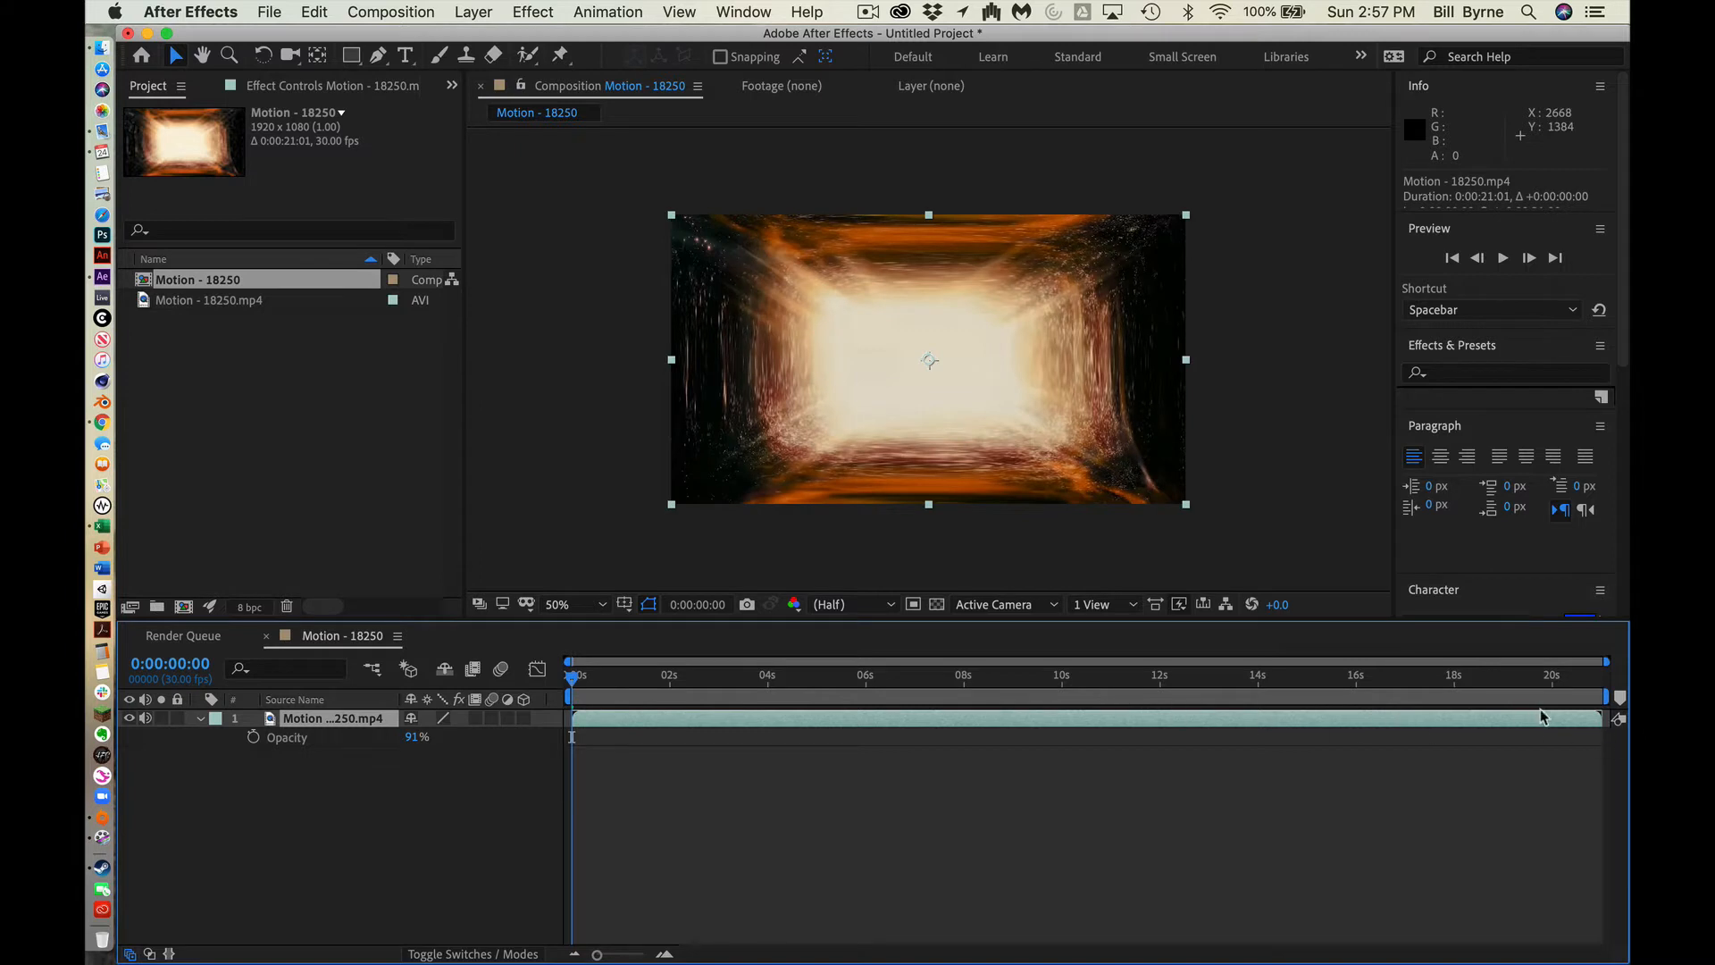
mouse_move(1602, 718)
left_mouse_down()
mouse_move(1519, 721)
mouse_move(1618, 725)
left_mouse_up()
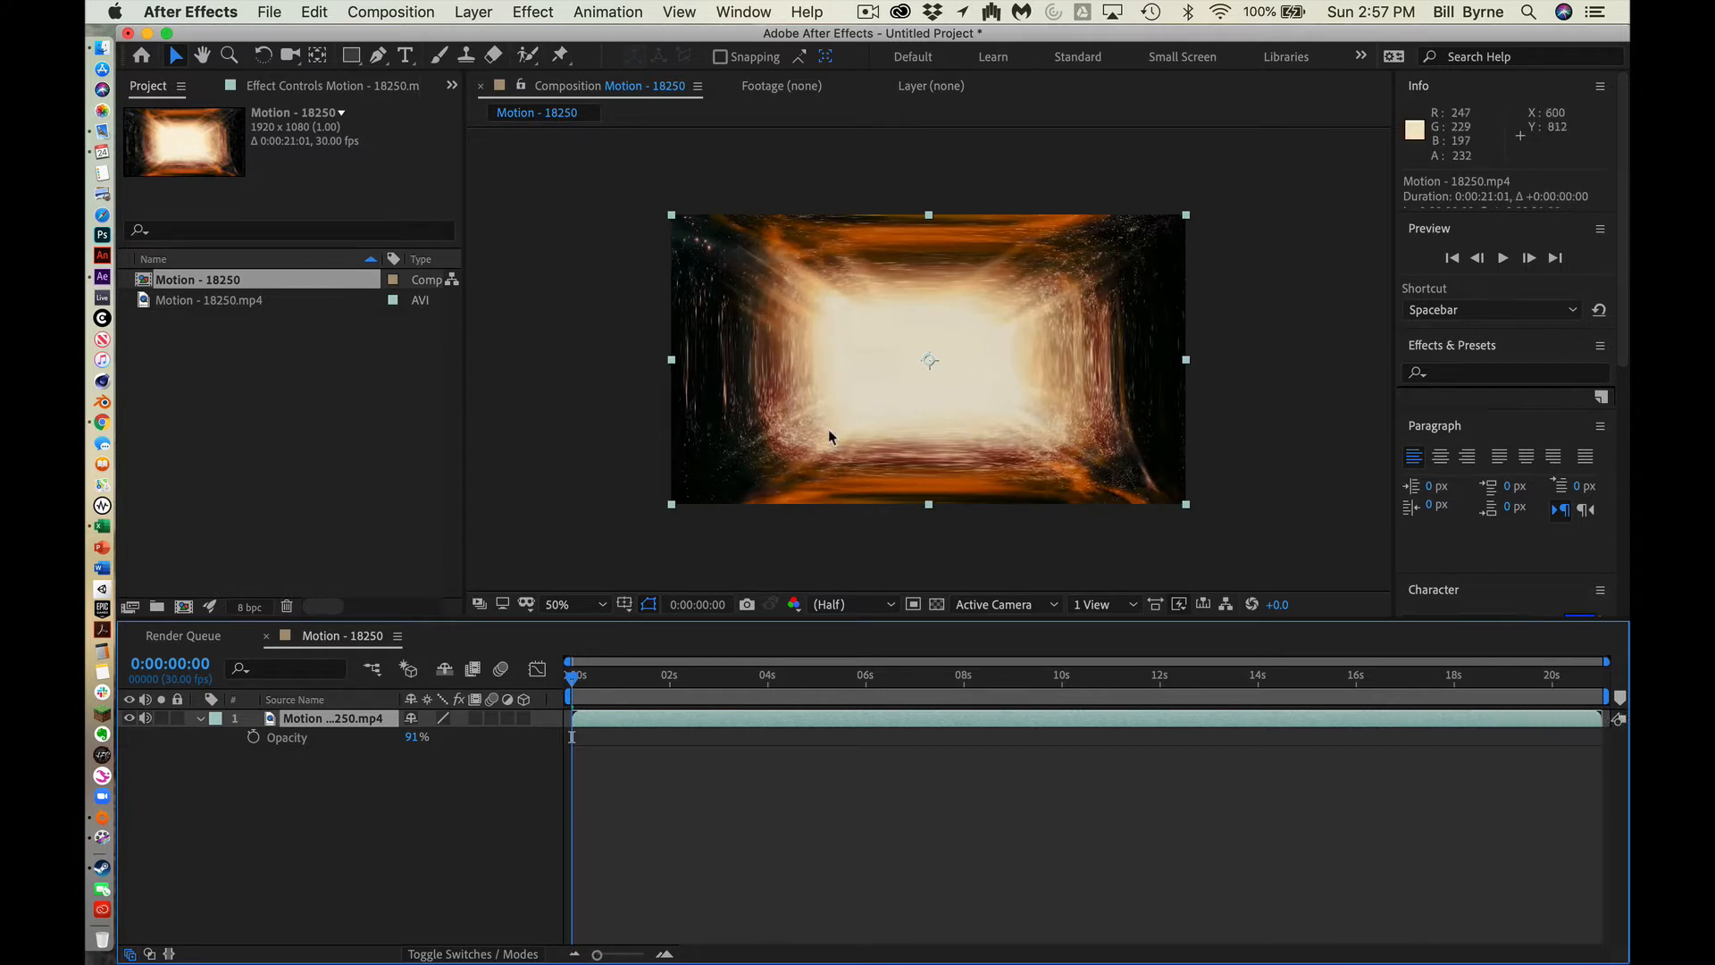
double_click(769, 409)
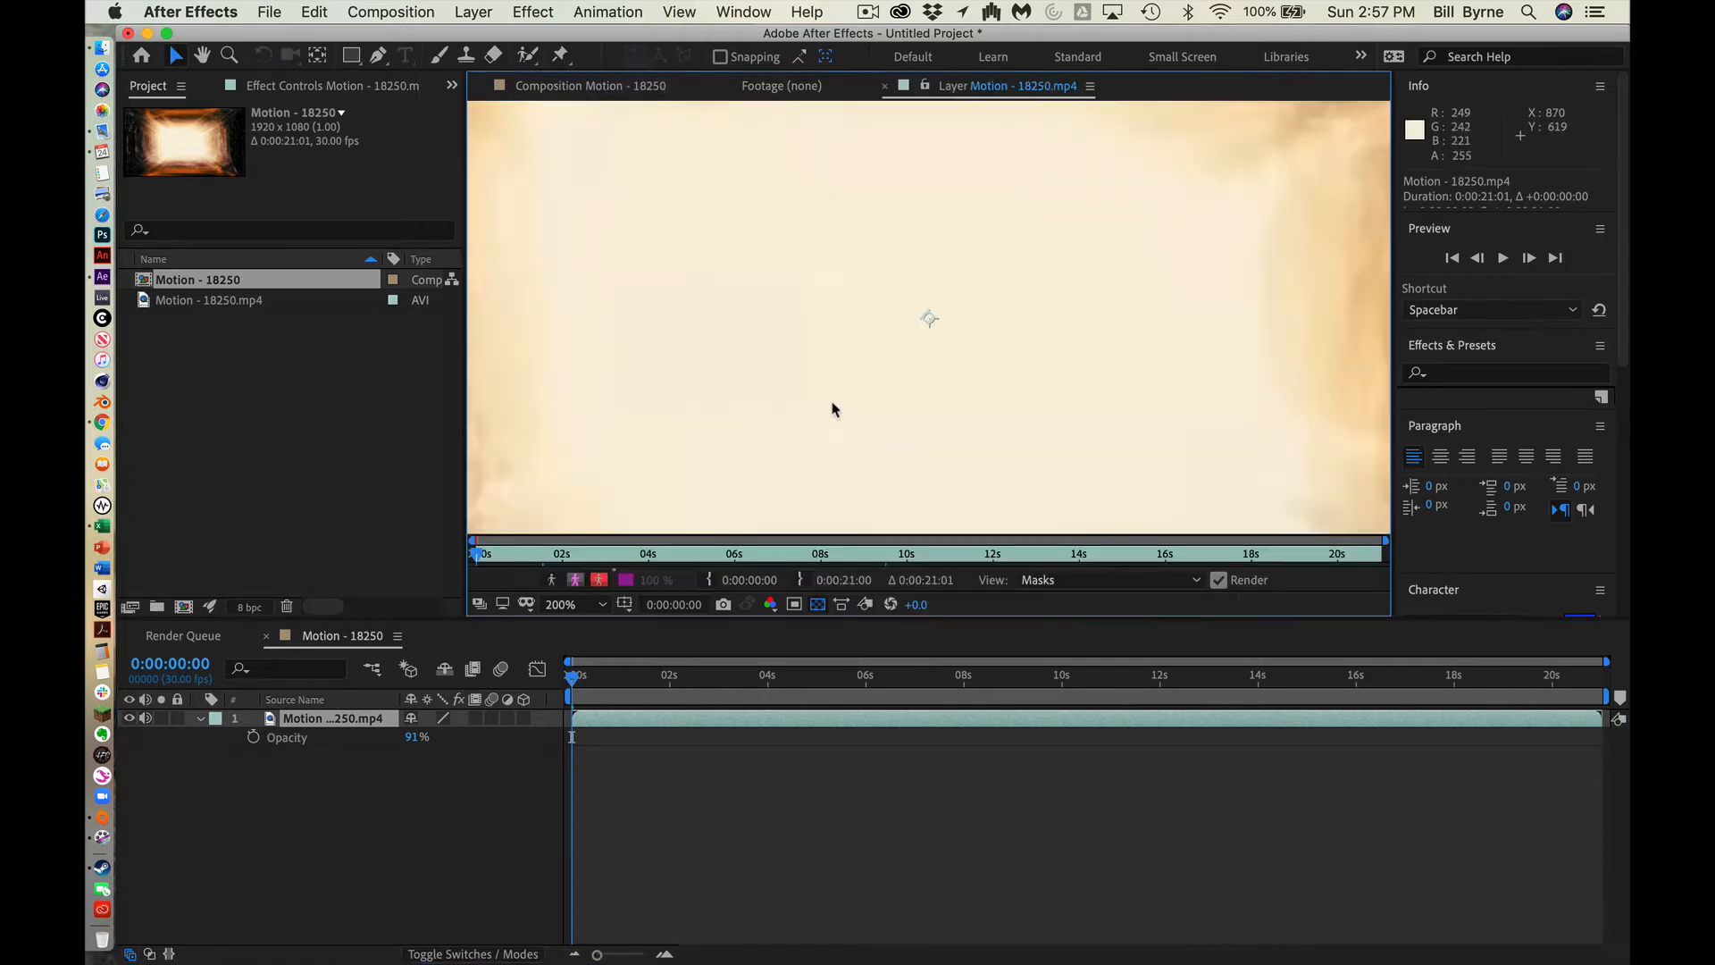
key("comma")
key("comma")
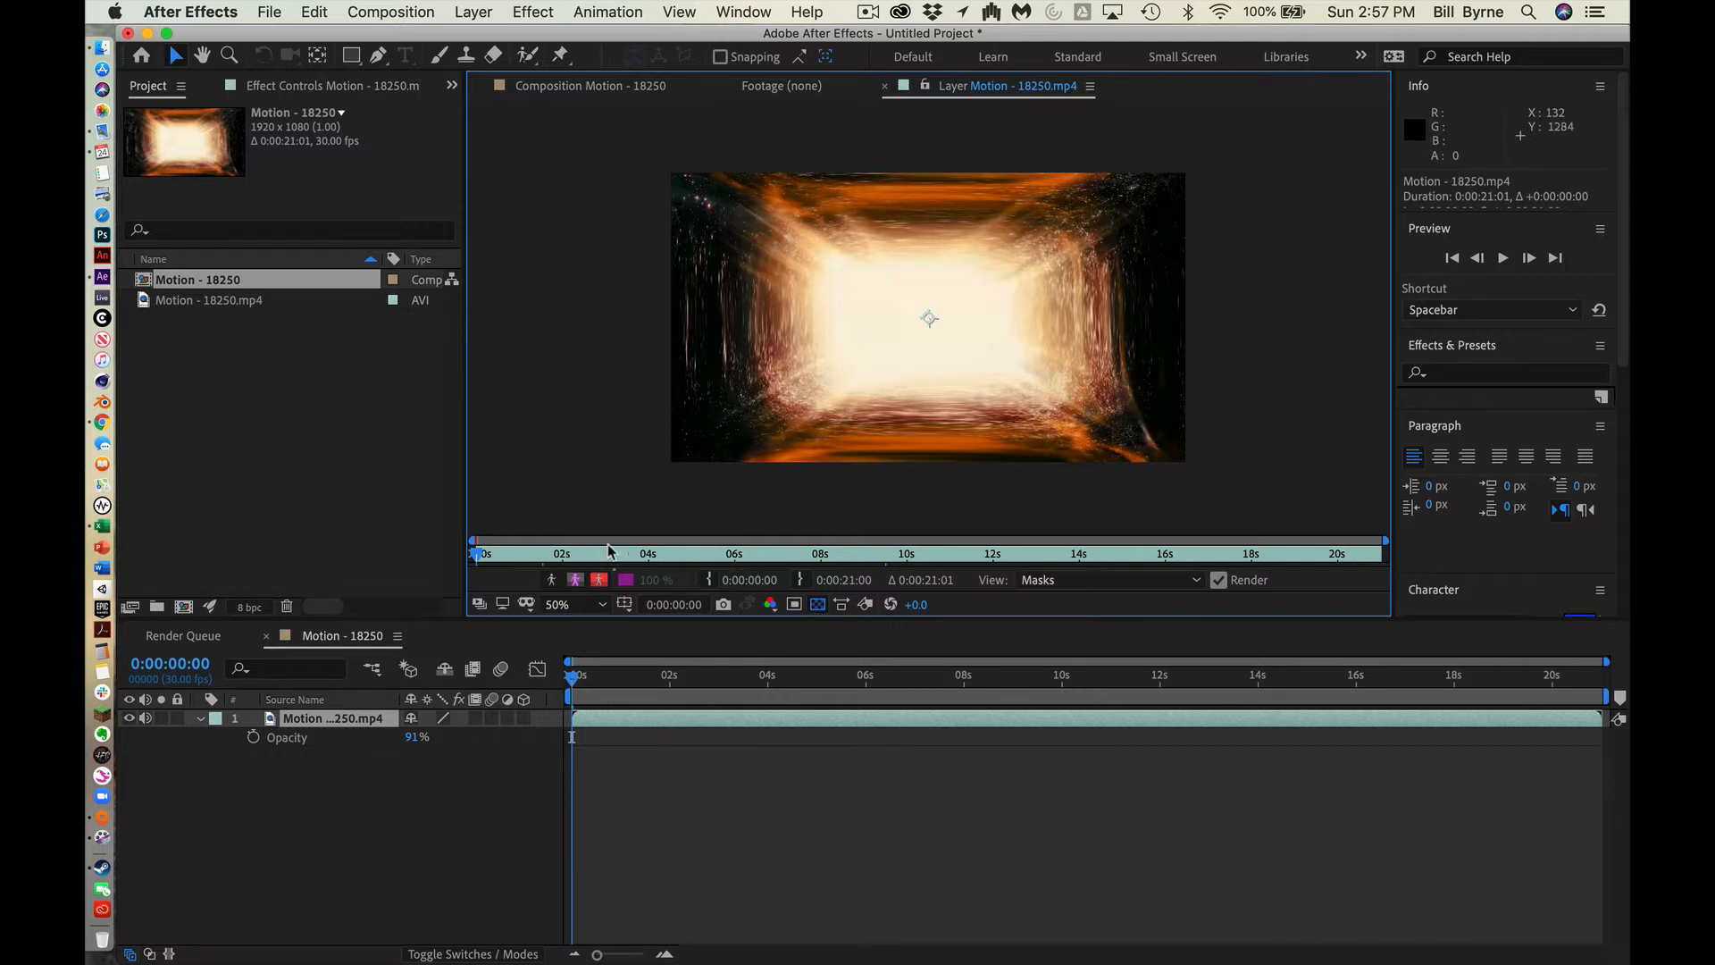
left_click(906, 555)
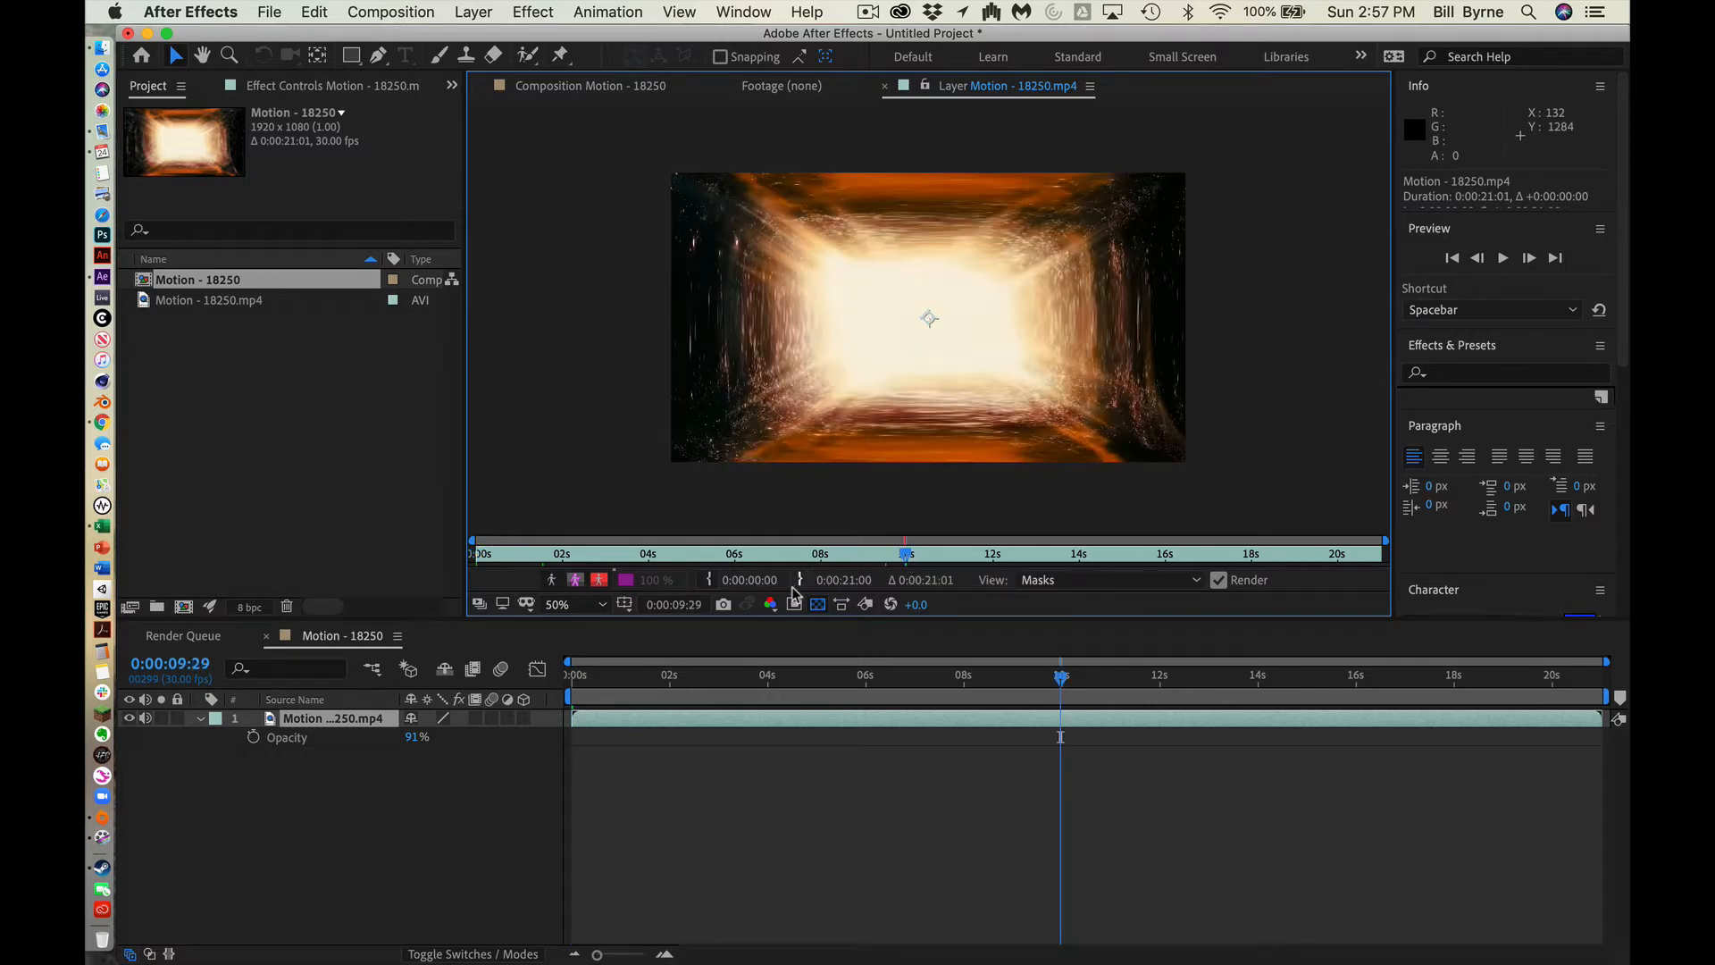
left_click(801, 581)
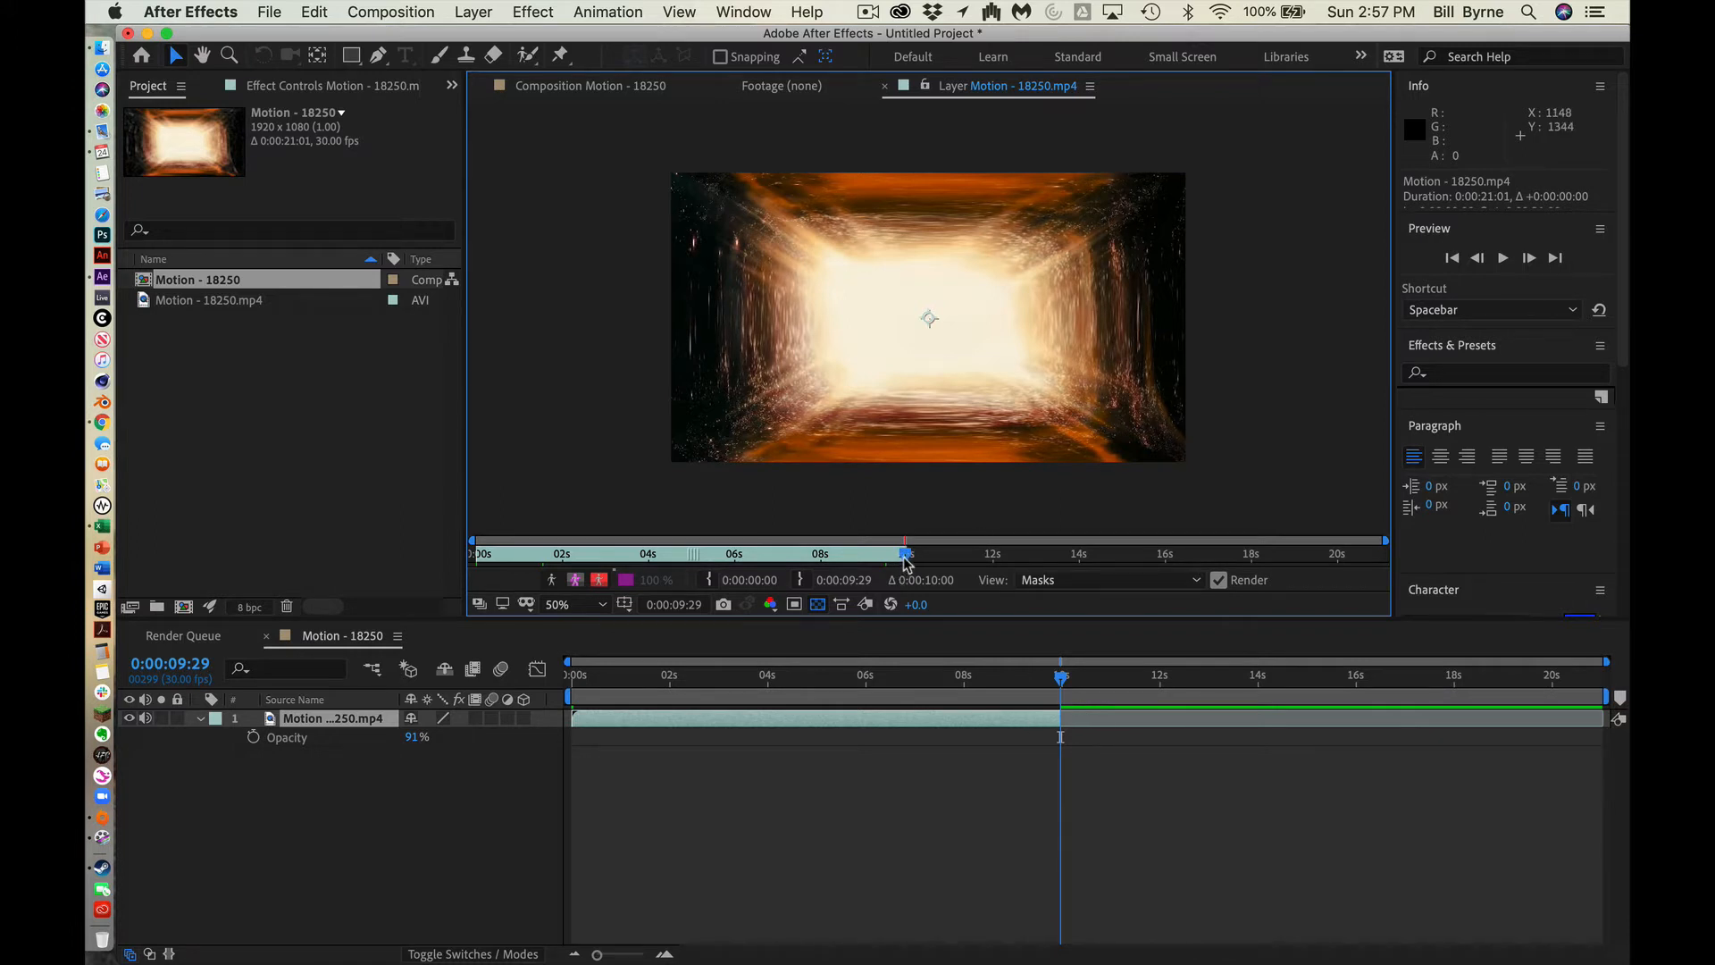
Step: Extend the footage layer's out point back to 0:00:21:00 and return to the composition view
left_click_drag(905, 555, 1383, 555)
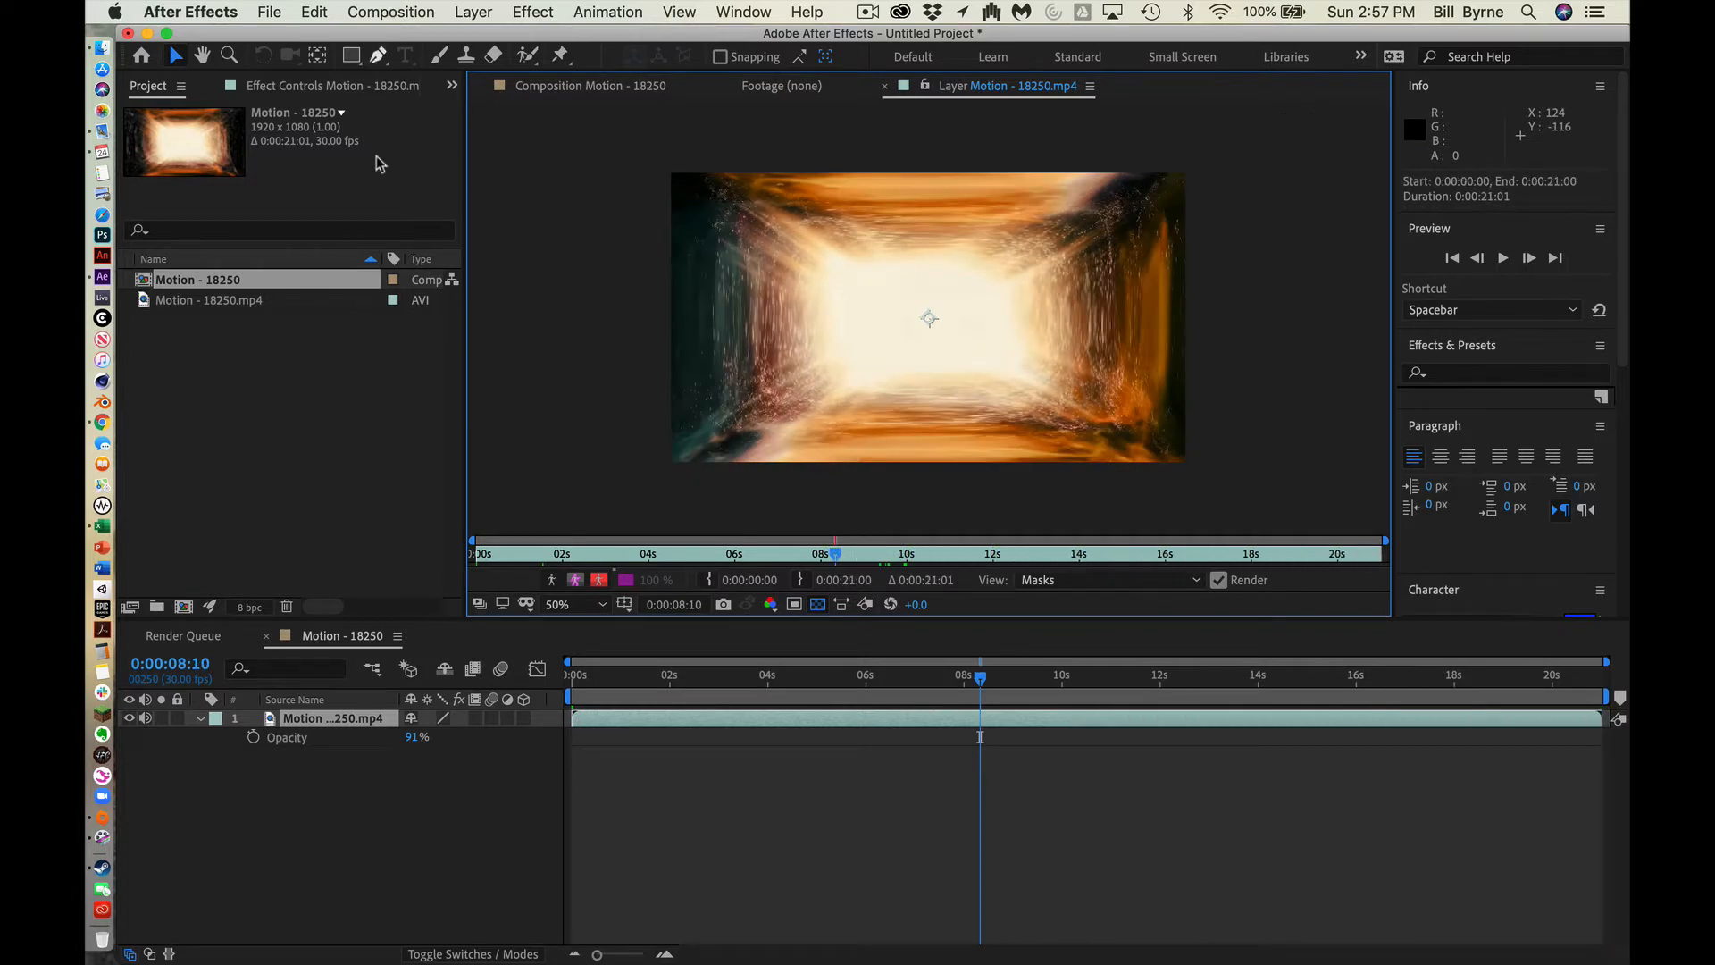
left_click(585, 90)
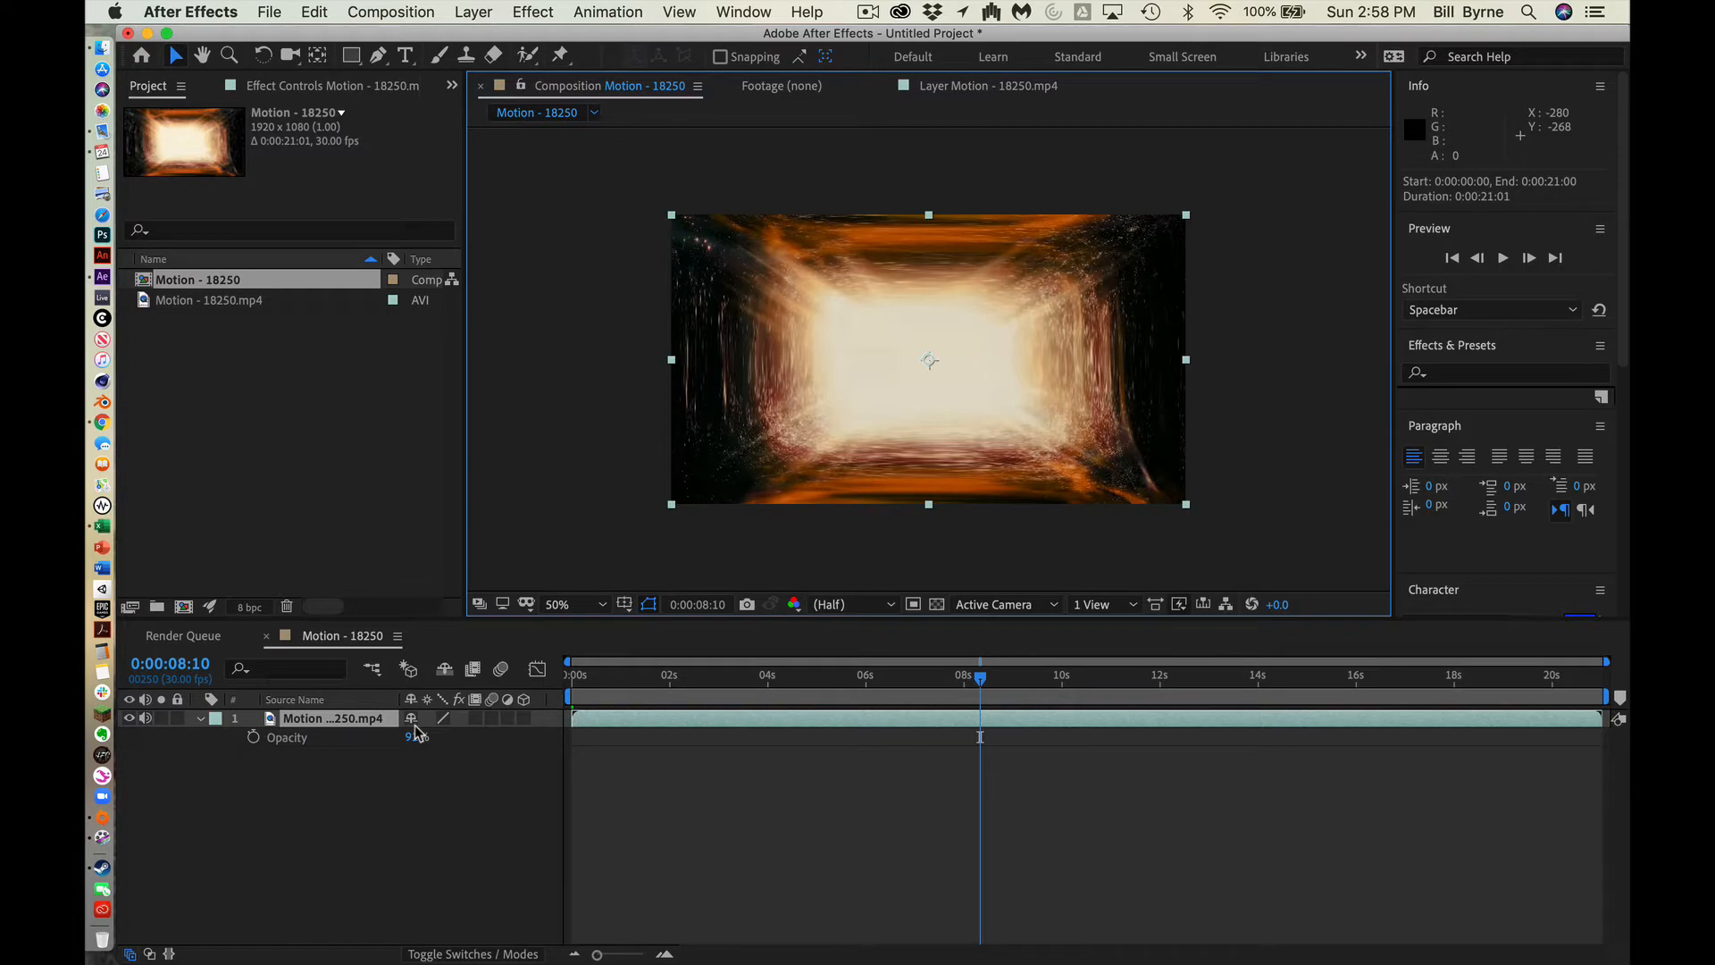
left_click_drag(712, 32, 744, 7)
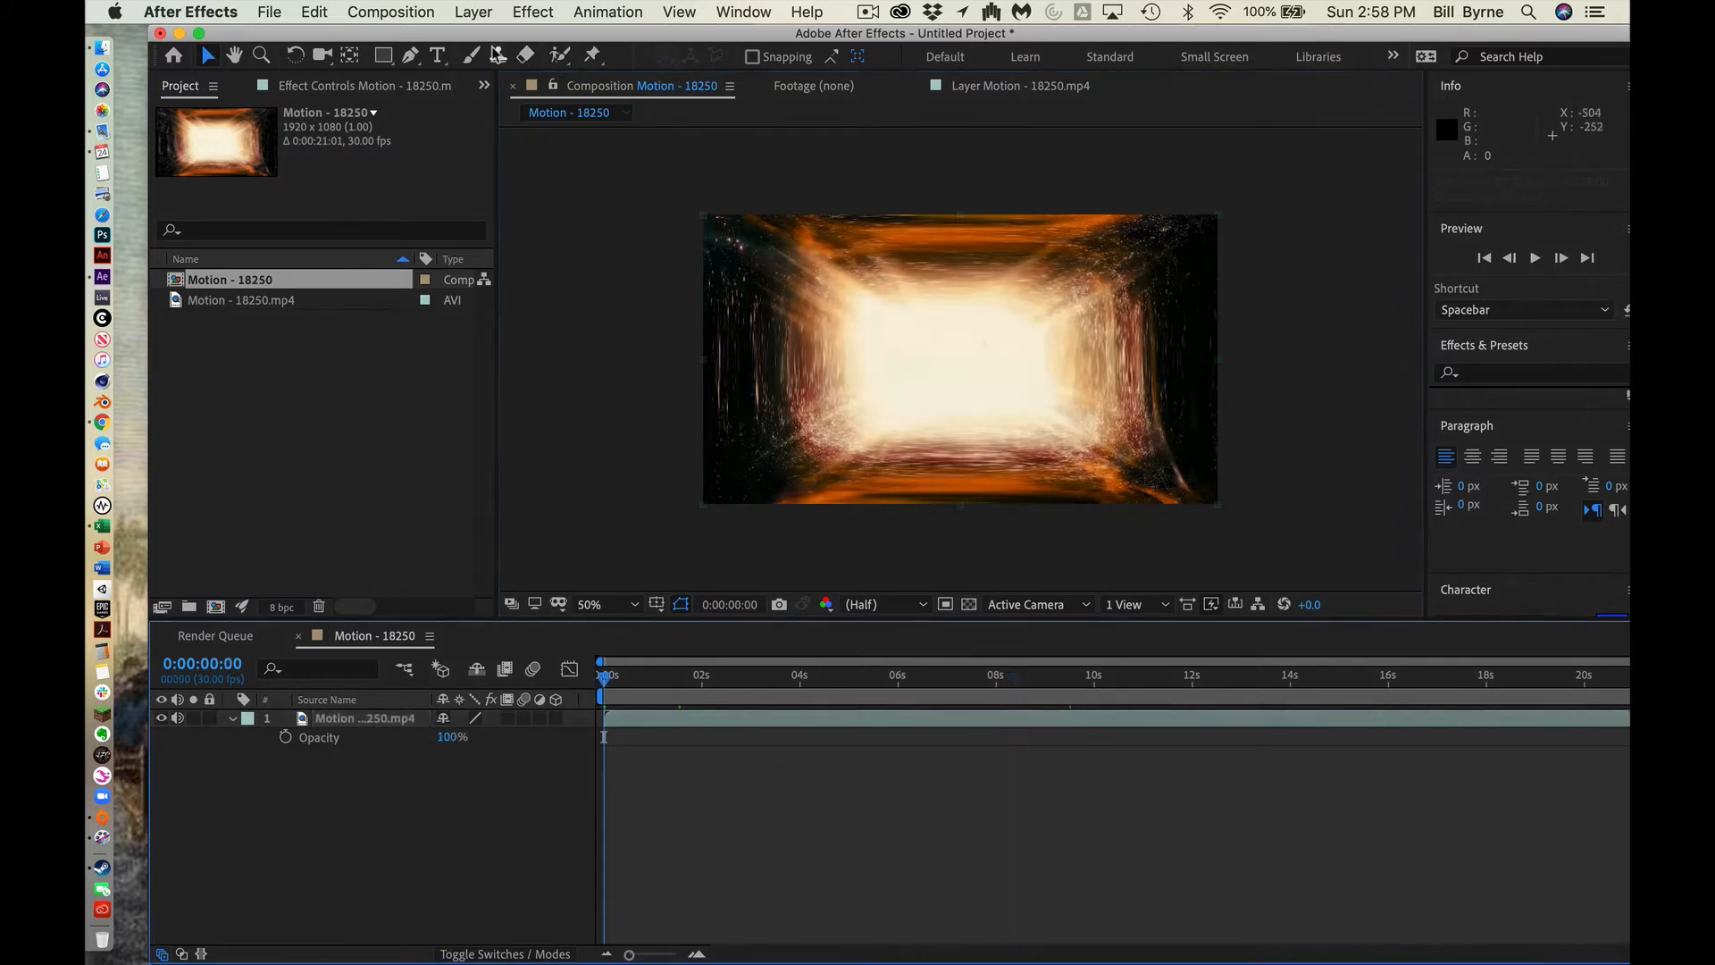
Step: Apply the Gaussian Blur effect from the Blur & Sharpen category to the Motion - 18250.mp4 layer
left_click(533, 12)
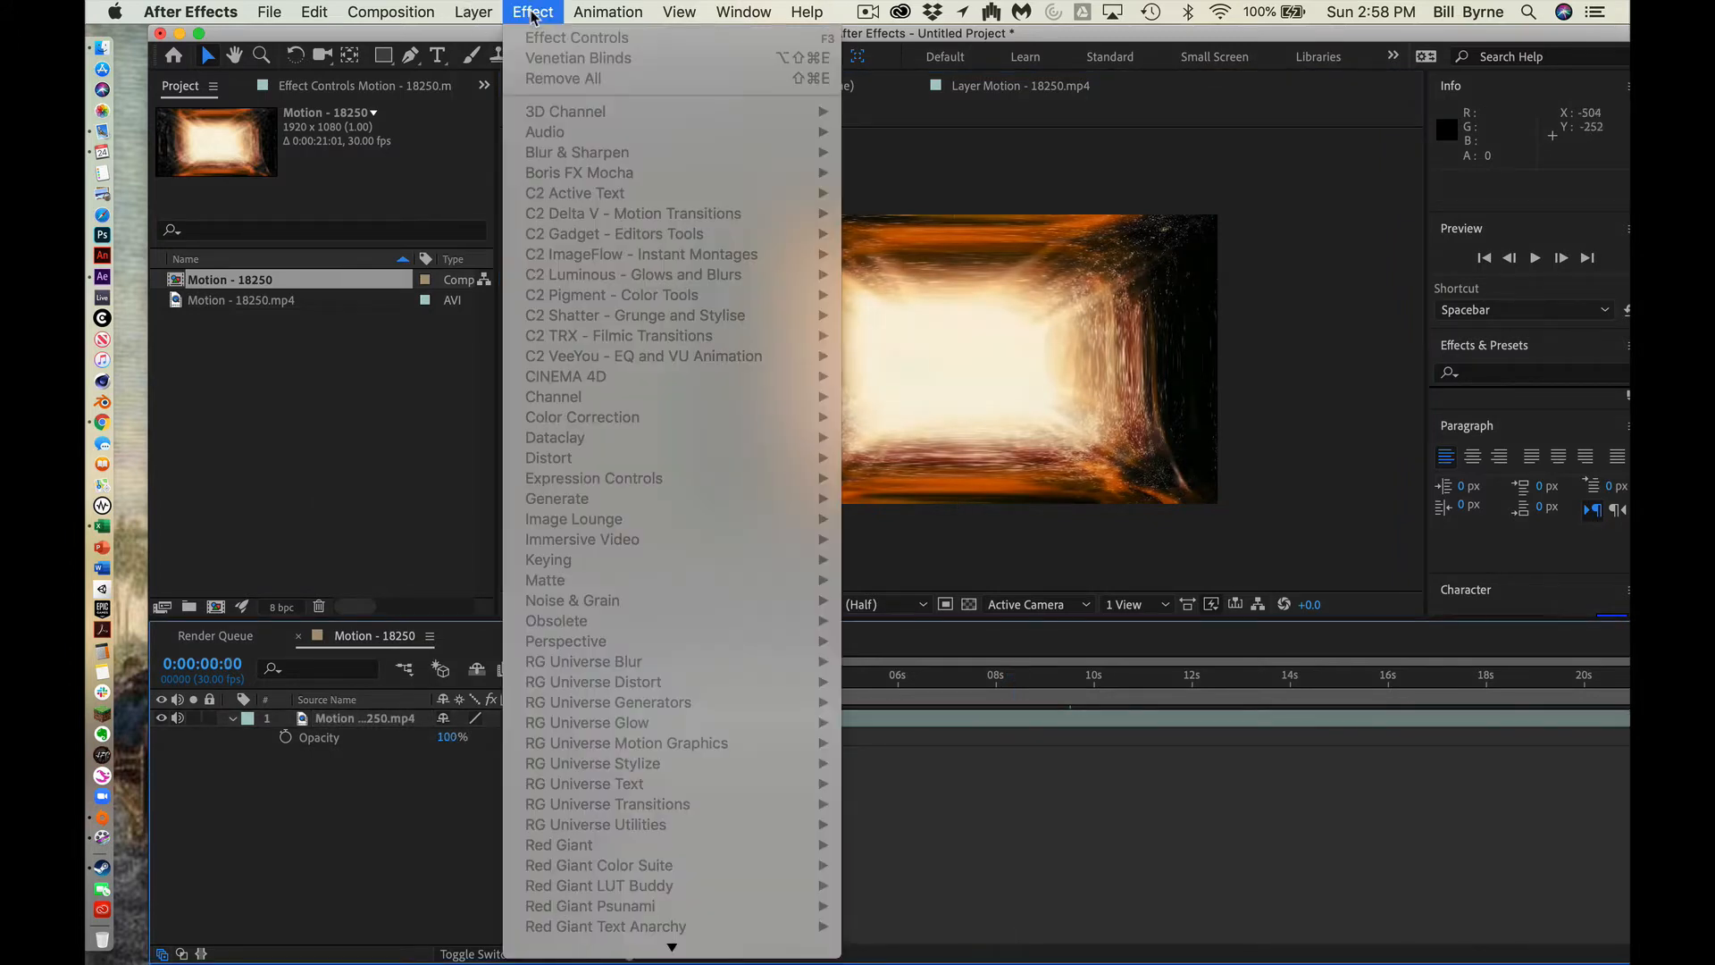
left_click(347, 671)
left_click(365, 718)
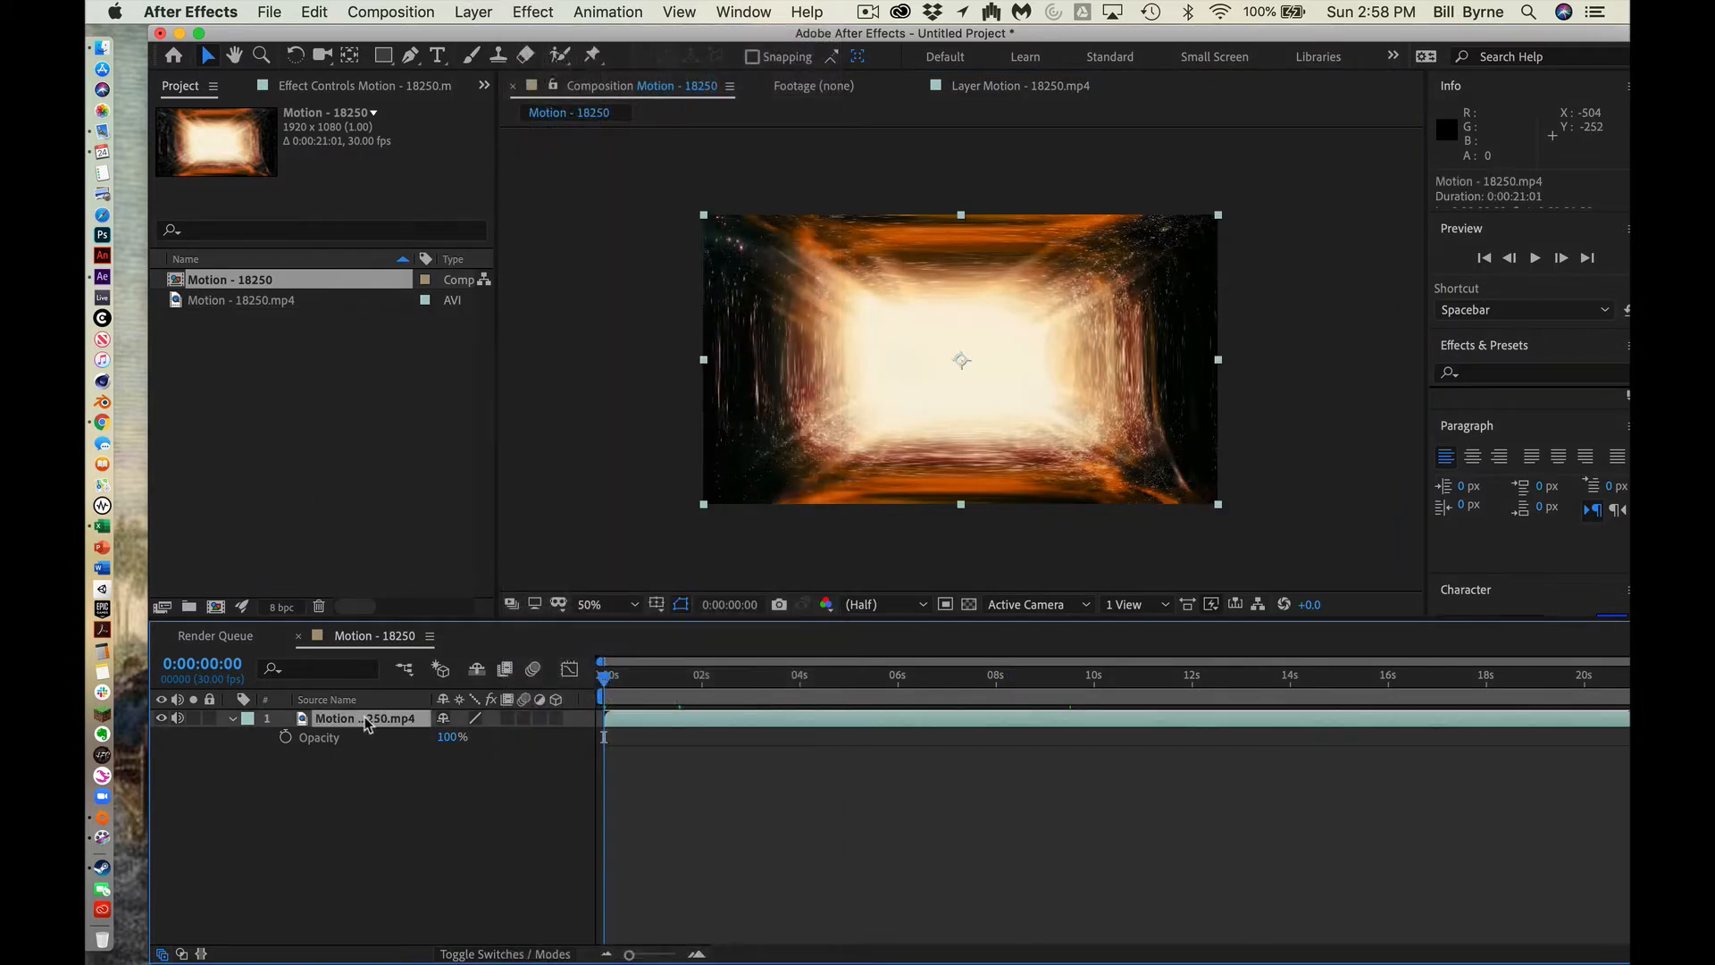
left_click(533, 11)
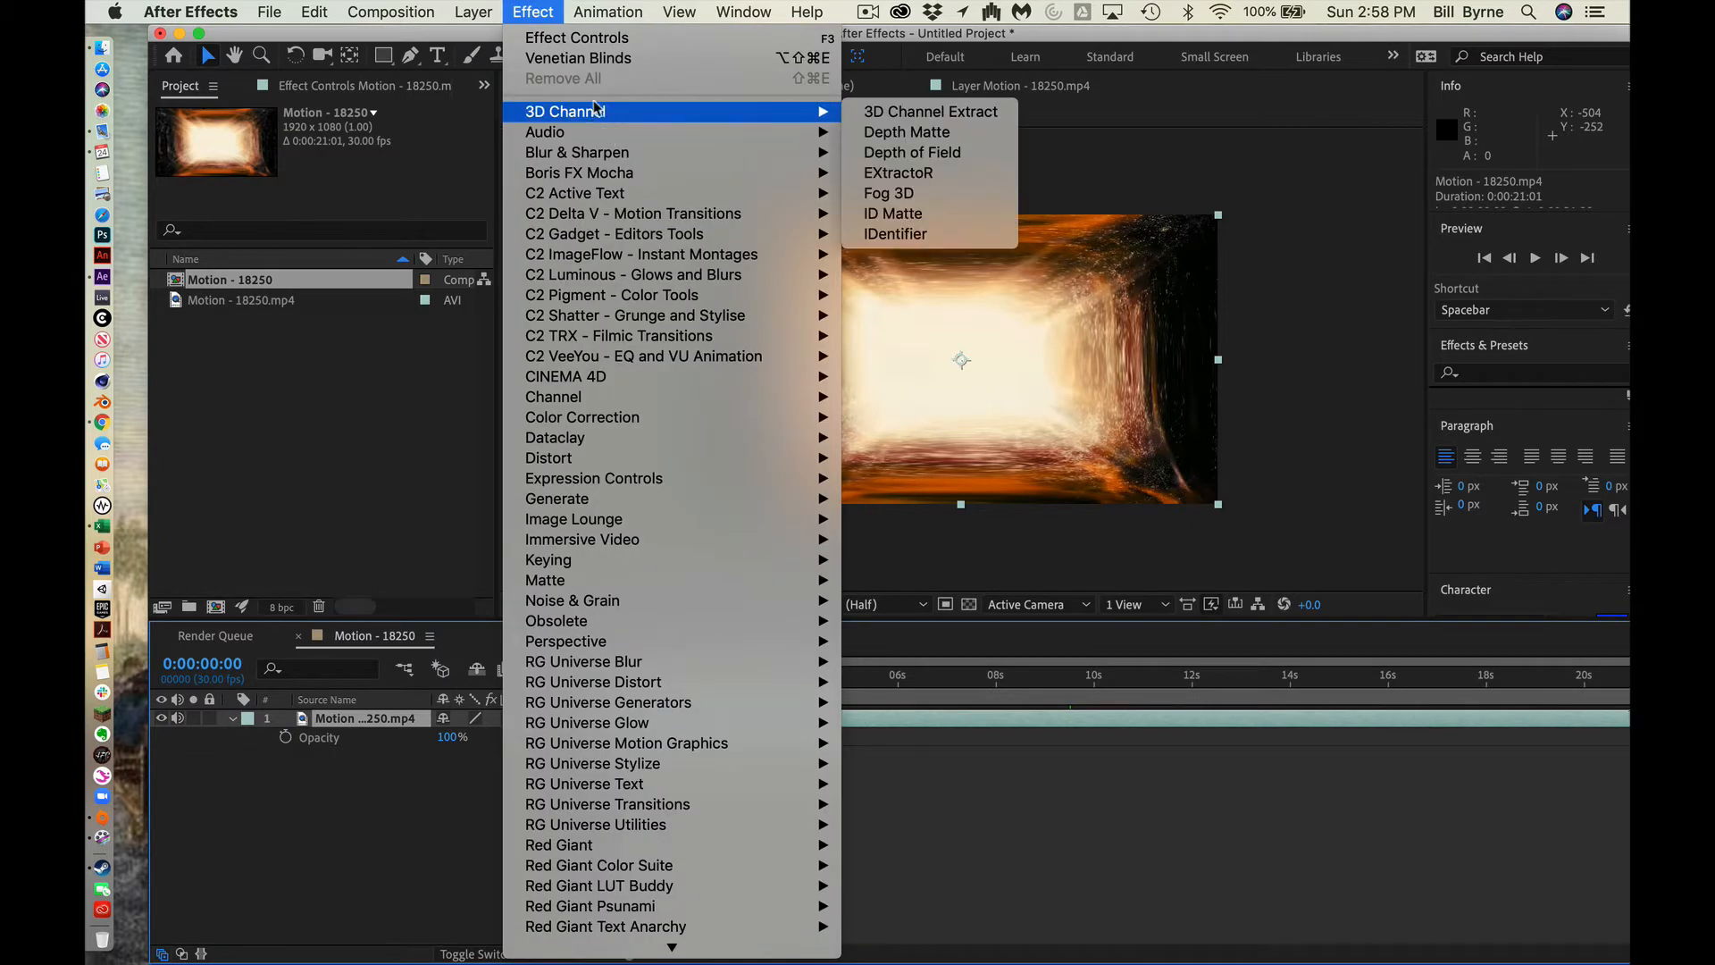
mouse_move(679, 177)
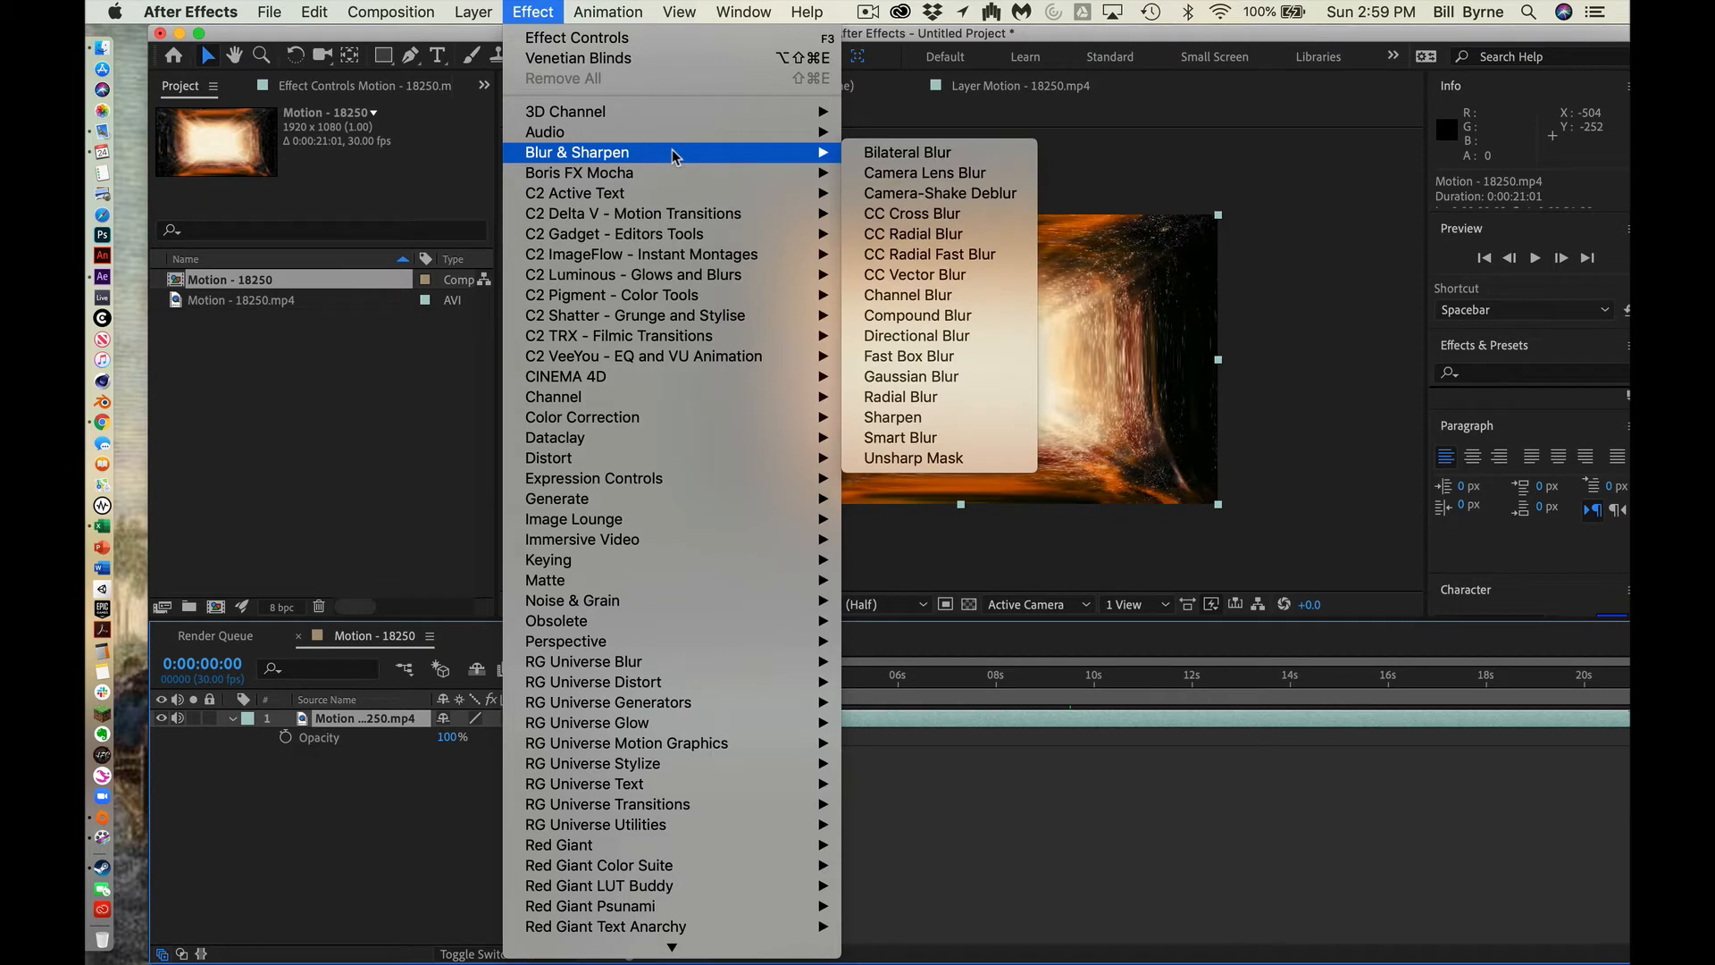
scroll(674, 153, "down", 10)
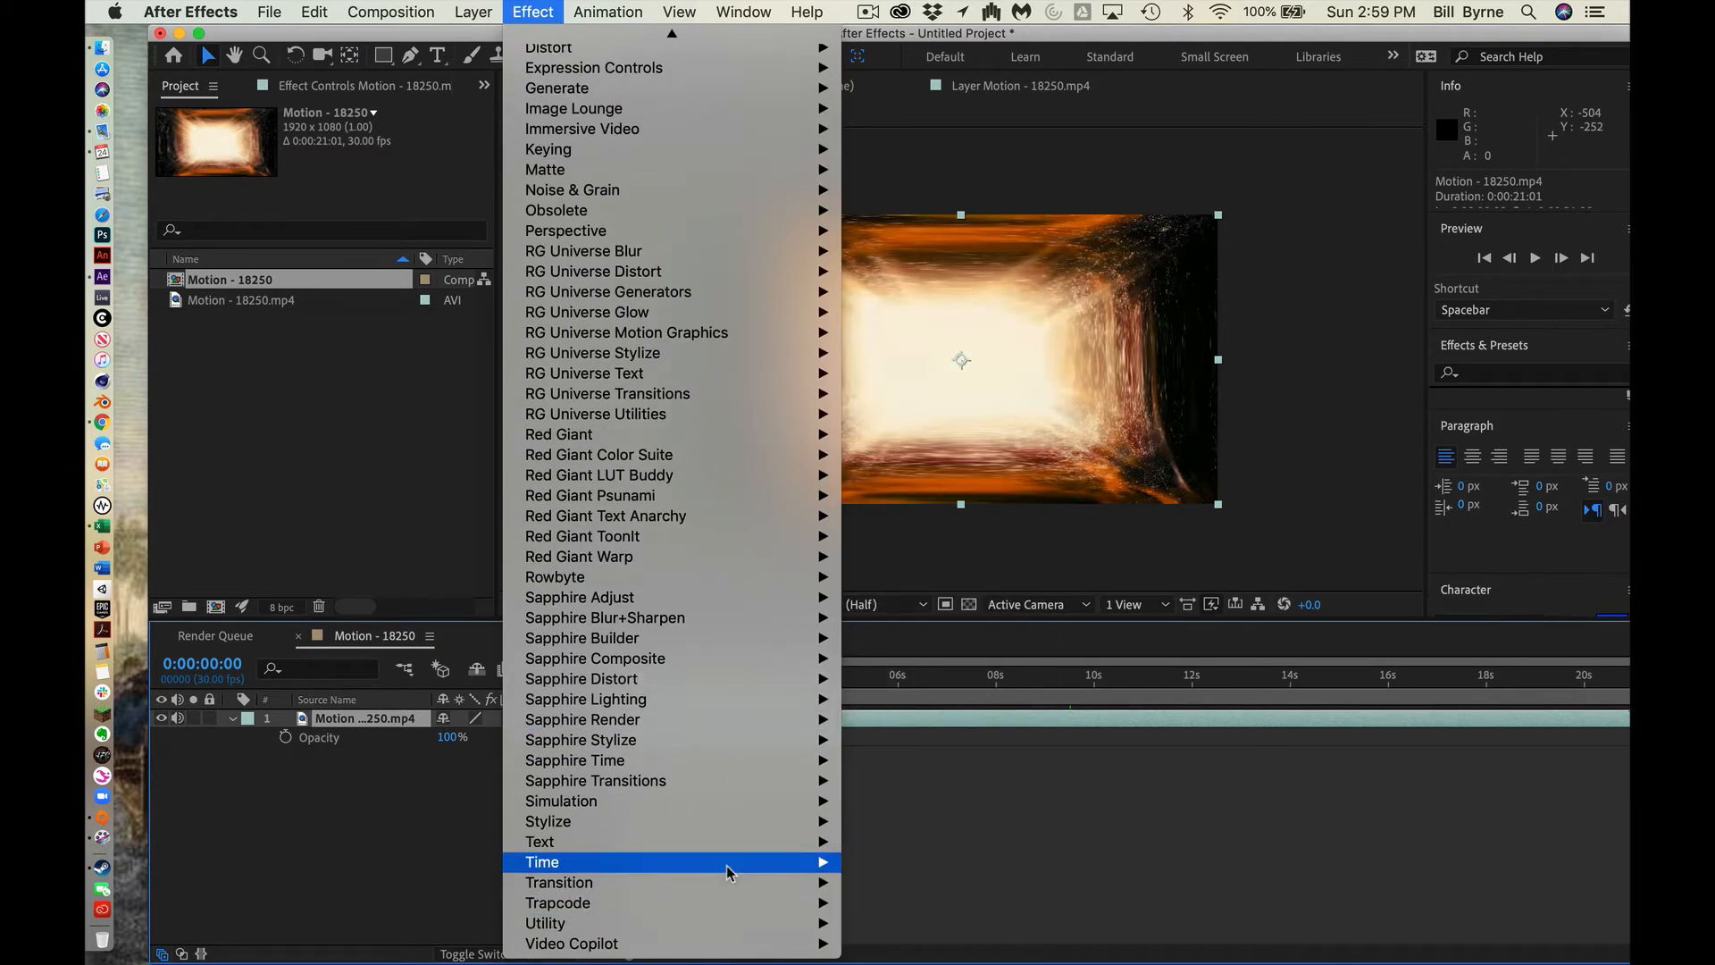
scroll(726, 865, "up", 10)
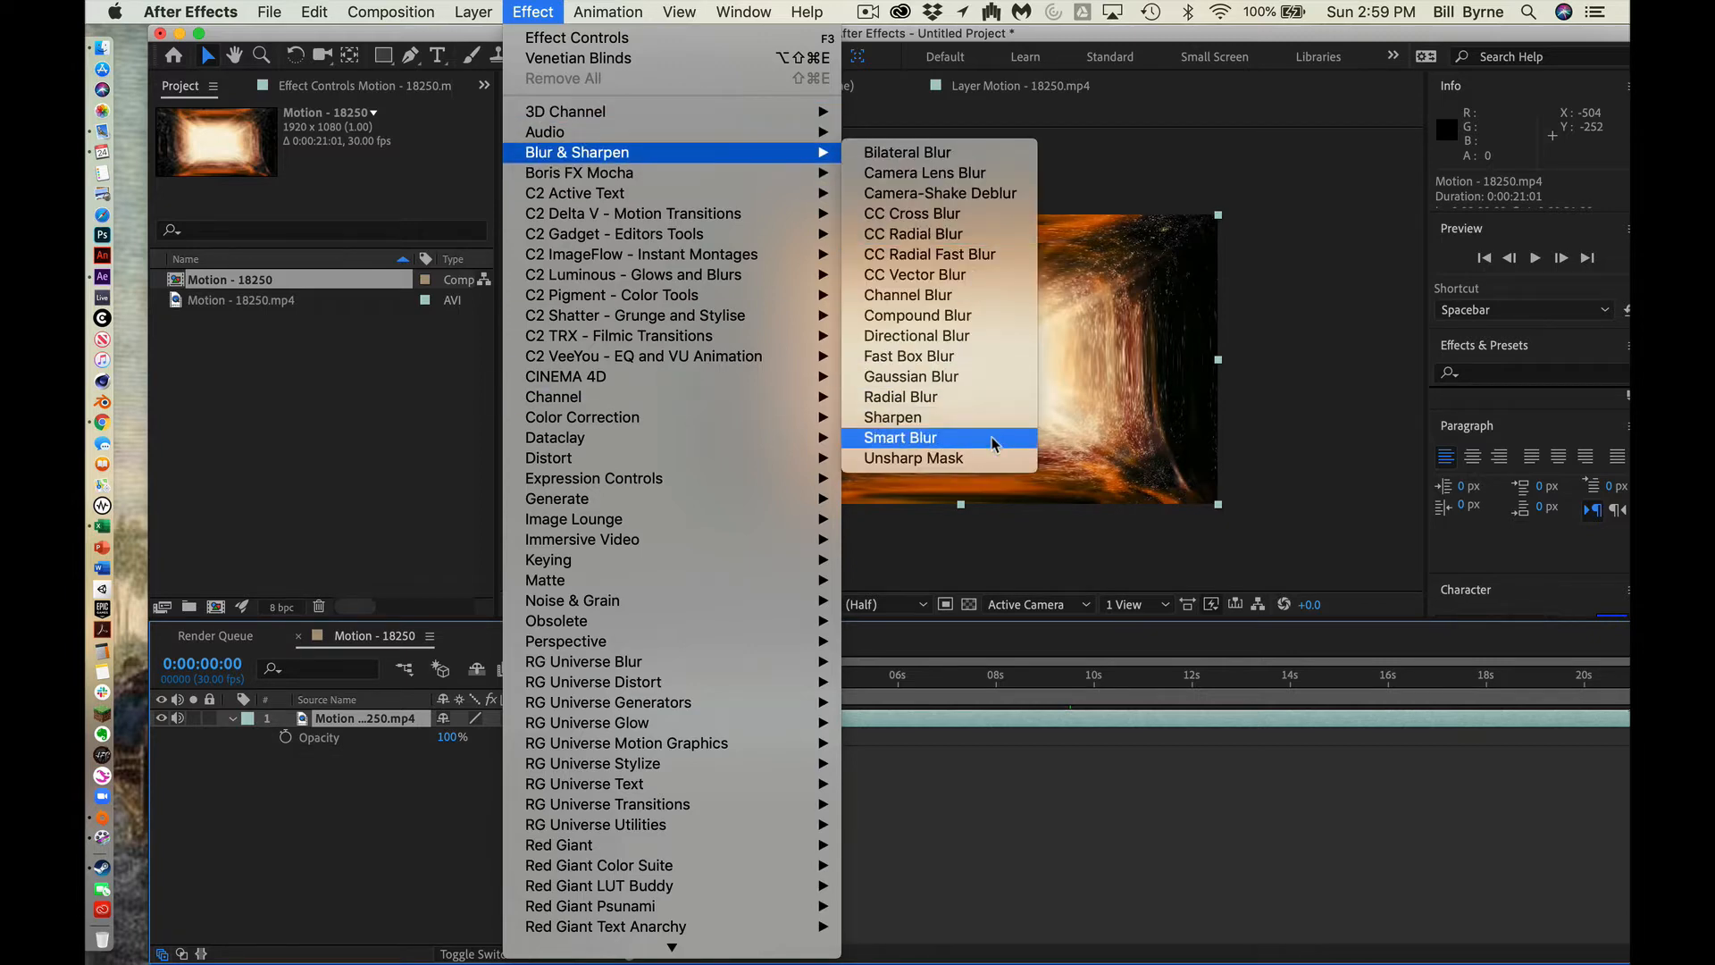
left_click(982, 379)
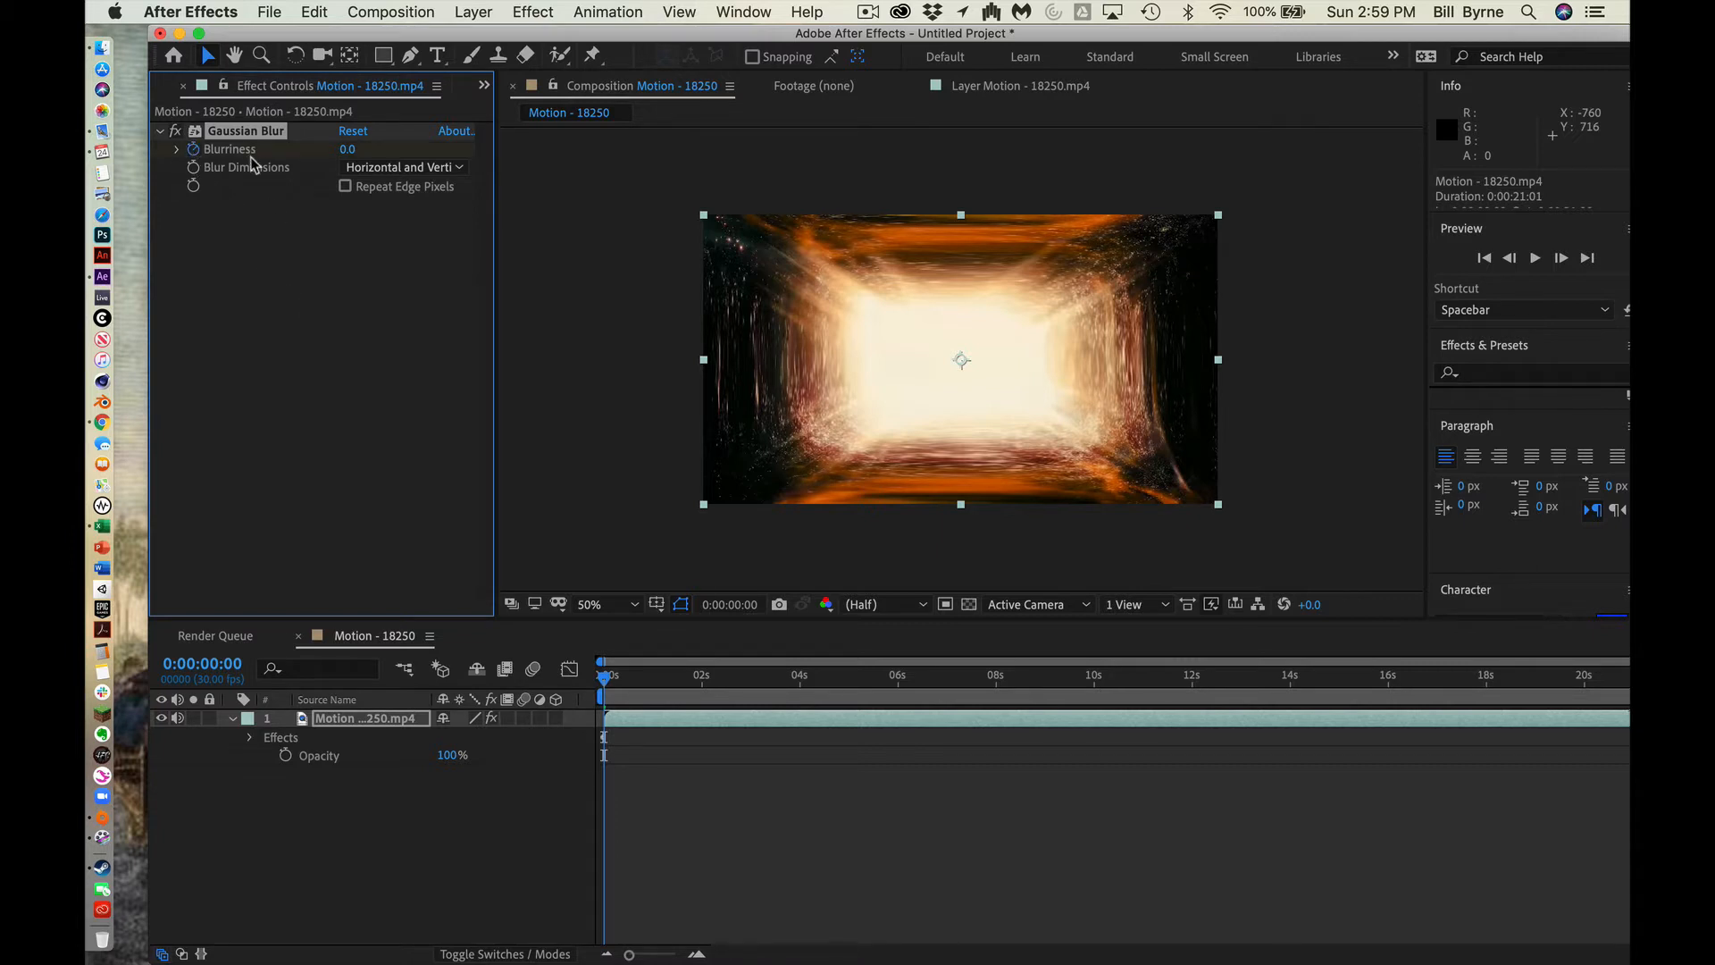
Step: Expand the layer's Effects and Gaussian Blur properties in the timeline
left_click(394, 731)
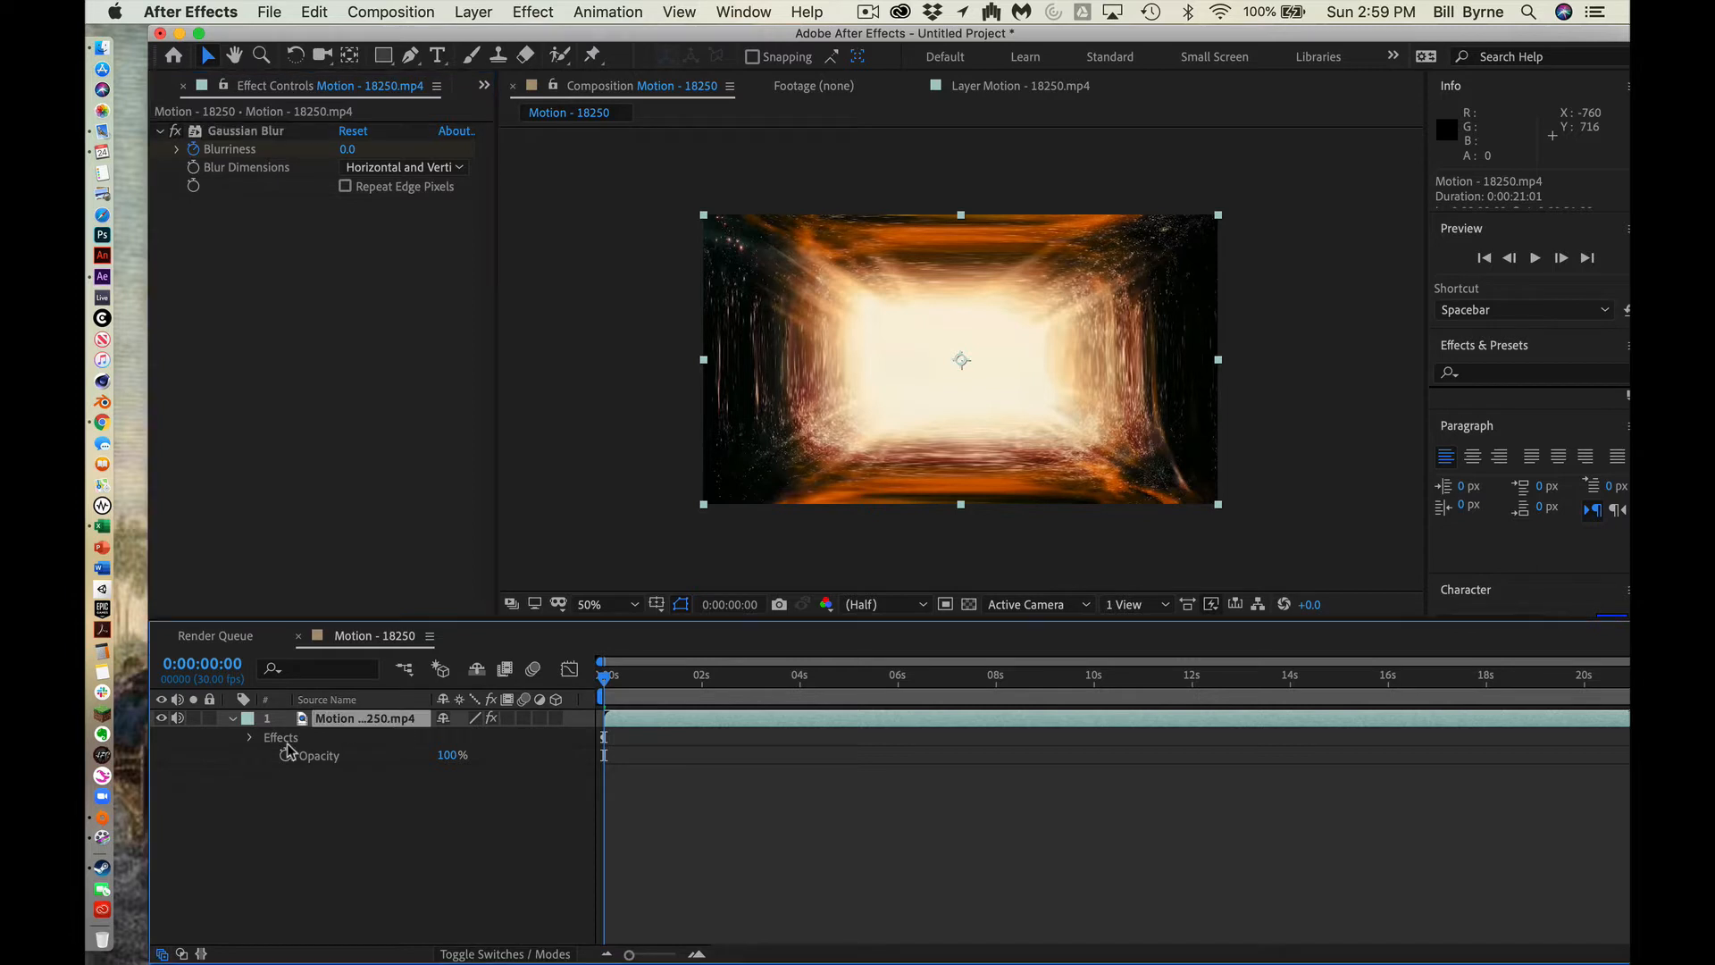
left_click(251, 737)
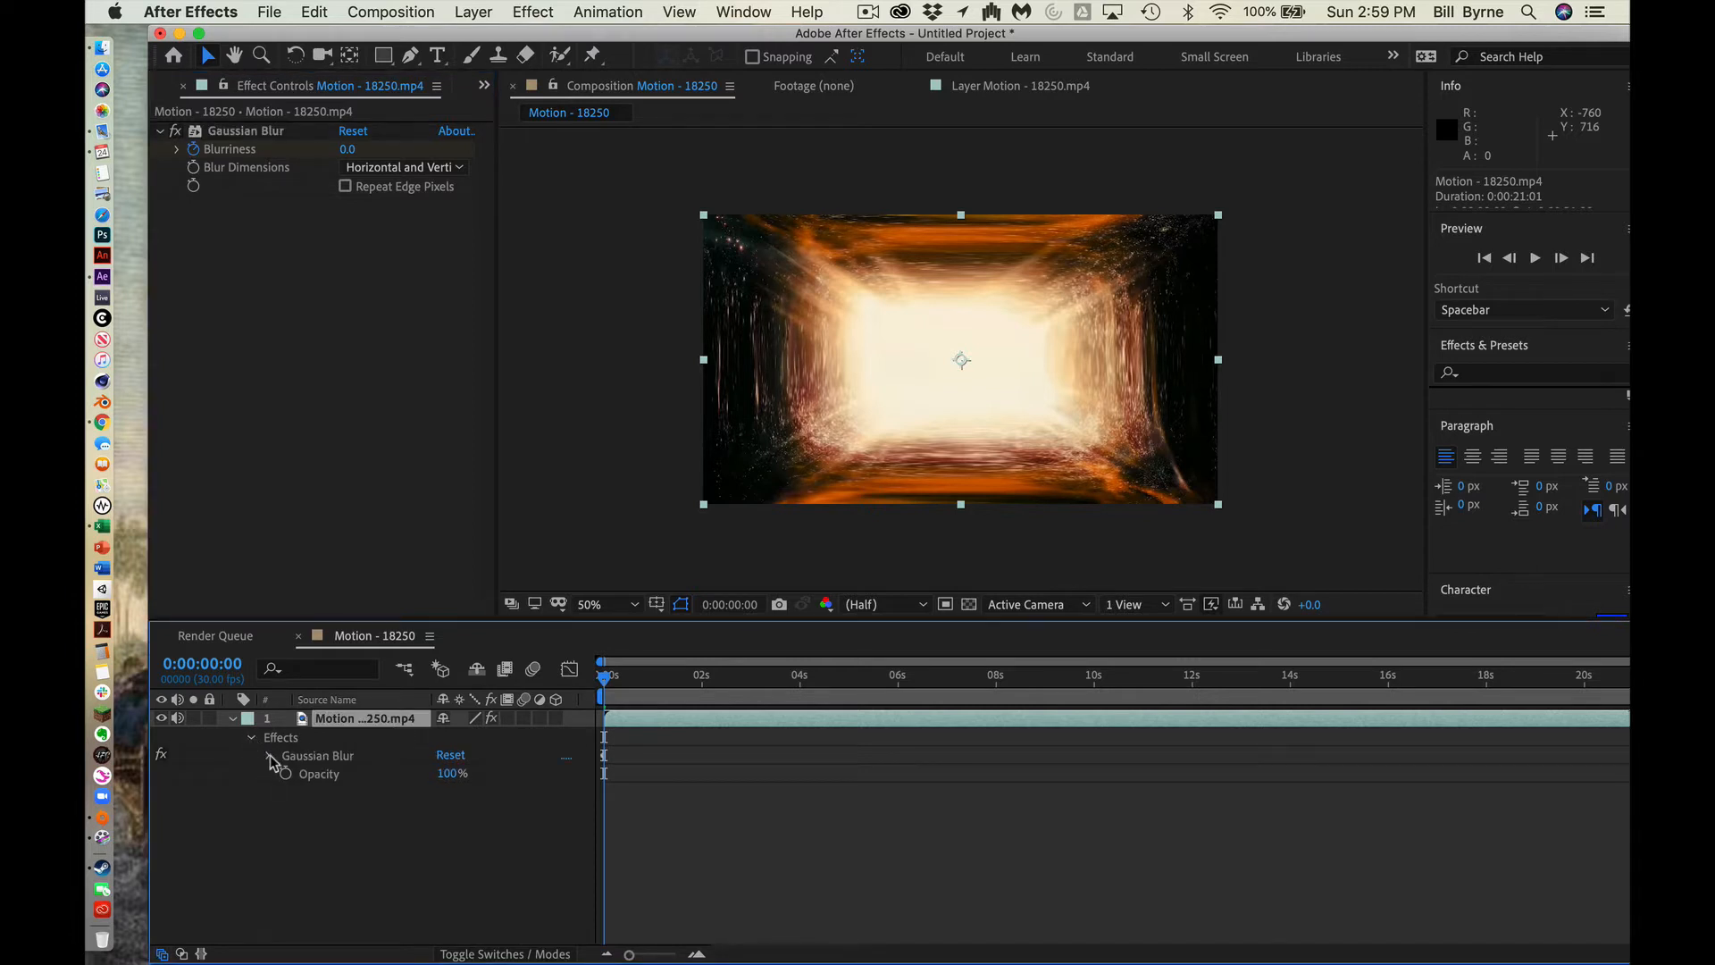
left_click(269, 756)
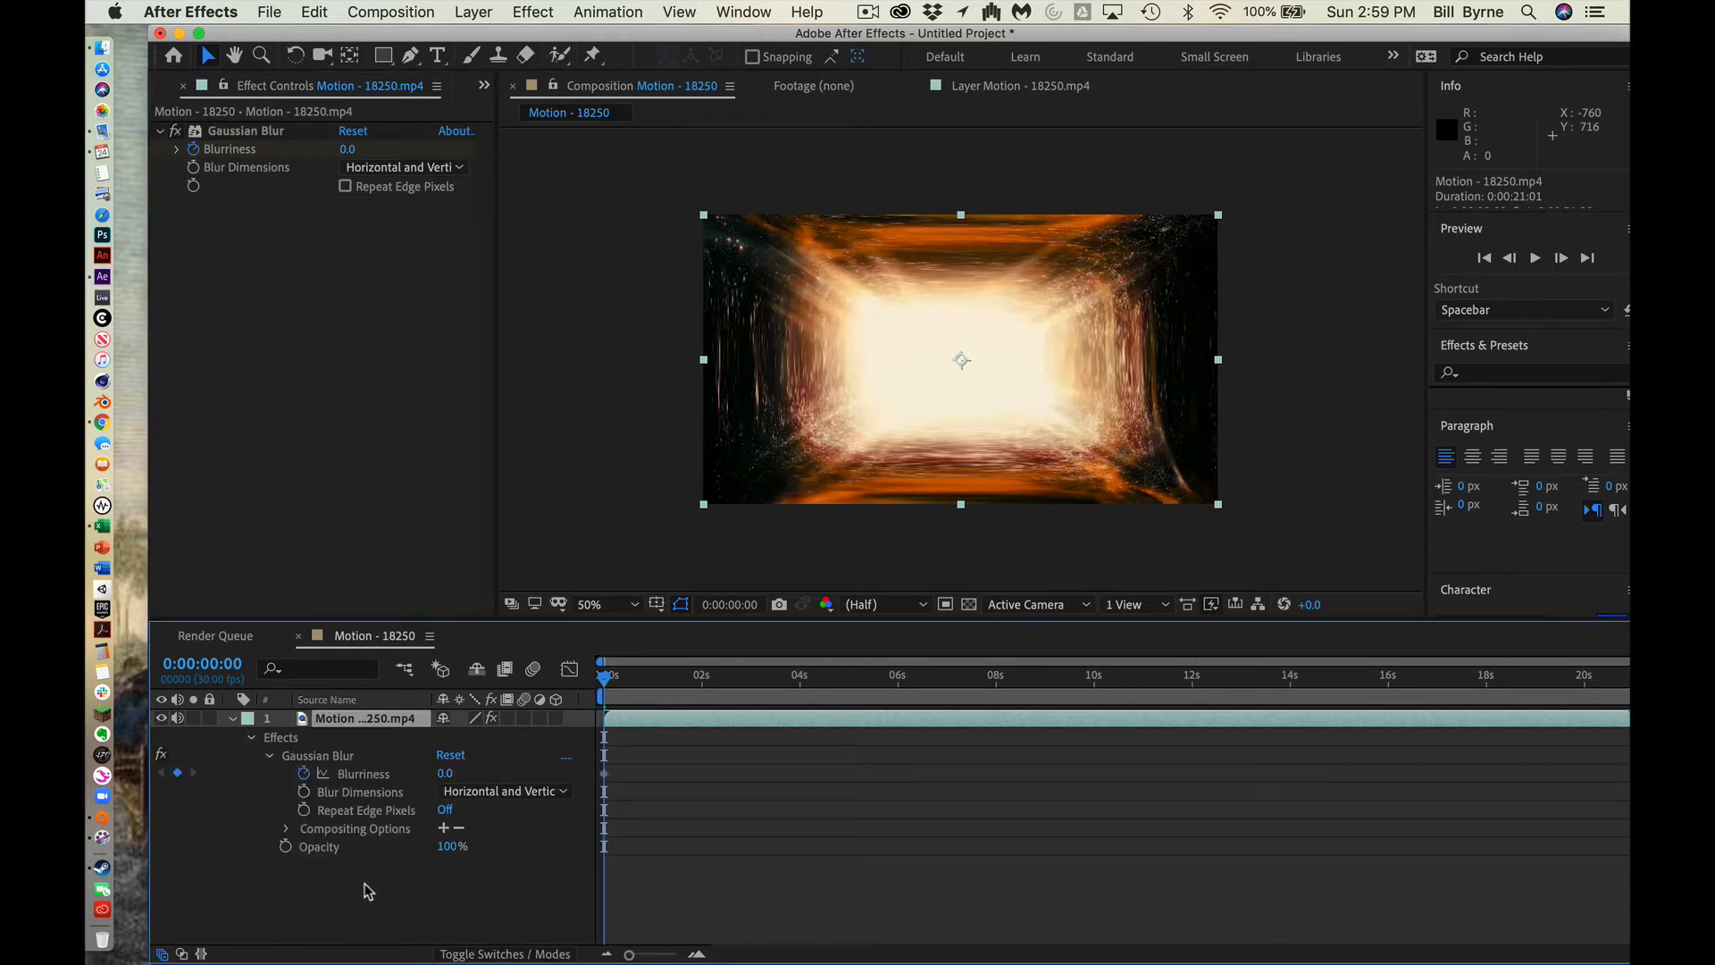
Step: Keyframe the Gaussian Blur's Blurriness at 0:00:04:00 with a value of 81.5
left_click(799, 681)
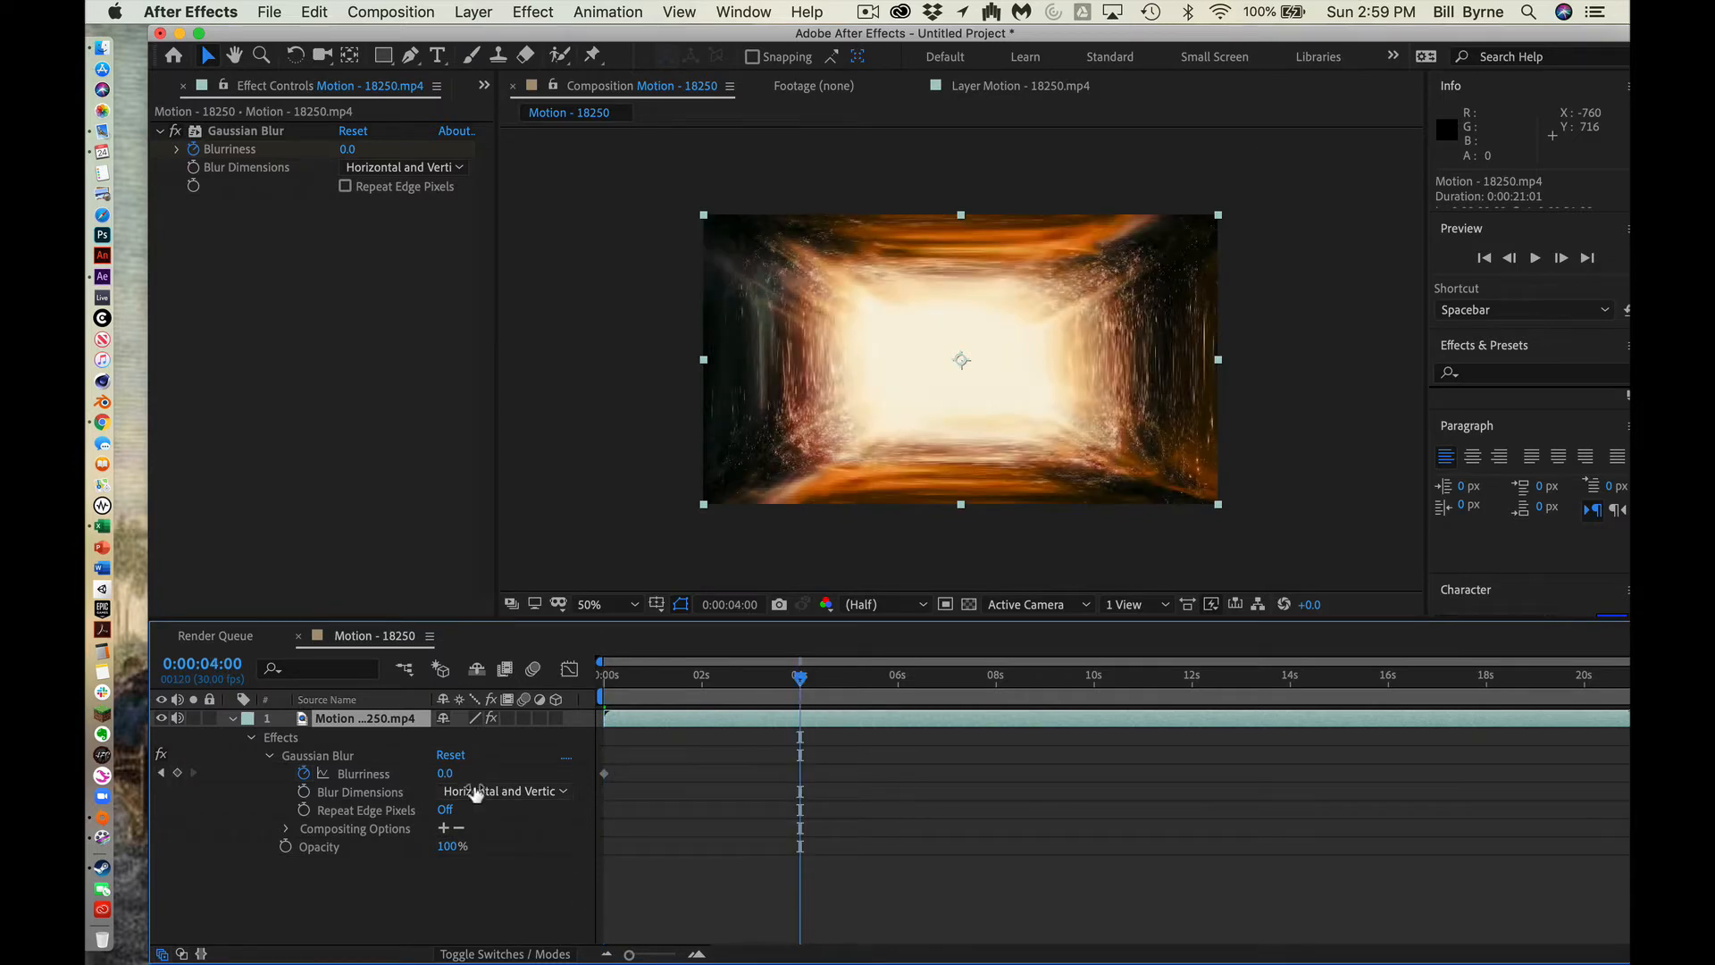
left_click_drag(444, 774, 489, 766)
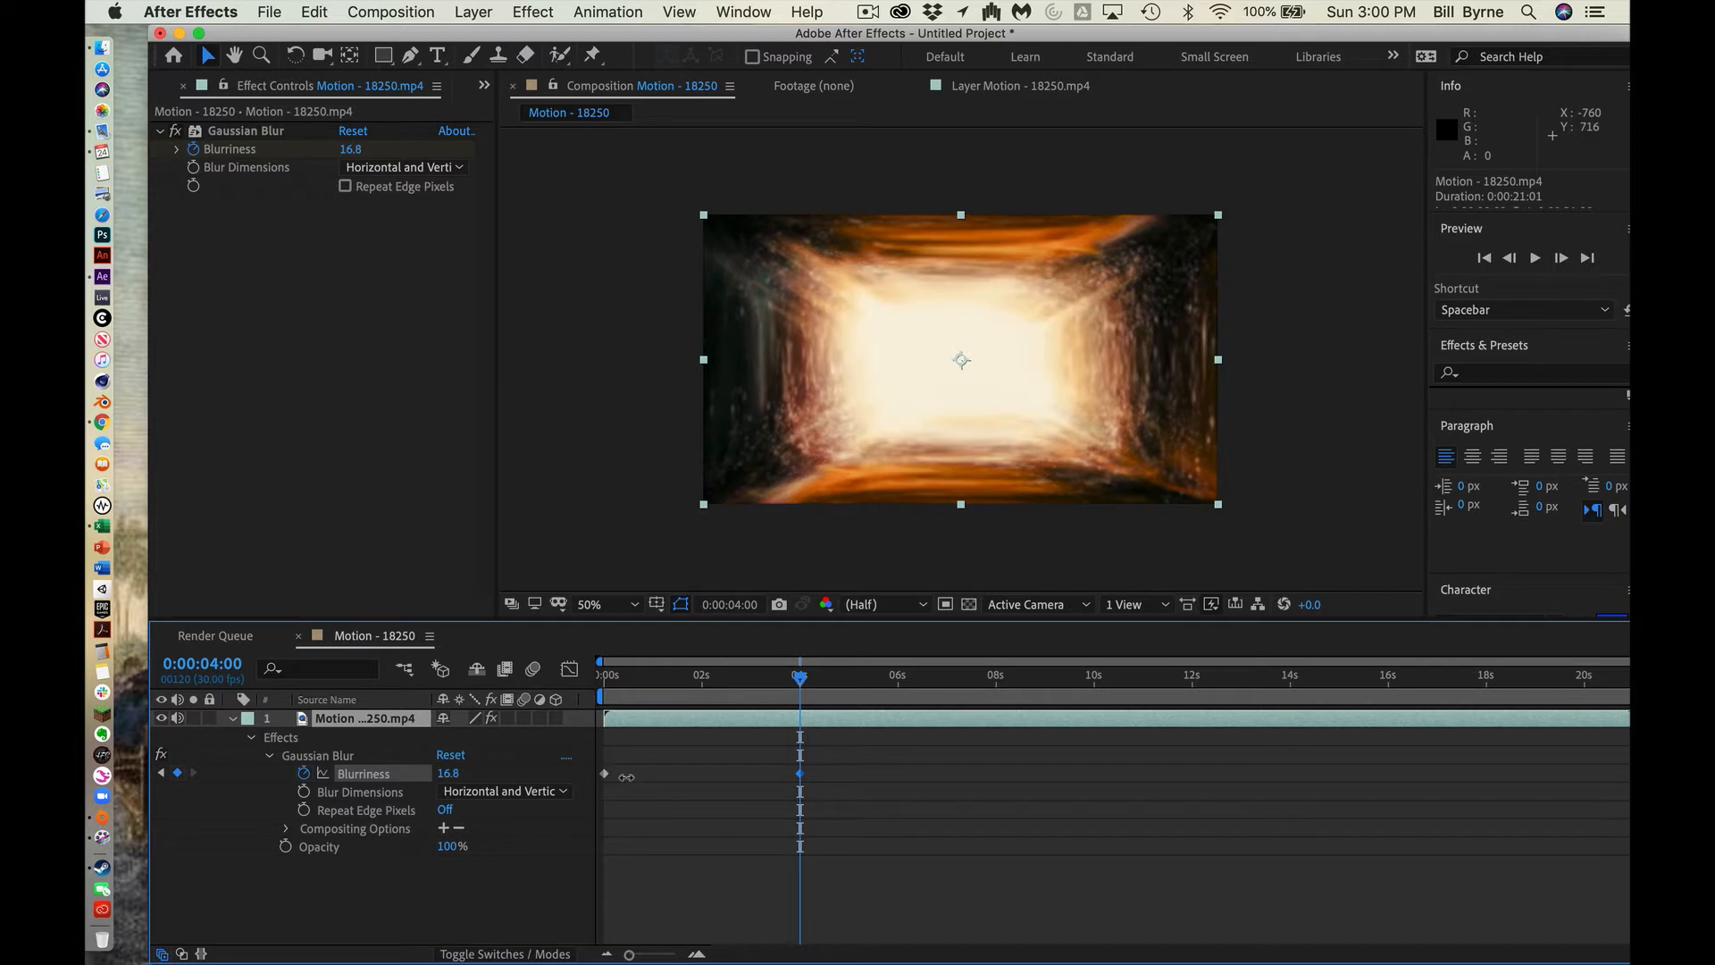
left_click_drag(626, 778, 1284, 742)
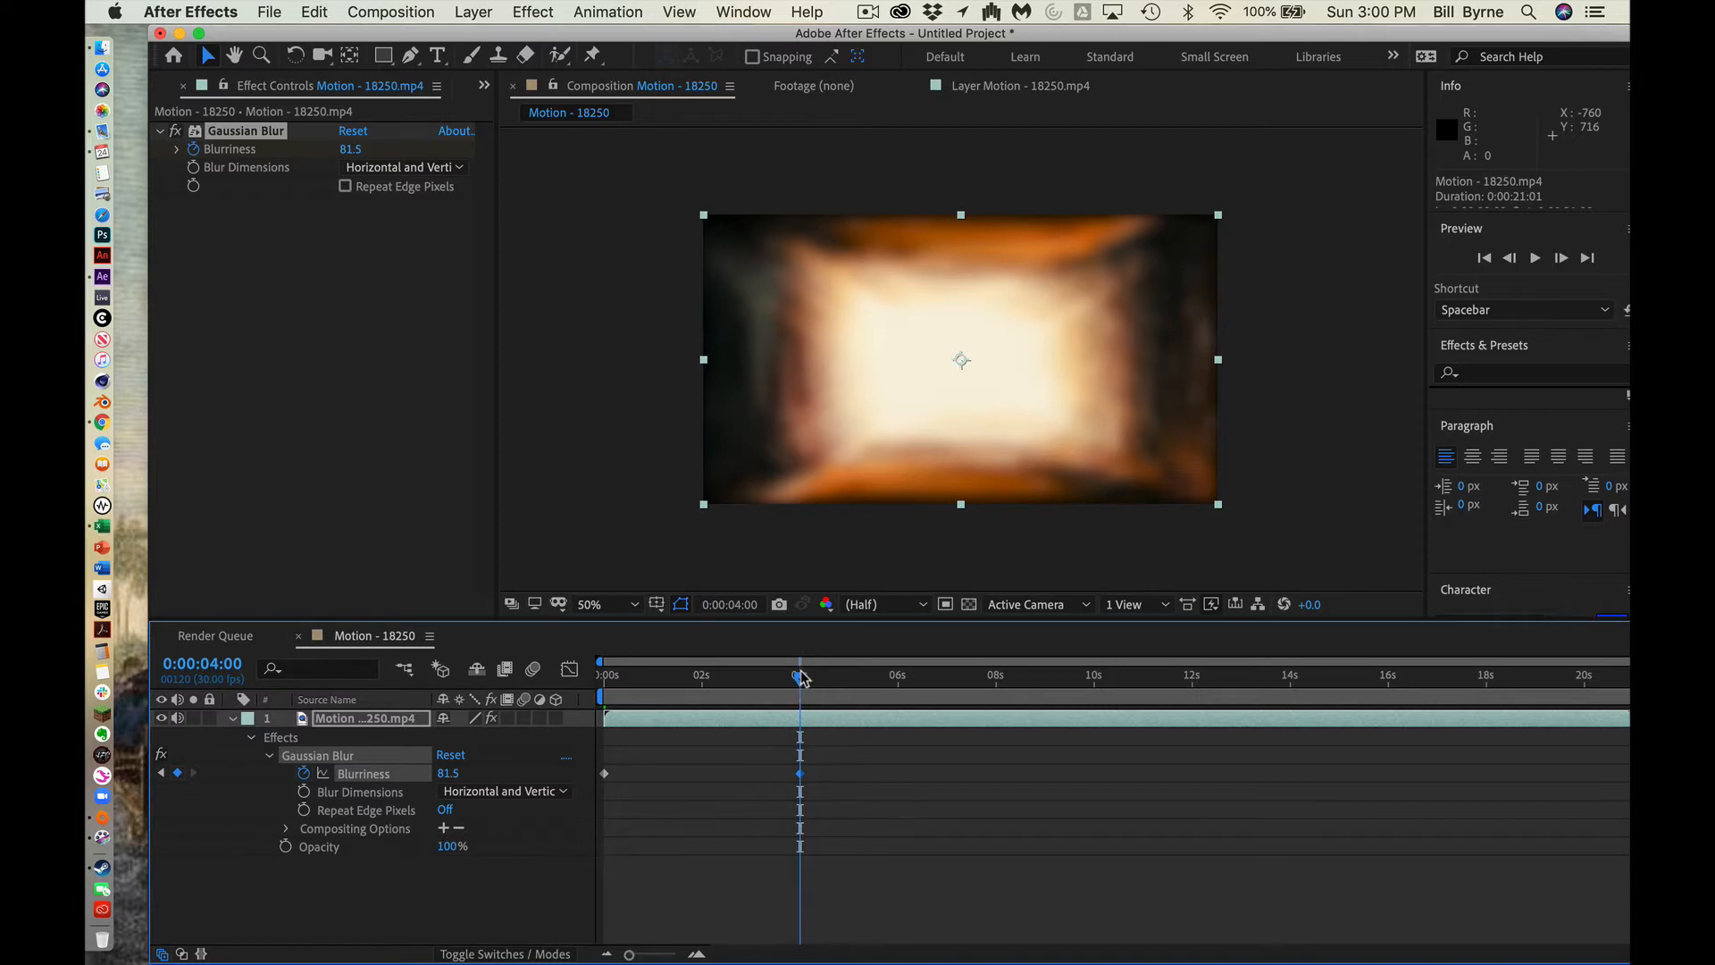
Step: Scrub between 0:00:00:00 and 0:00:04:00 and play back the composition to review the blur animation
left_click_drag(802, 677, 580, 697)
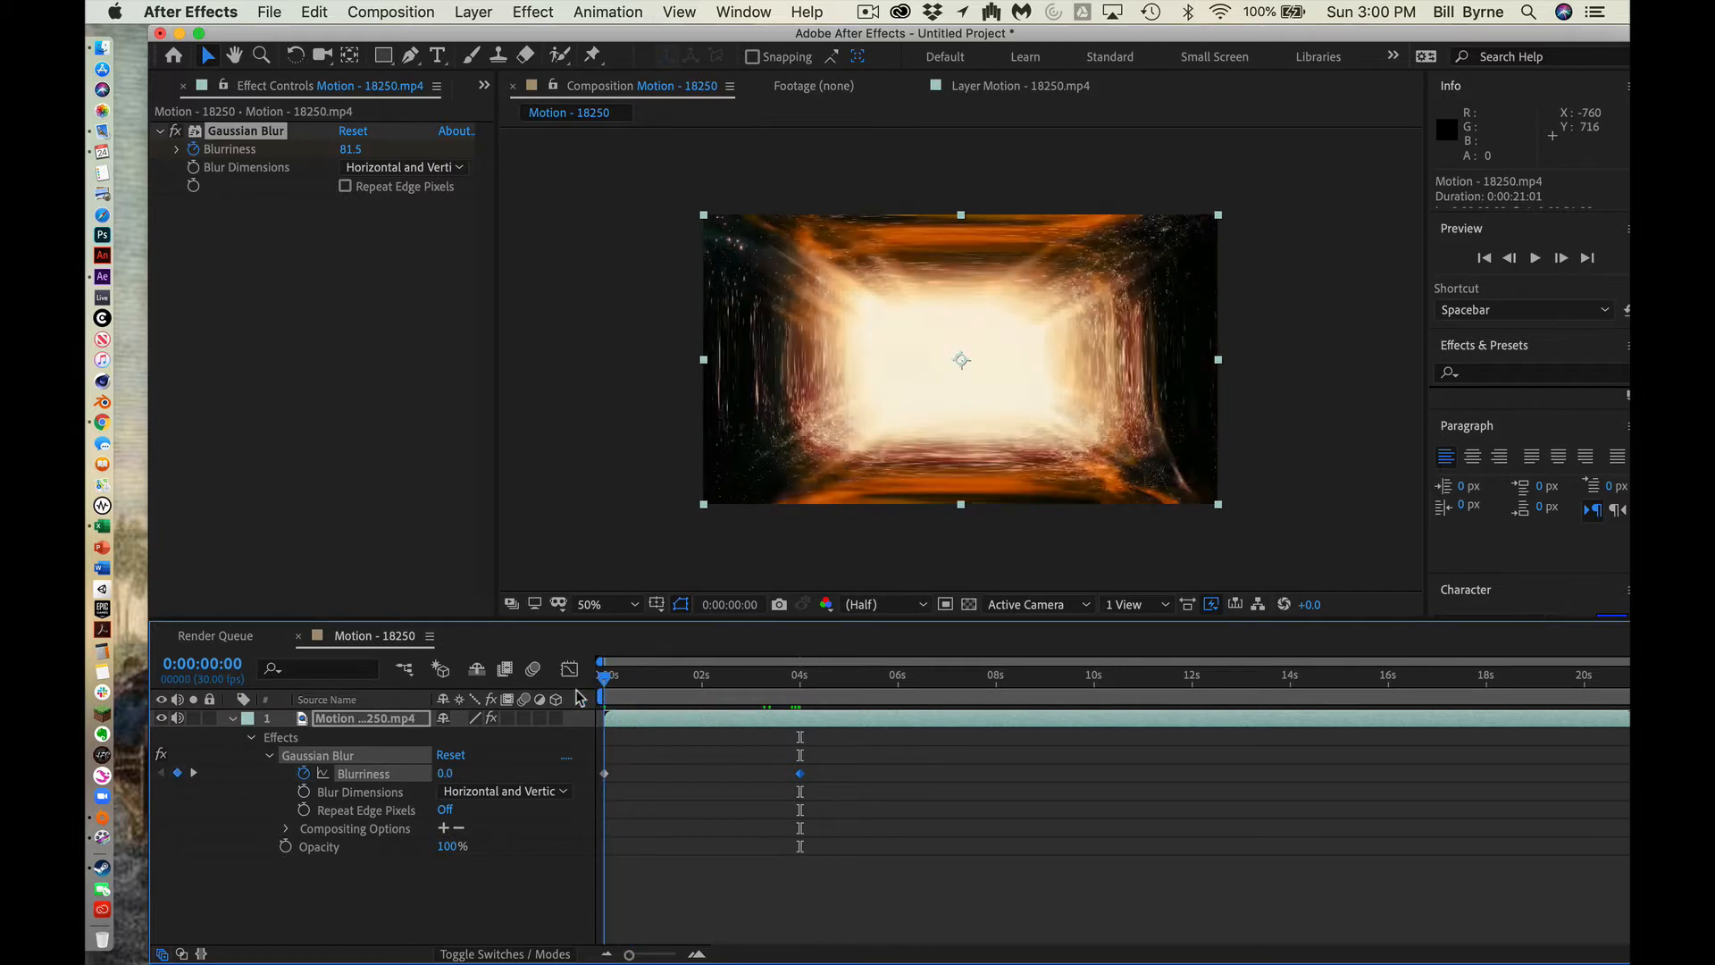
left_click(800, 679)
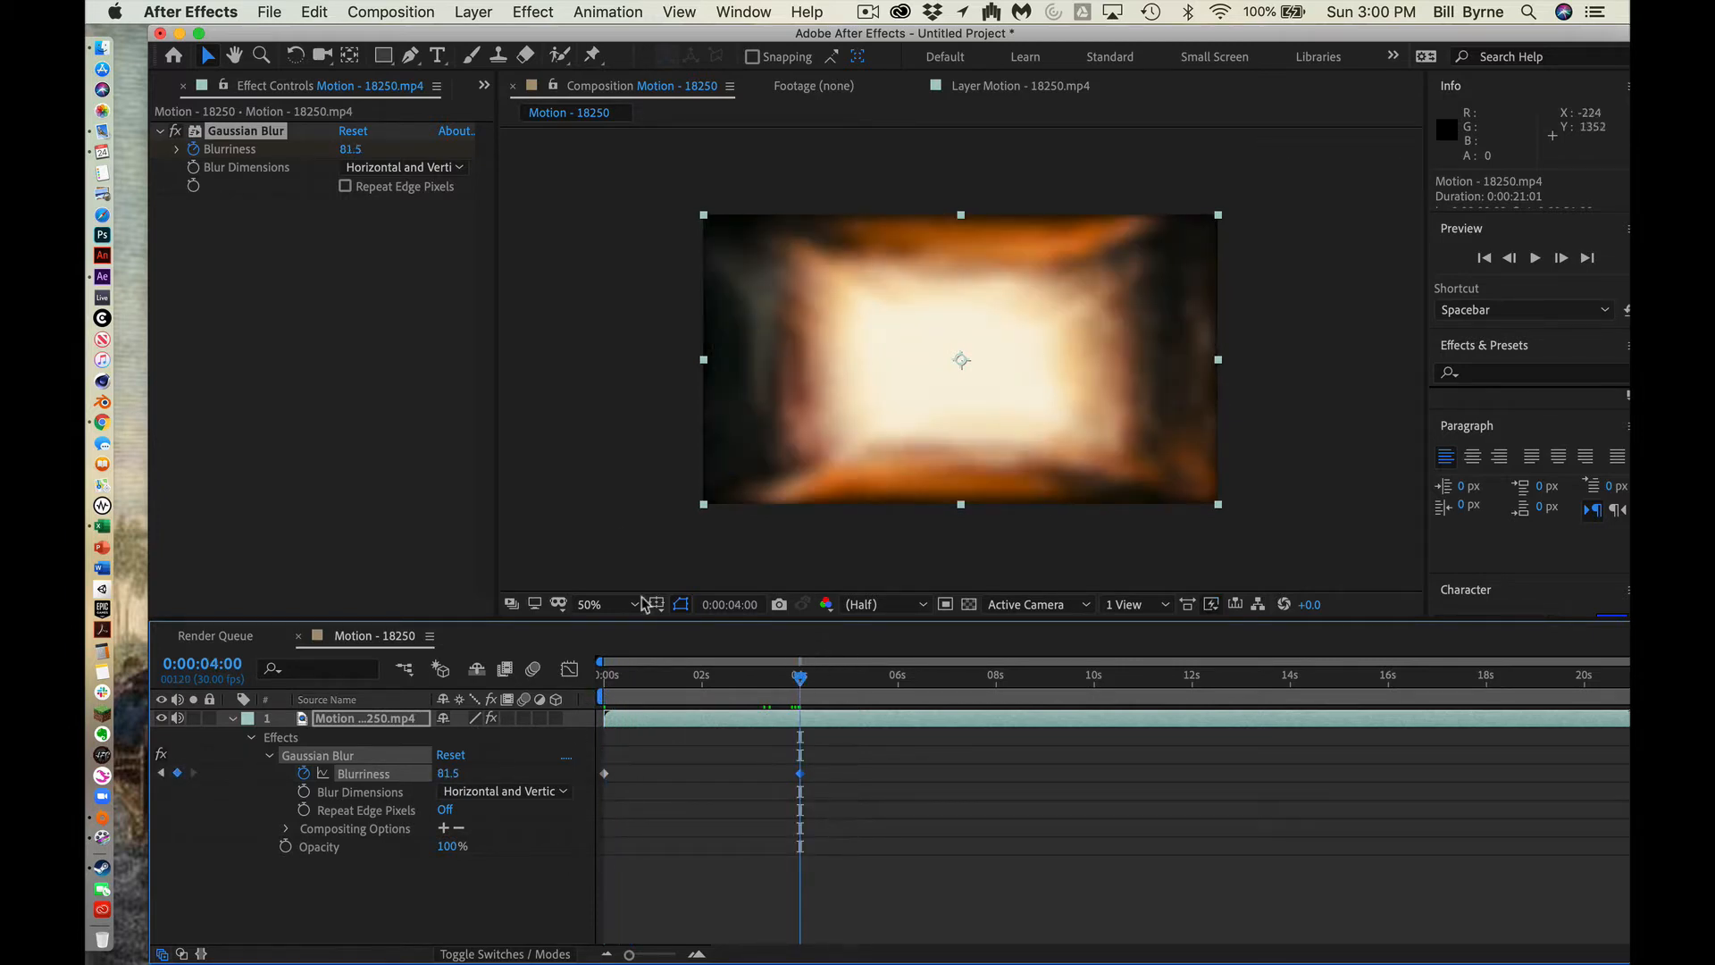
key("space")
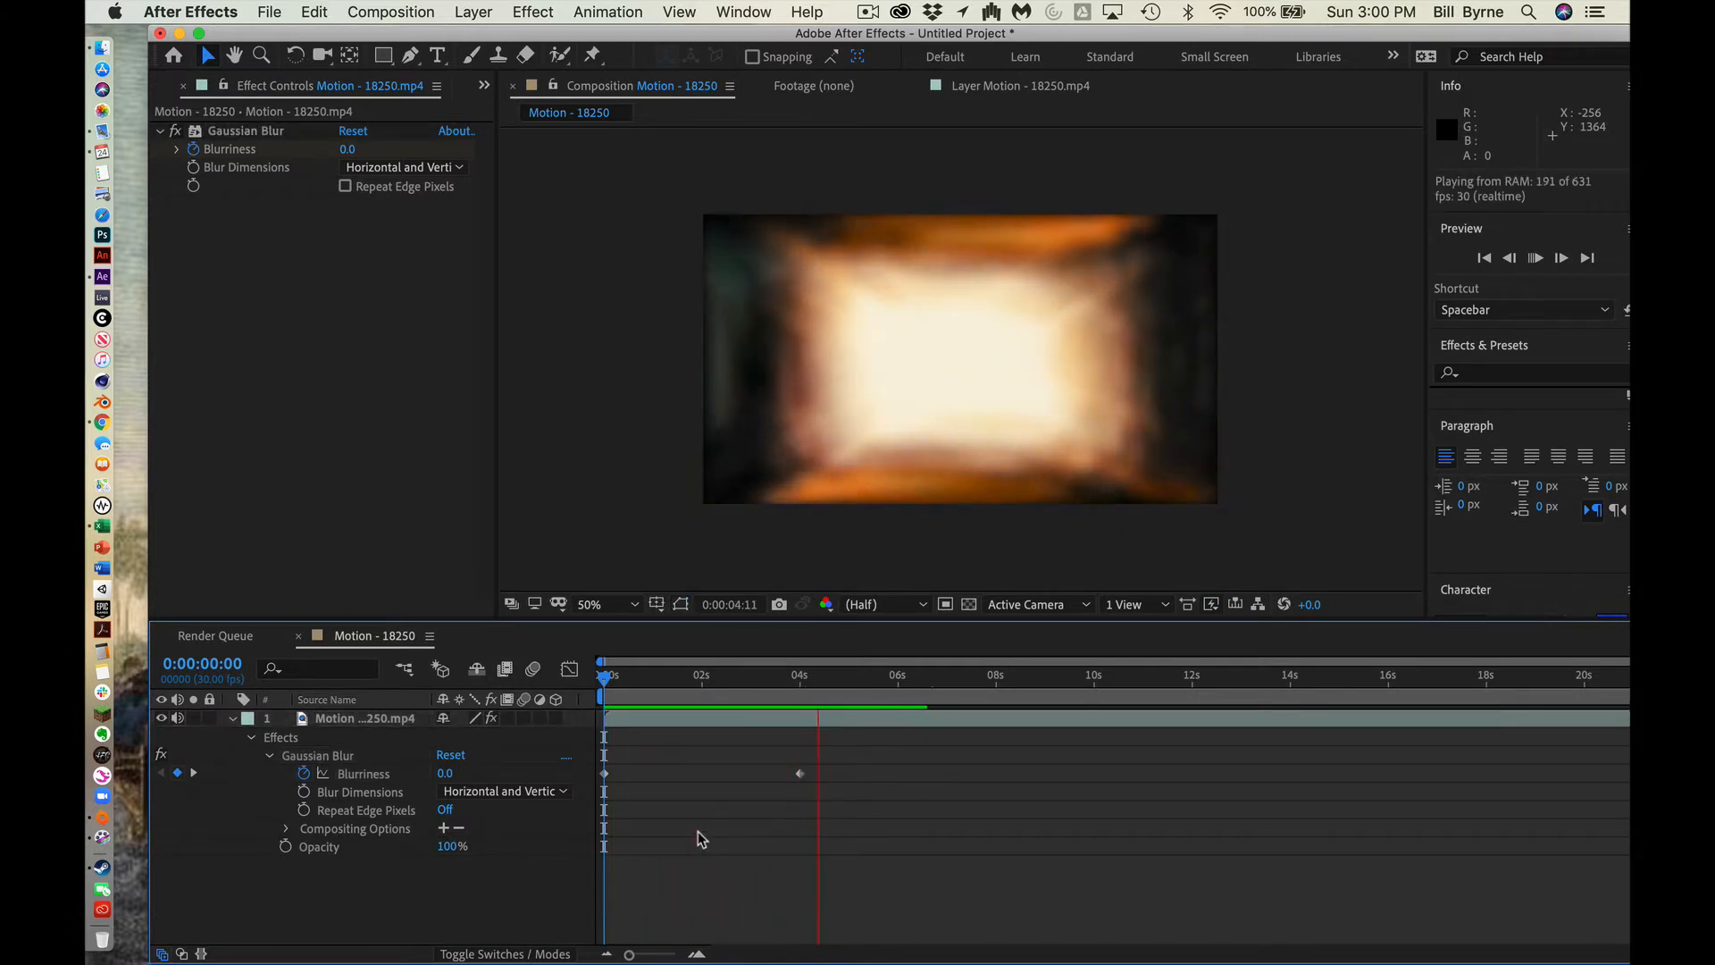
key("space")
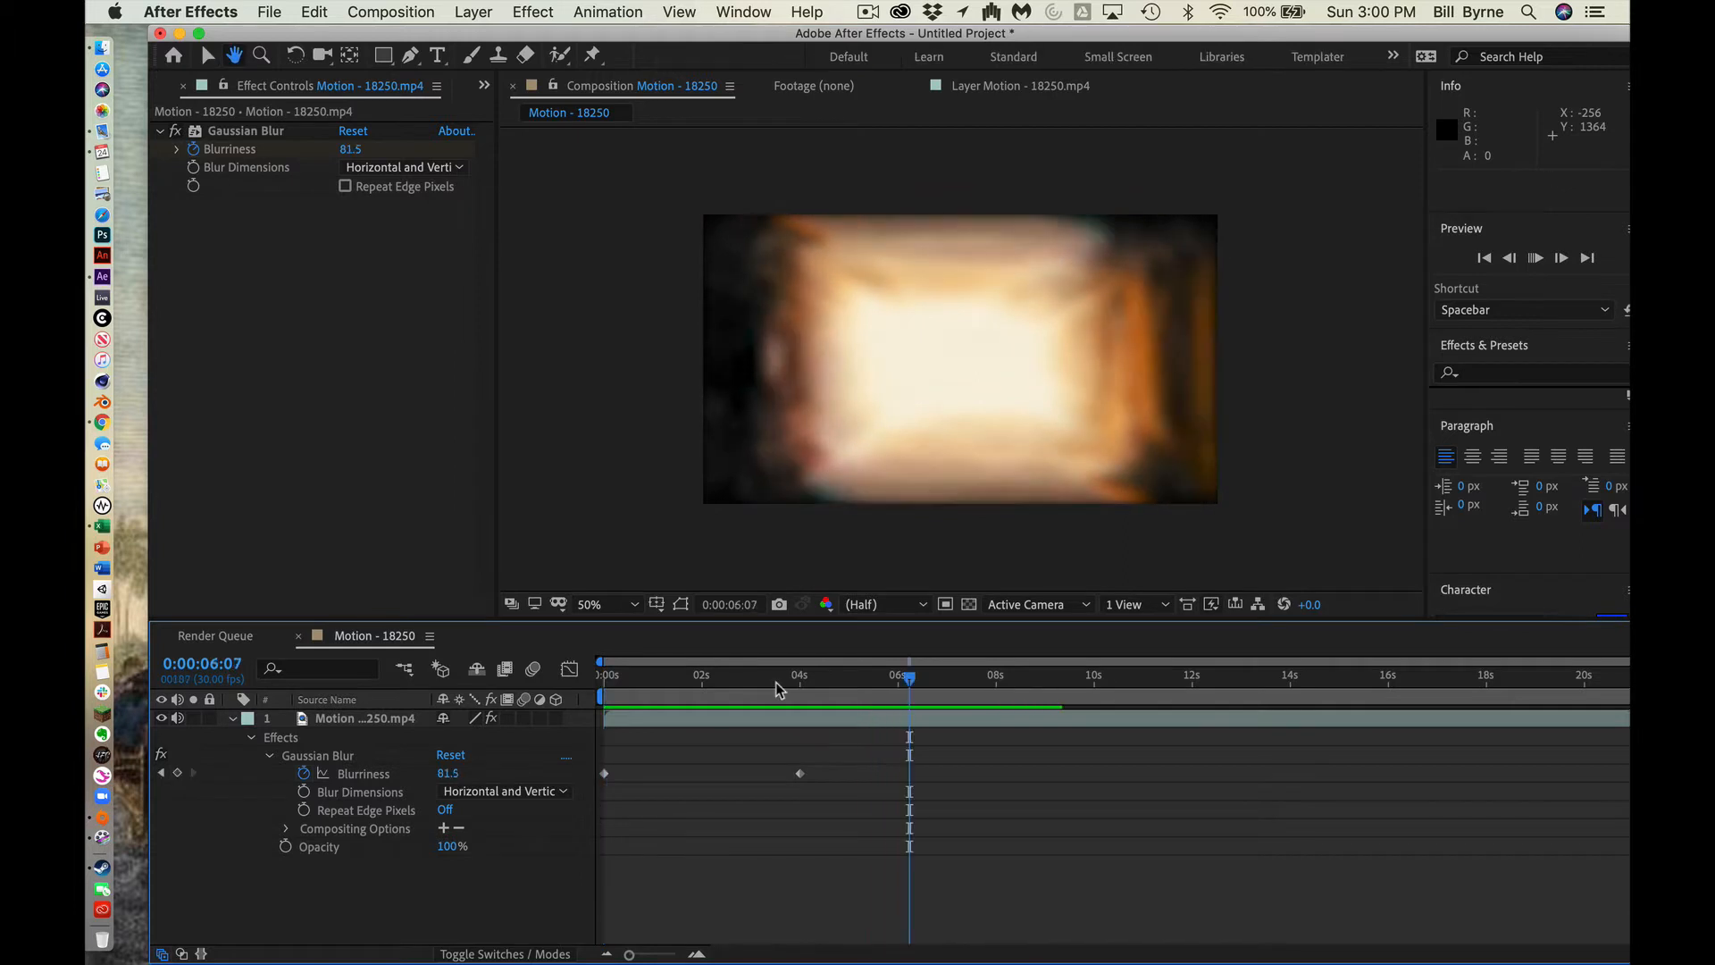
Step: Return to 0:00:00:00, remove the Blurriness animation, and collapse the footage layer's properties with the project items shown
left_click_drag(910, 679, 487, 681)
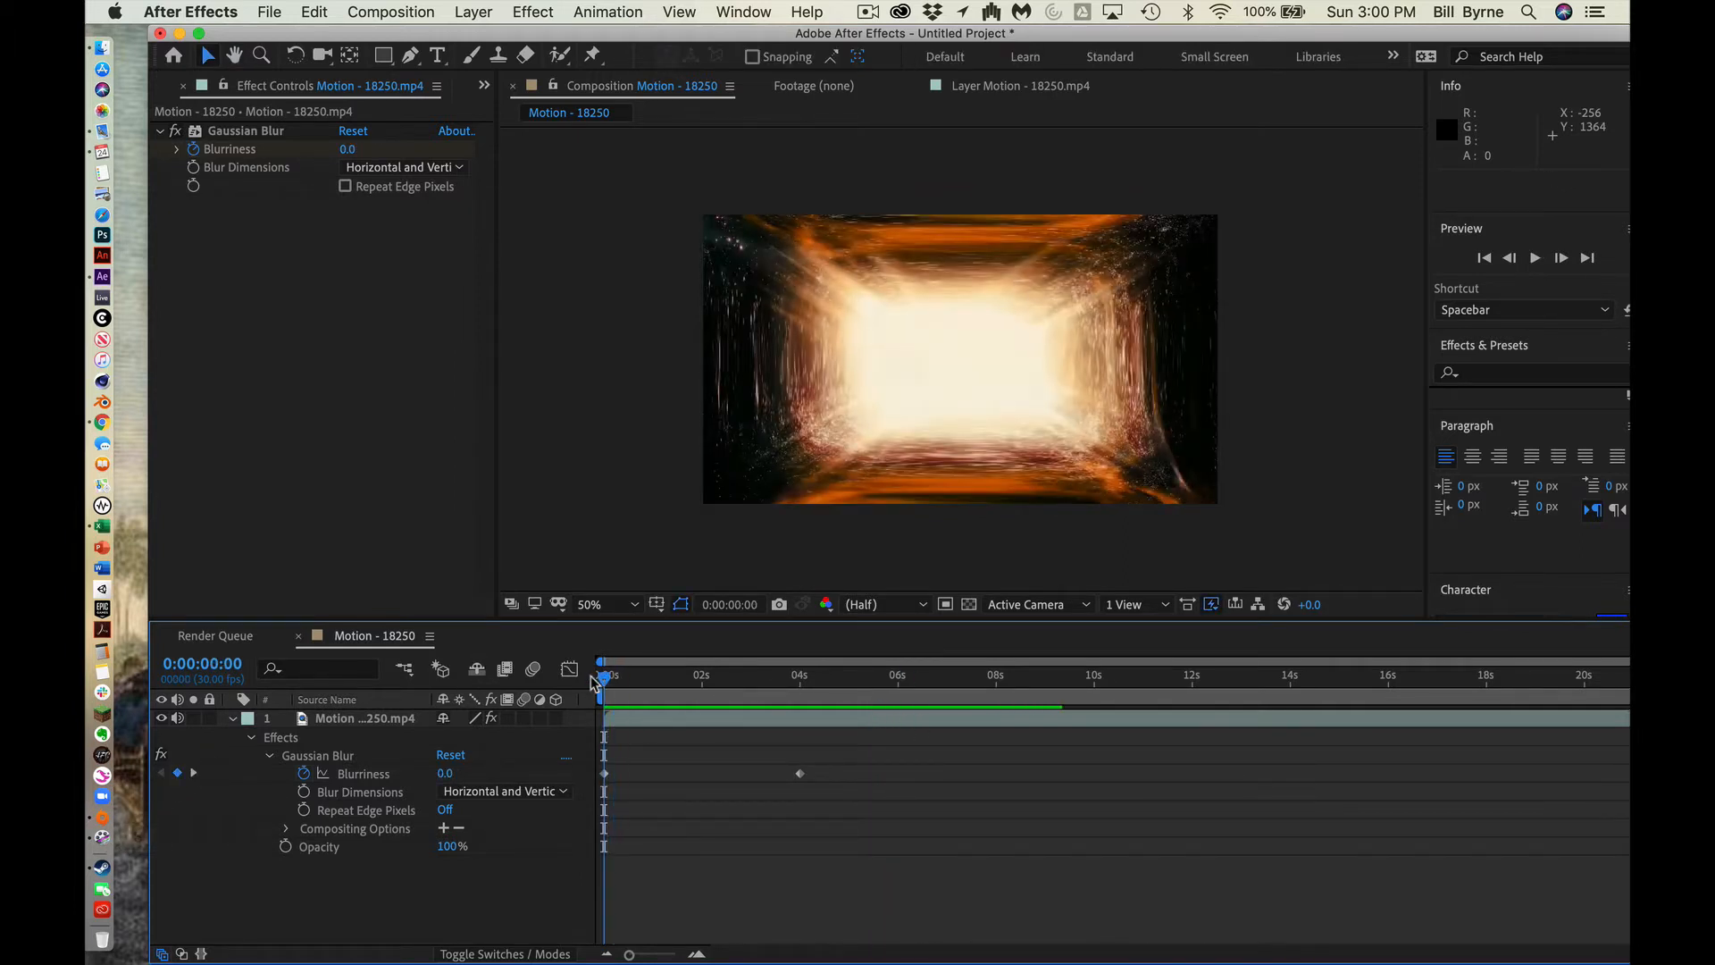
left_click(304, 773)
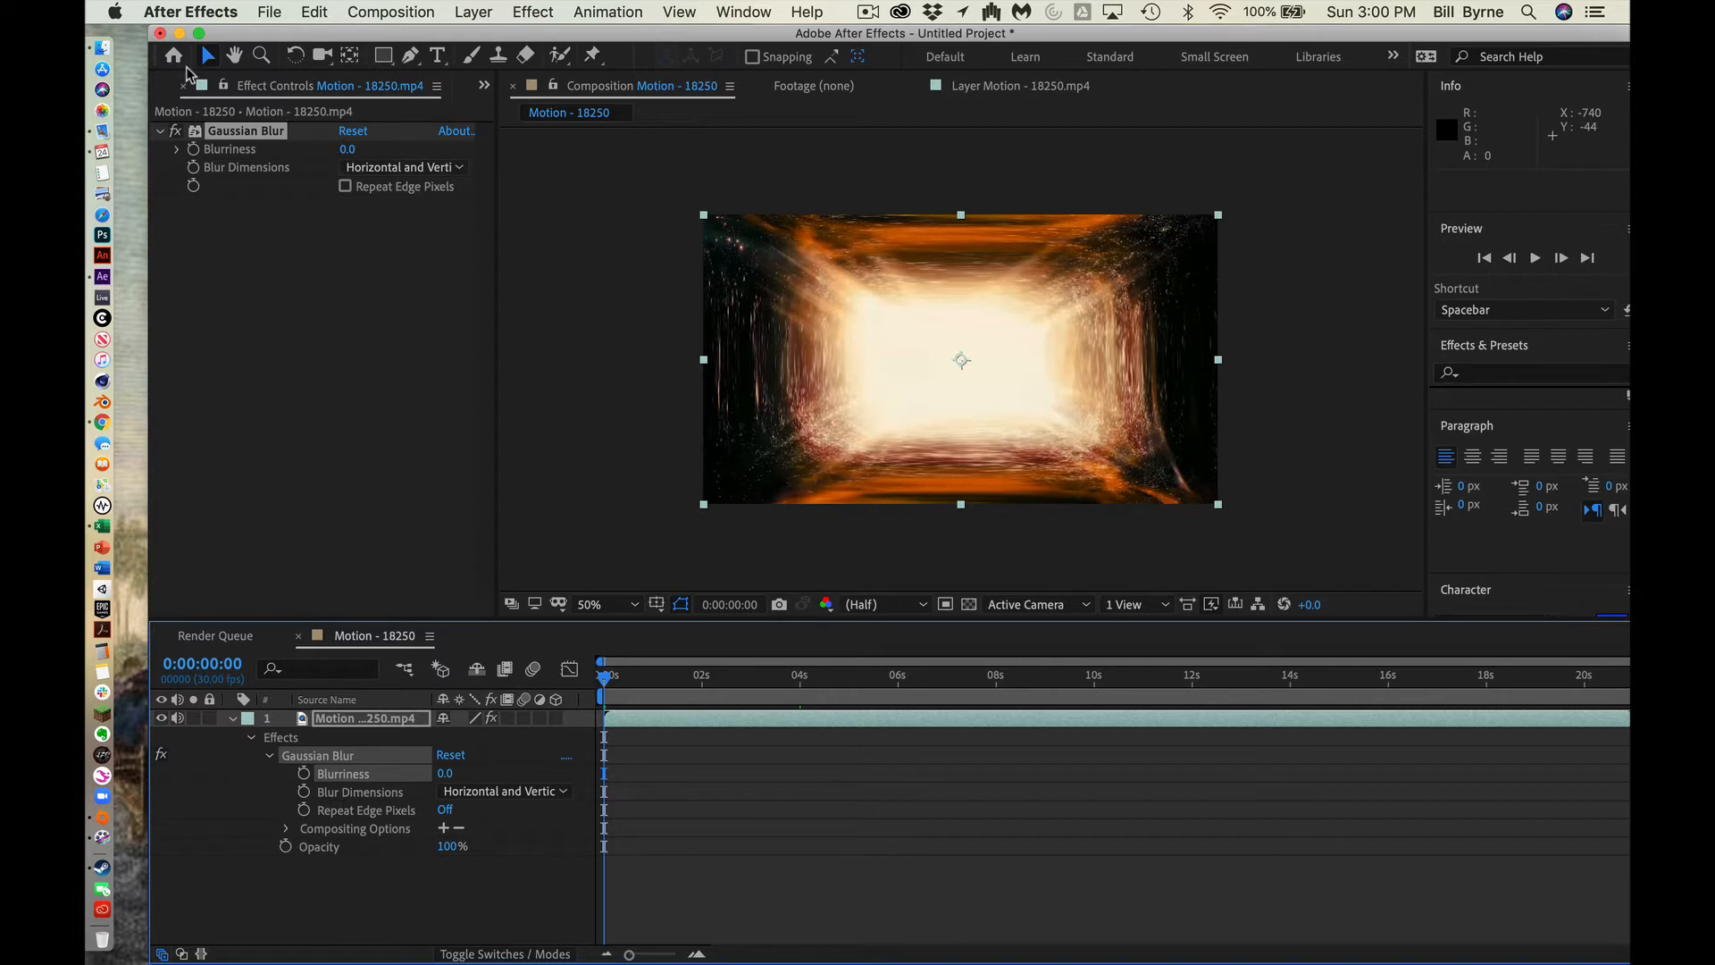
left_click(168, 90)
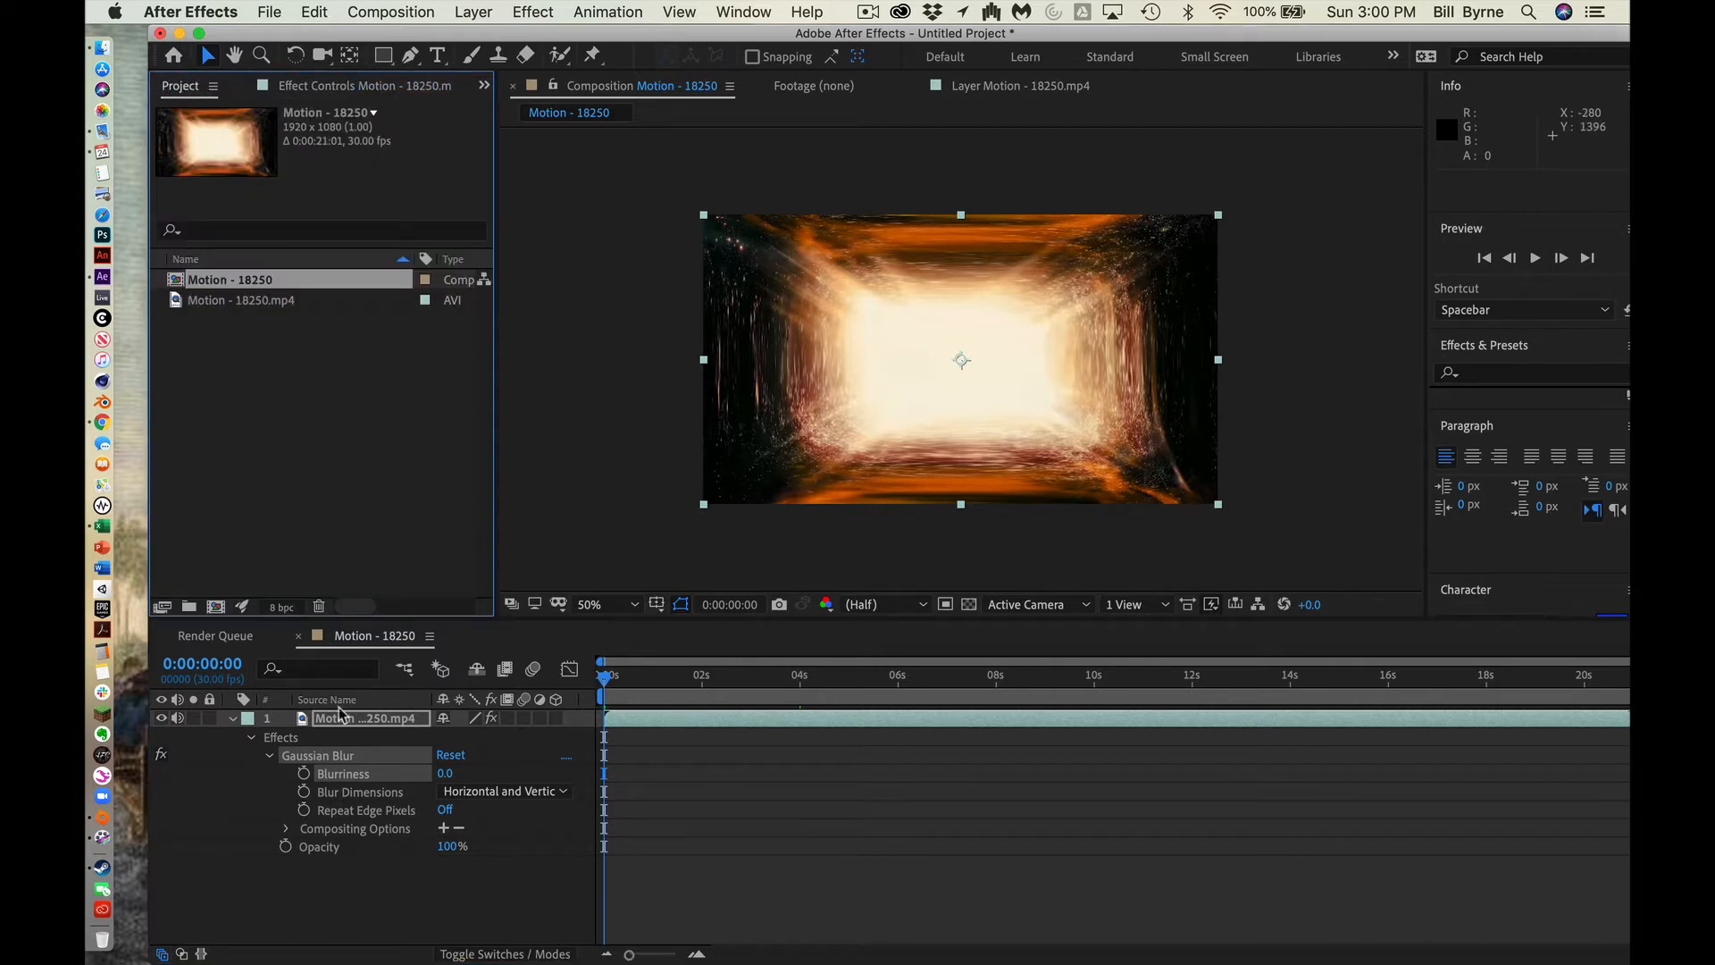
left_click(233, 718)
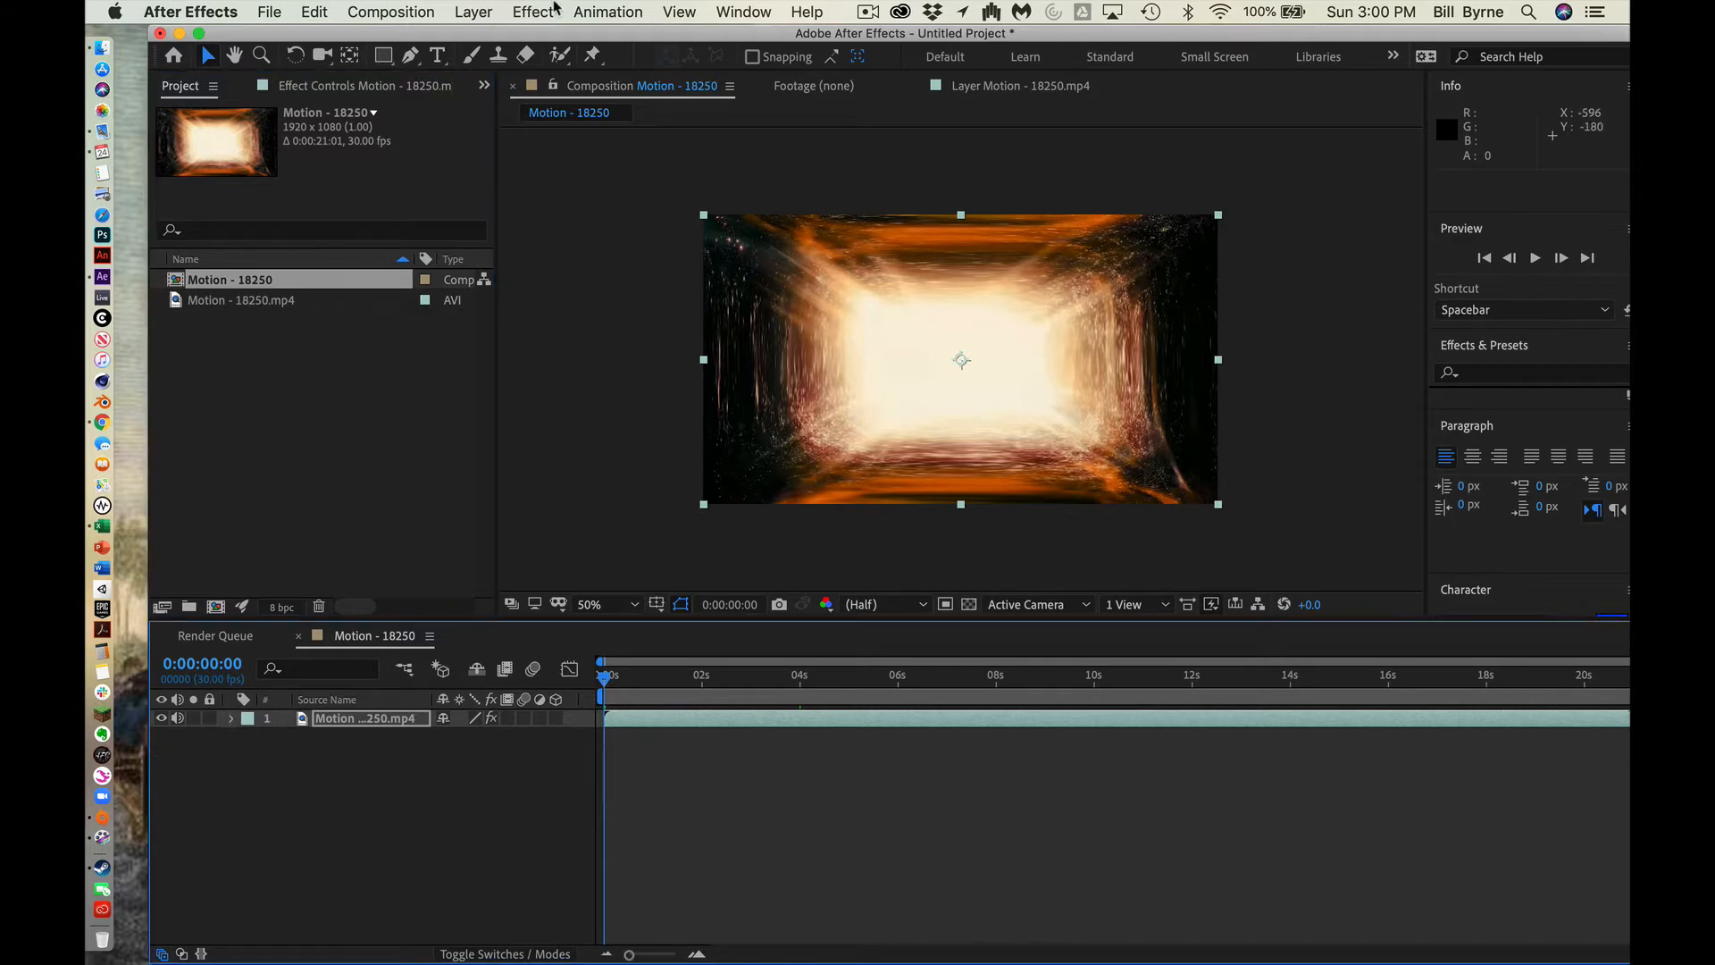
Step: Import shouting.mp4 from the Footage For AE Lecture folder and place it above the Motion - 18250.mp4 layer
mouse_move(554, 39)
left_mouse_down()
mouse_move(588, 92)
mouse_move(527, 34)
left_mouse_up()
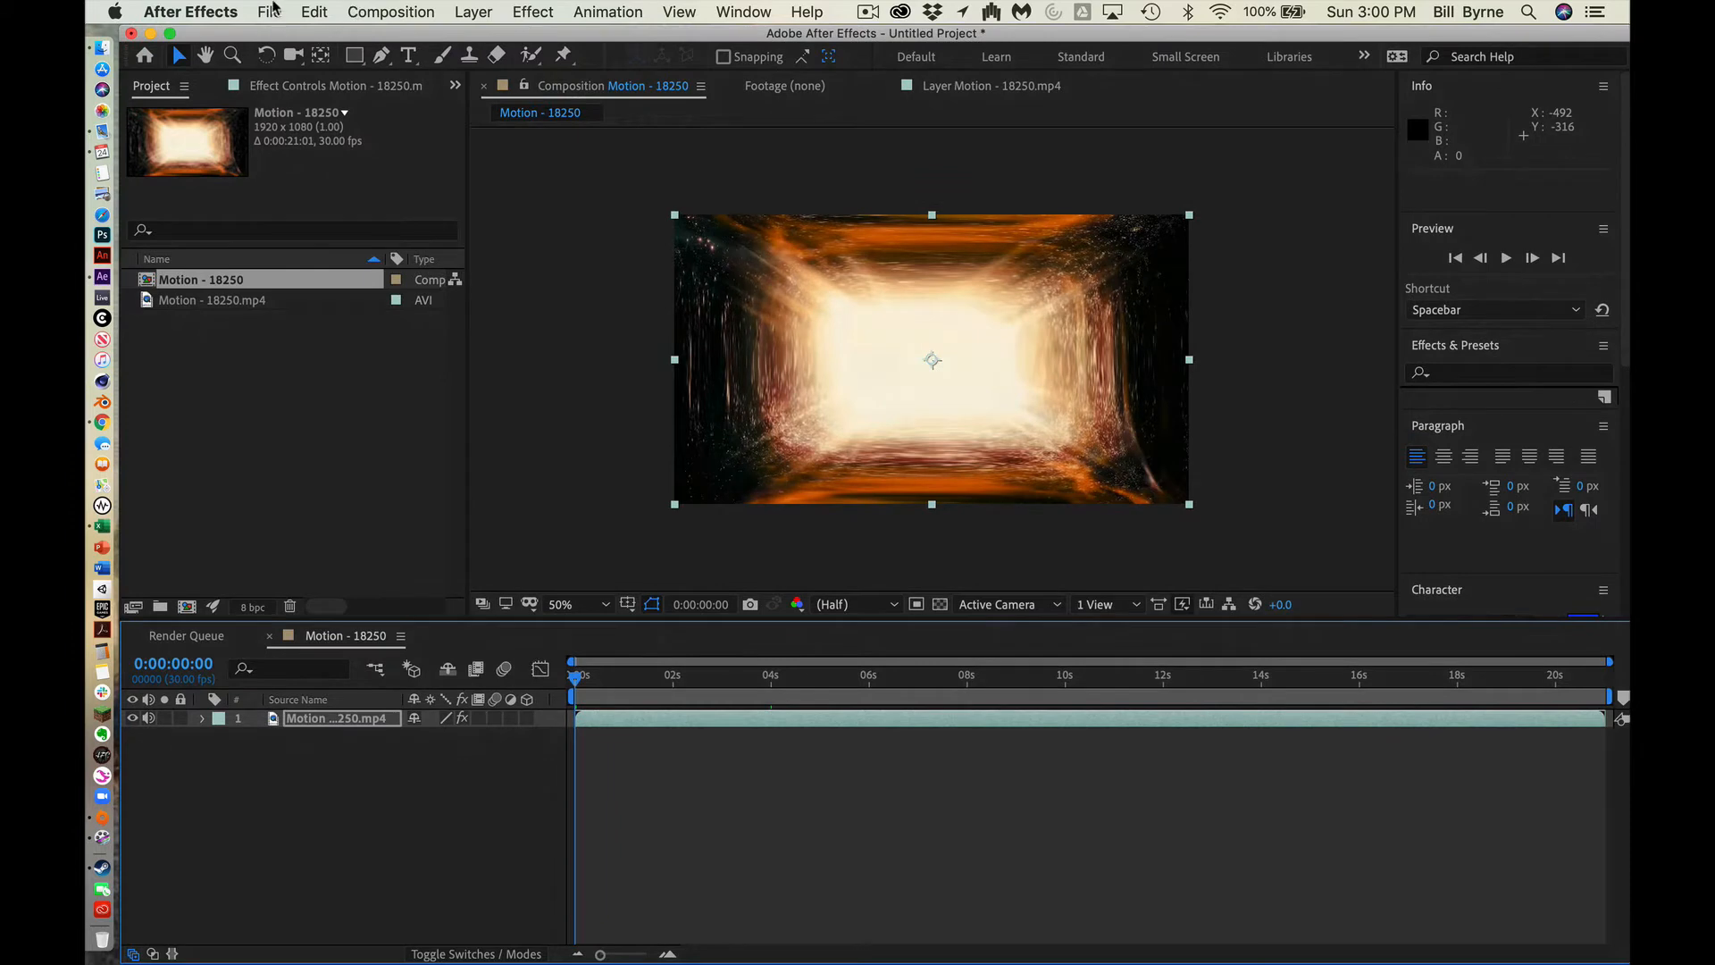
left_click(270, 12)
mouse_move(295, 287)
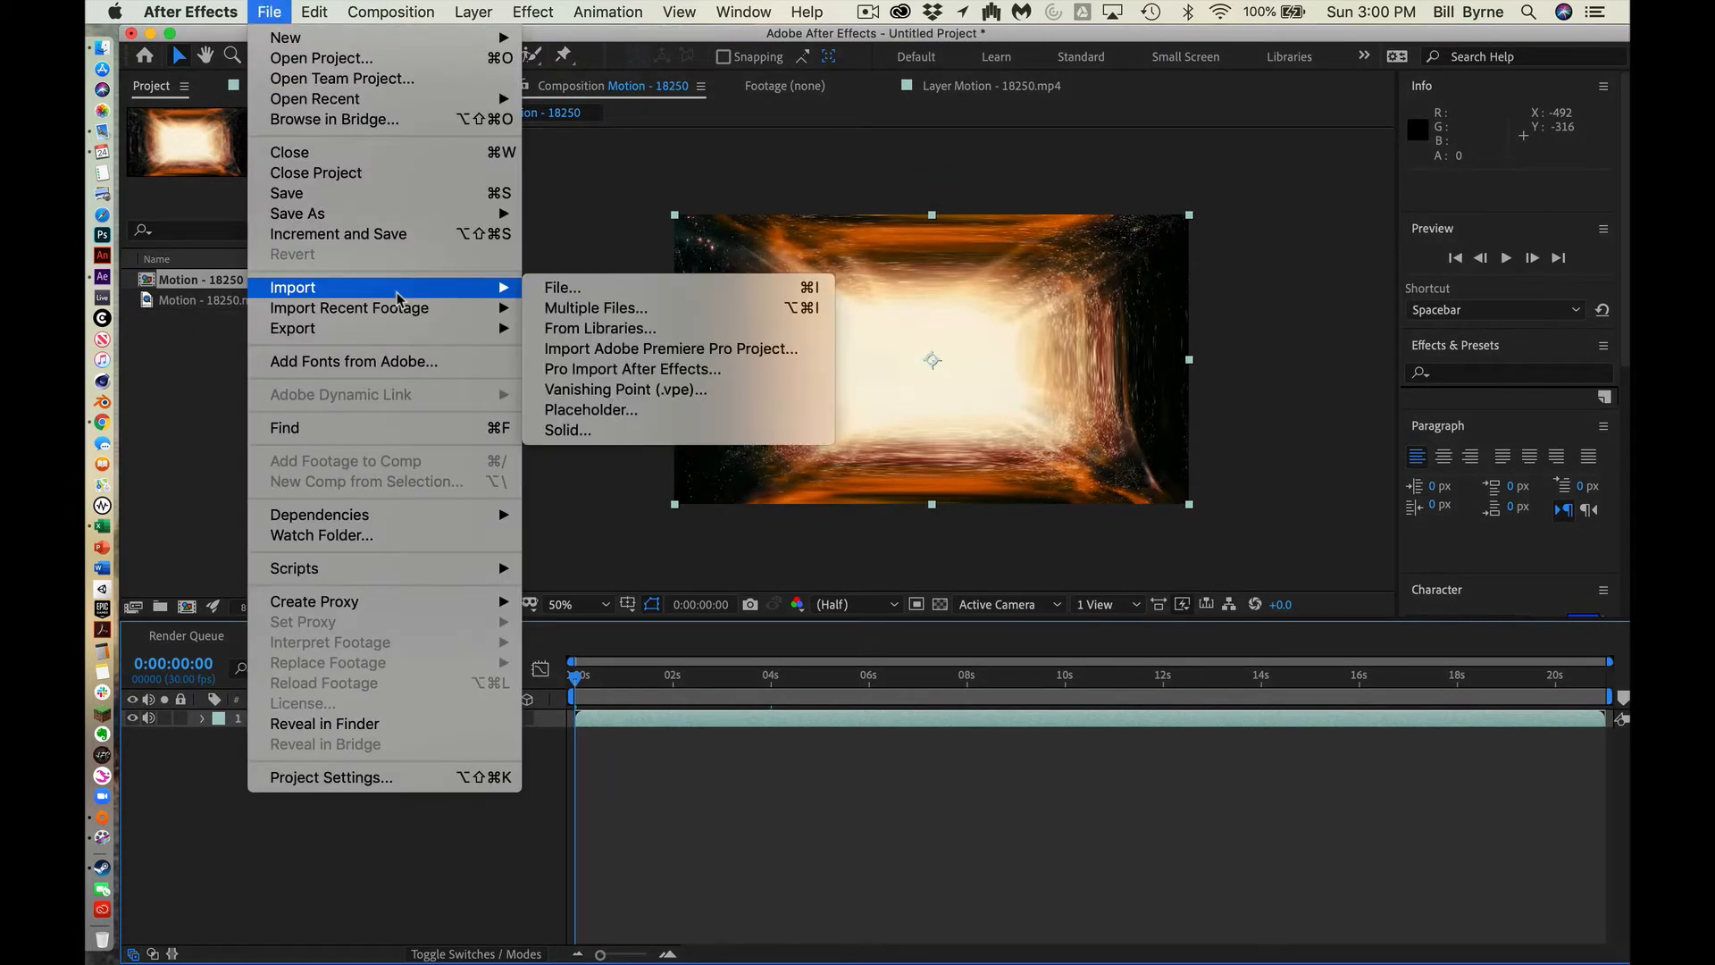
left_click(643, 287)
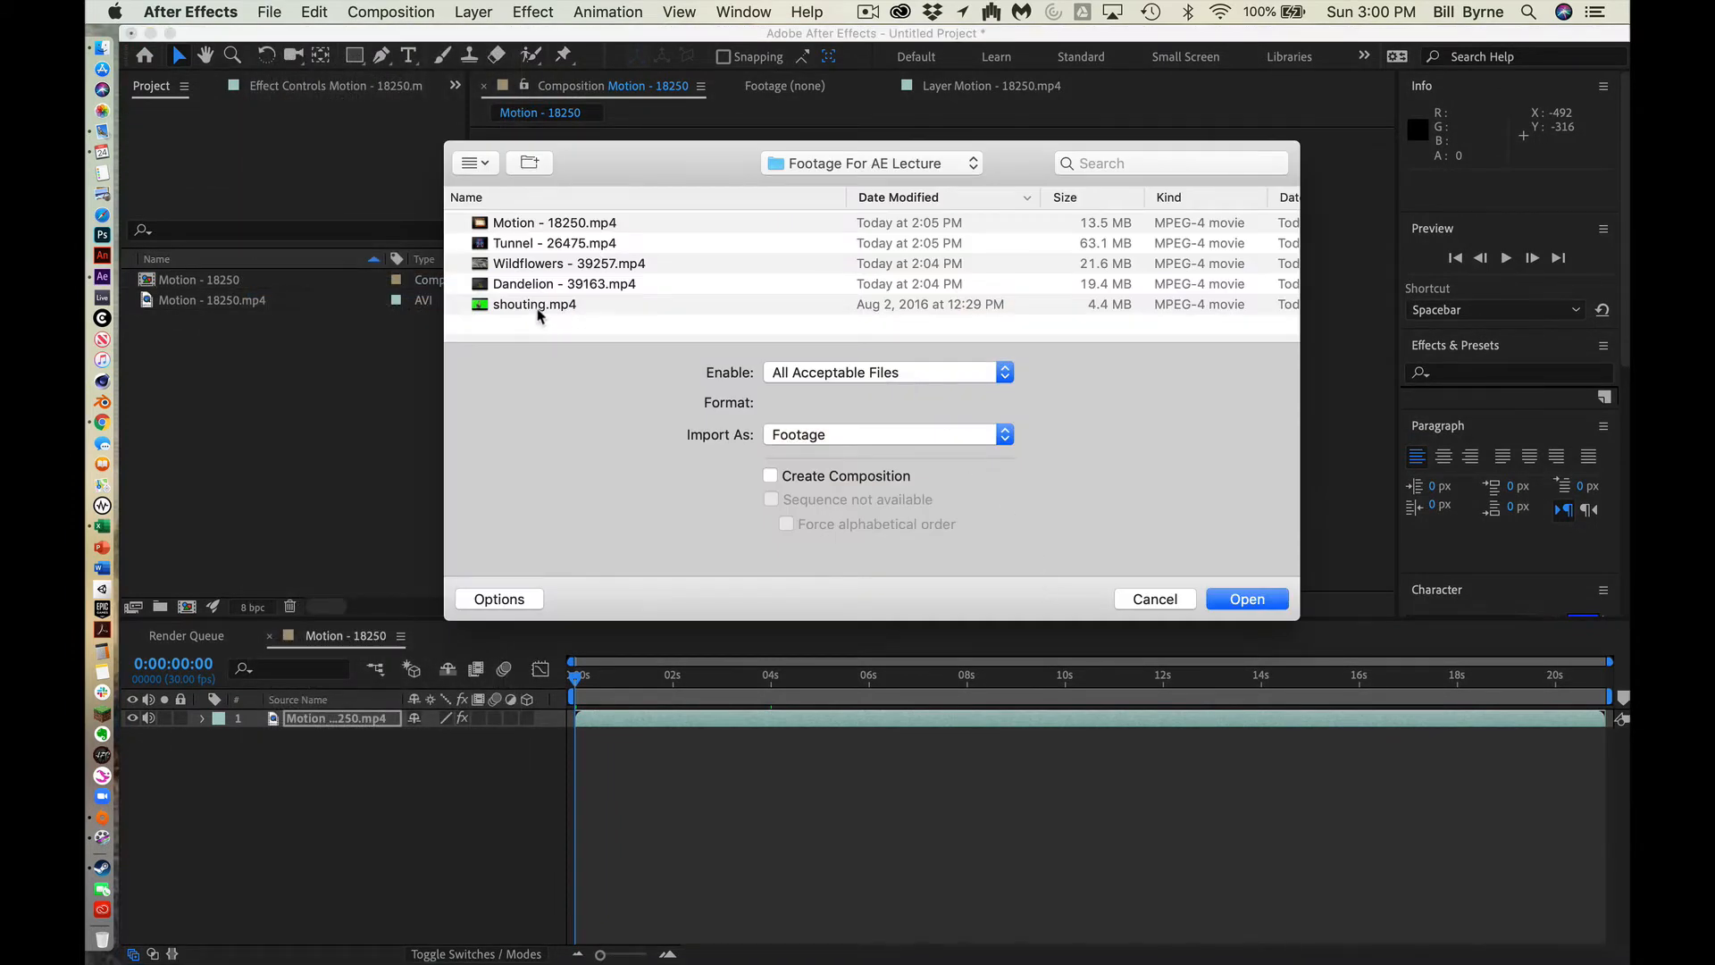
left_click(537, 305)
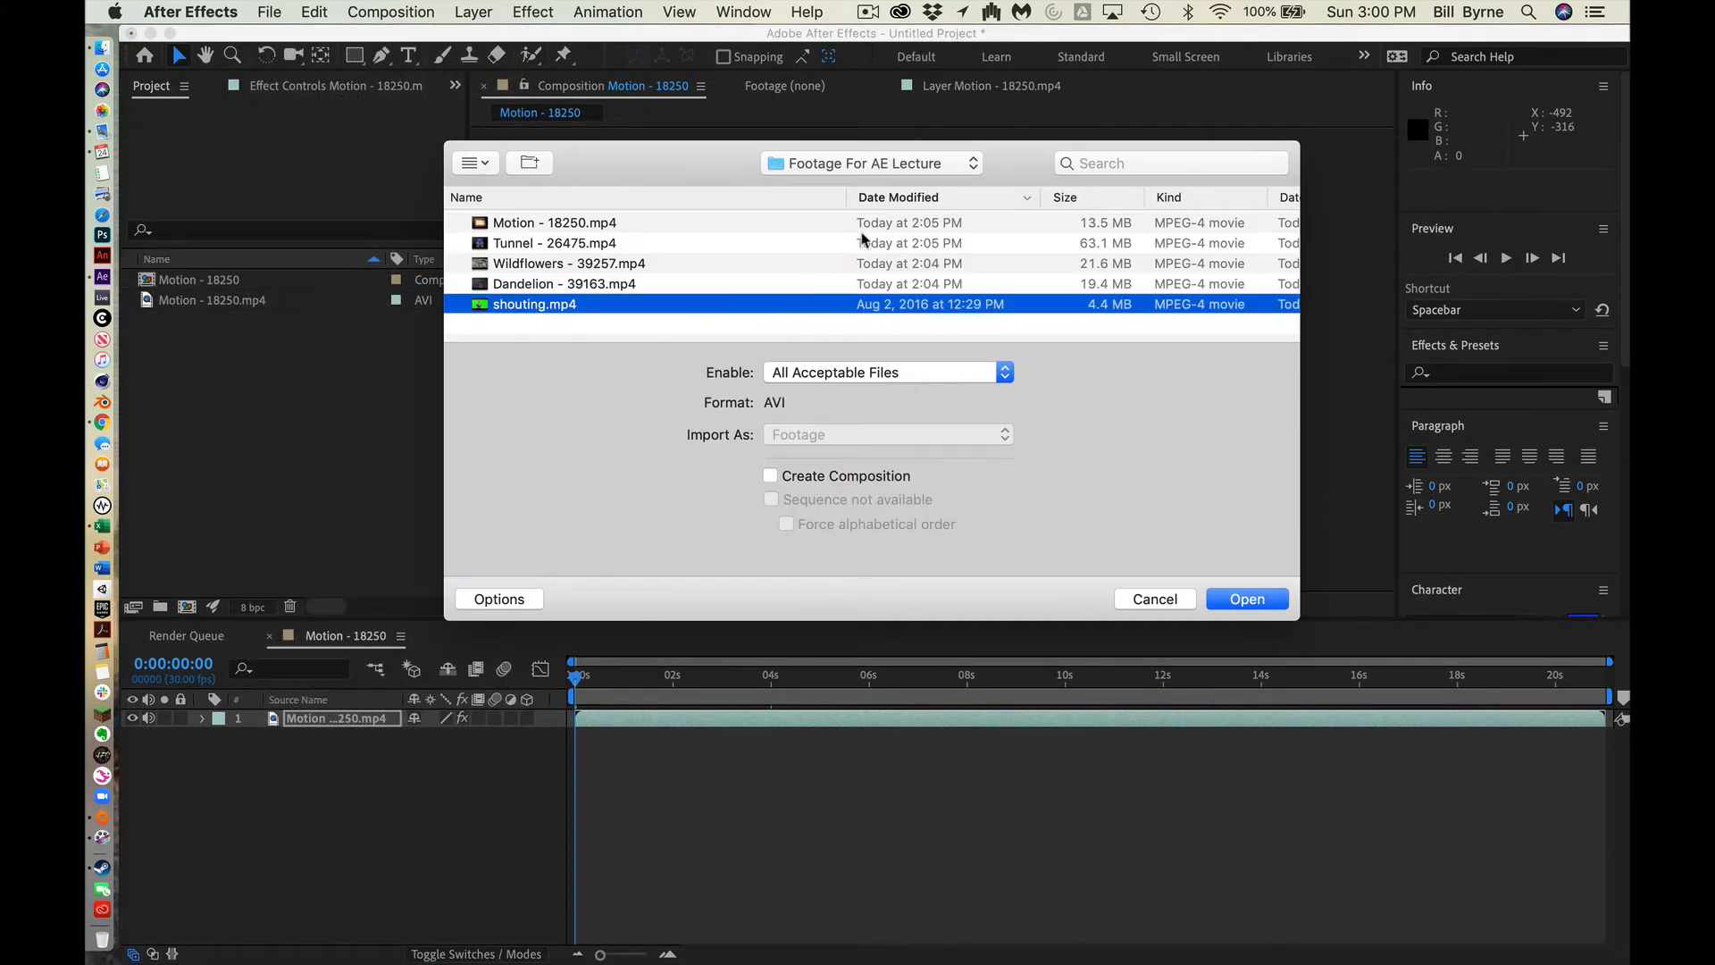
left_click(1250, 598)
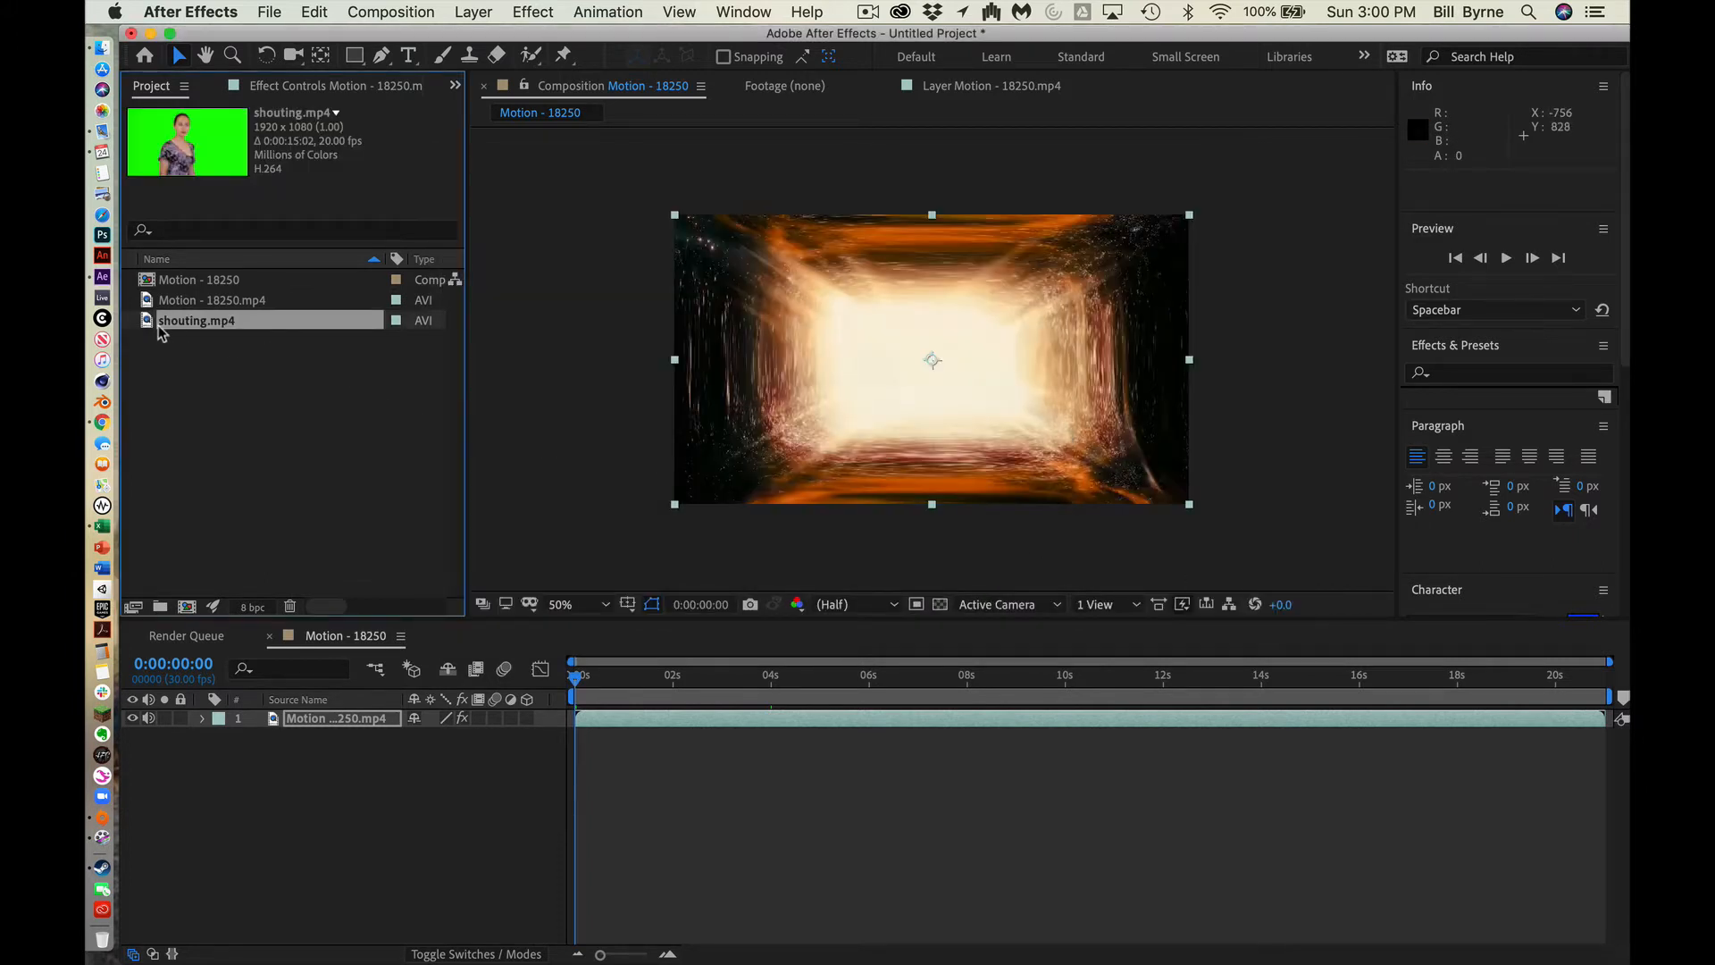
left_click_drag(161, 332, 355, 716)
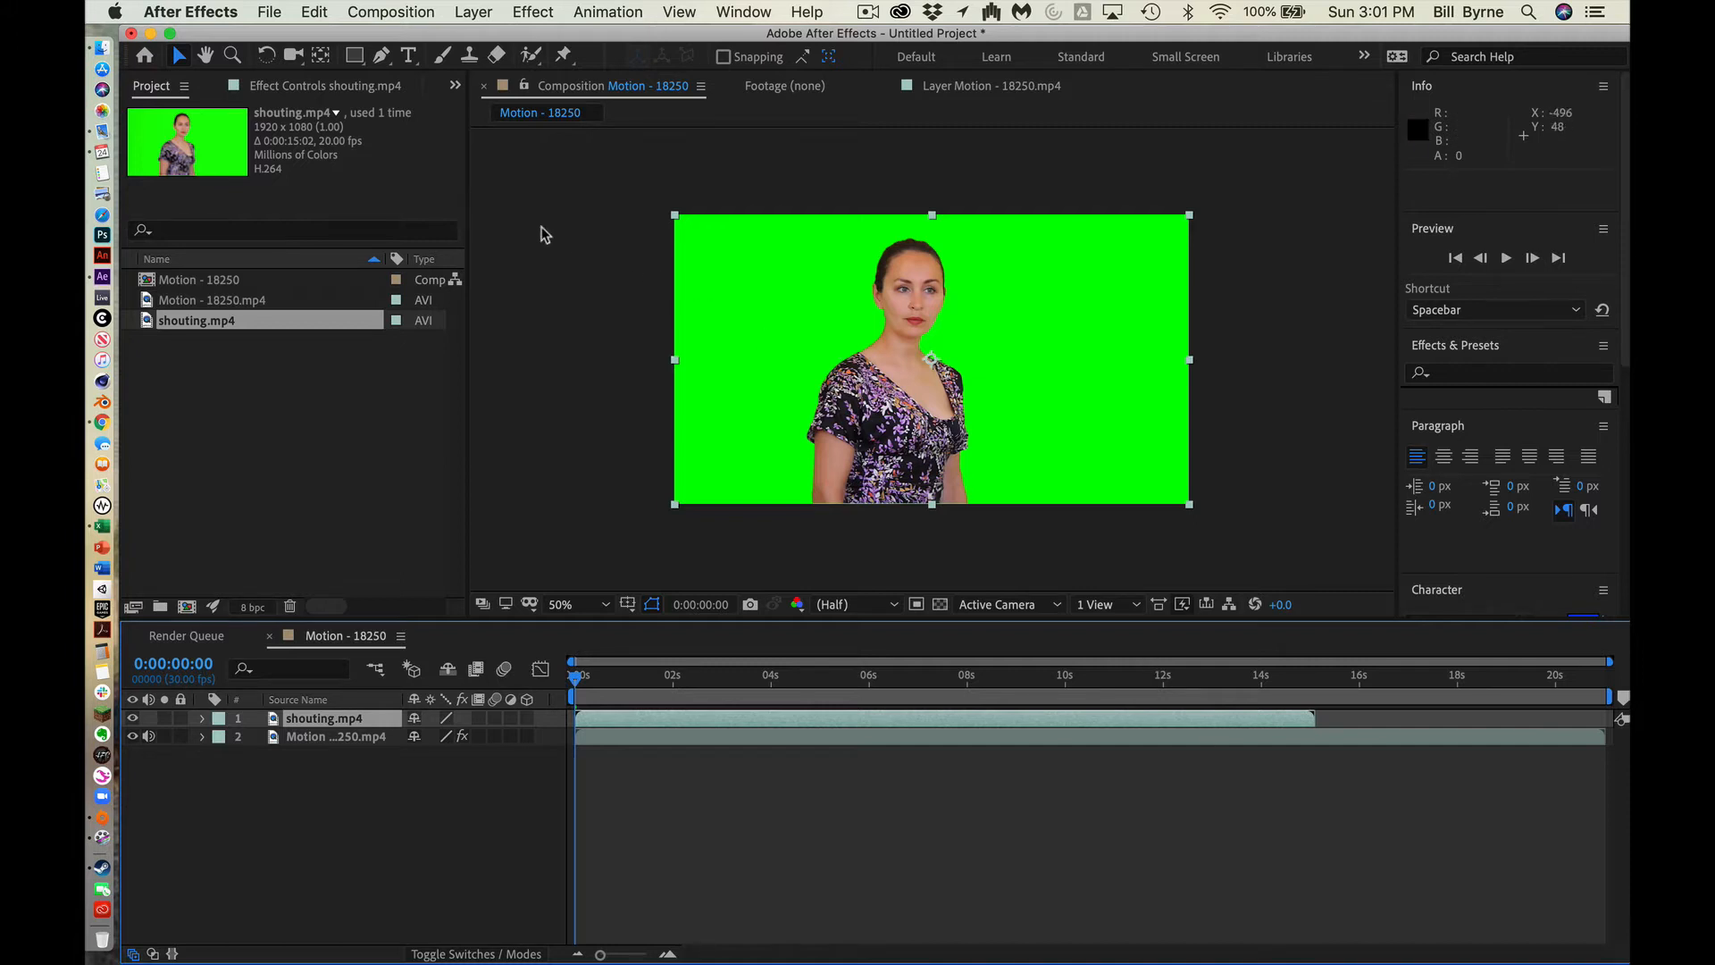
Step: Draw a closed Pen tool mask loosely around the woman on the shouting.mp4 layer, extending below the frame
left_click(383, 56)
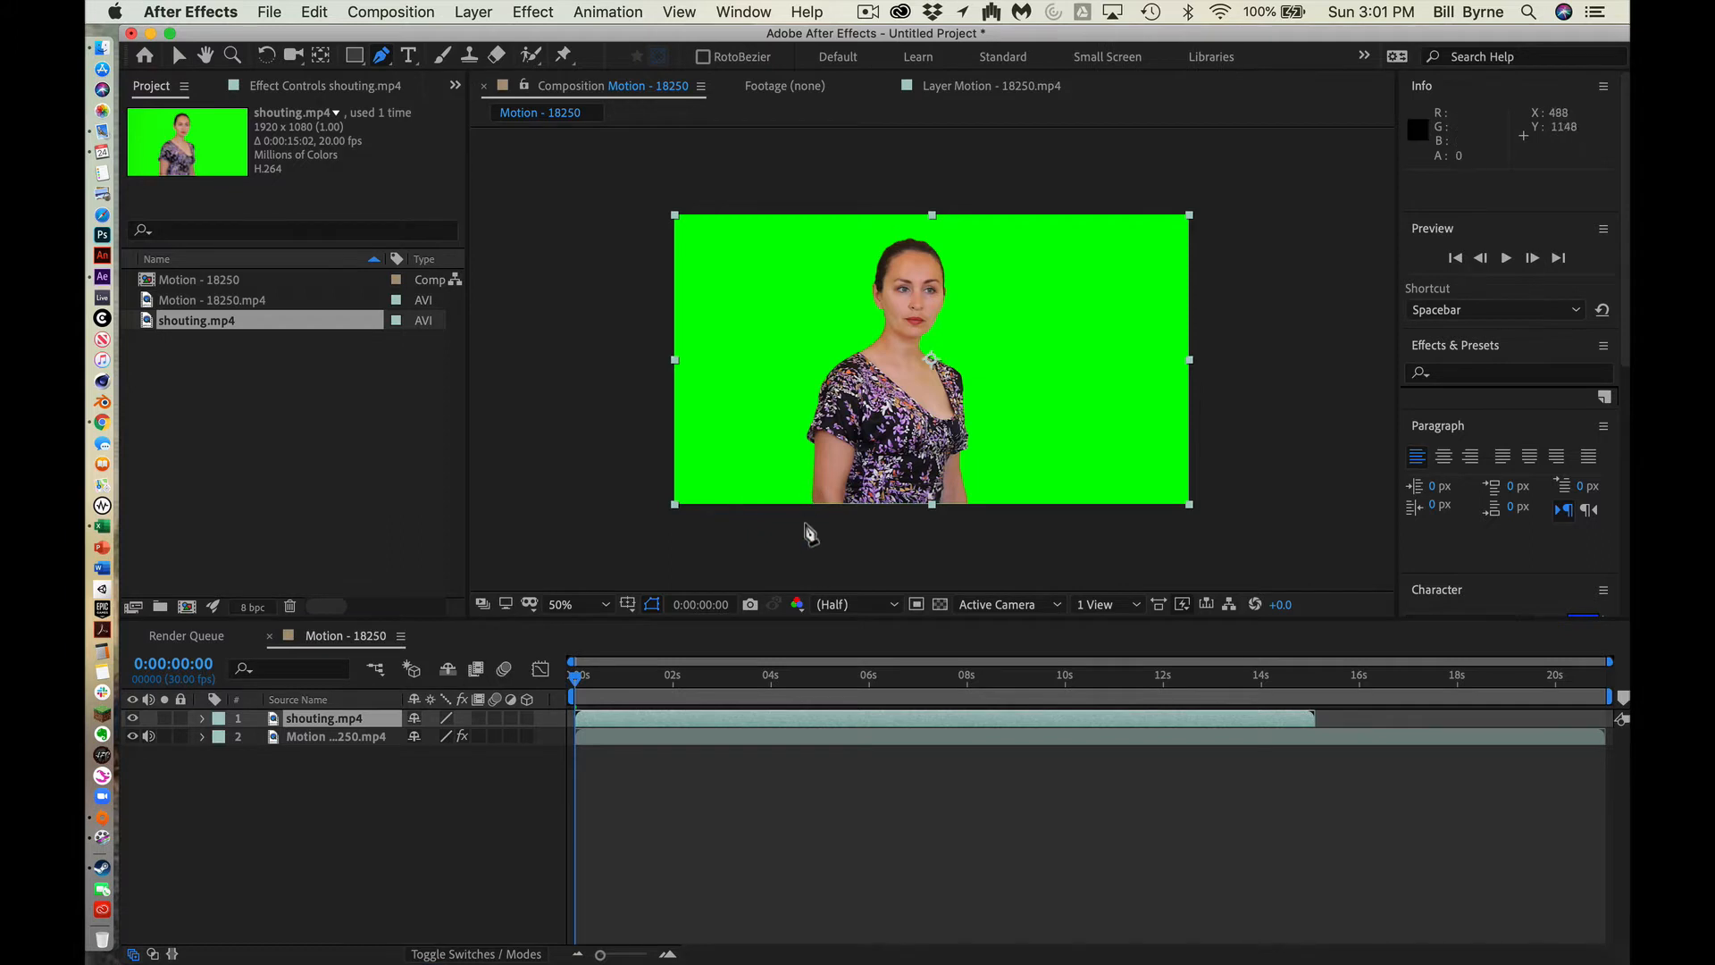
left_click(805, 515)
left_click(795, 410)
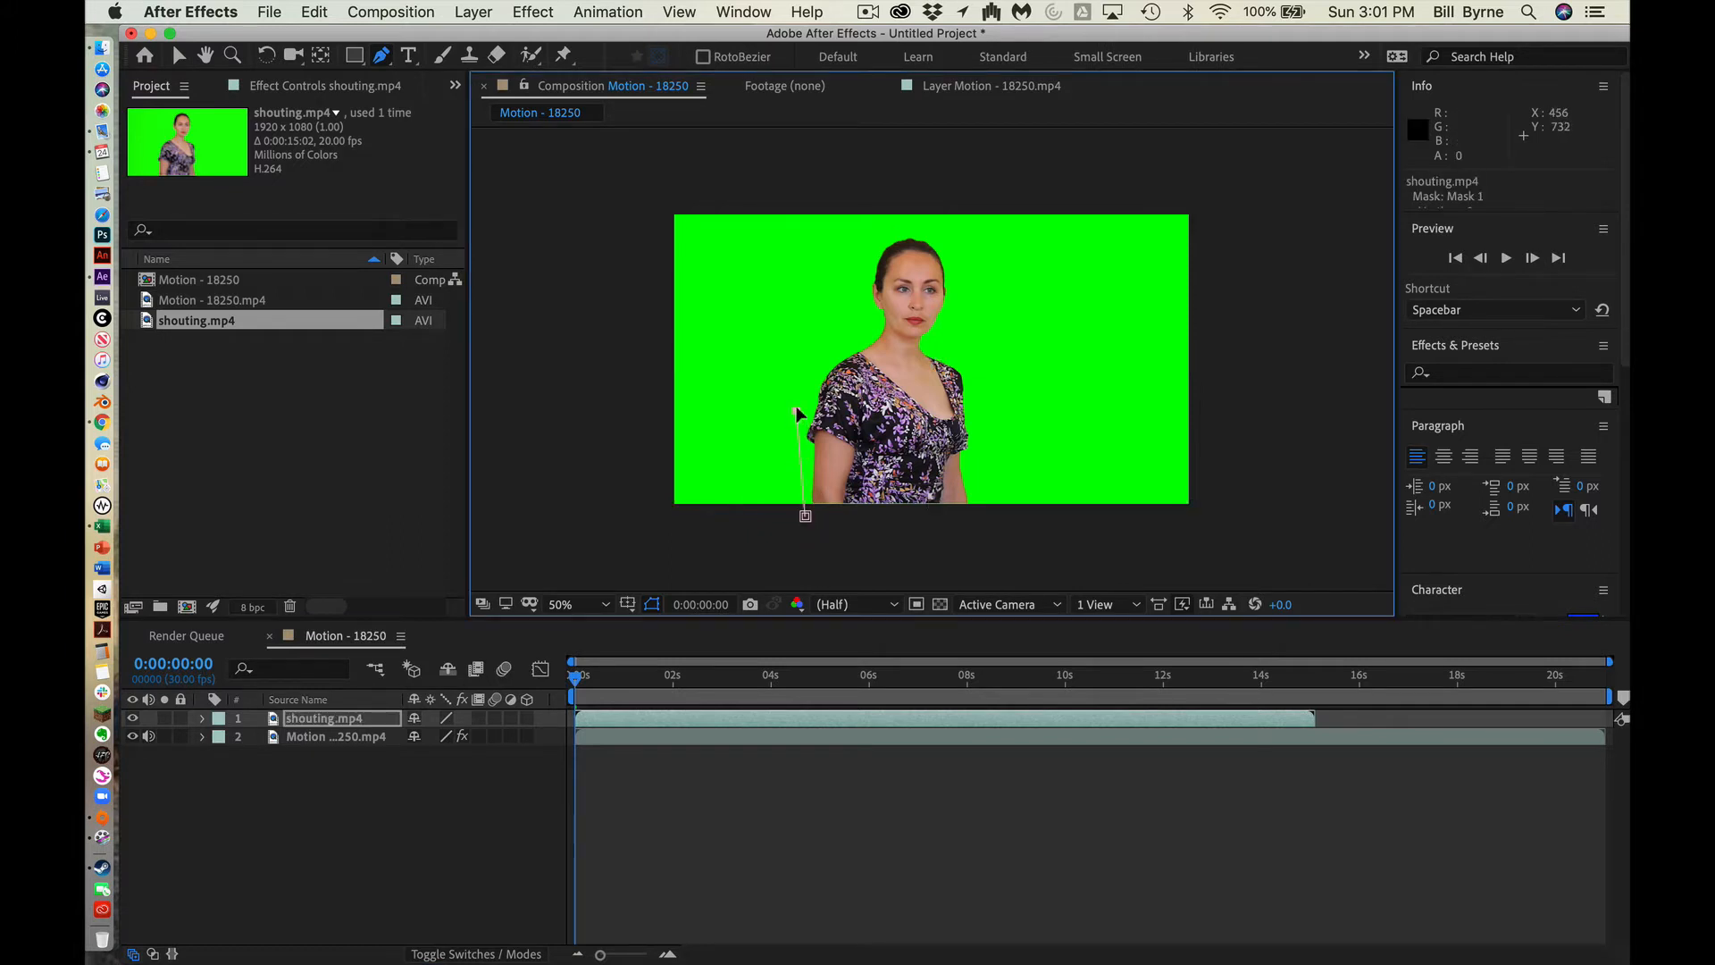
left_click(843, 336)
left_click(854, 264)
left_click(878, 226)
left_click(970, 328)
left_click(983, 386)
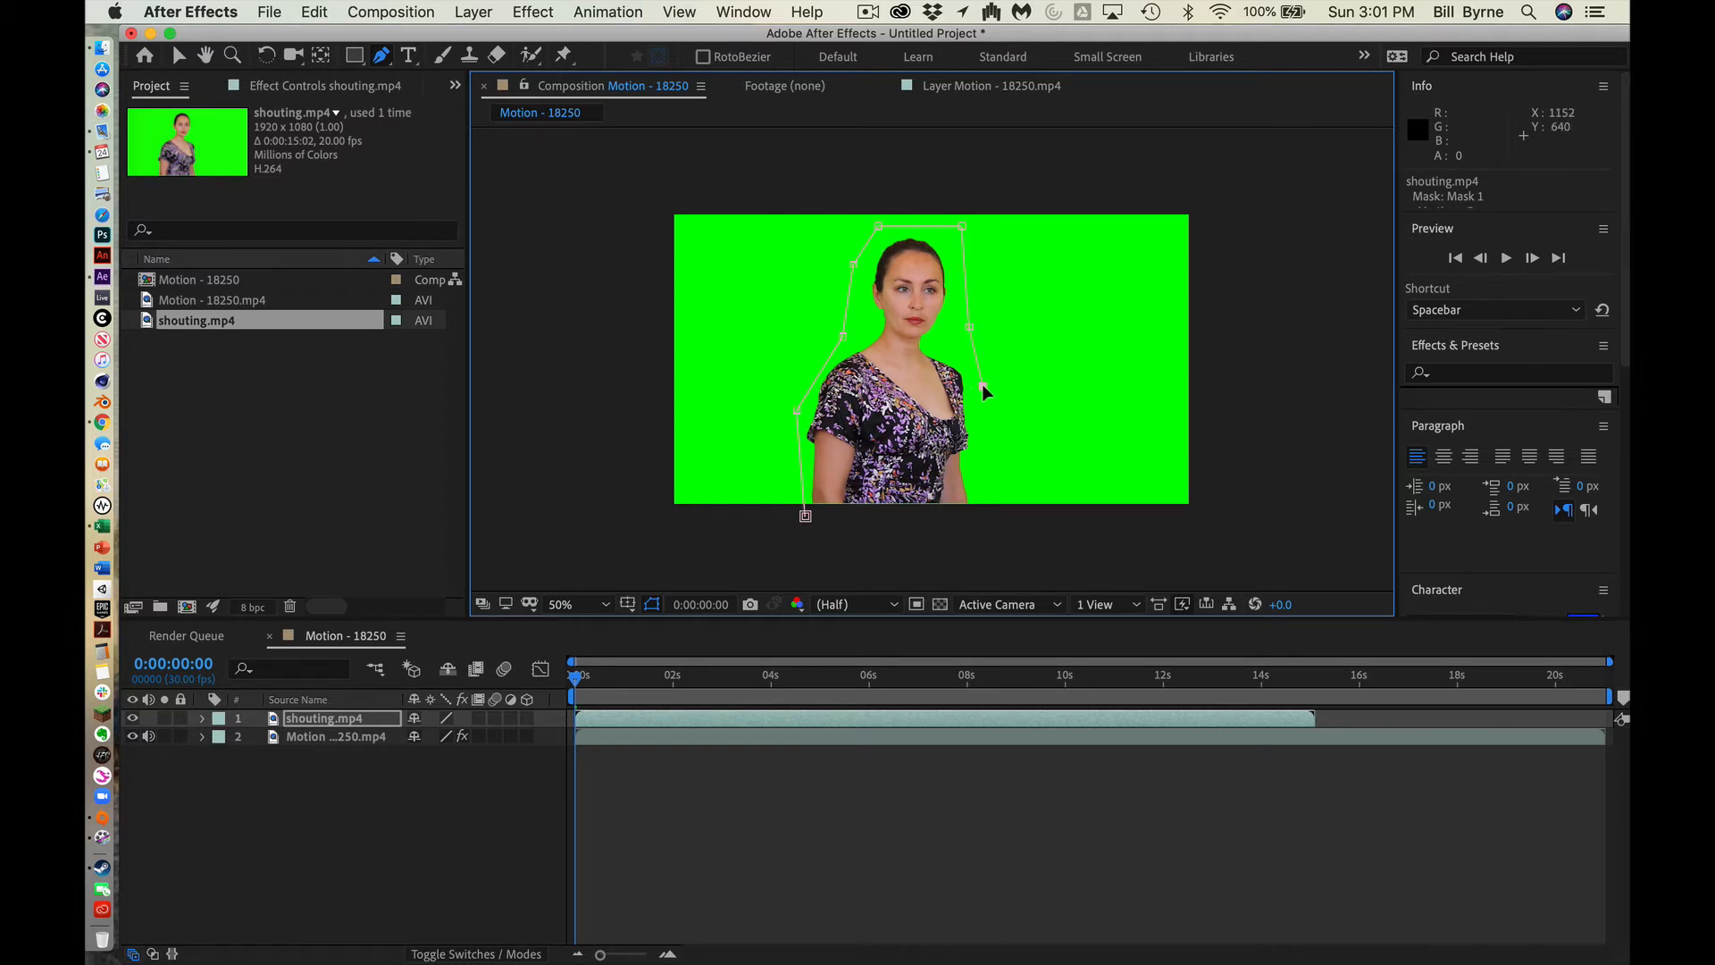
left_click(994, 489)
left_click(994, 538)
left_click(806, 517)
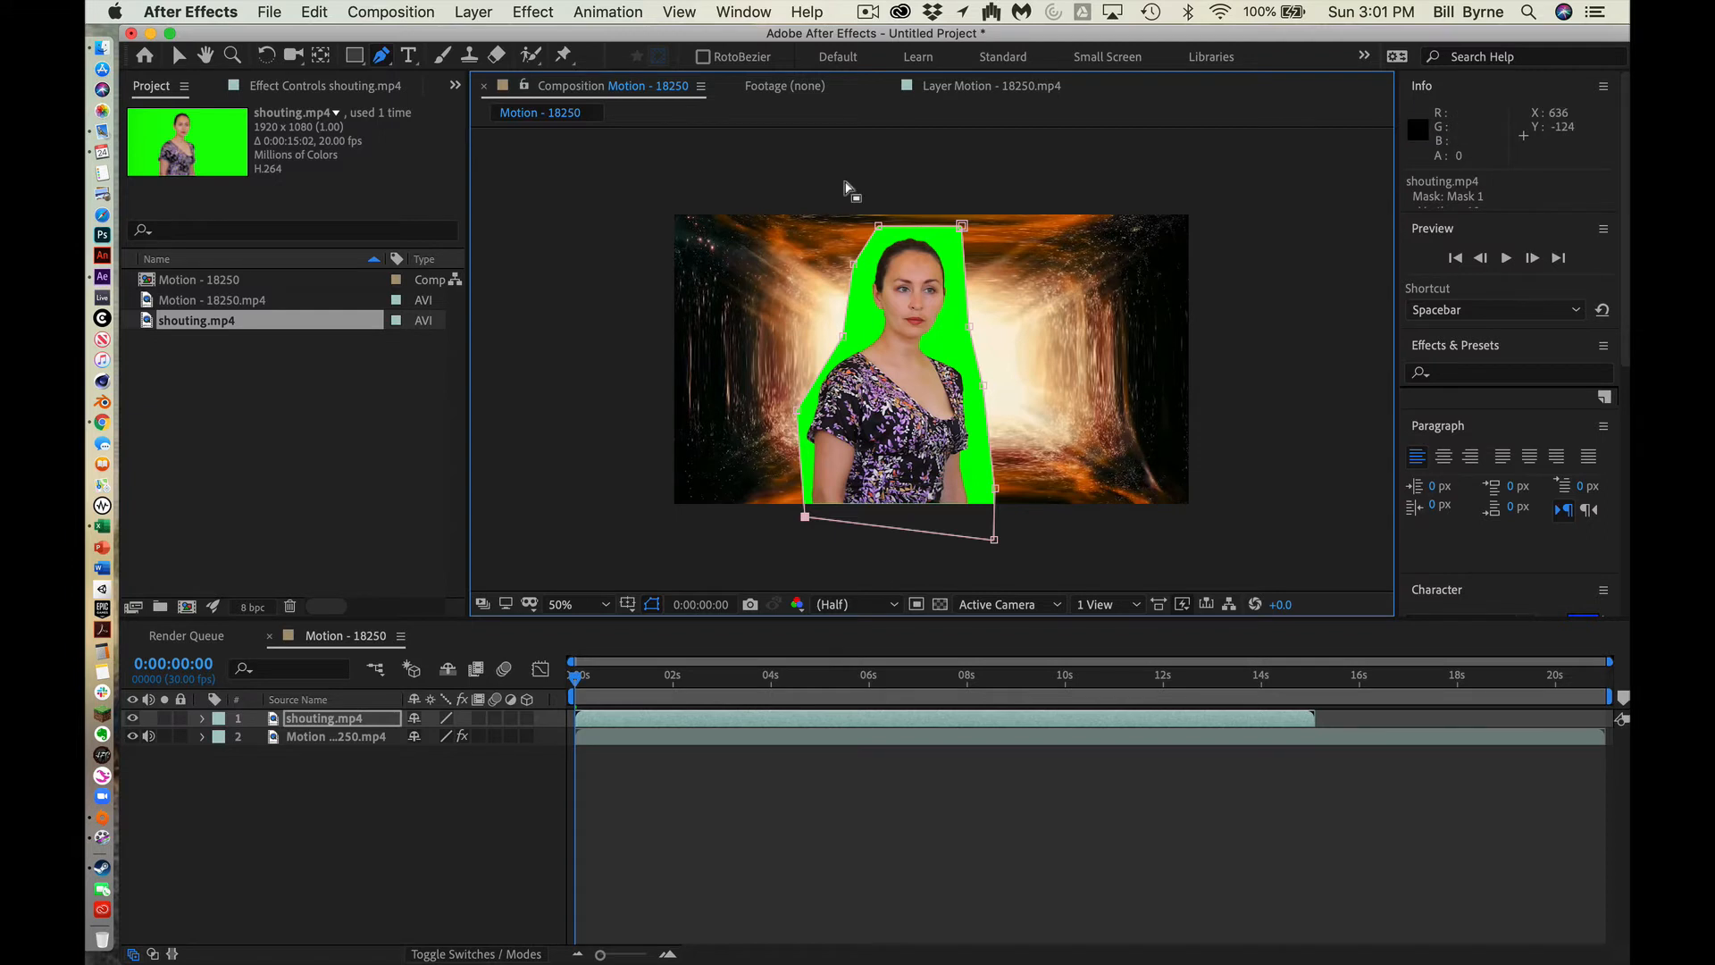
Step: Reshape the shouting.mp4 mask to enclose both arms, moving its side points outward while checking frames 0:00:02:11 and 0:00:00:08
key("super+2")
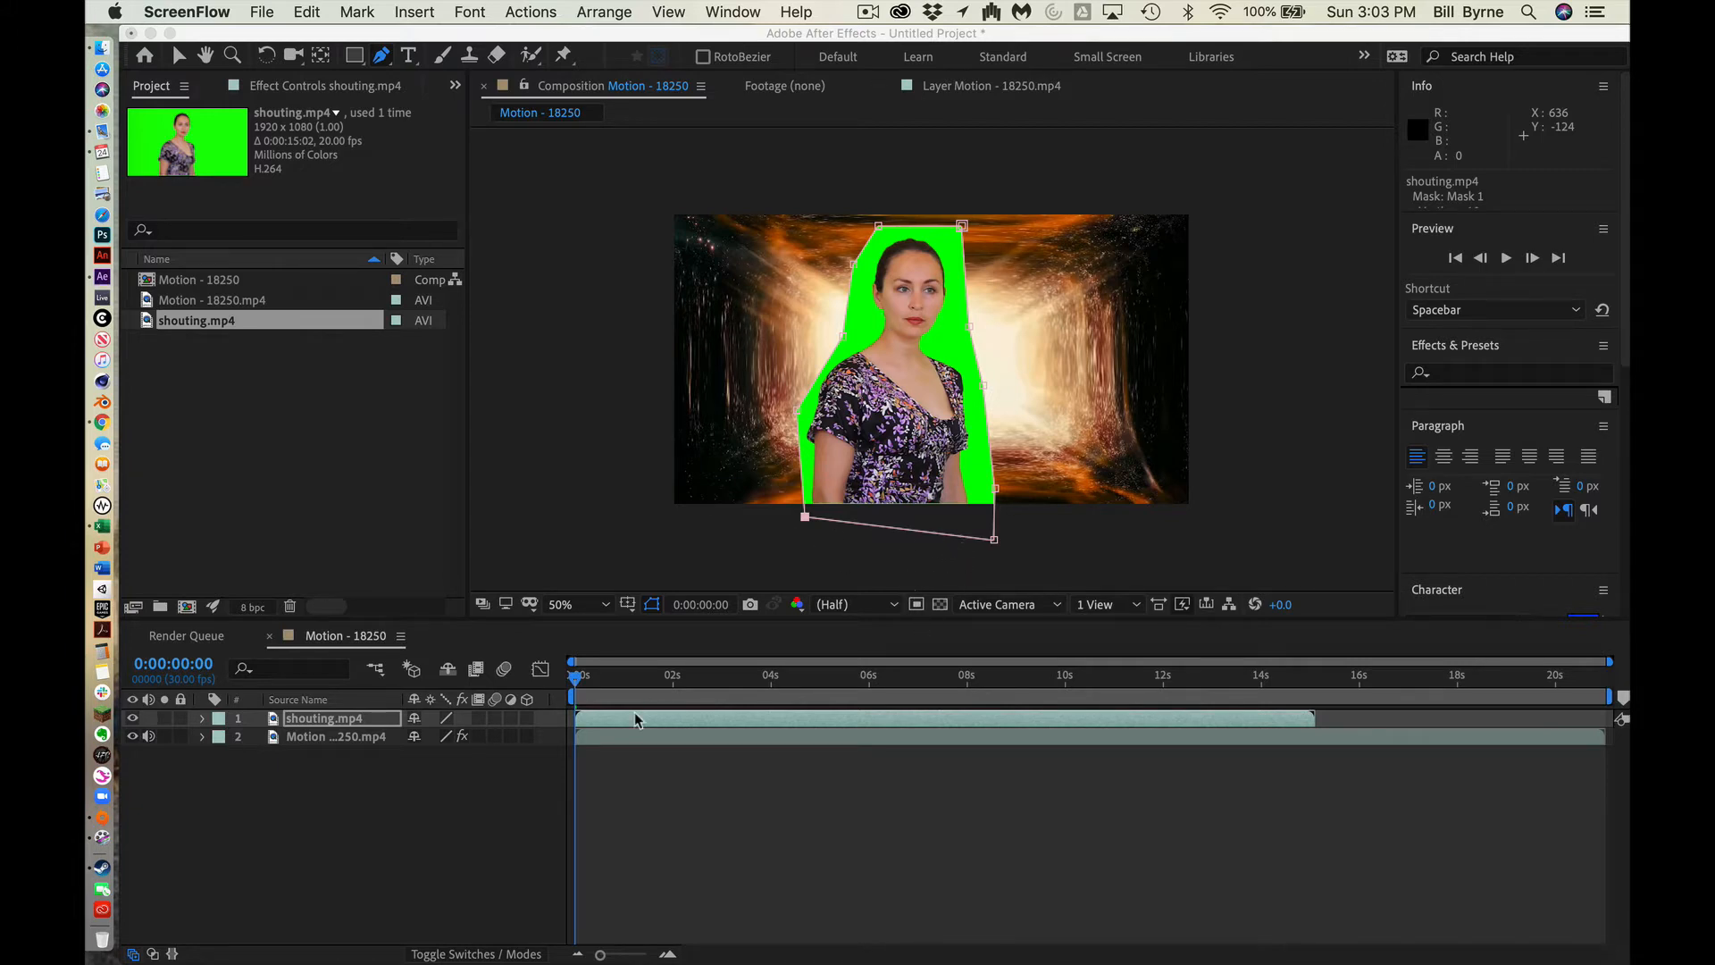
left_click(589, 686)
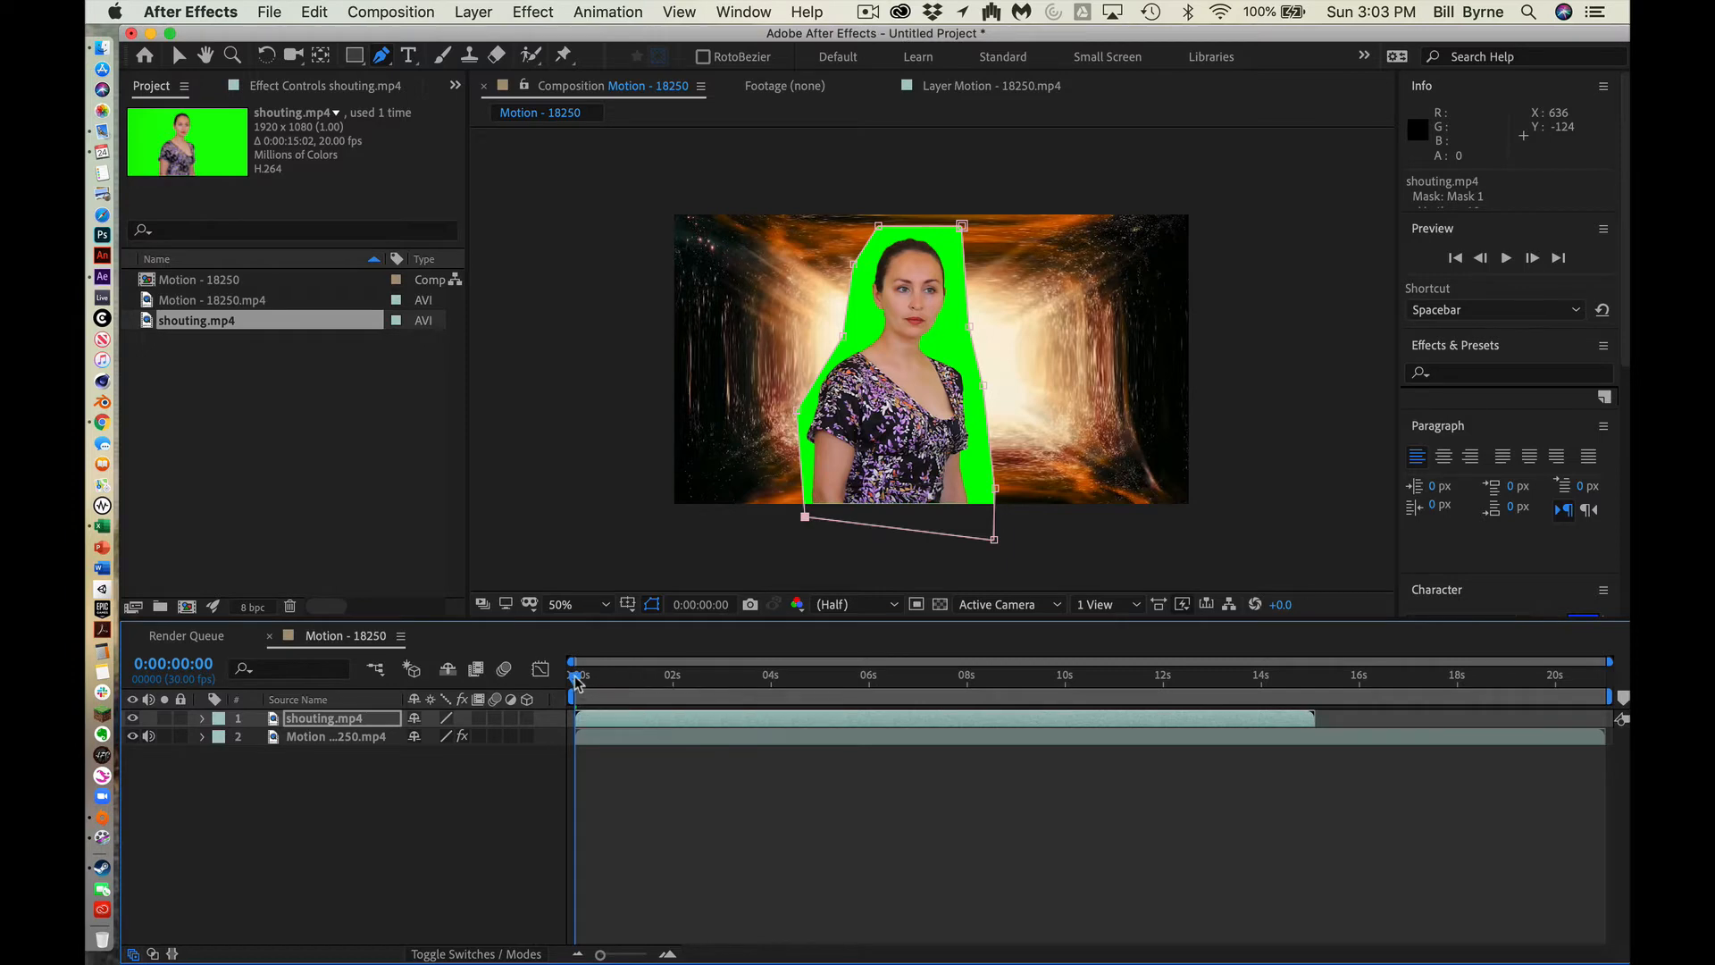
left_click_drag(579, 677, 690, 677)
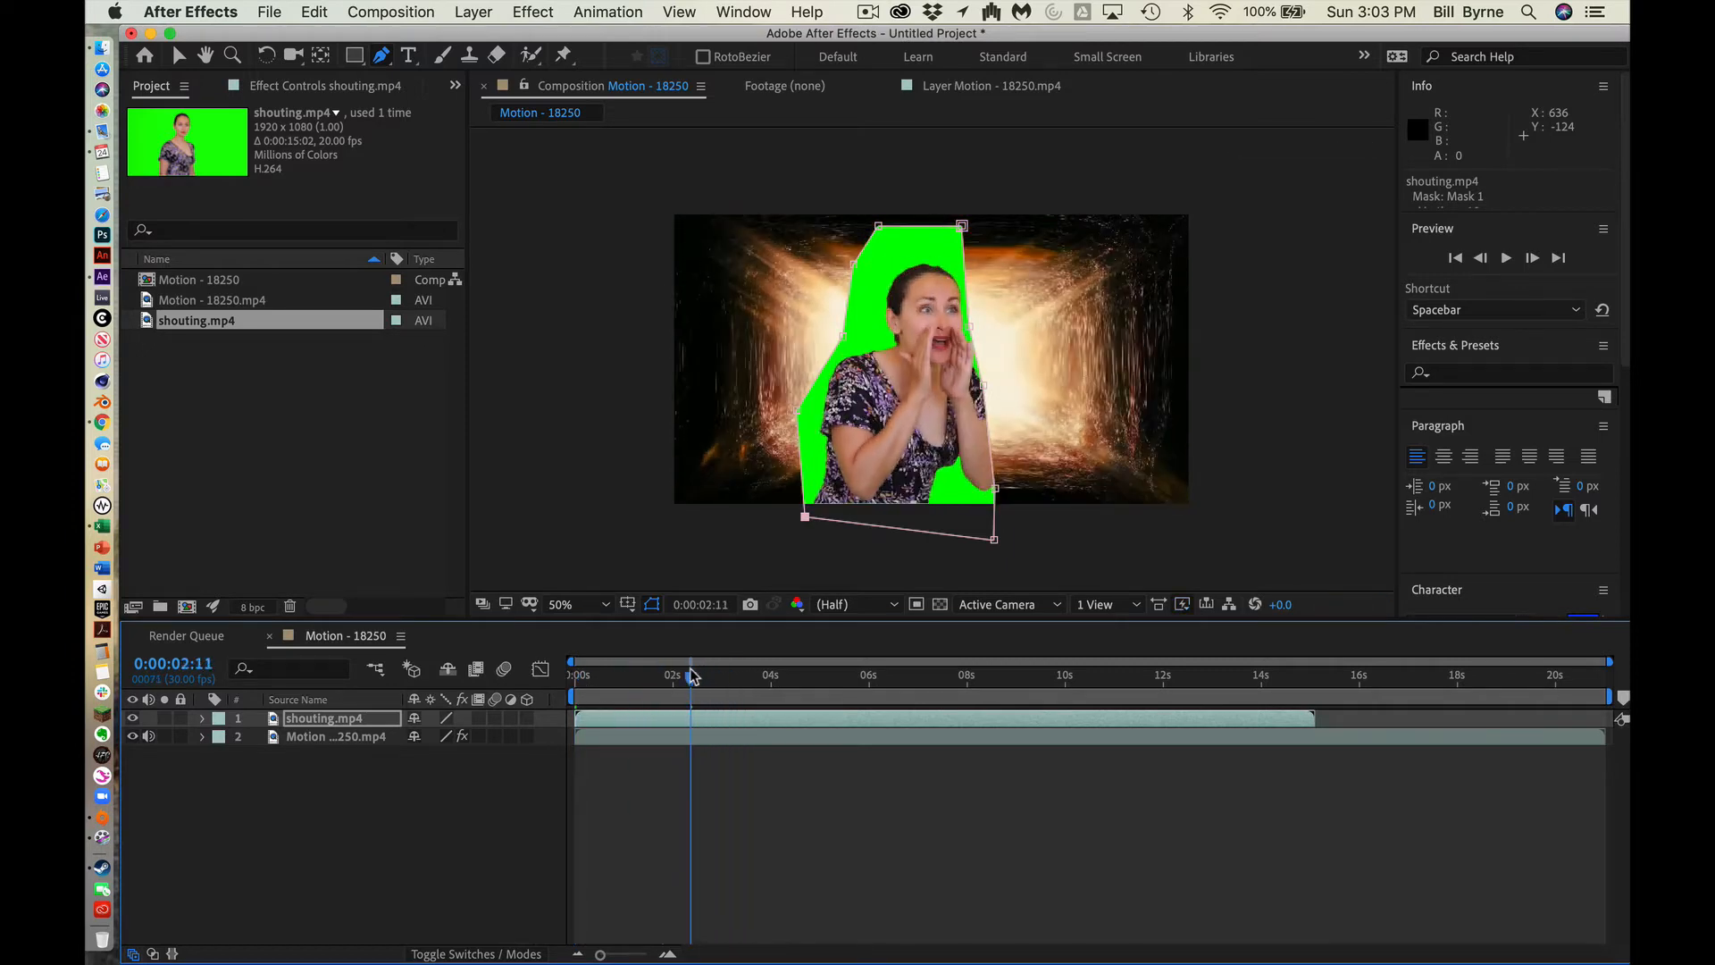
left_click_drag(986, 390, 1001, 386)
left_click_drag(995, 488, 1008, 487)
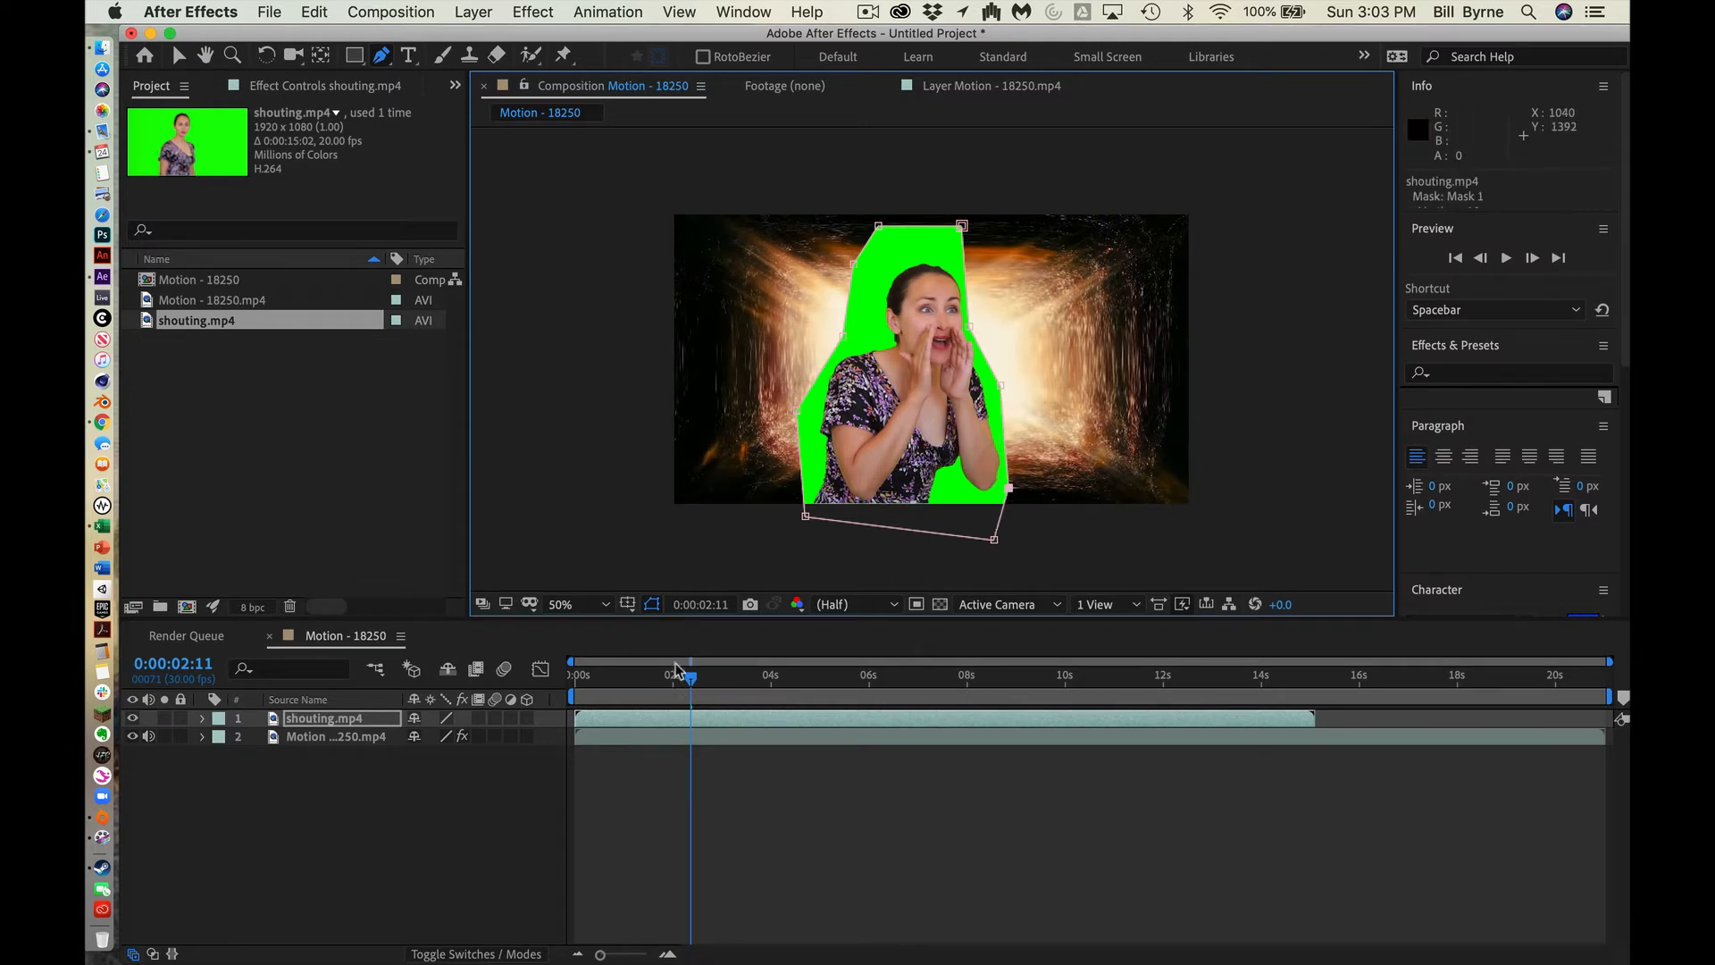
left_click_drag(691, 677, 587, 688)
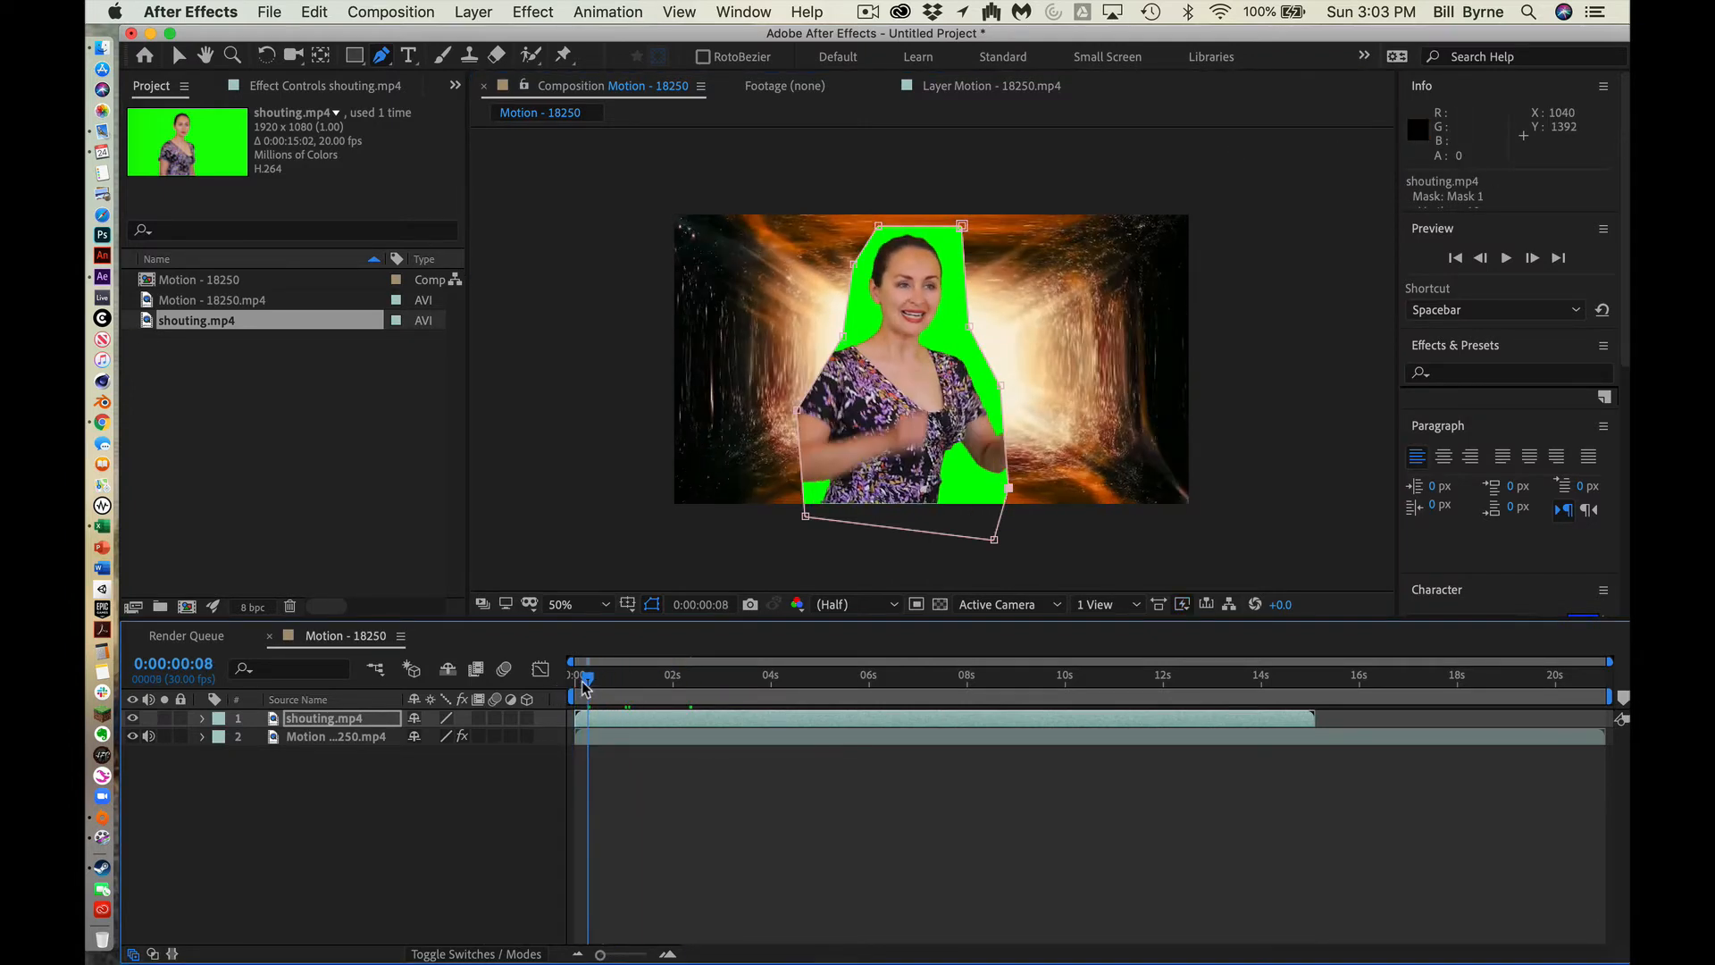
double_click(818, 376)
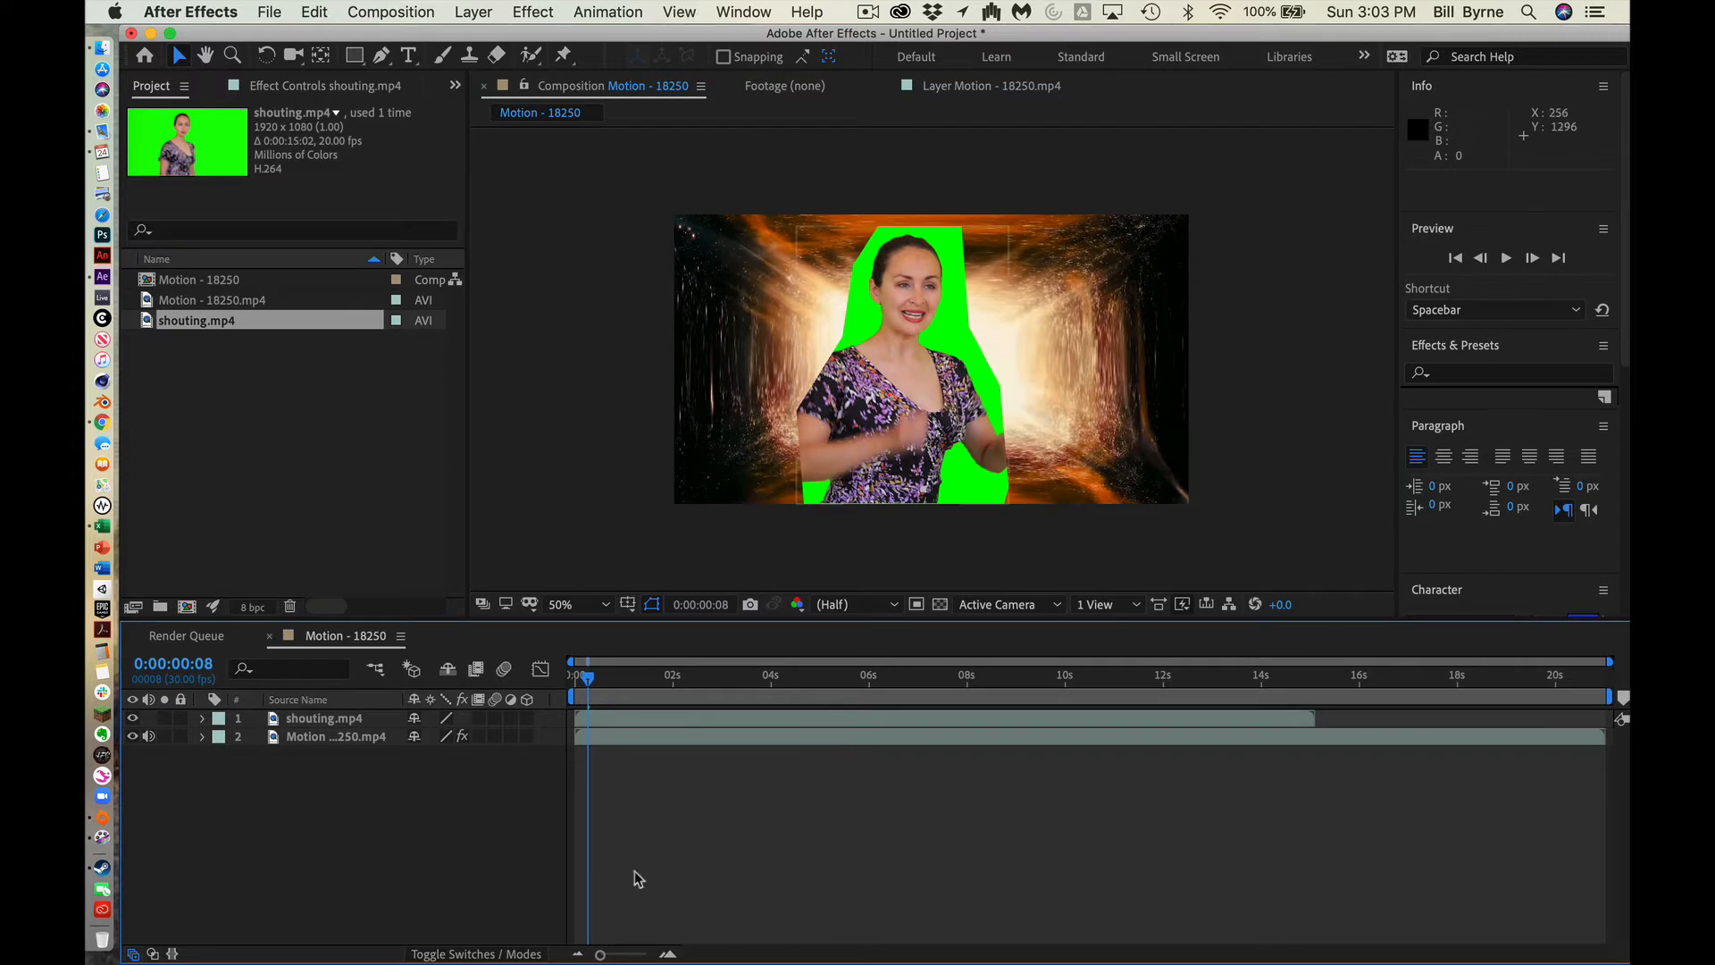
left_click(322, 718)
left_click(795, 336)
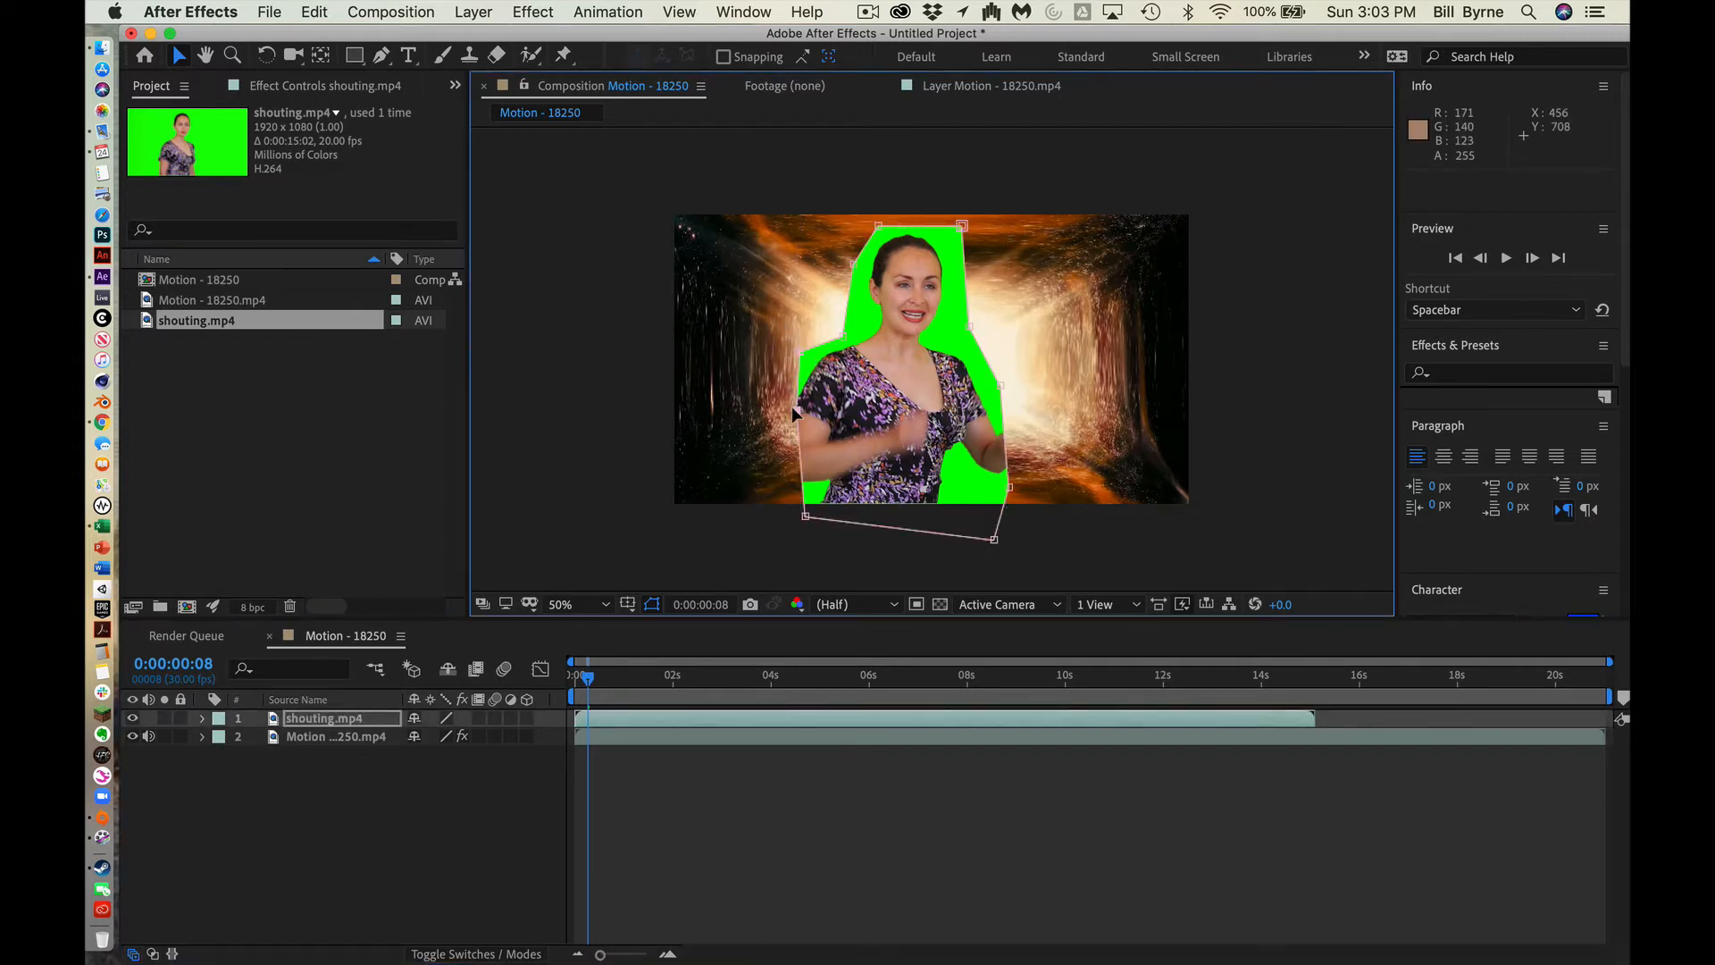
left_click_drag(798, 351, 757, 490)
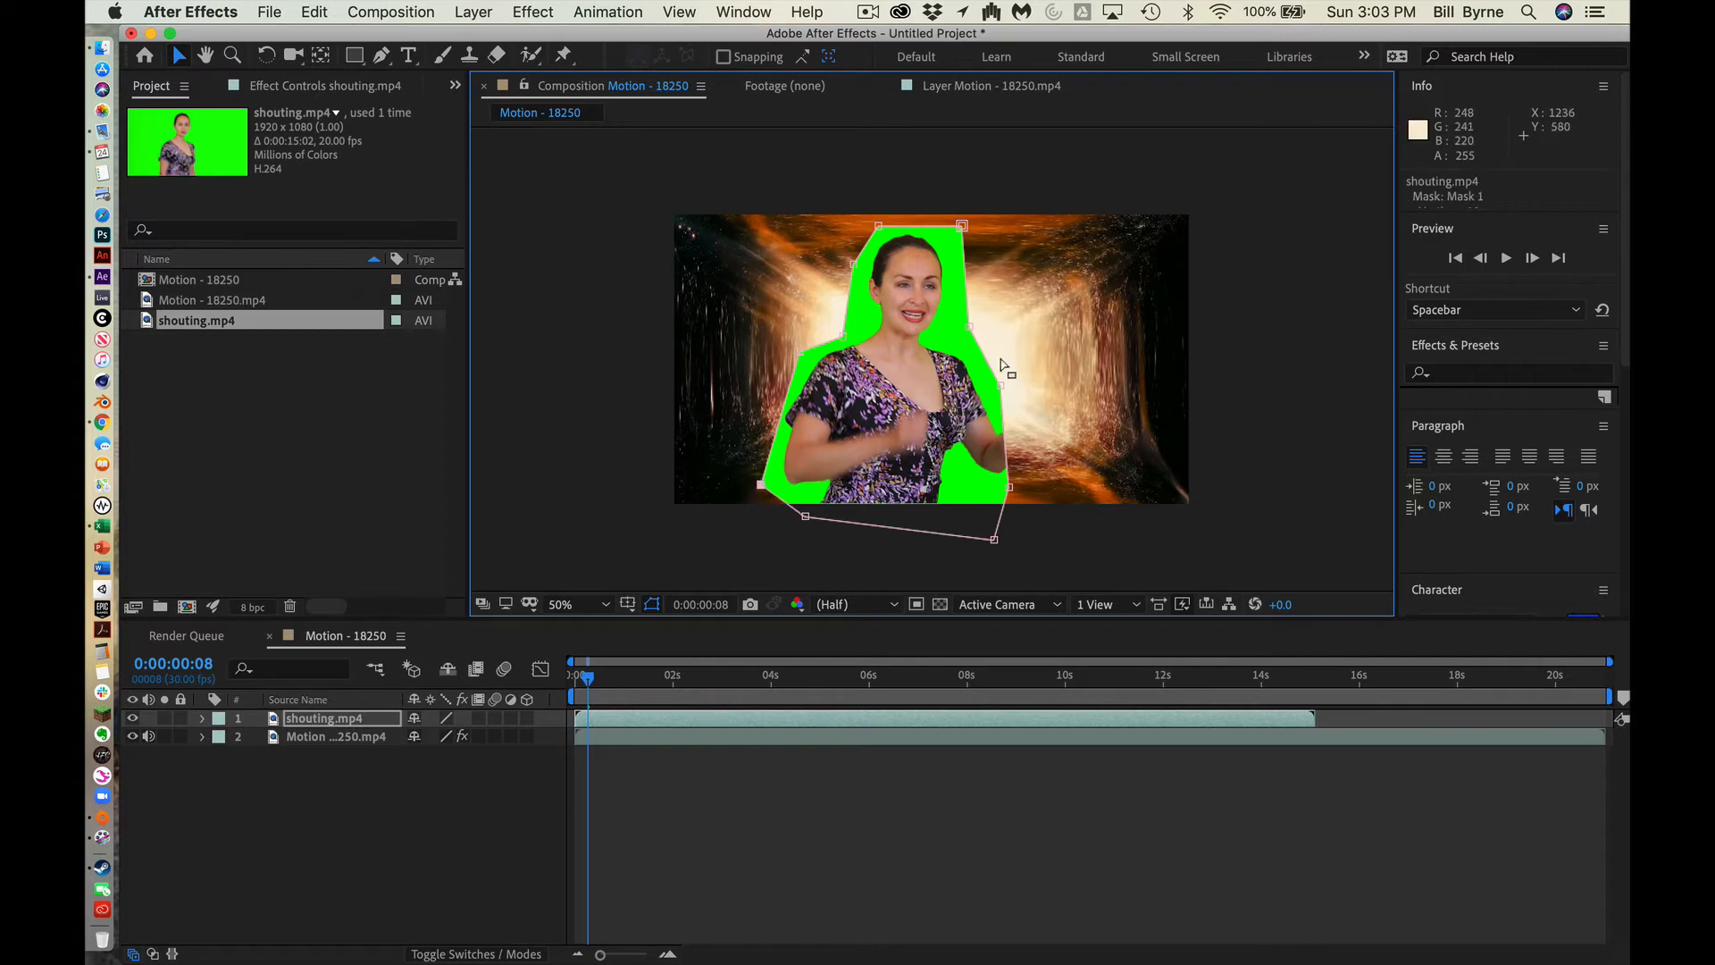
left_click_drag(1000, 386, 1085, 387)
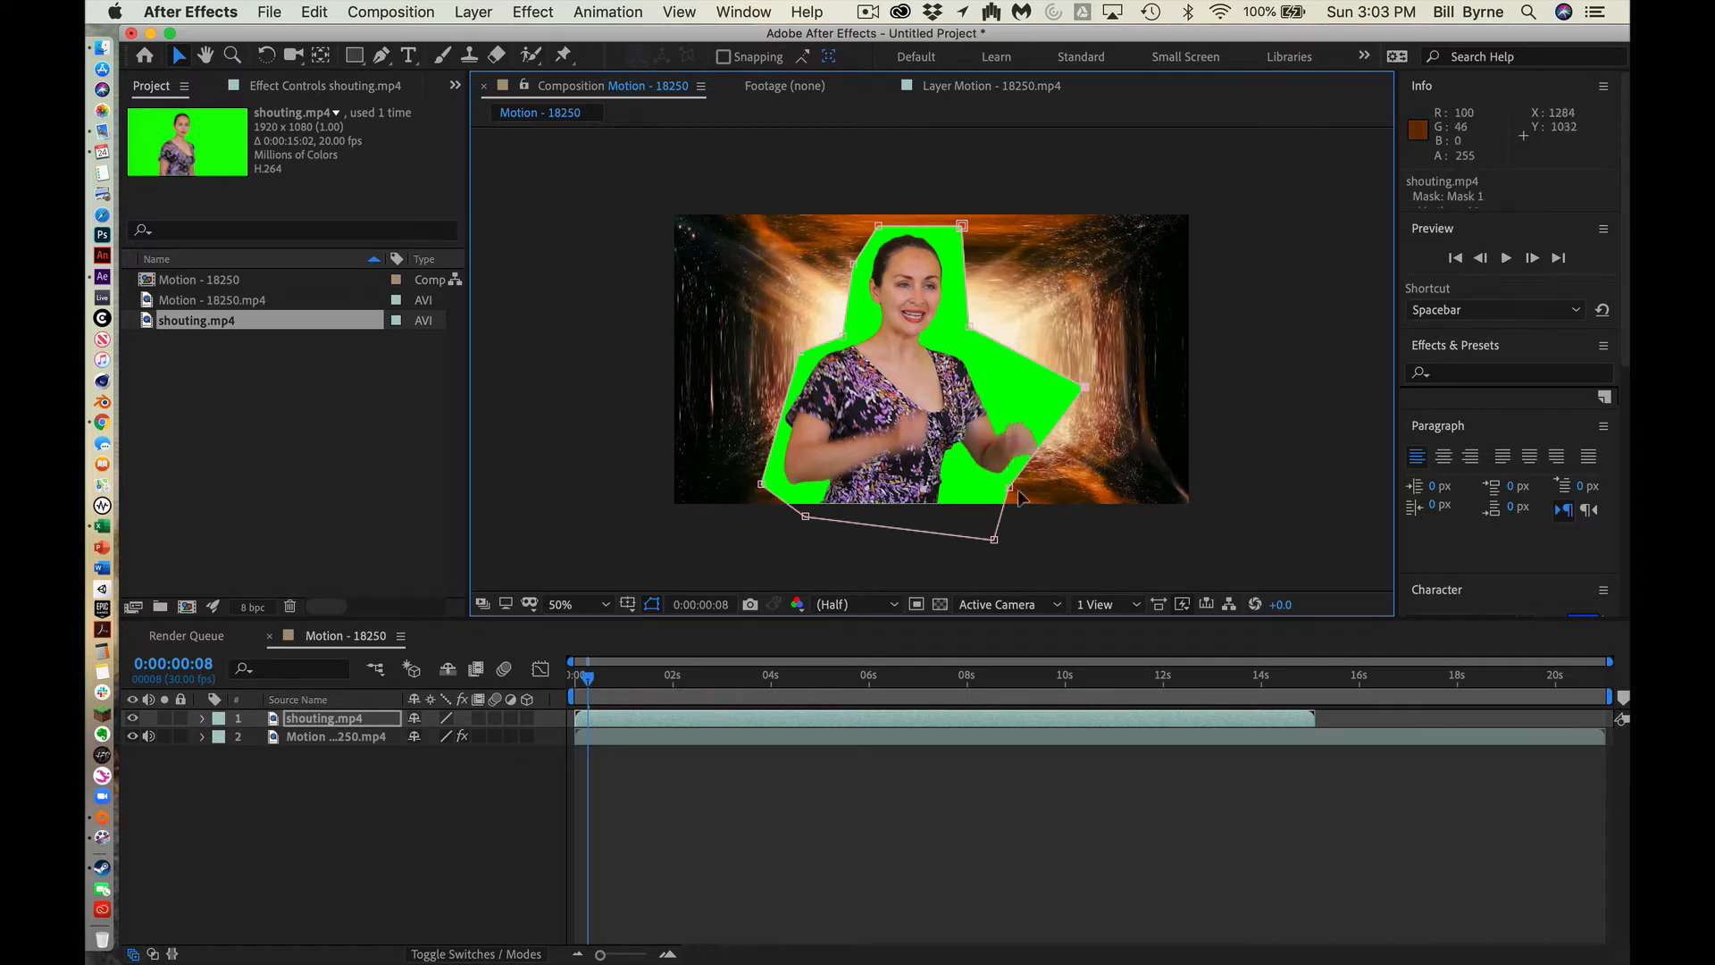
left_click_drag(1009, 487, 1072, 506)
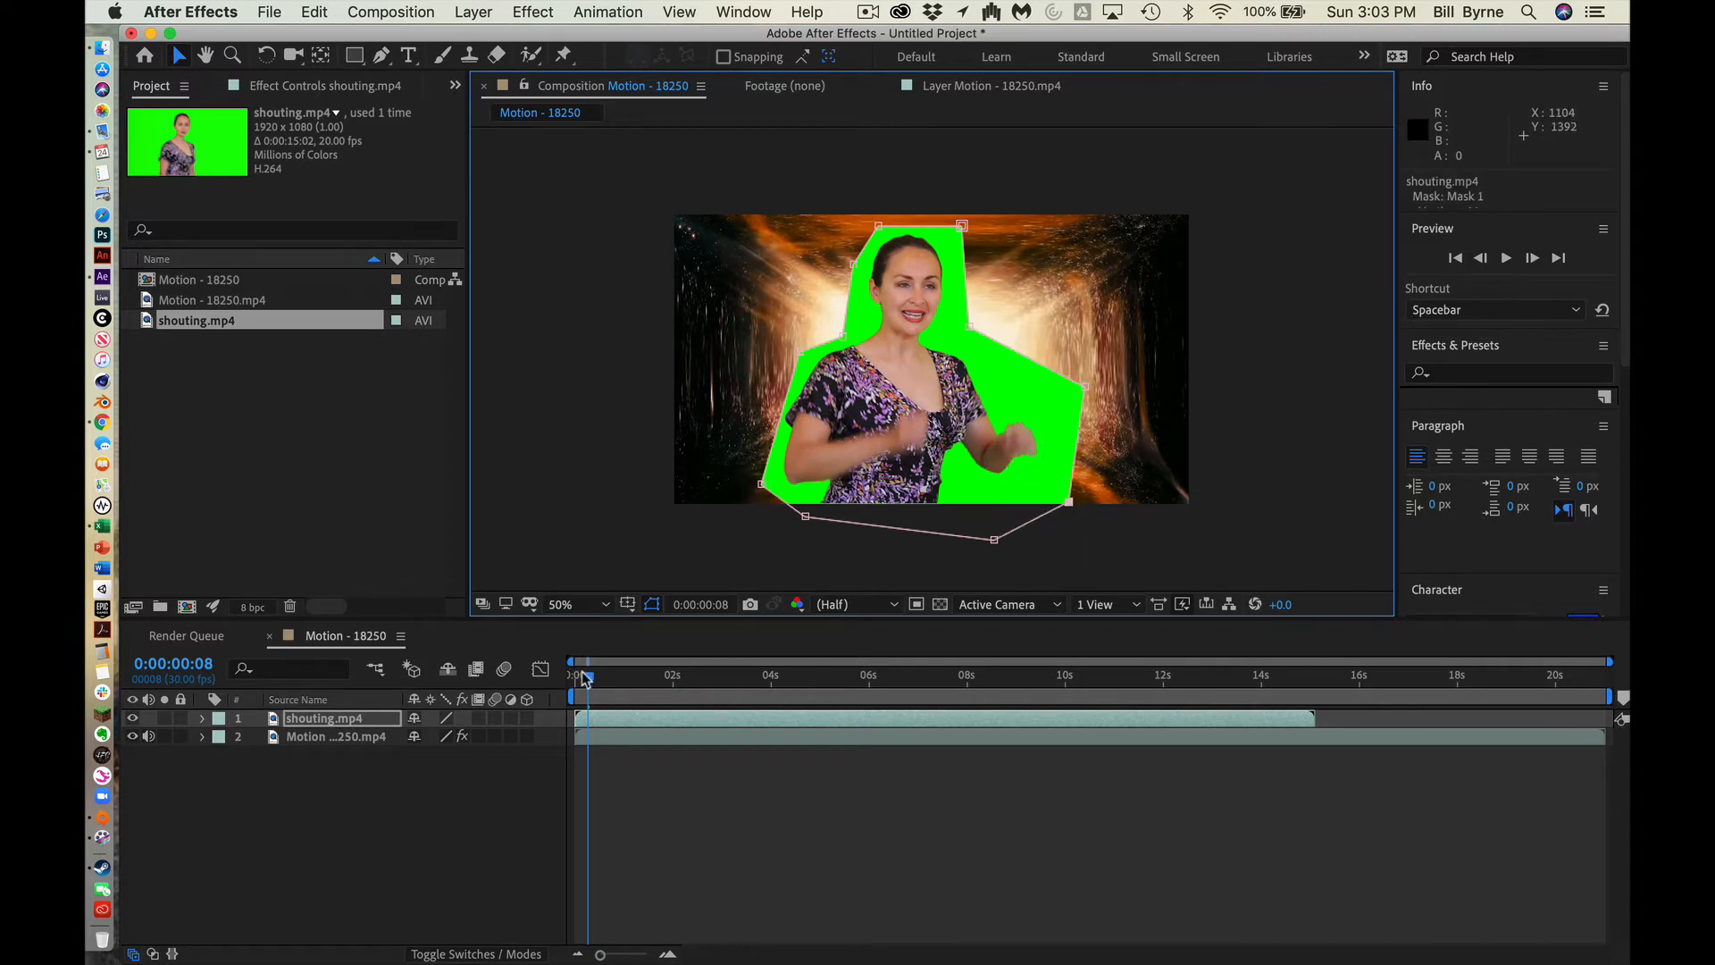
Step: Return to 0:00:00:00 and apply the Keylight (1.2) keying effect to the shouting.mp4 layer
left_click_drag(583, 679, 491, 682)
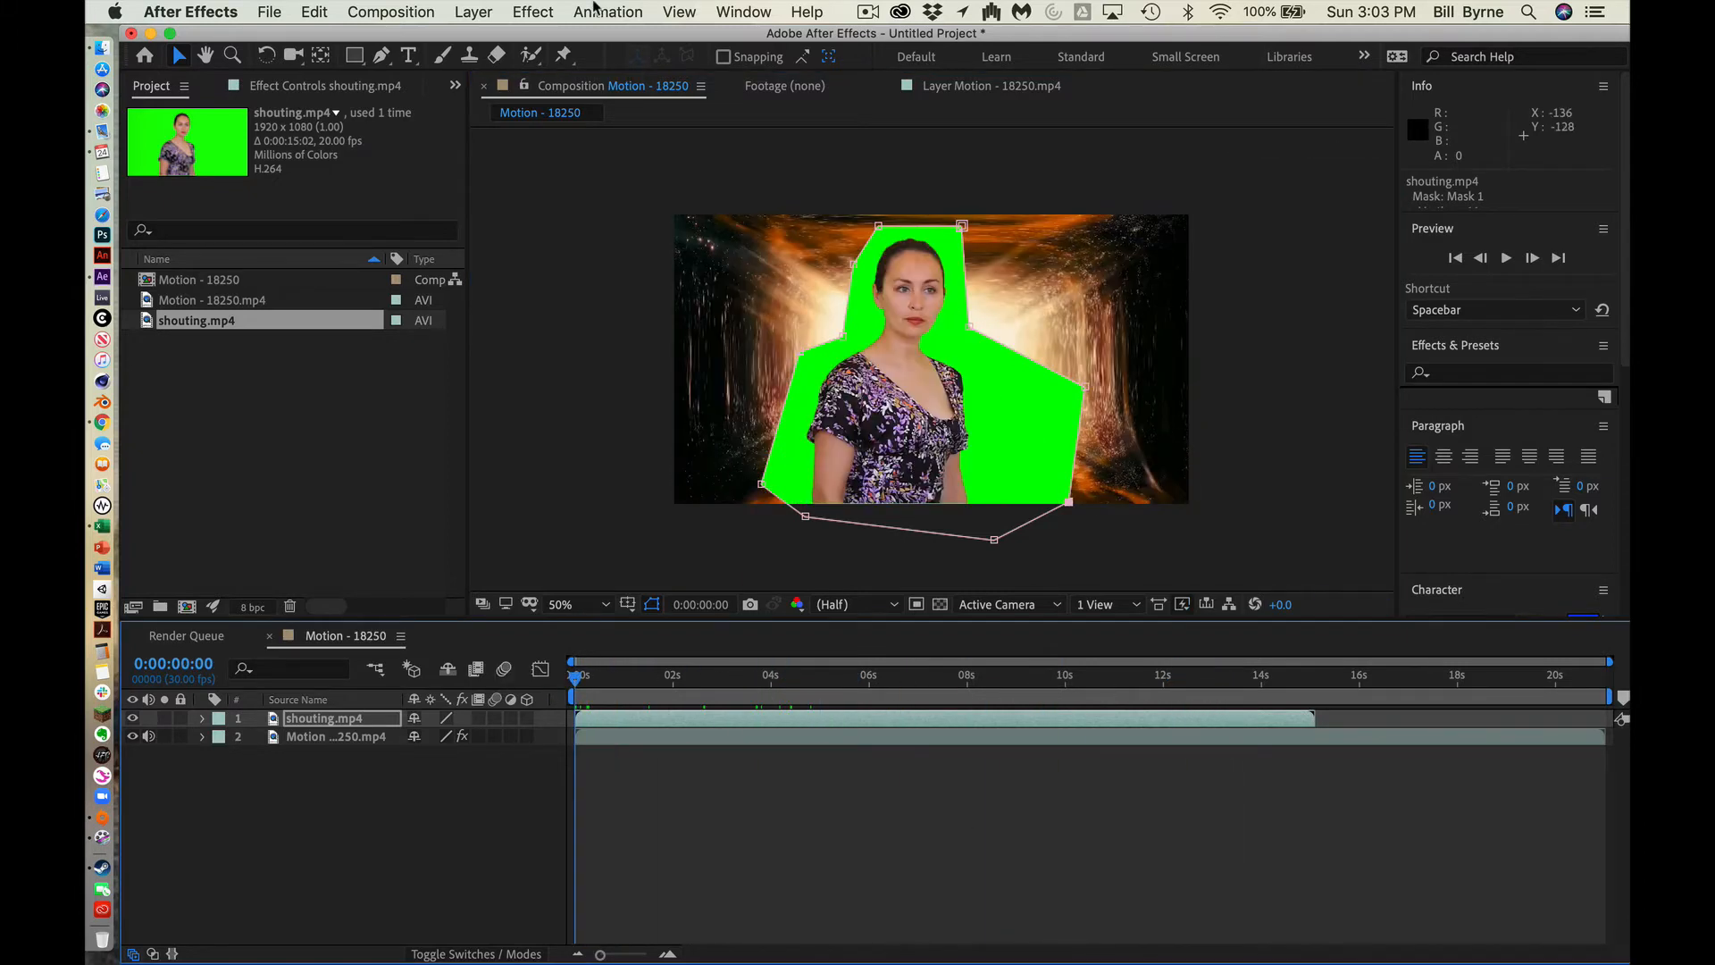
left_click(532, 12)
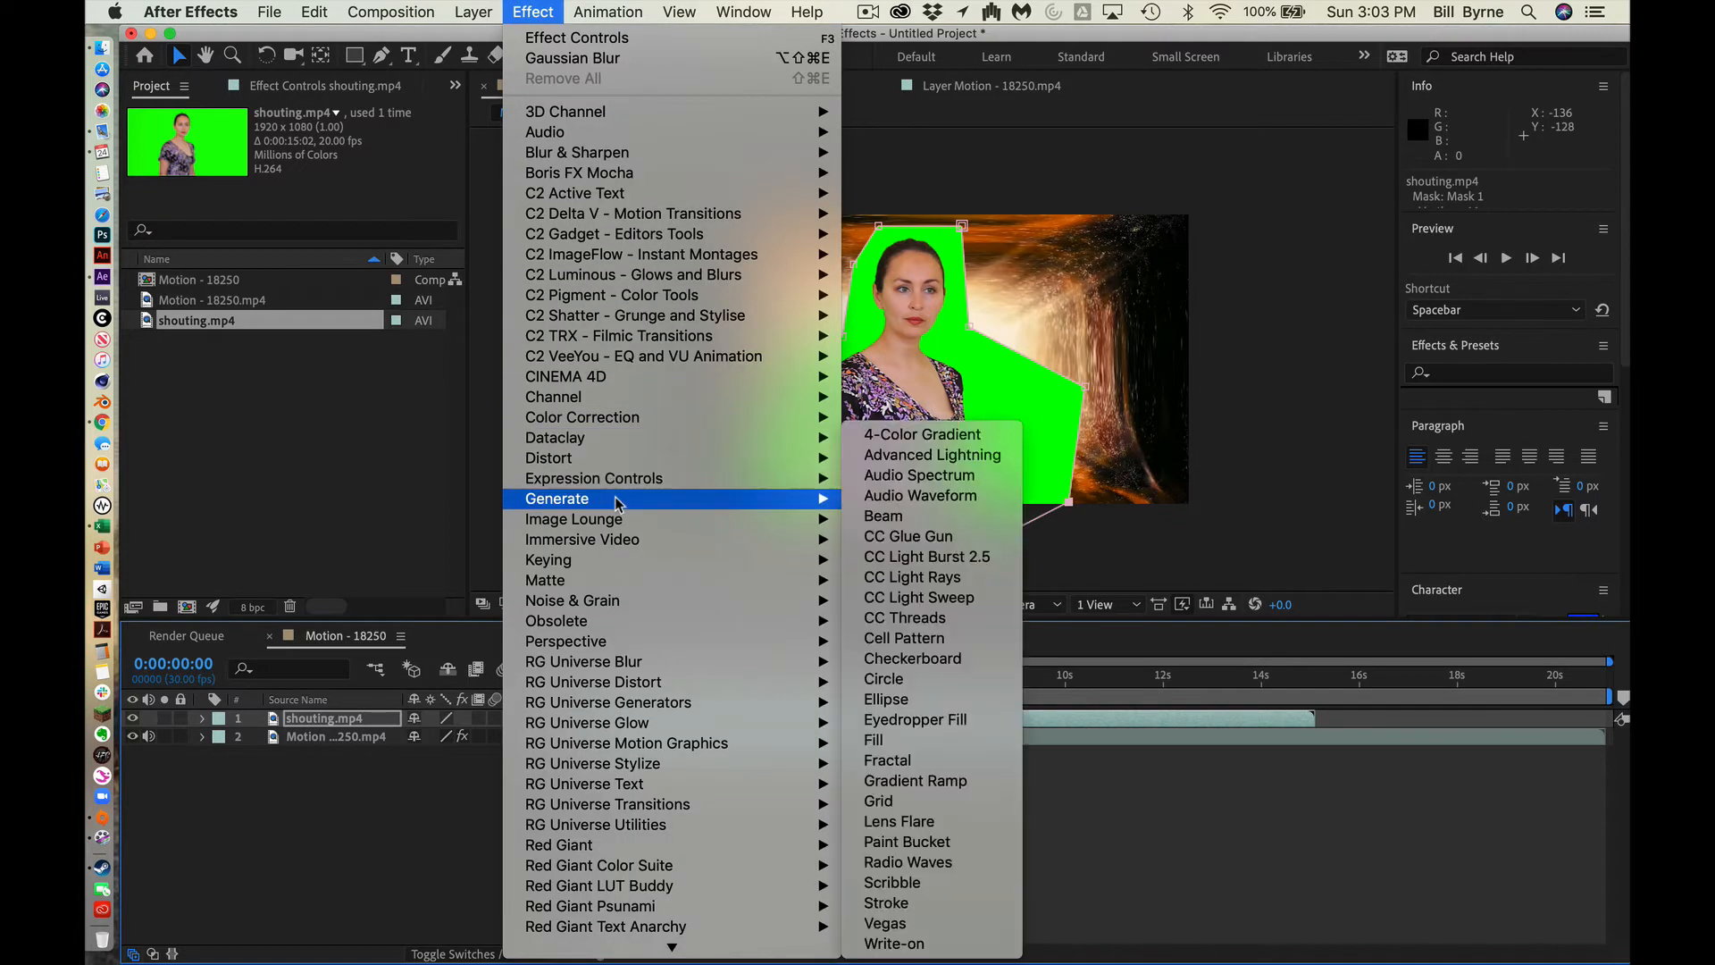
mouse_move(631, 567)
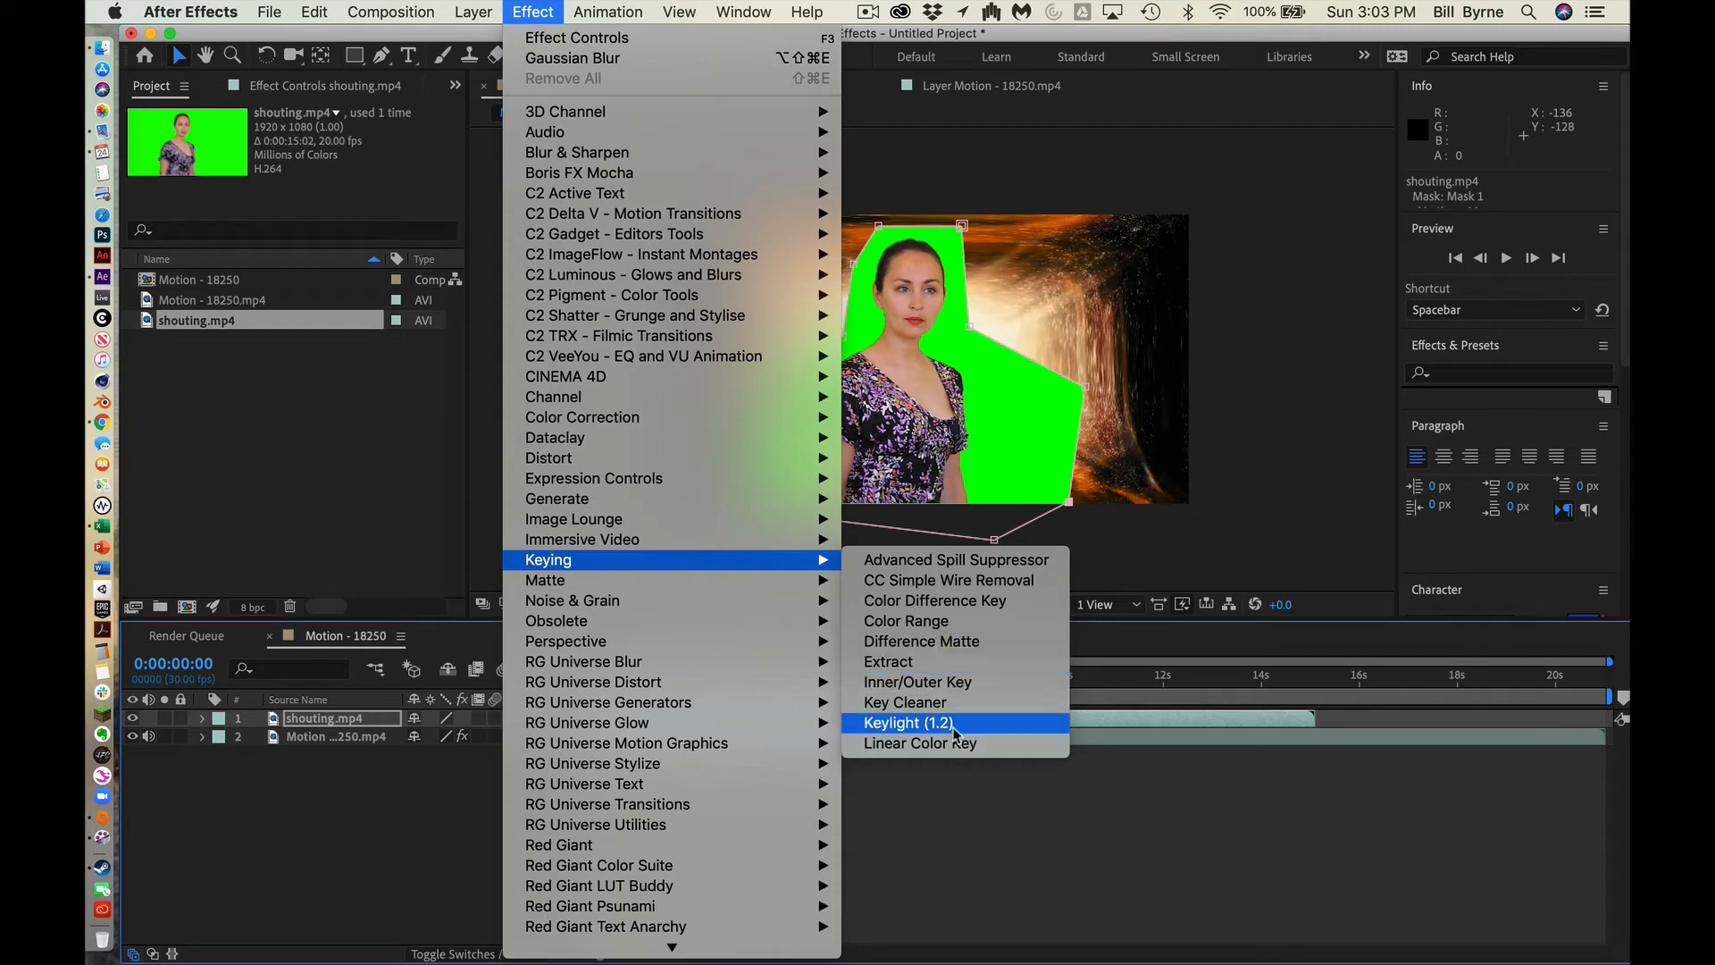
left_click(908, 723)
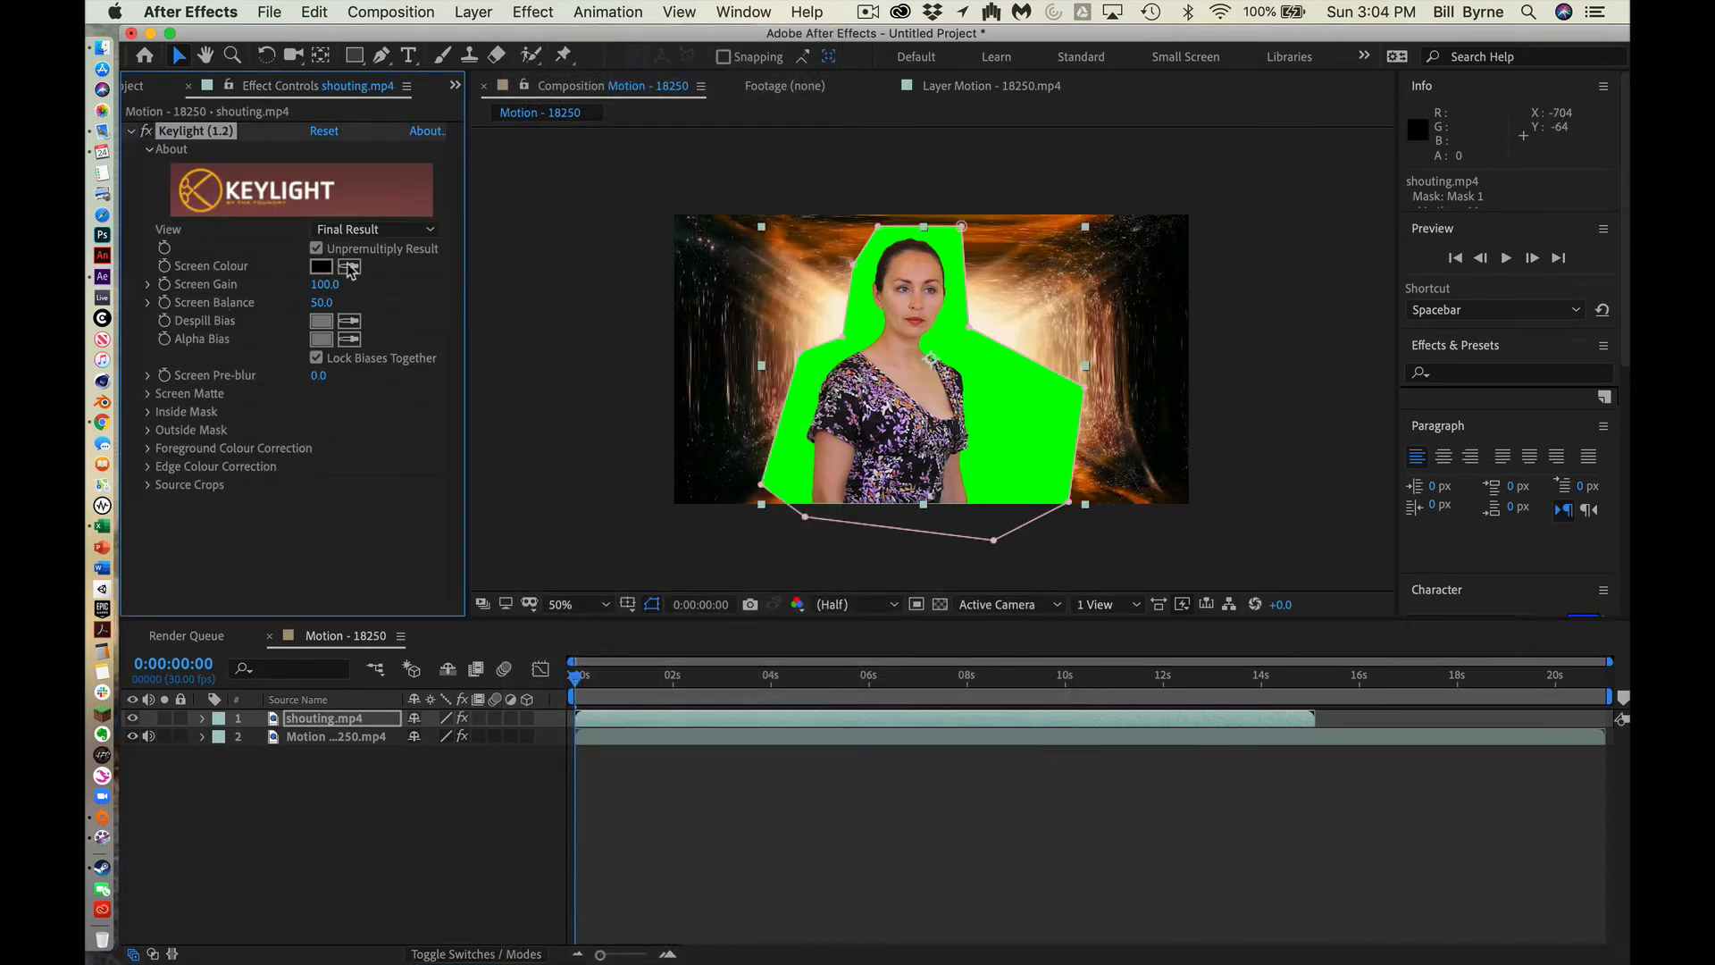
Step: Sample the green backdrop beside the woman as Keylight's Screen Colour, then deselect the layer and scrub through the keyed composite
left_click(349, 268)
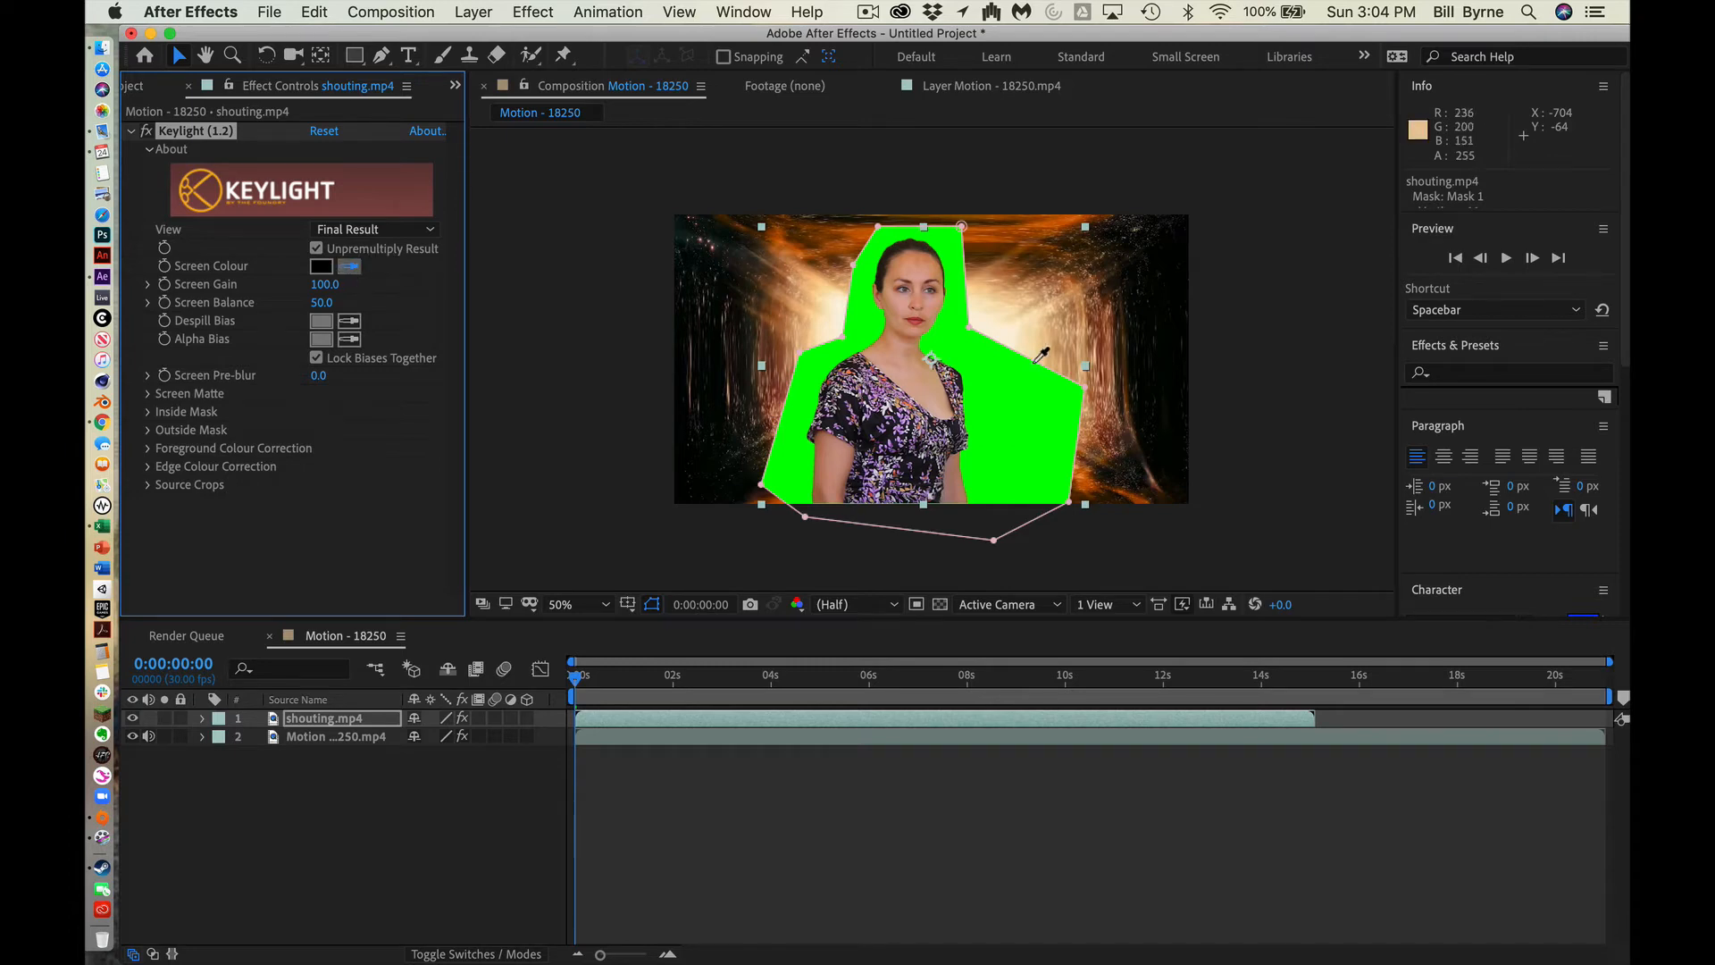
left_click(1017, 391)
left_click(1023, 831)
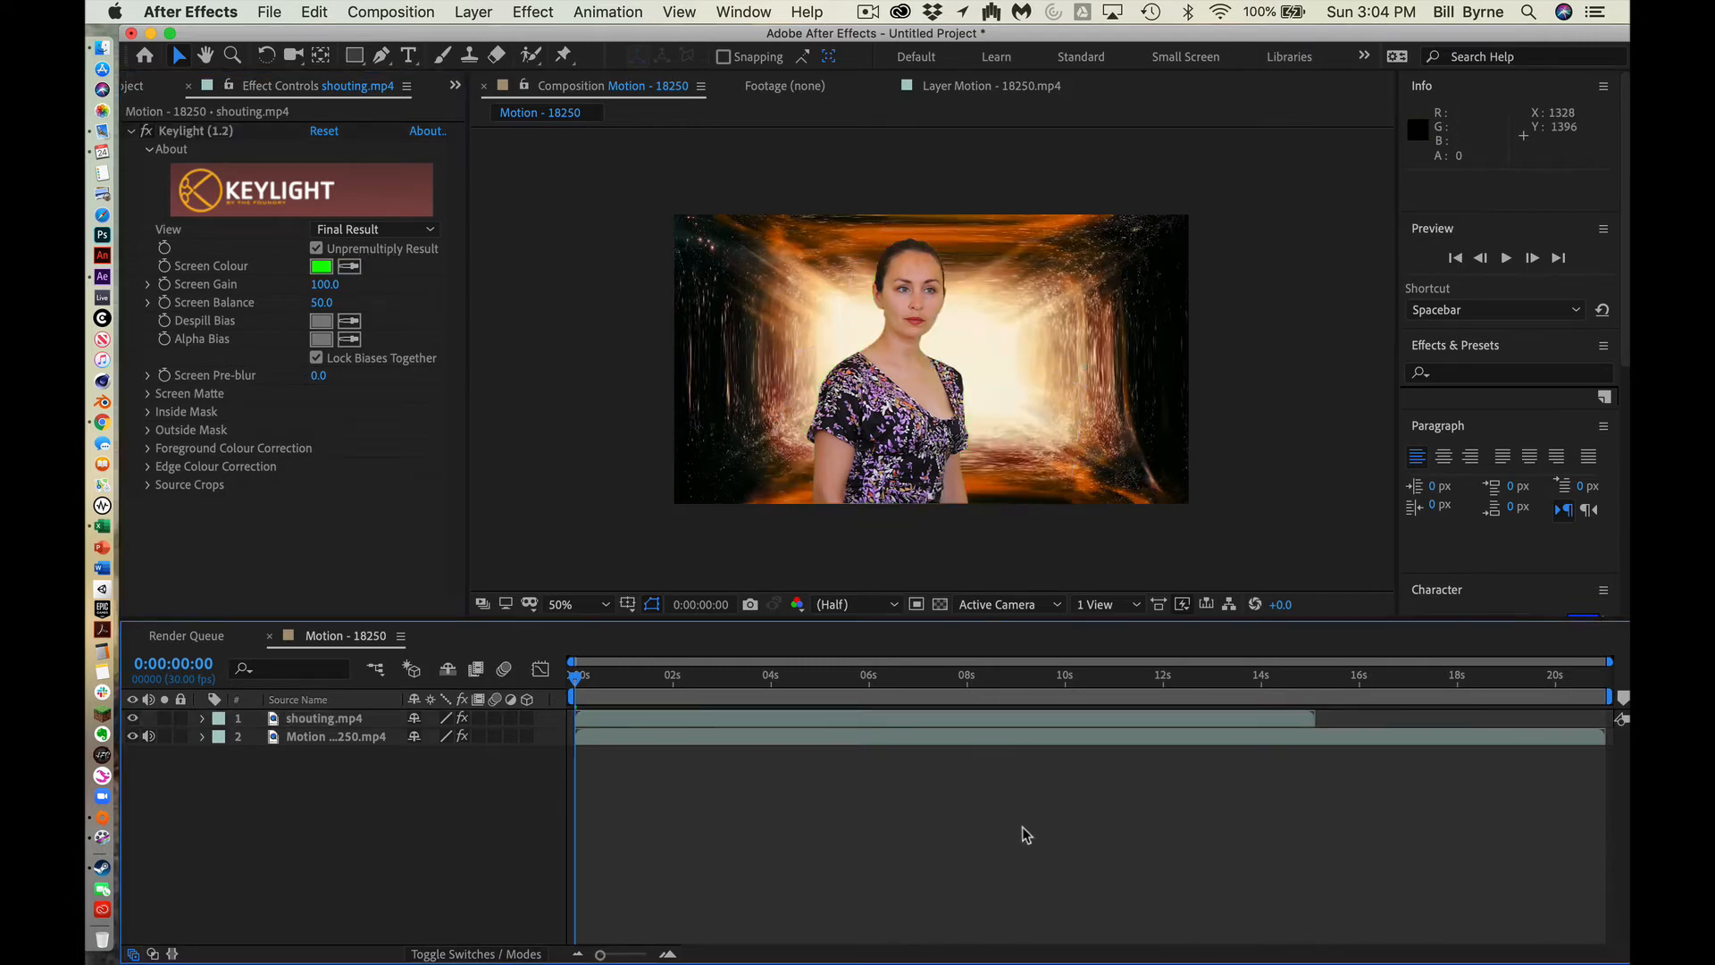
left_click_drag(576, 676, 509, 675)
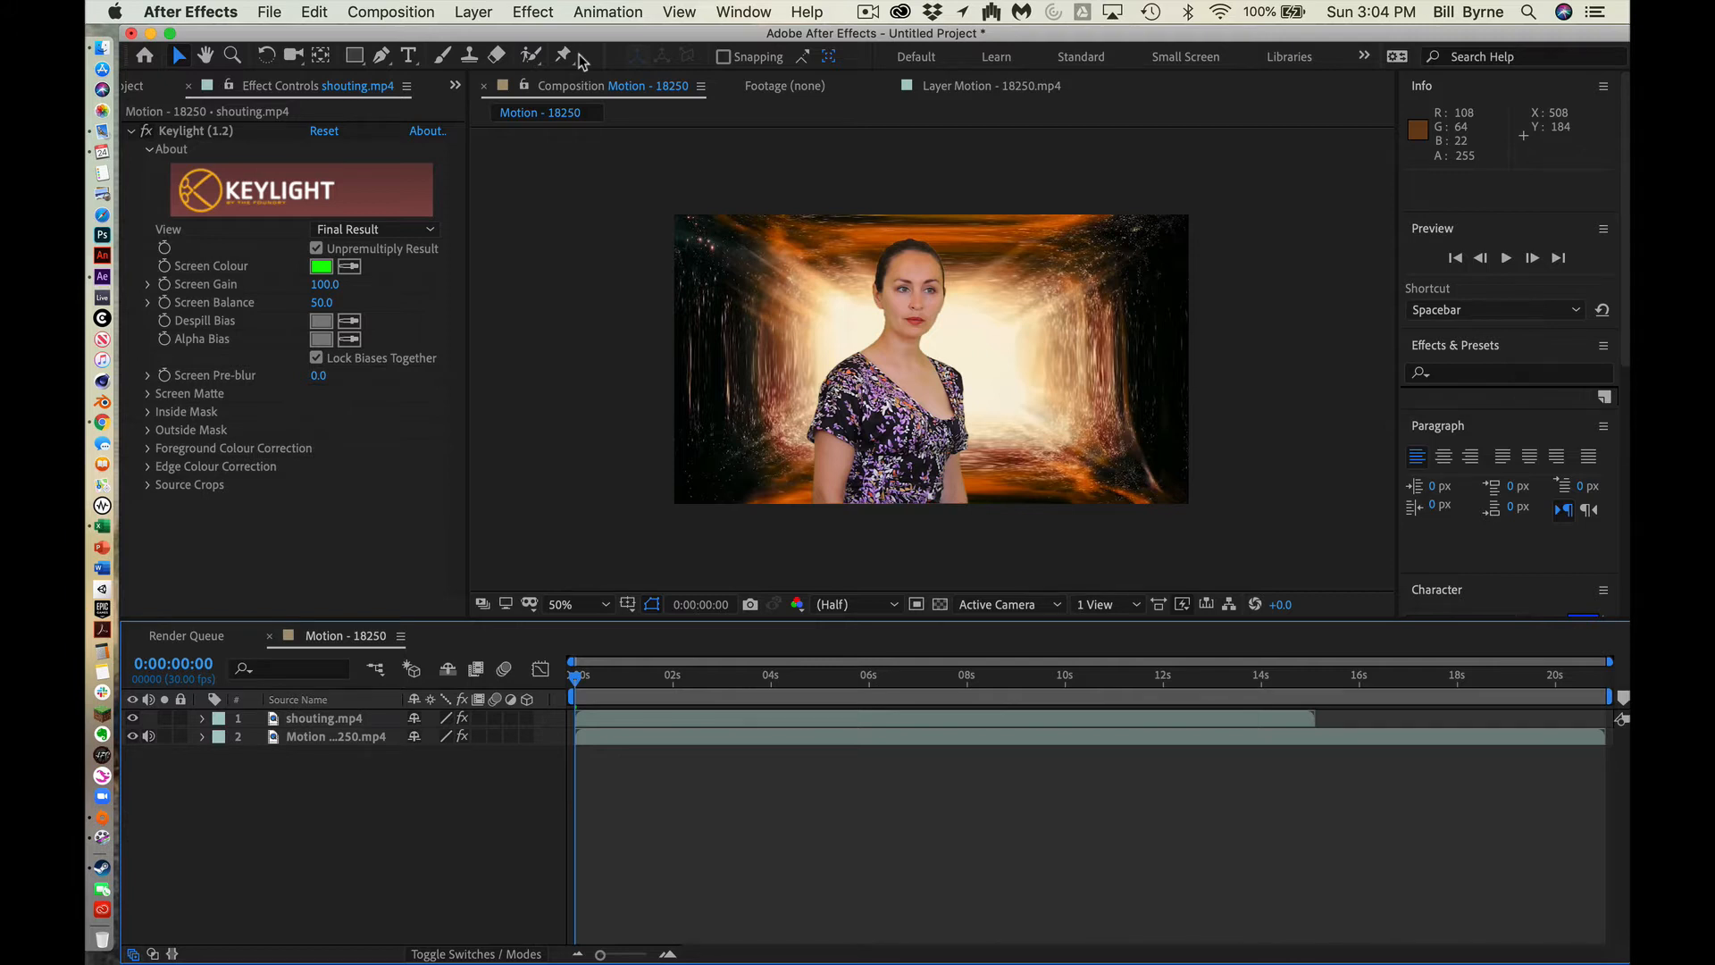
Step: Delete the shouting.mp4 layer from the Motion - 18250 composition
left_click(350, 720)
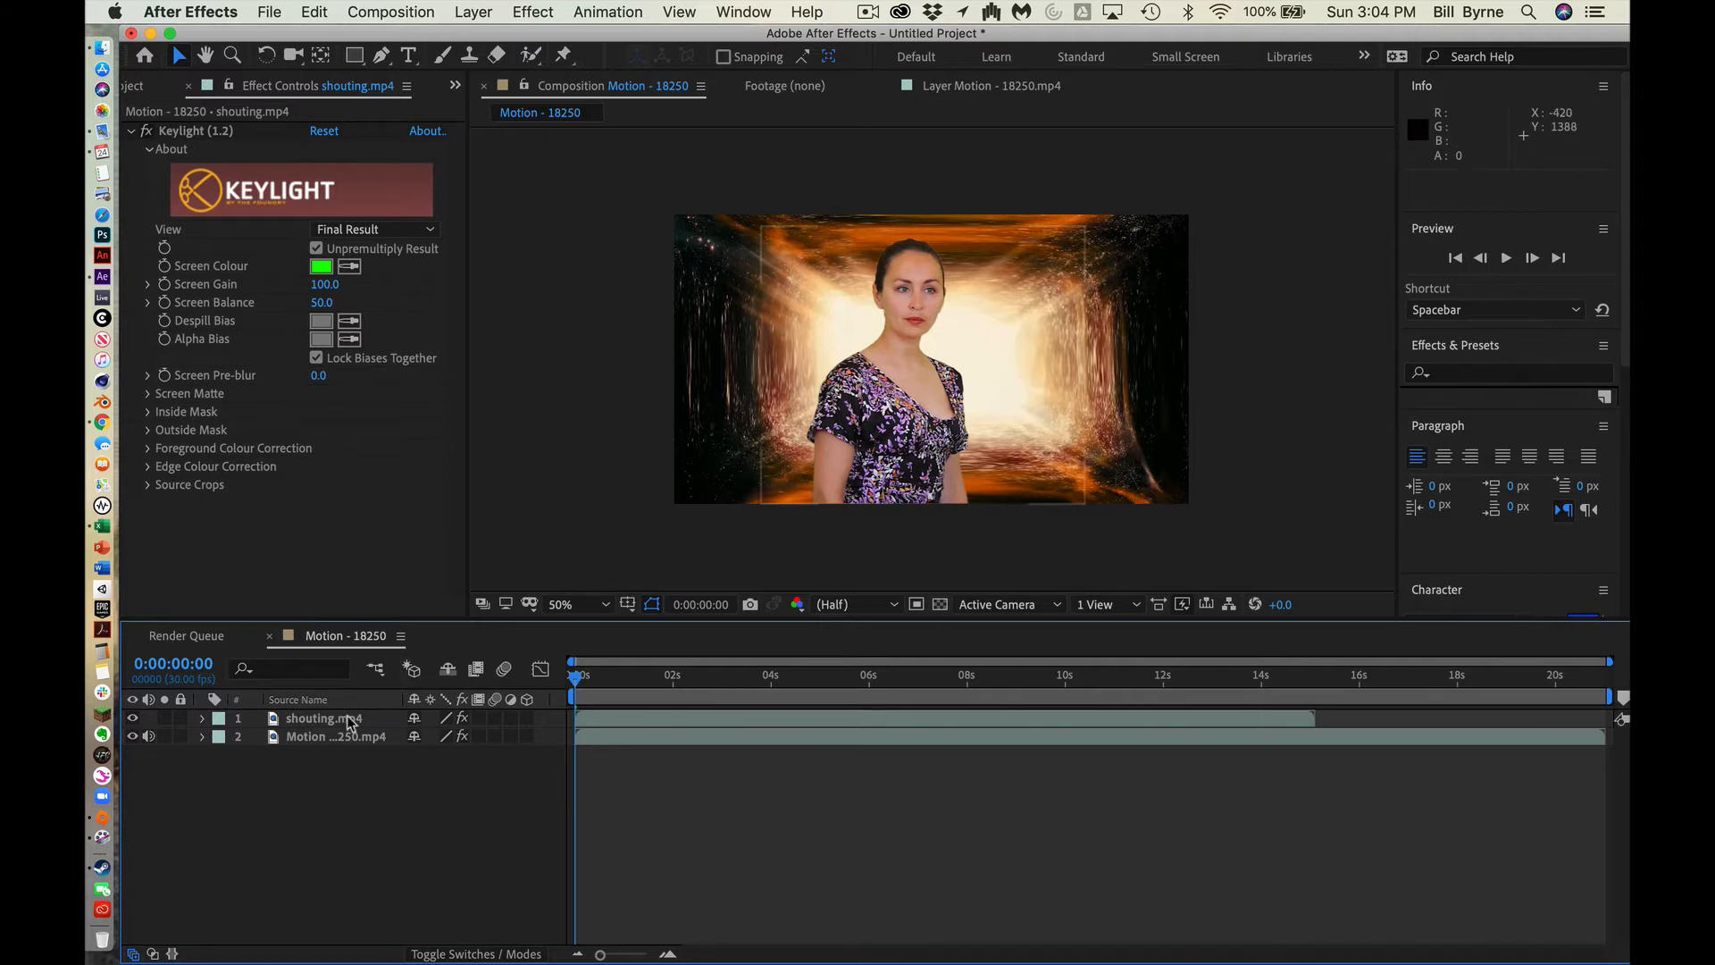
left_click(351, 720)
key("Delete")
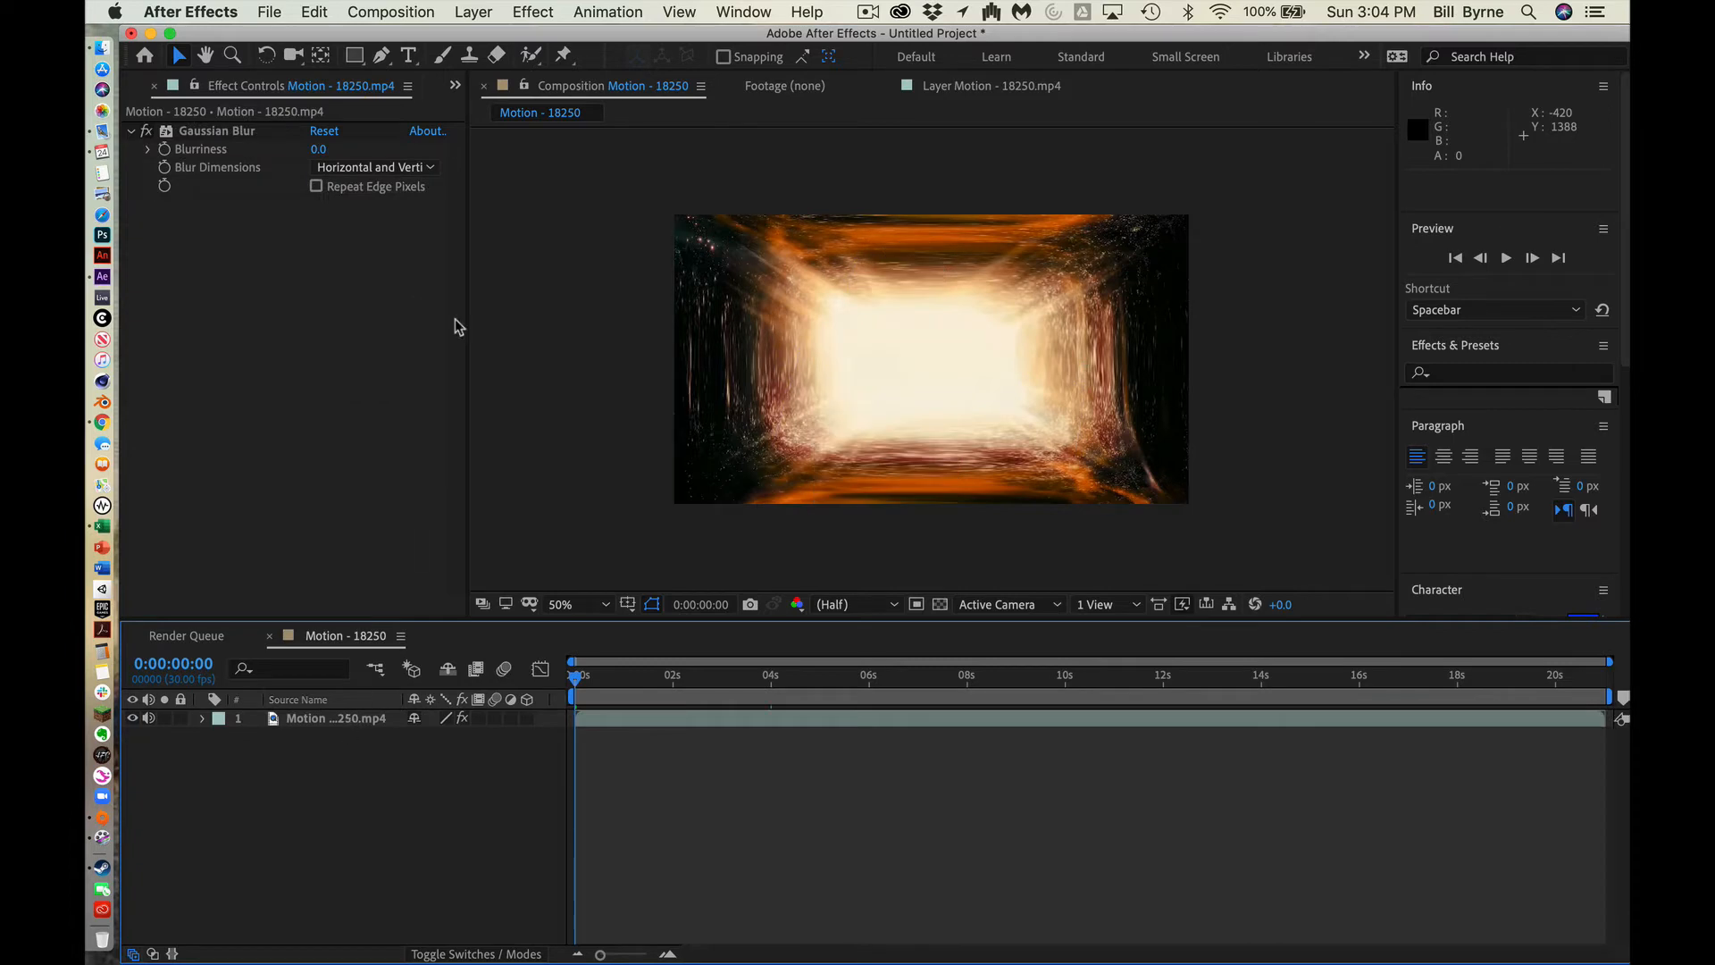
Step: Apply the Levels color correction effect to the Motion - 18250.mp4 layer
left_click(522, 11)
left_click(349, 836)
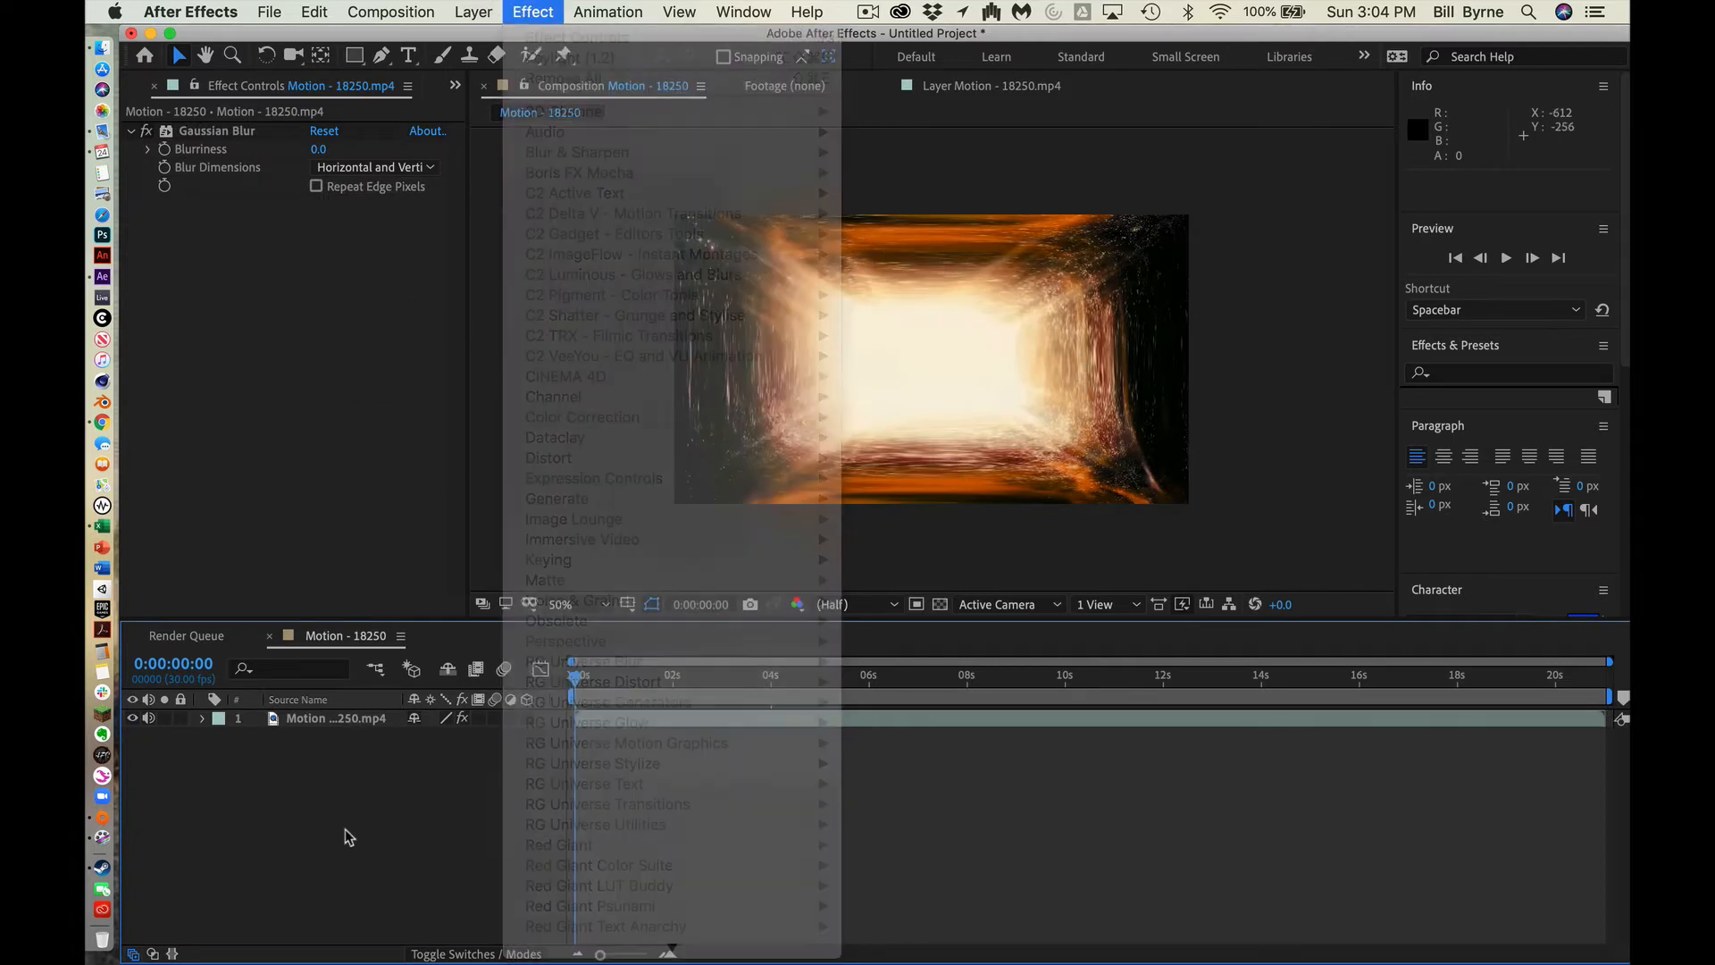
left_click(364, 720)
left_click(536, 11)
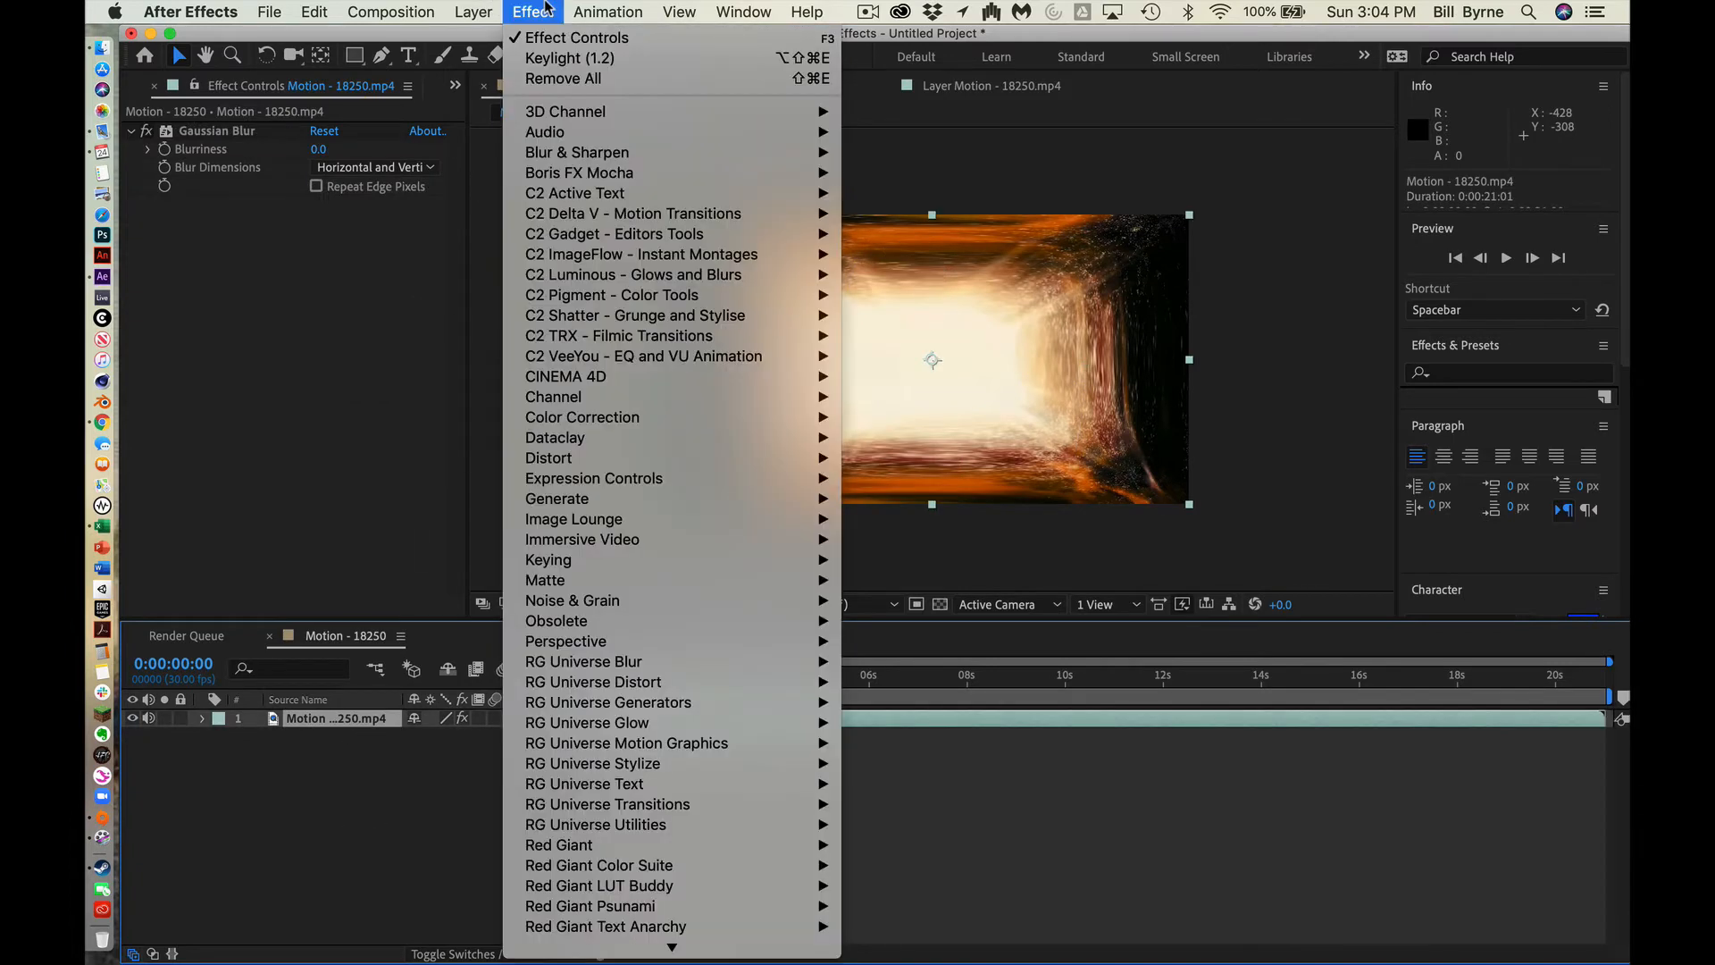
mouse_move(720, 580)
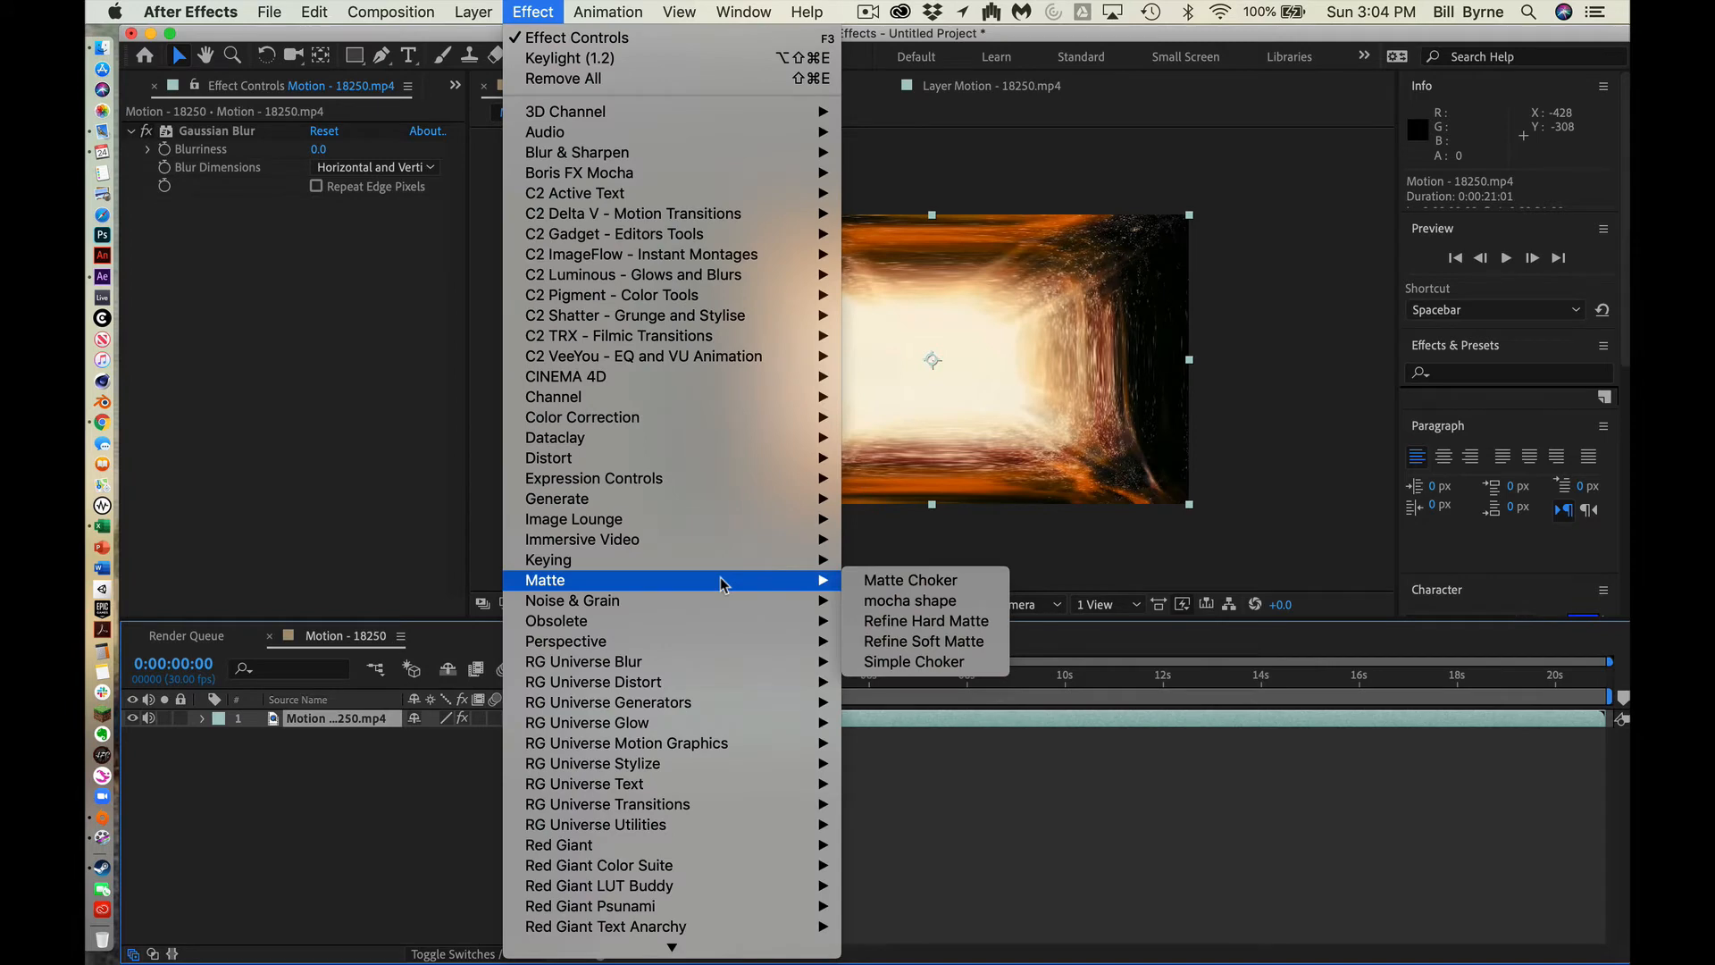
scroll(695, 356, "down", 2)
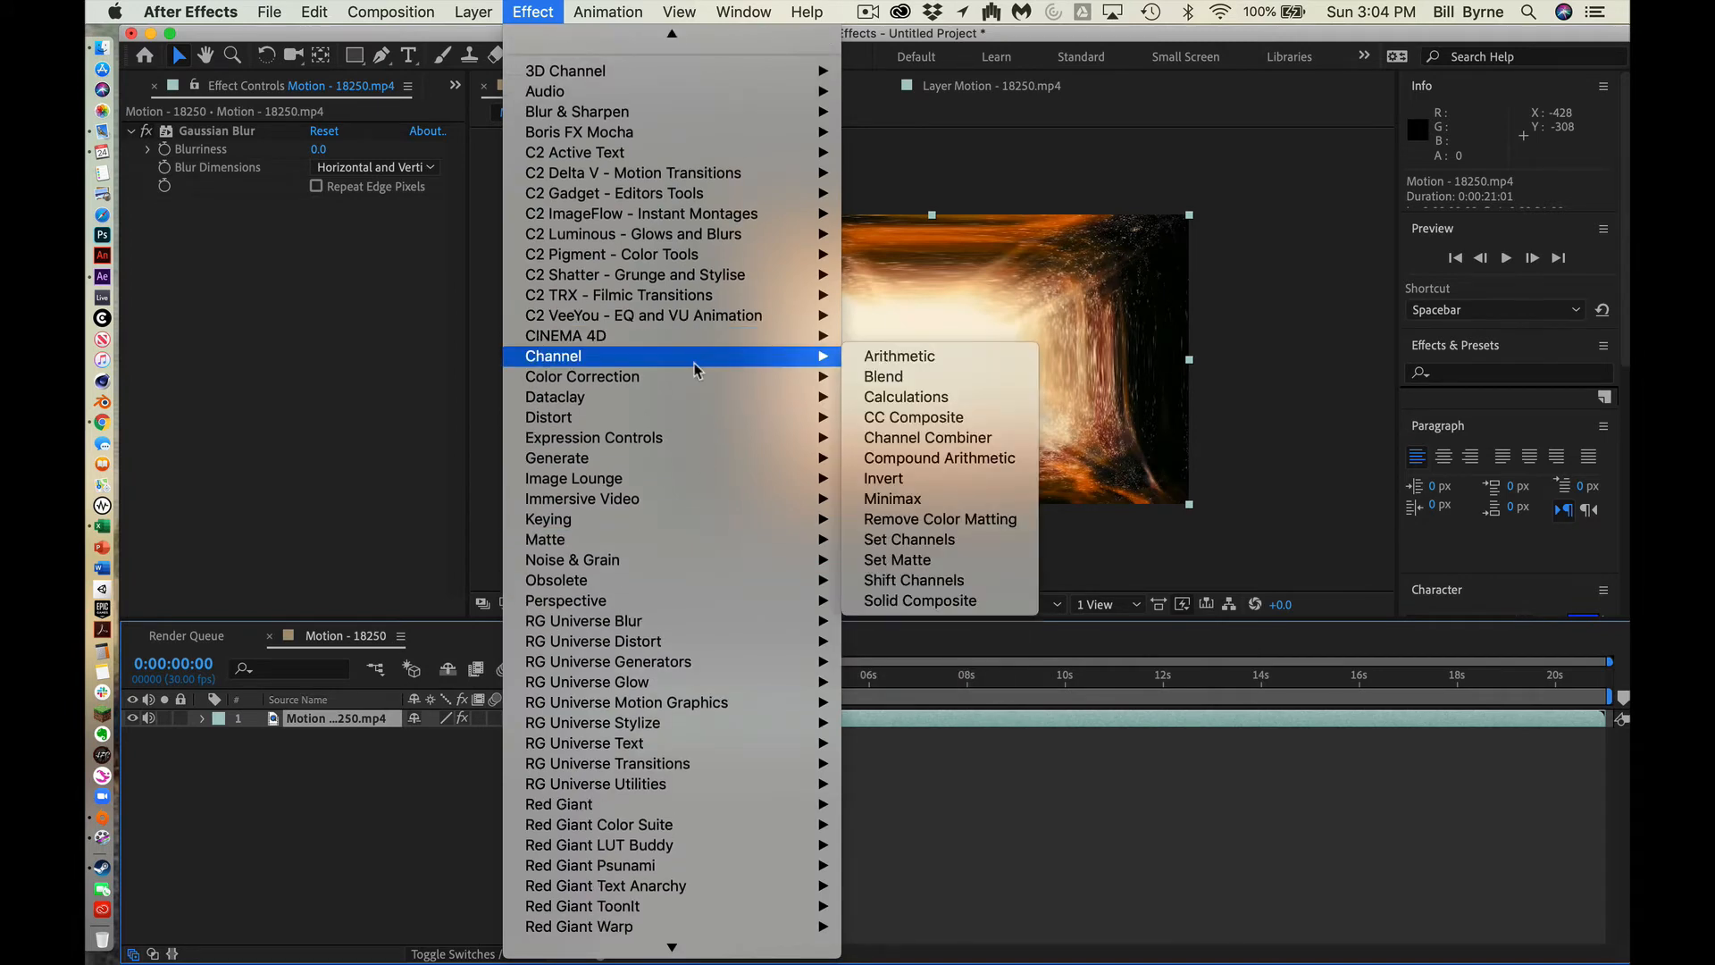
mouse_move(732, 379)
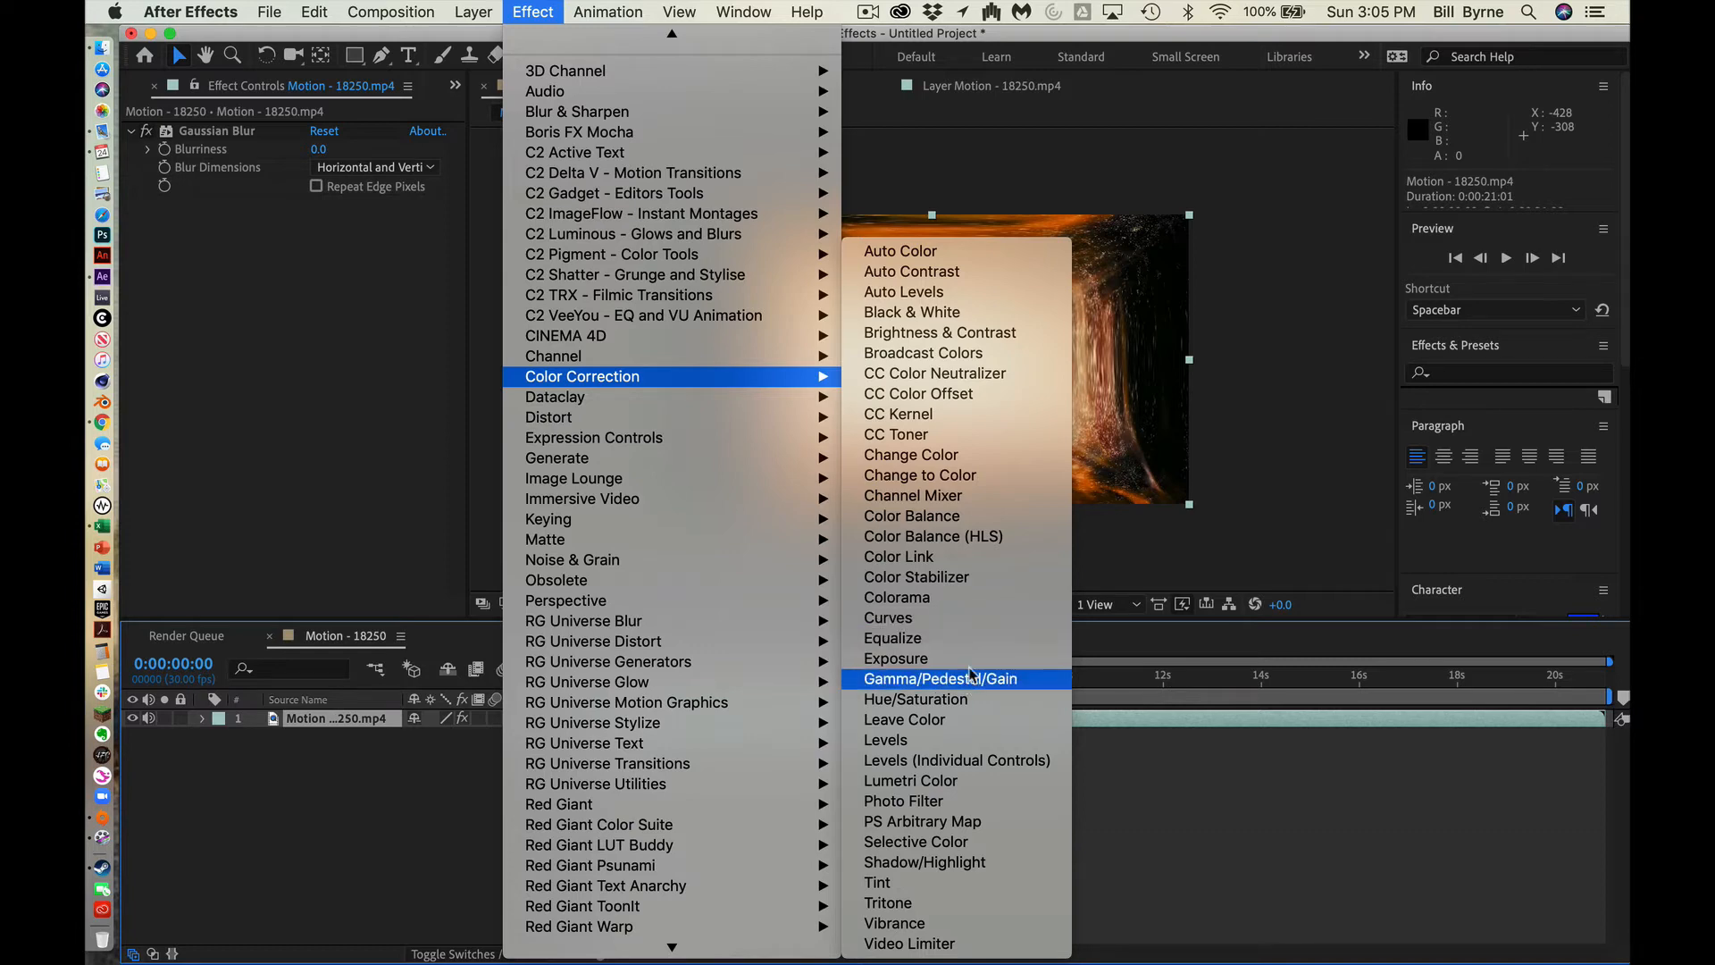
left_click(972, 742)
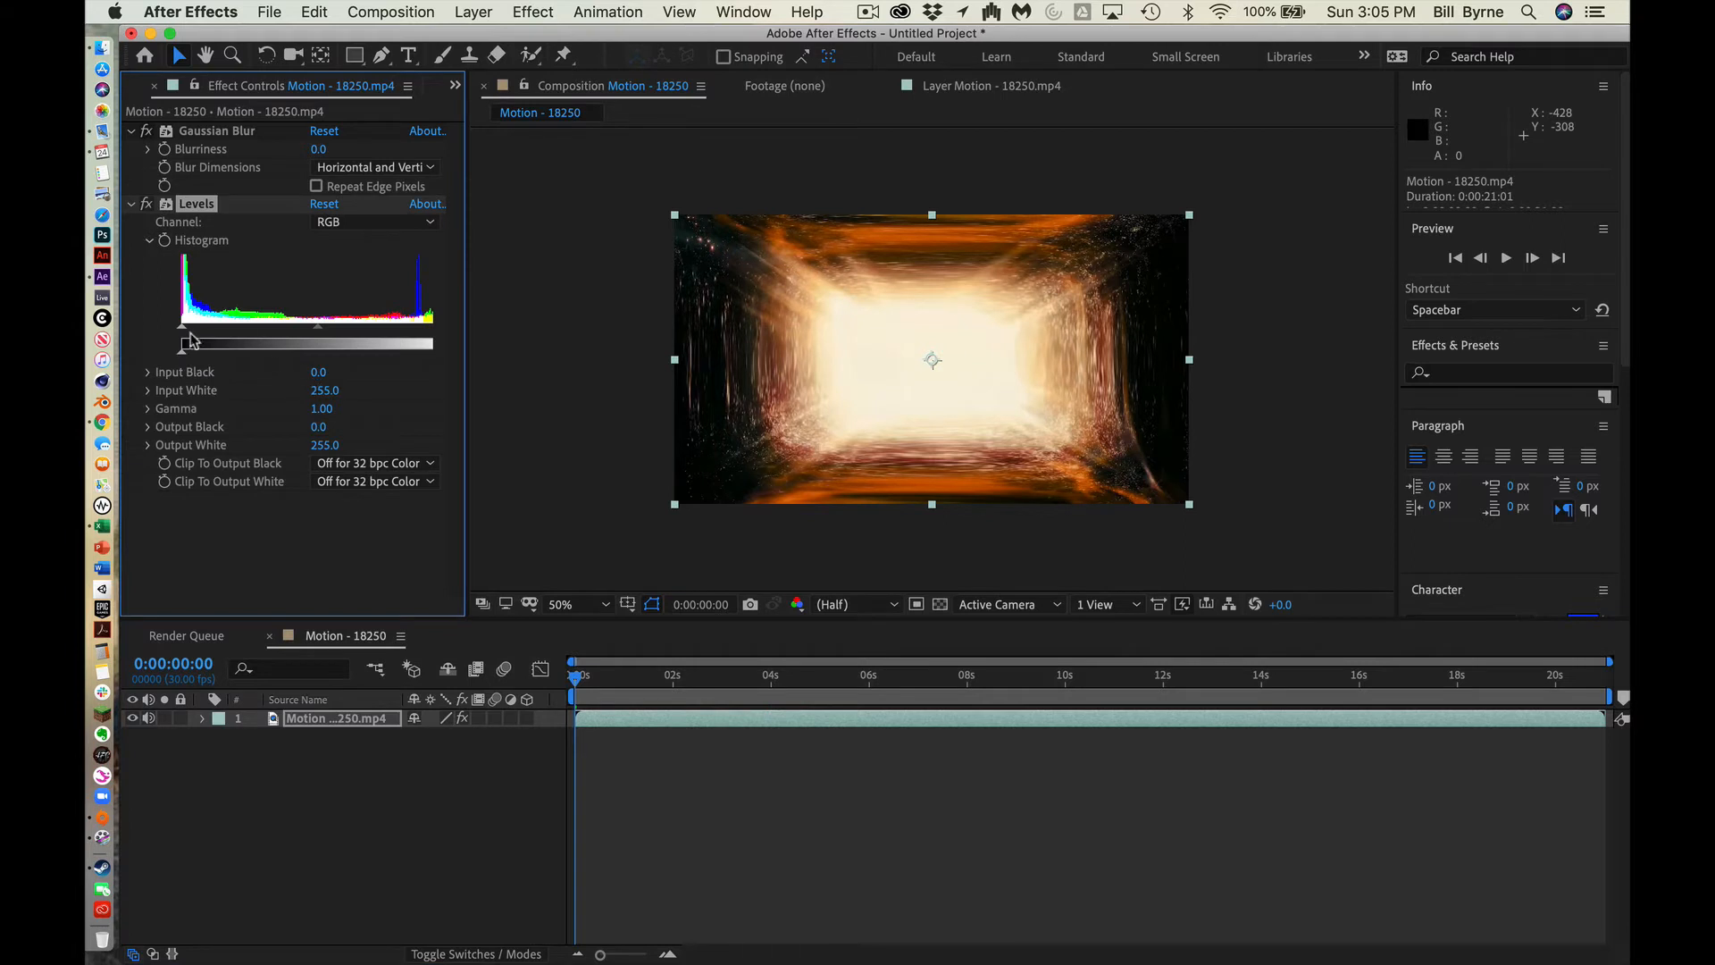
Step: Try out the Levels input black and white points on the motion layer's histogram and set the gamma to 0.99
left_click_drag(182, 333, 125, 342)
left_click_drag(466, 399, 629, 384)
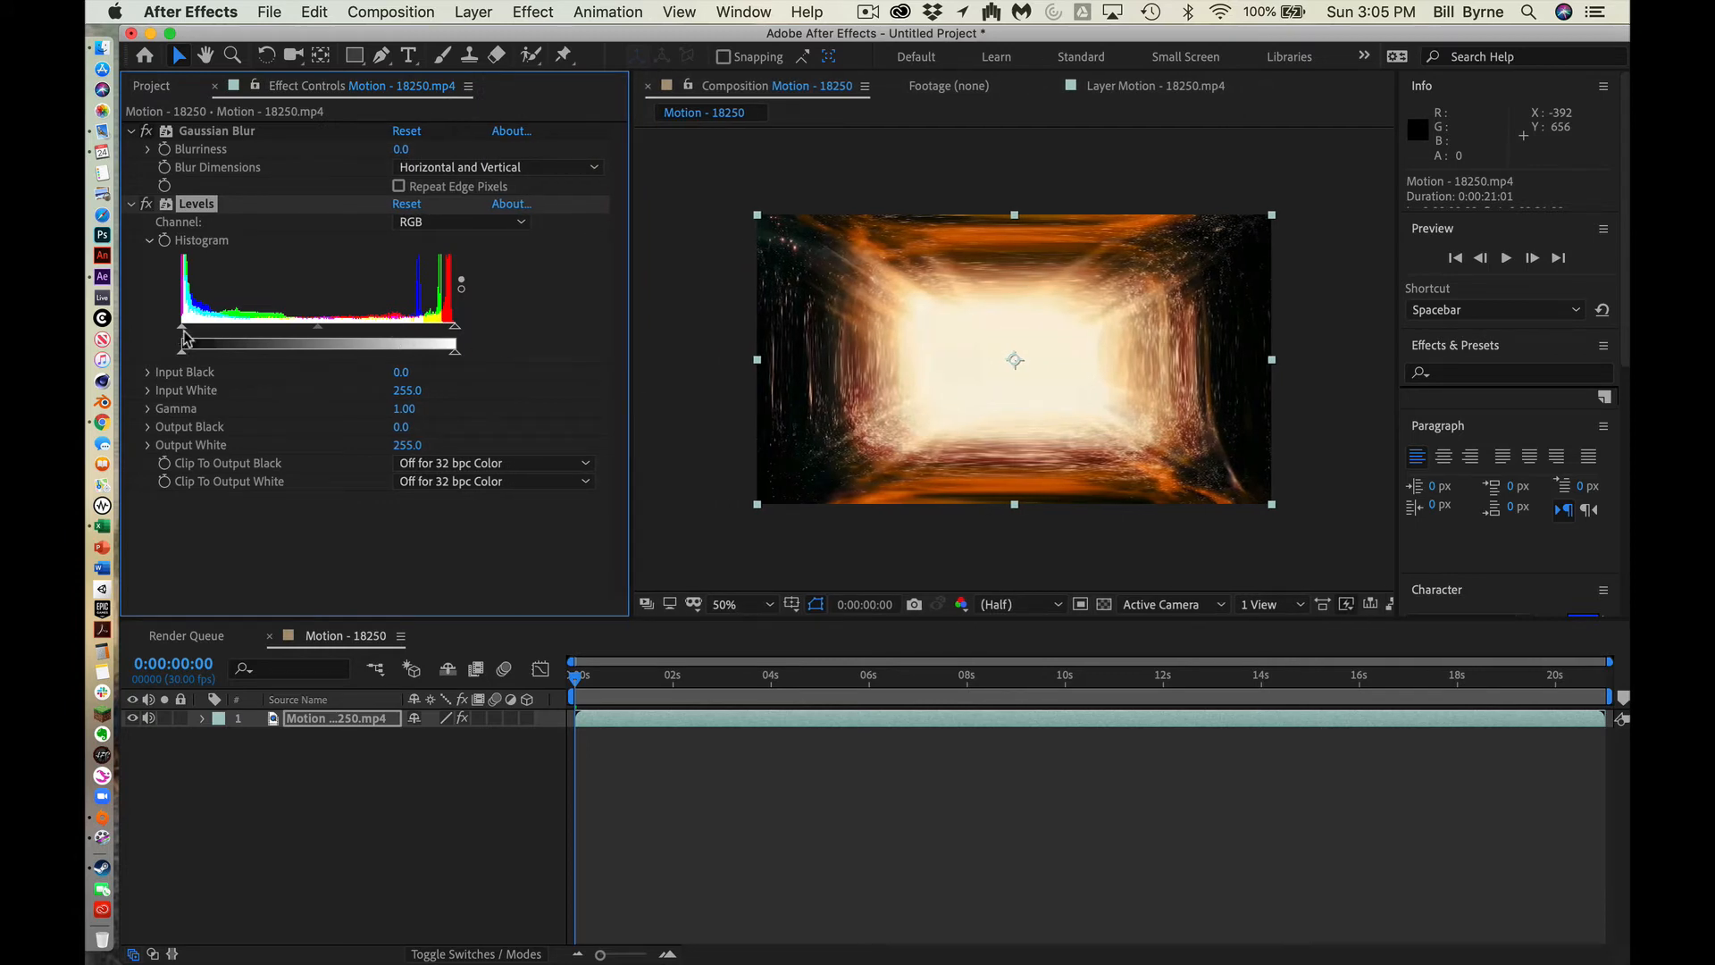
left_click_drag(454, 330, 549, 321)
mouse_move(319, 332)
left_mouse_down()
mouse_move(255, 332)
mouse_move(372, 330)
mouse_move(321, 330)
left_mouse_up()
Step: Collapse the Levels and Gaussian Blur effect settings and bring the project's footage list back into view
left_click(135, 204)
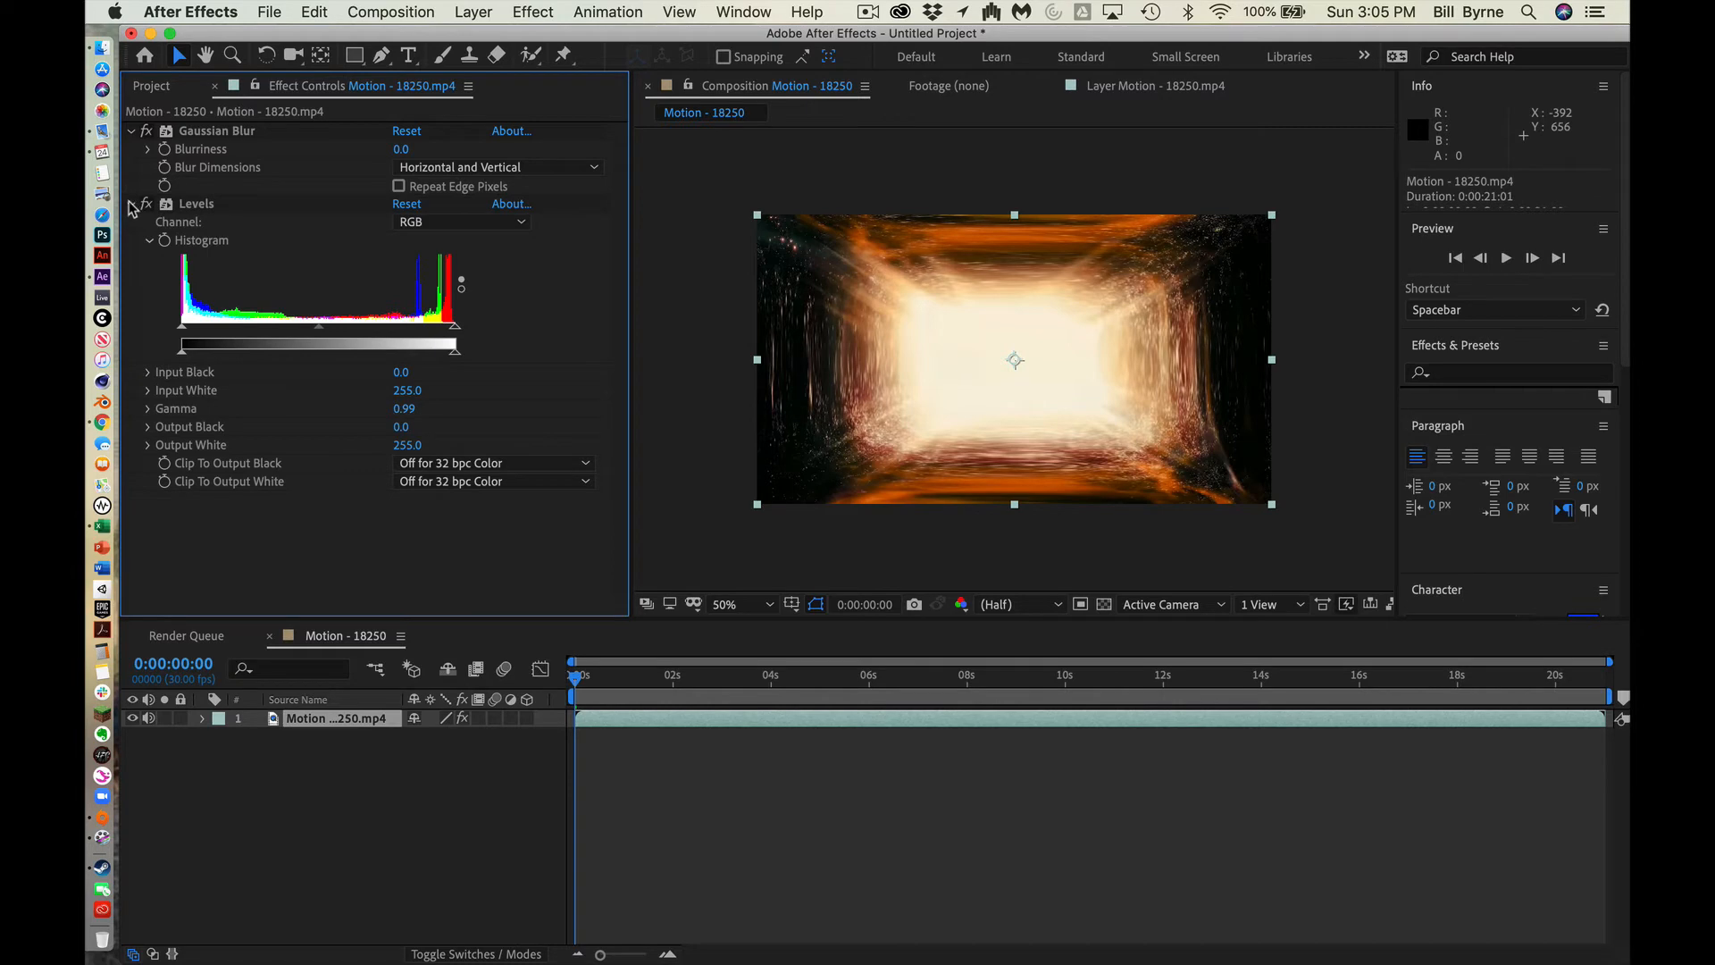
left_click(131, 205)
left_click(133, 129)
left_click(144, 54)
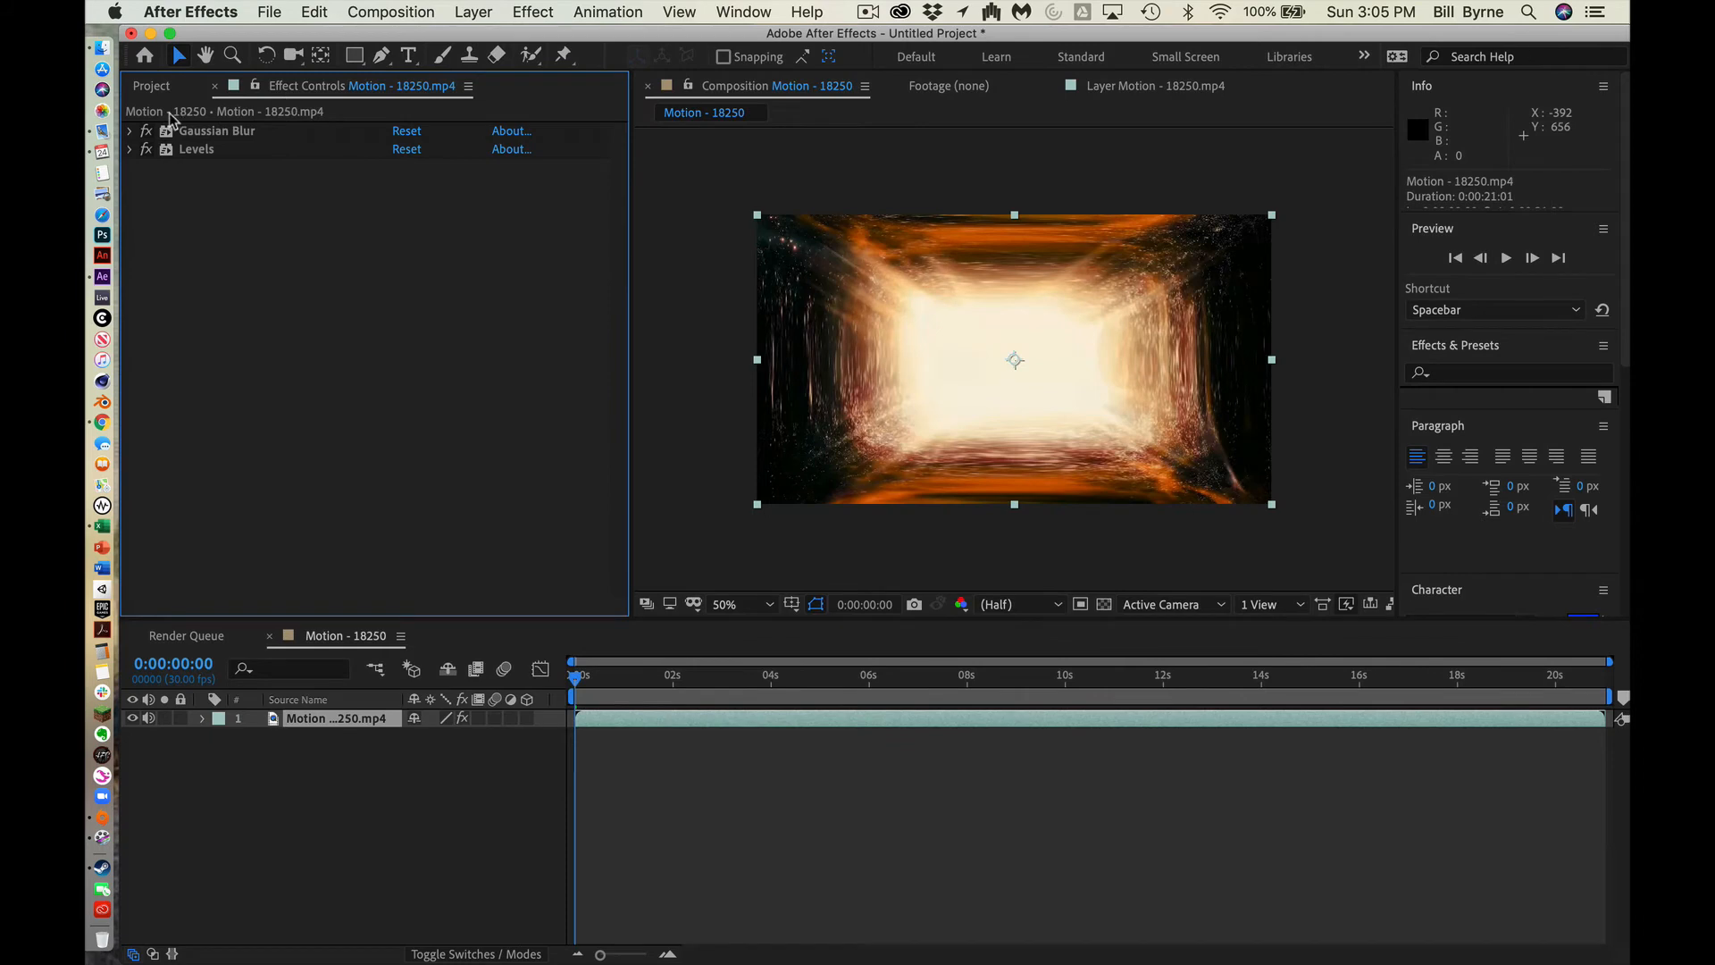
left_click(151, 85)
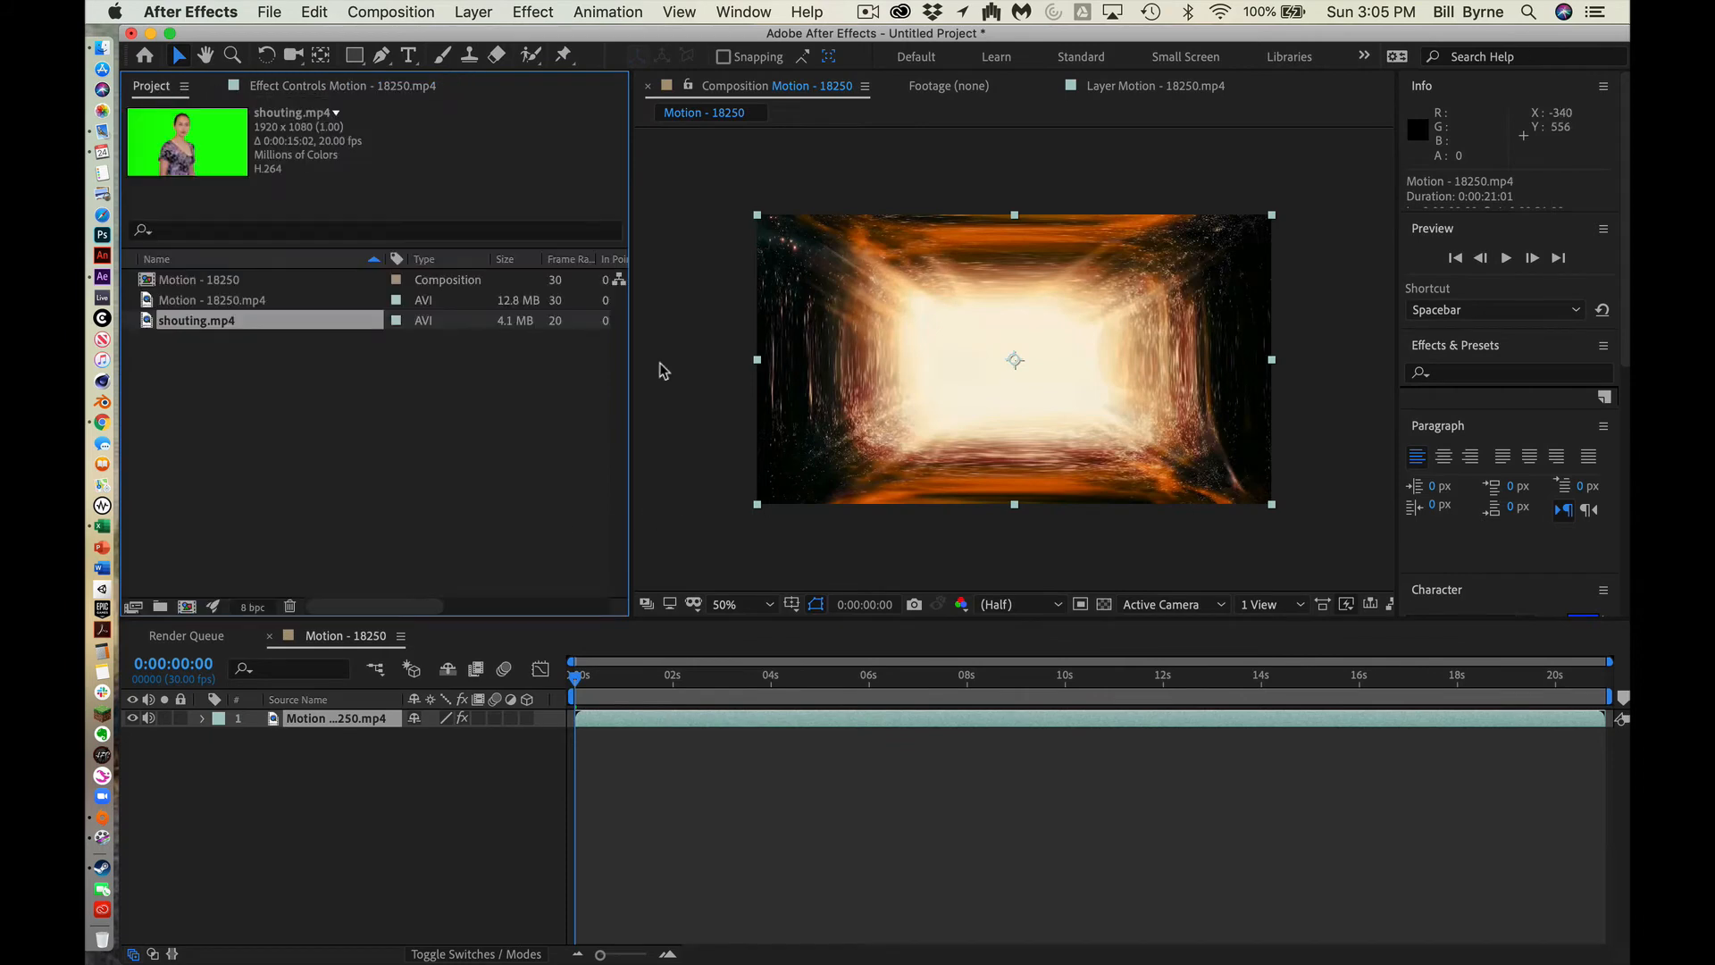
left_click_drag(633, 373, 493, 348)
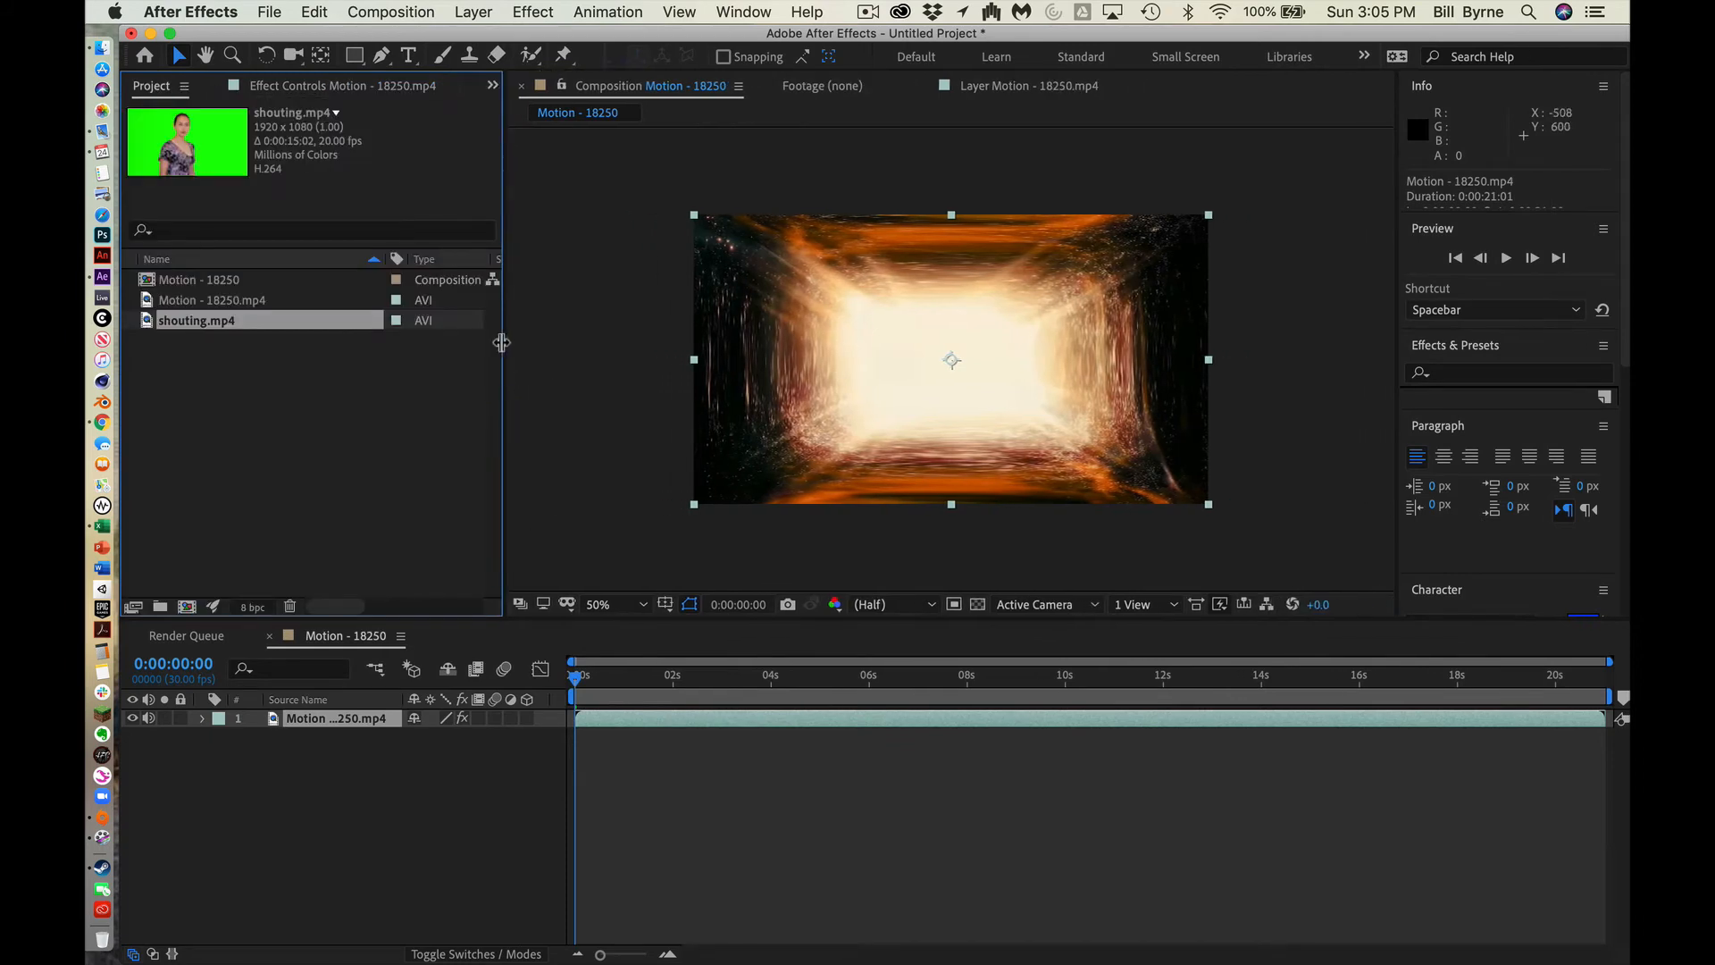
left_click(357, 12)
left_click(385, 38)
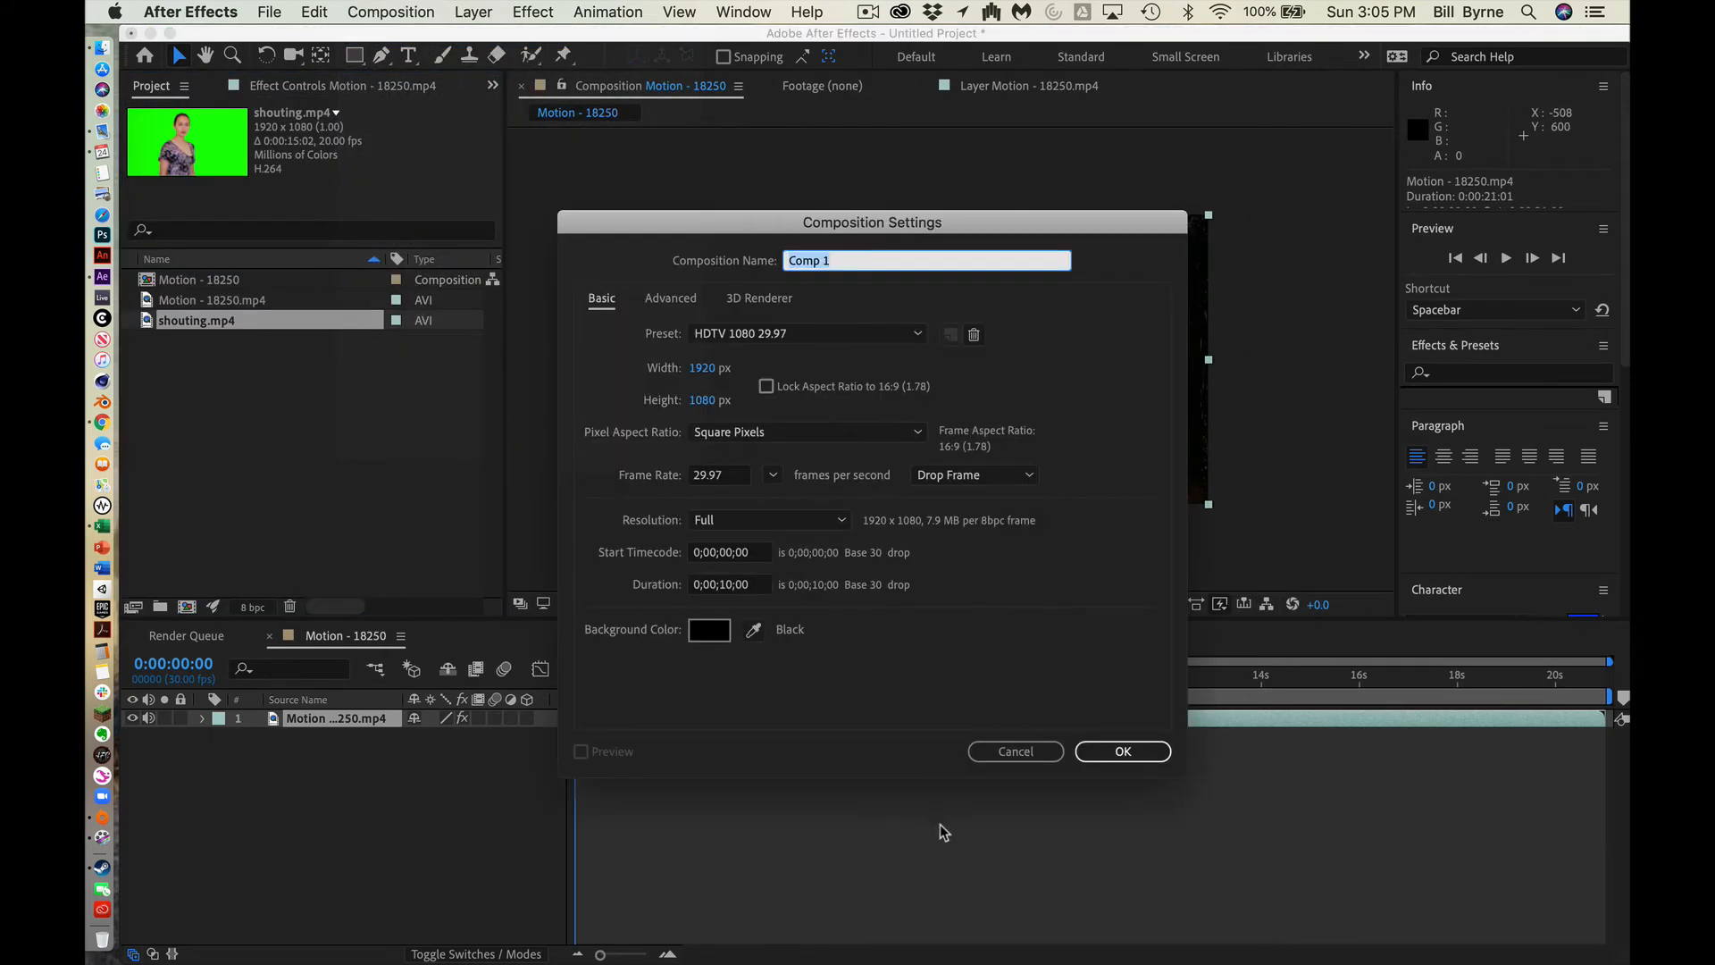
left_click(1014, 750)
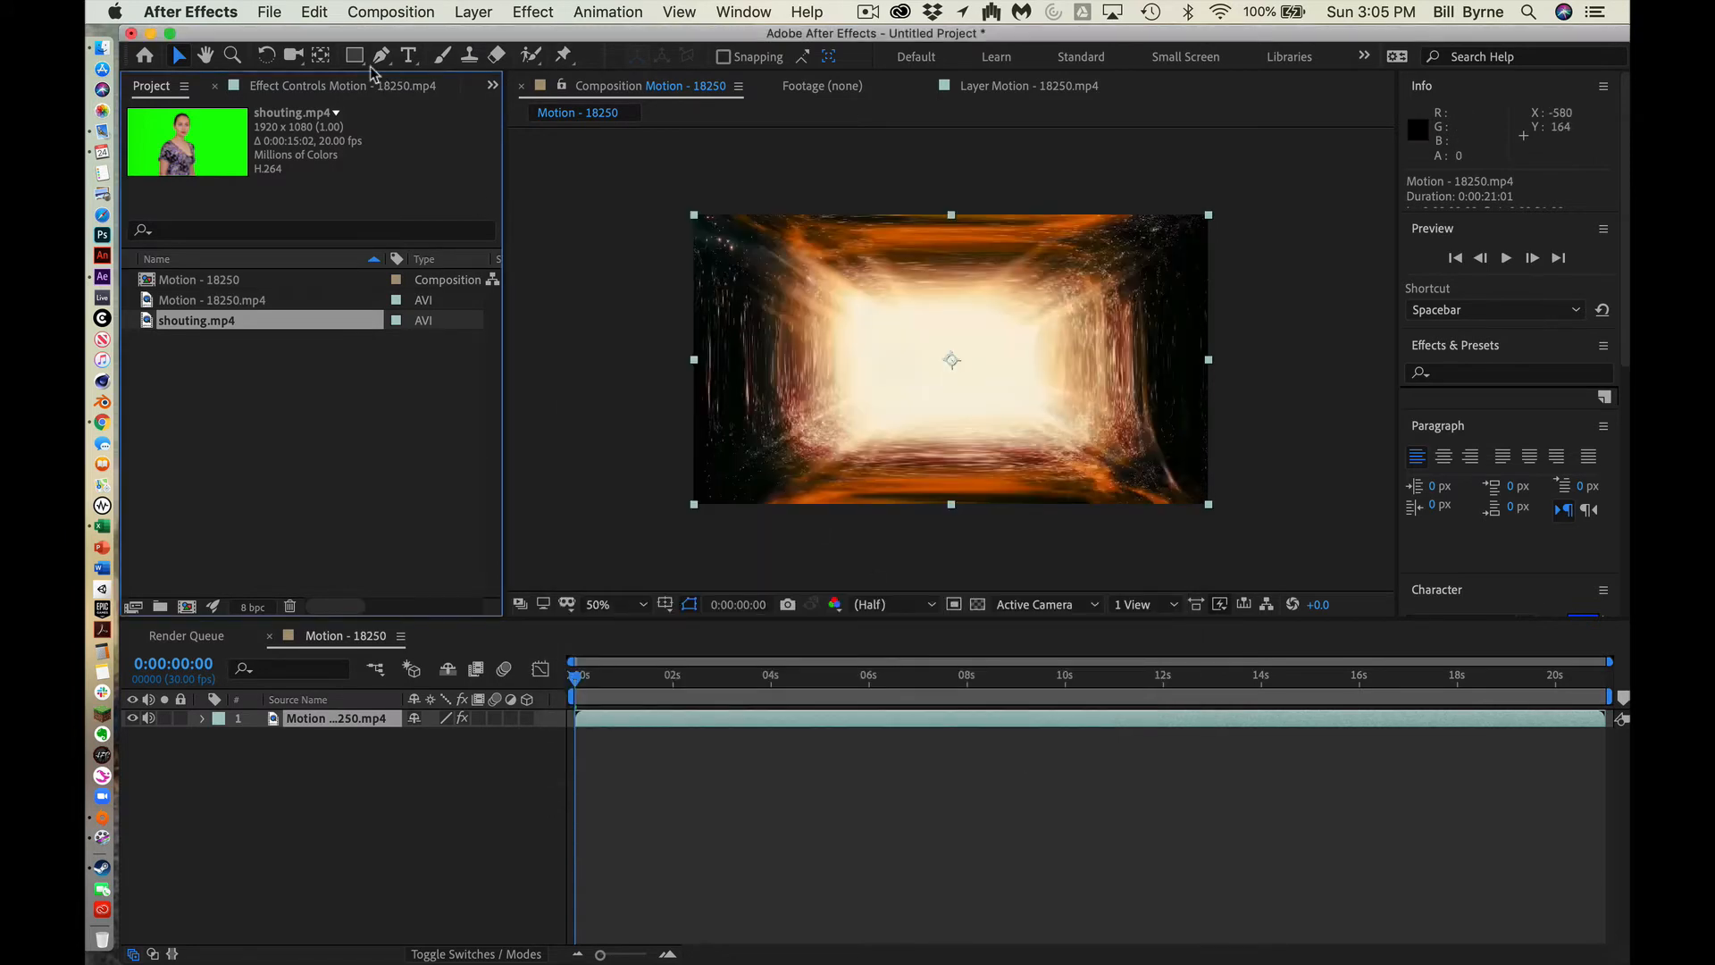
Step: Import Wildflowers - 39257.mp4 from the Footage For AE Lecture folder and create a new composition from it
left_click(272, 13)
mouse_move(350, 286)
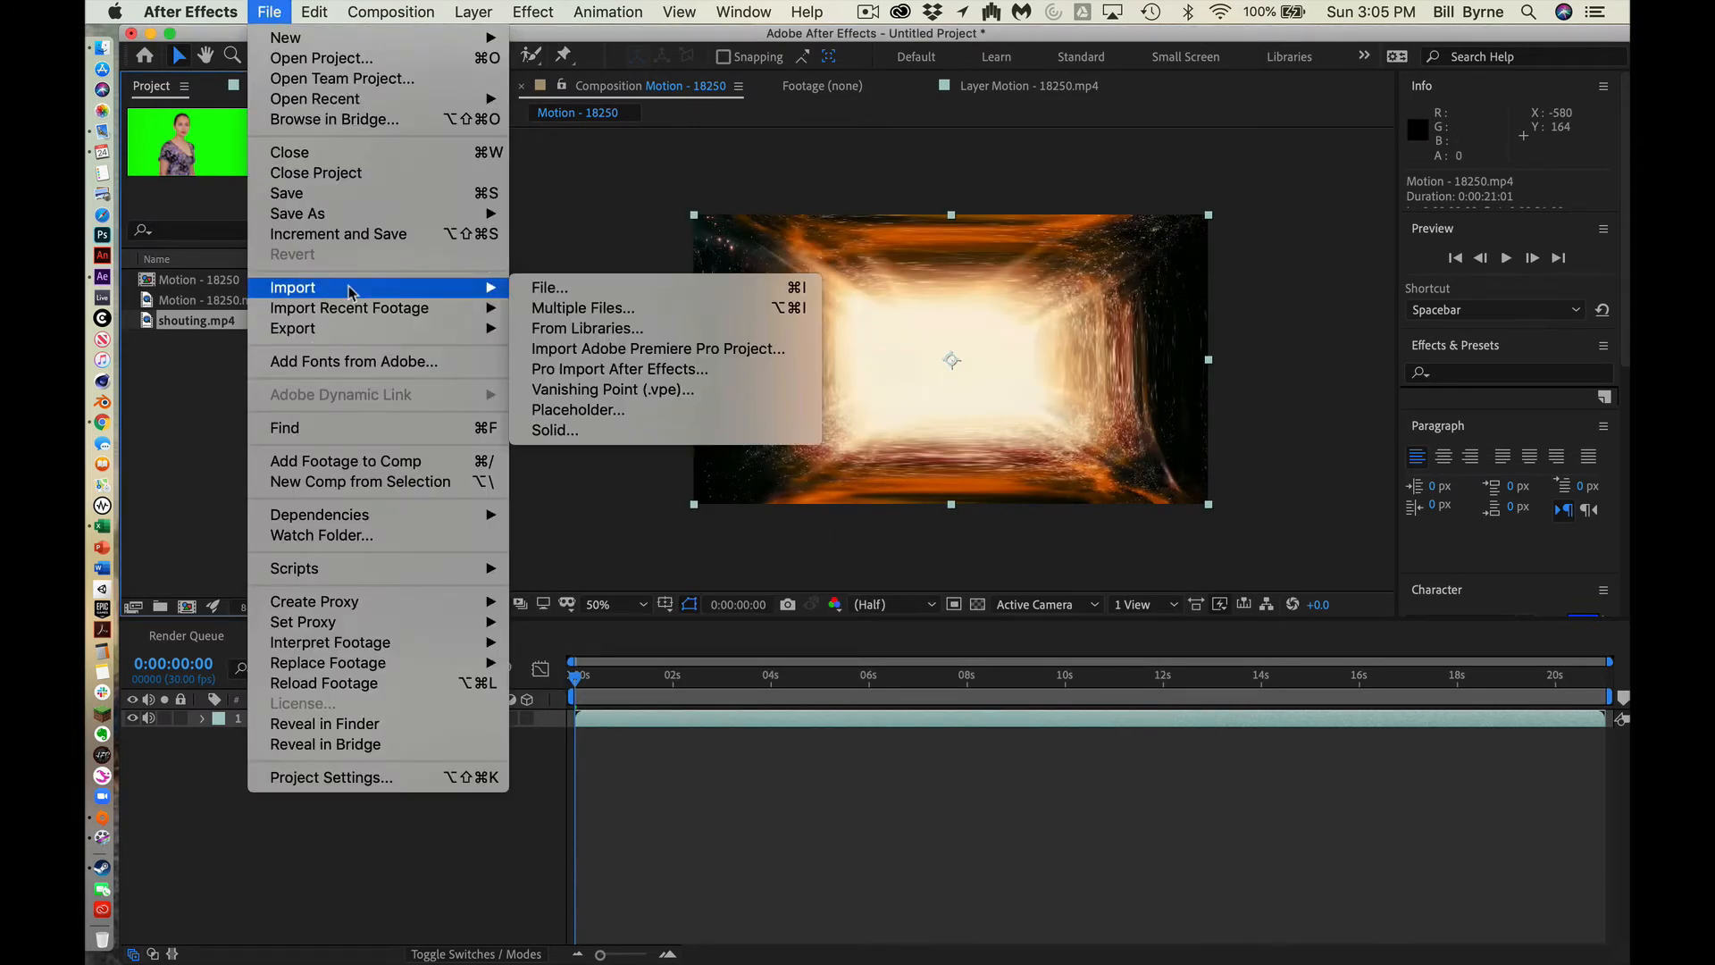
left_click(625, 288)
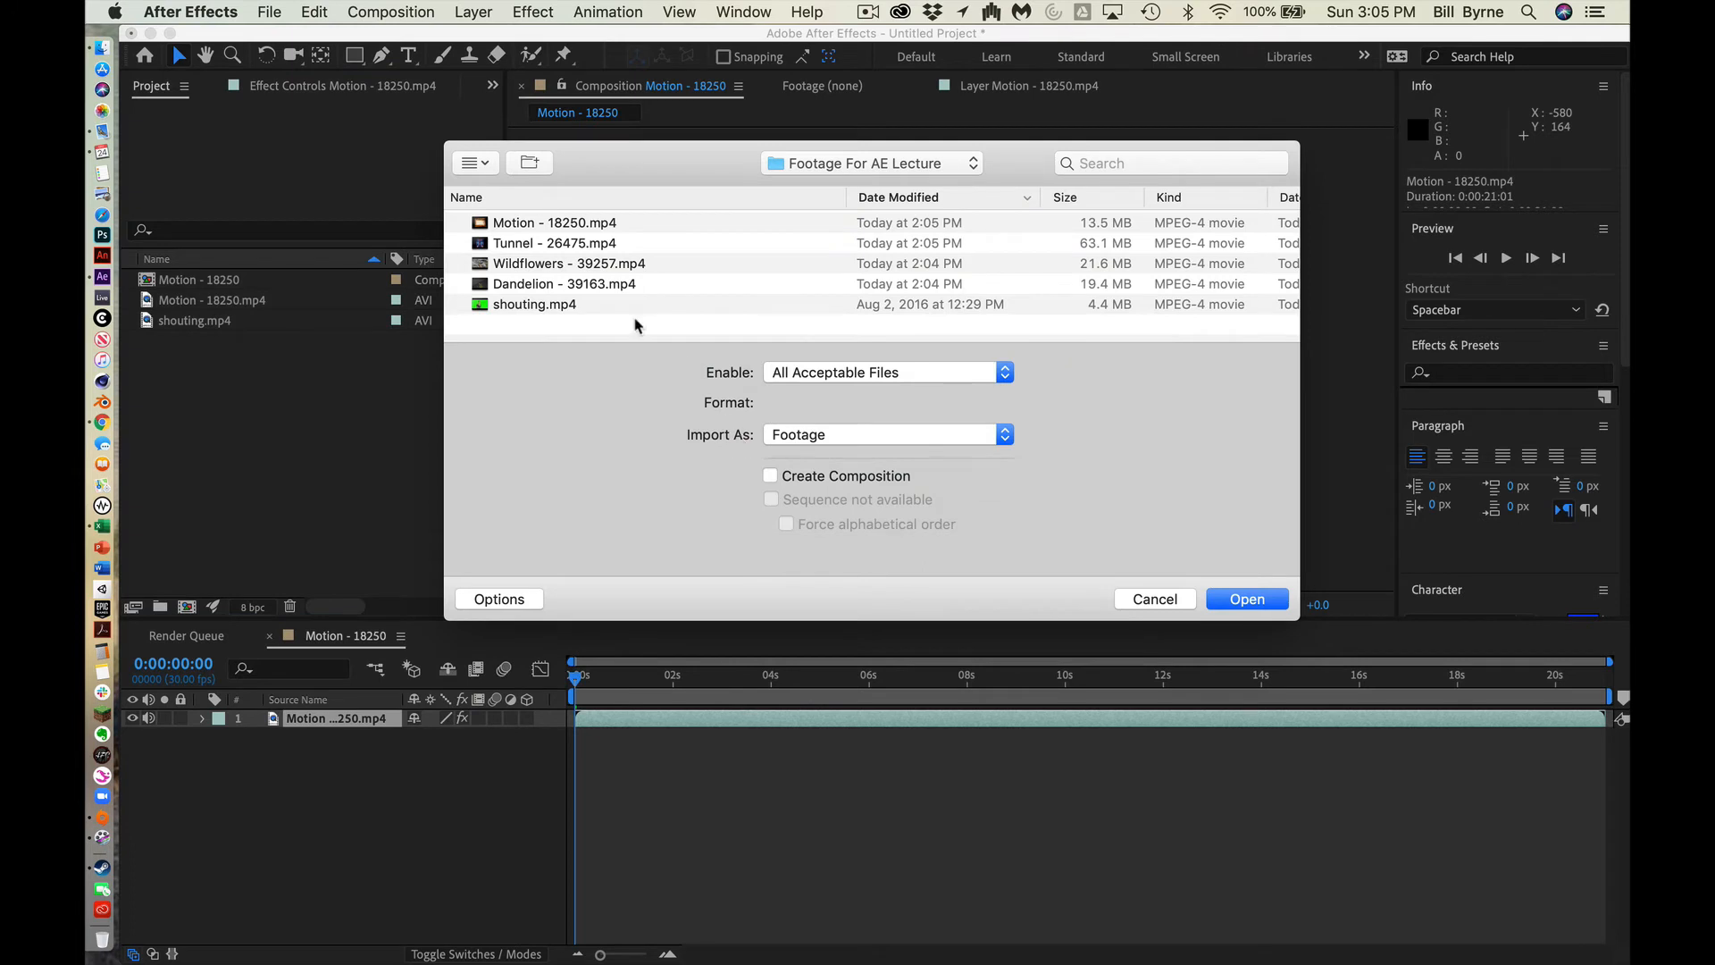
left_click(592, 263)
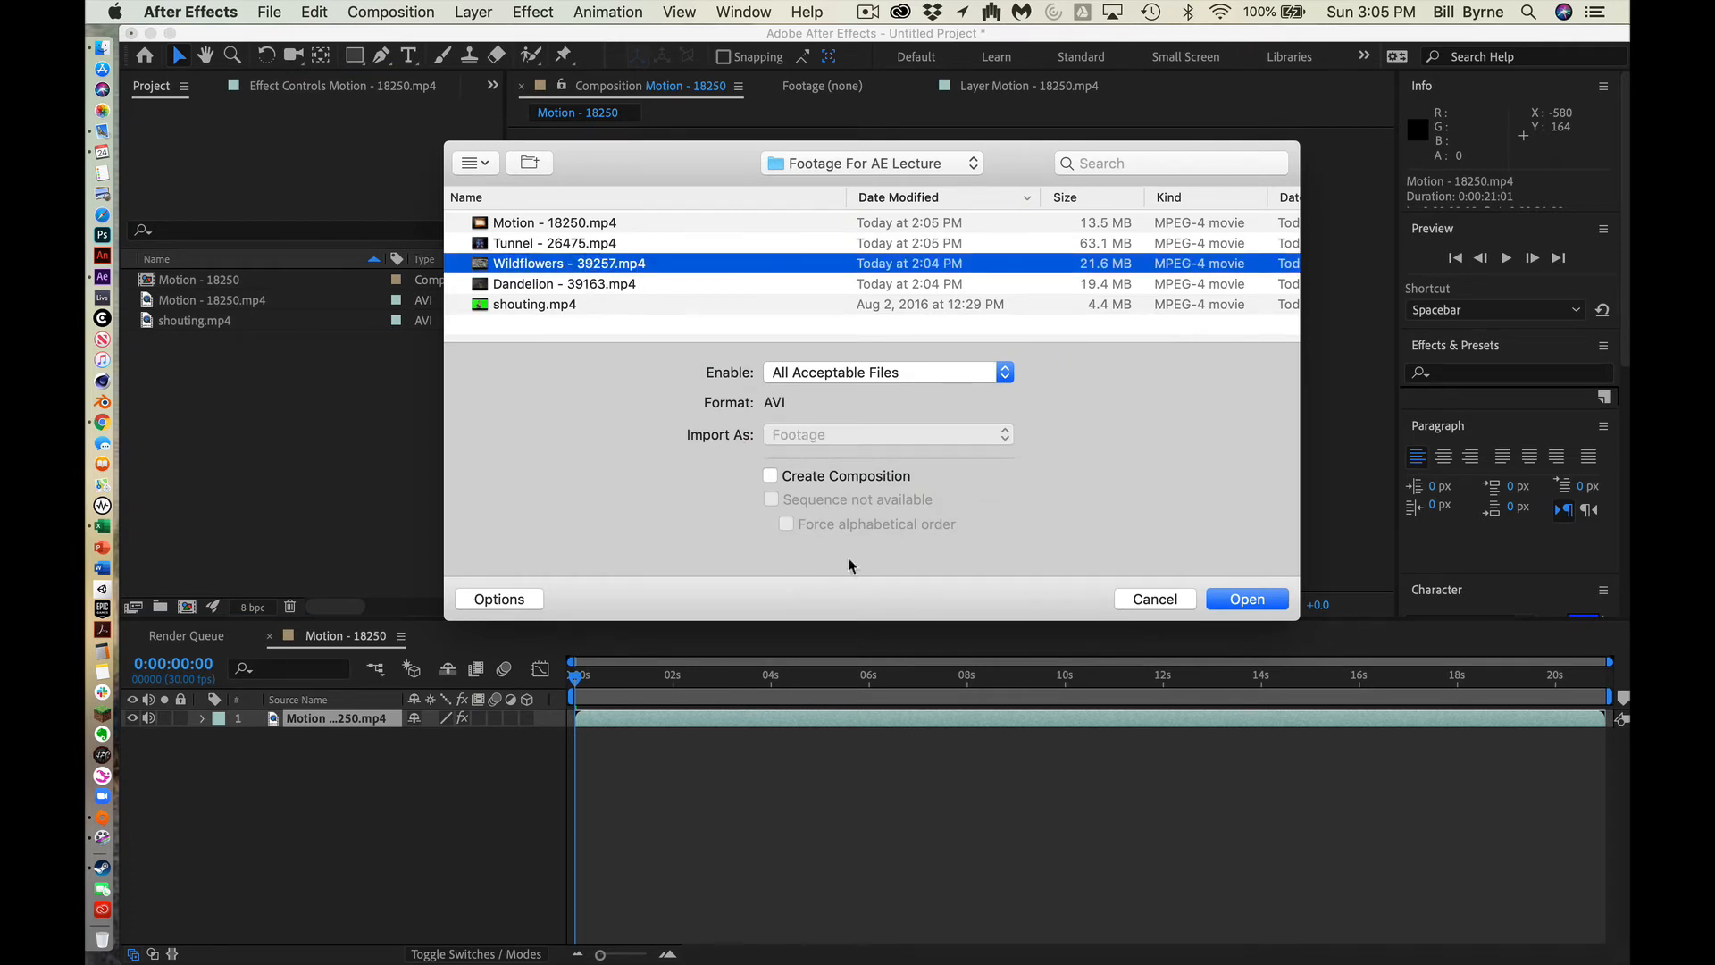
left_click(1220, 605)
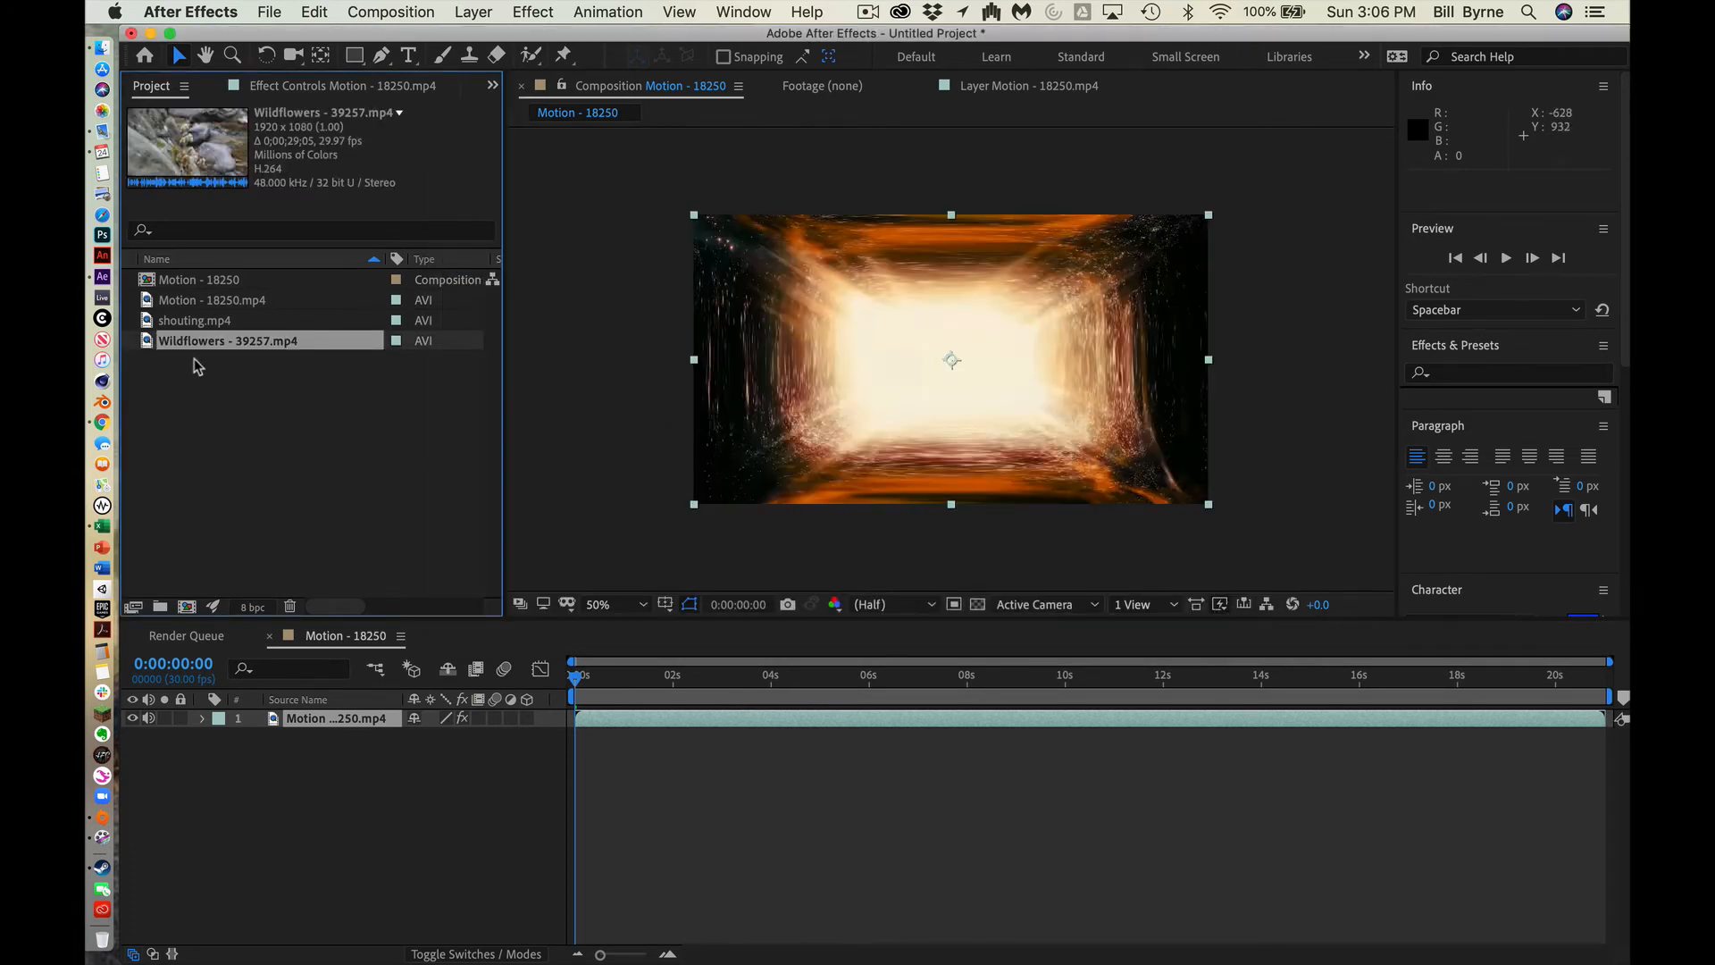
left_click_drag(148, 344, 187, 606)
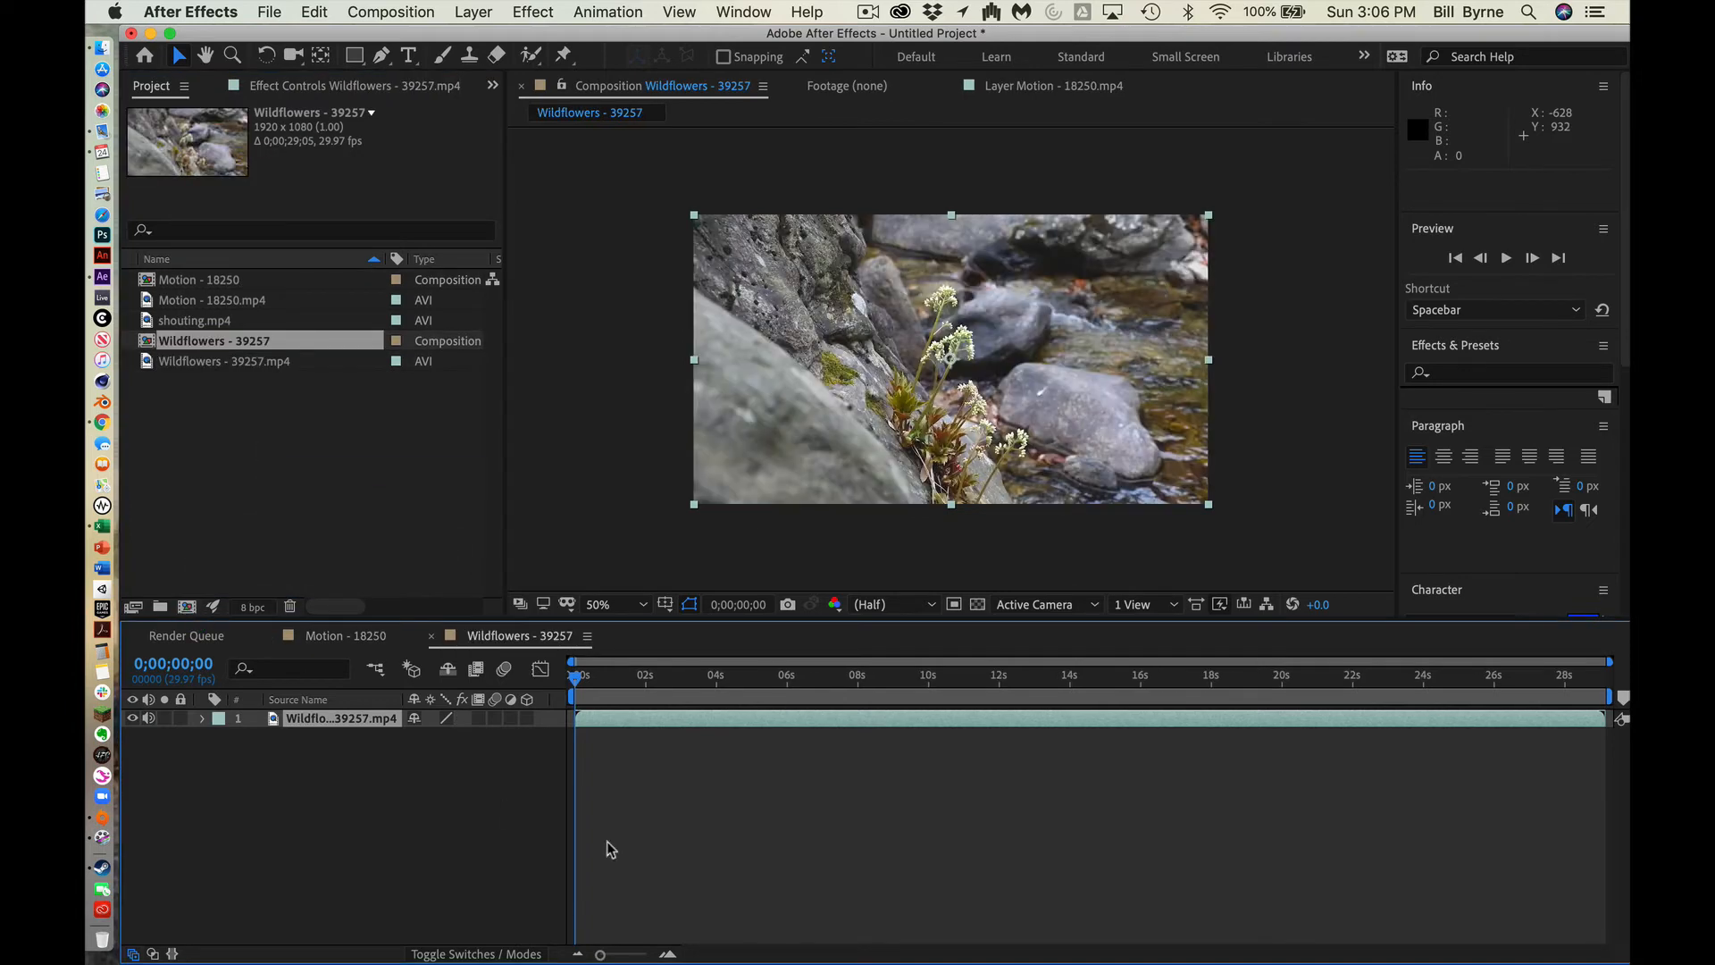
Step: Scrub through the wildflowers footage, return to 0;00;00;00, duplicate its layer and widen the layer name column
left_click_drag(576, 677, 1105, 677)
left_click_drag(1162, 592, 425, 573)
left_click_drag(597, 683, 526, 688)
key("super+d")
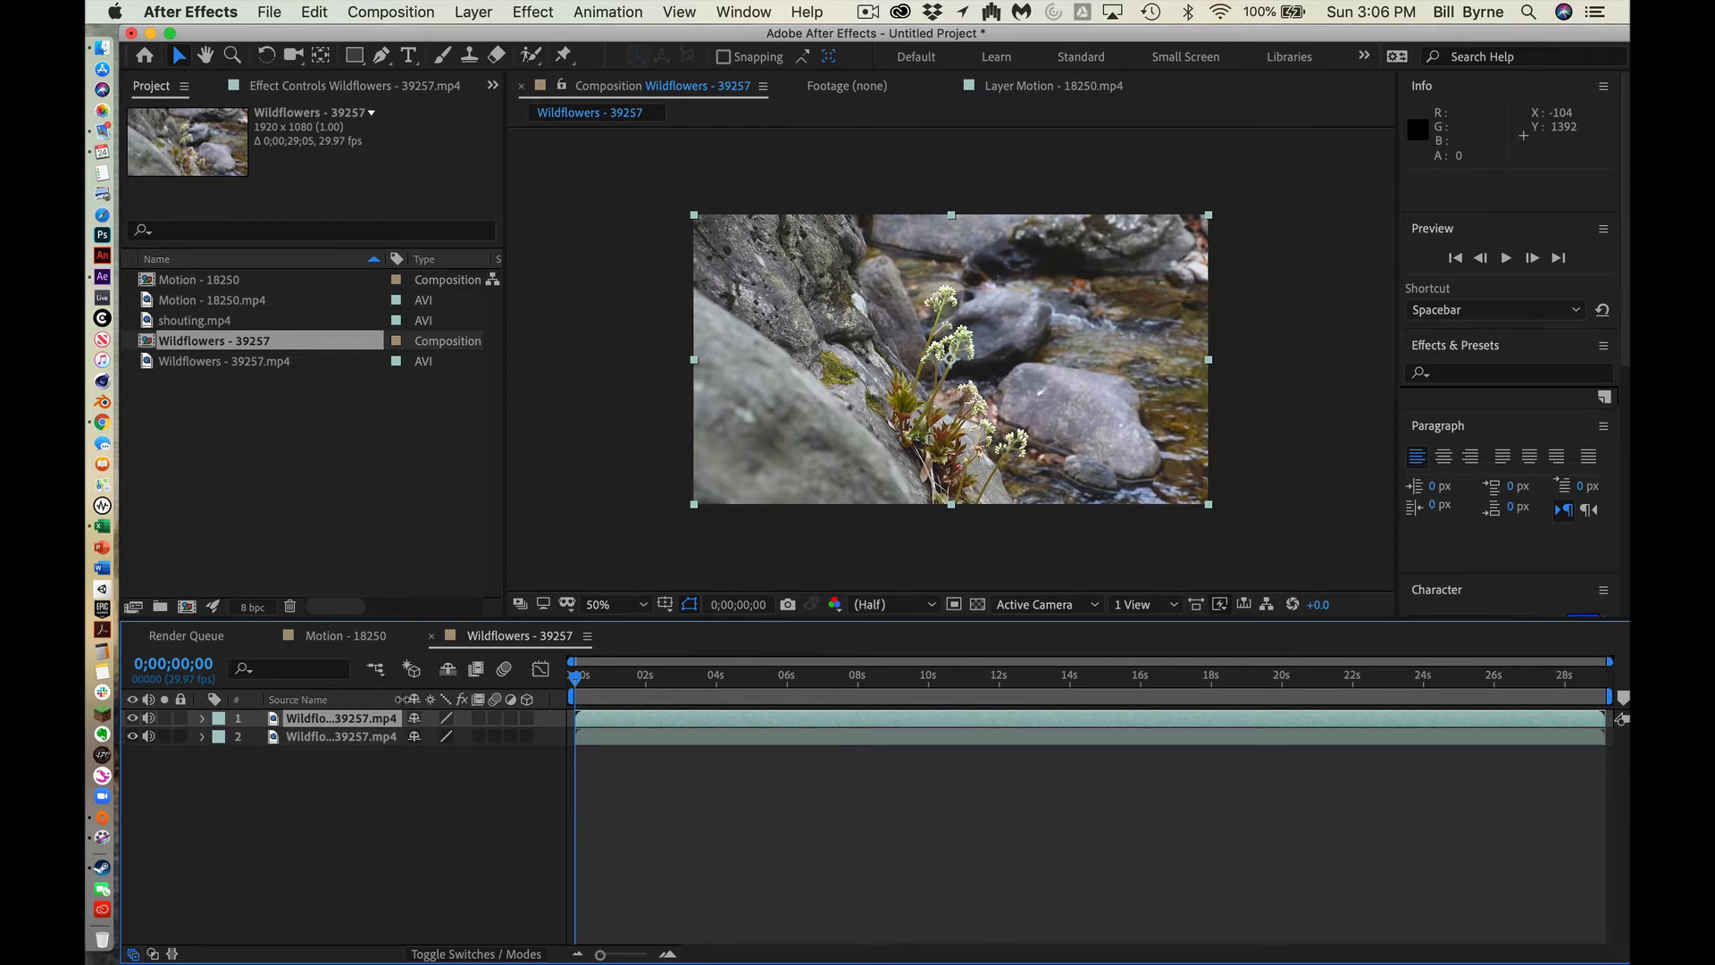
left_click_drag(570, 706, 663, 706)
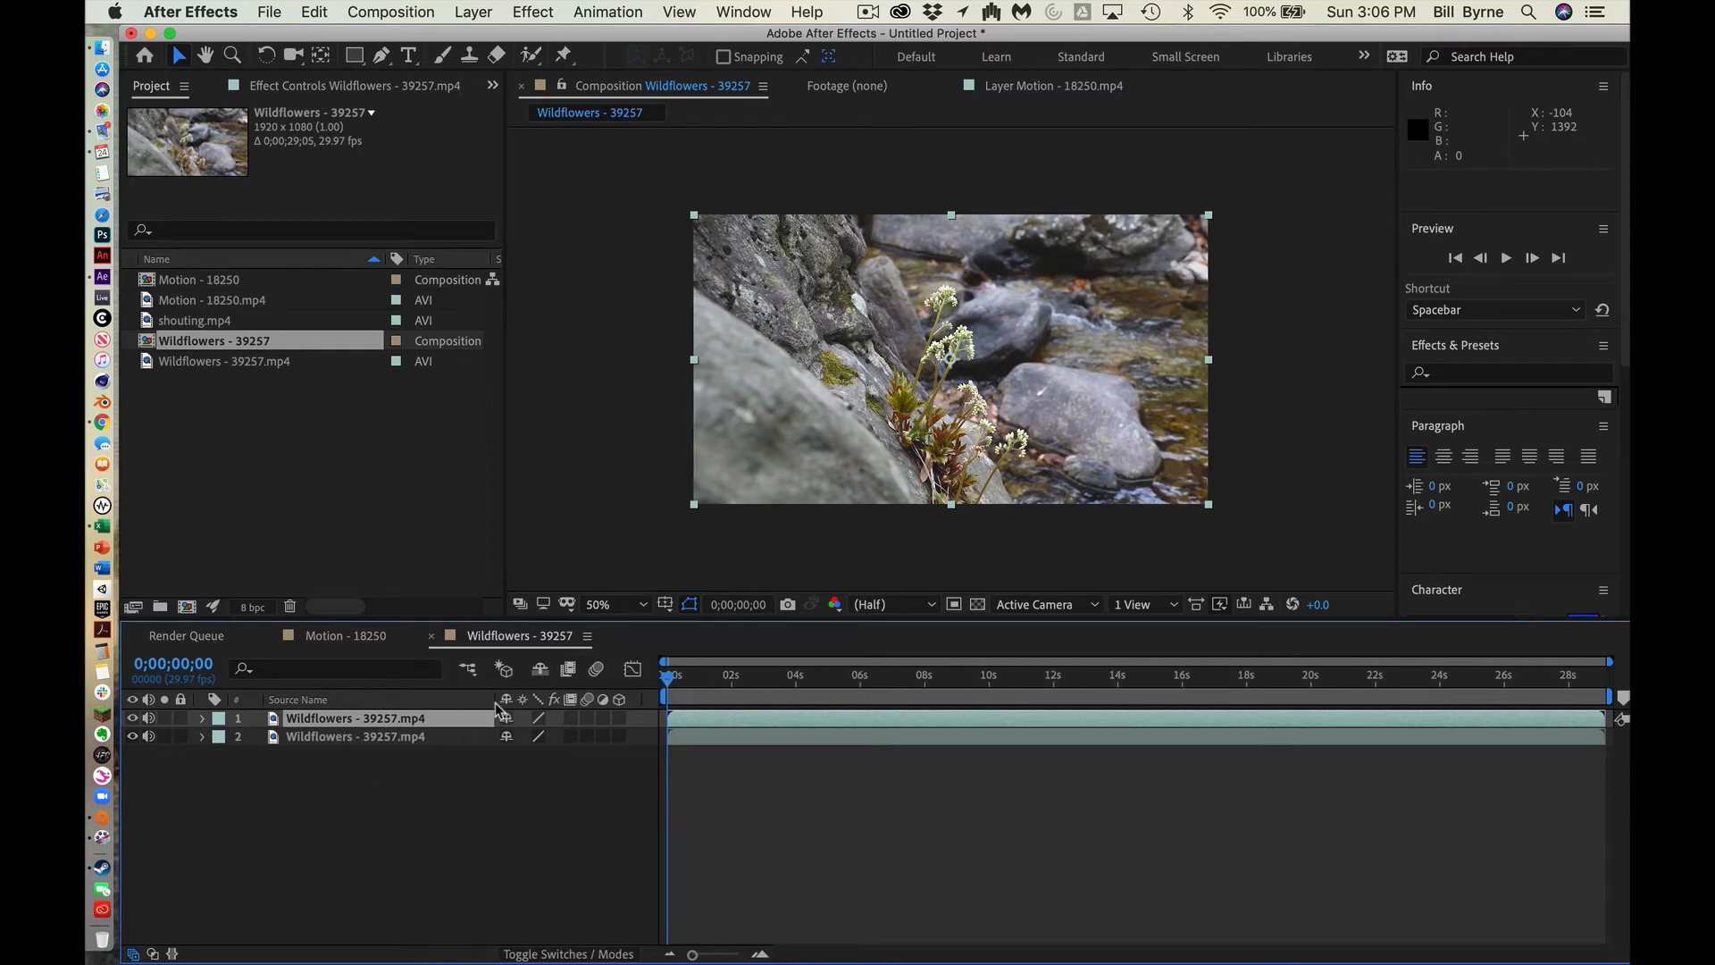
Step: Rename the lower Wildflowers - 39257.mp4 layer as original
left_click(370, 737)
key("Return")
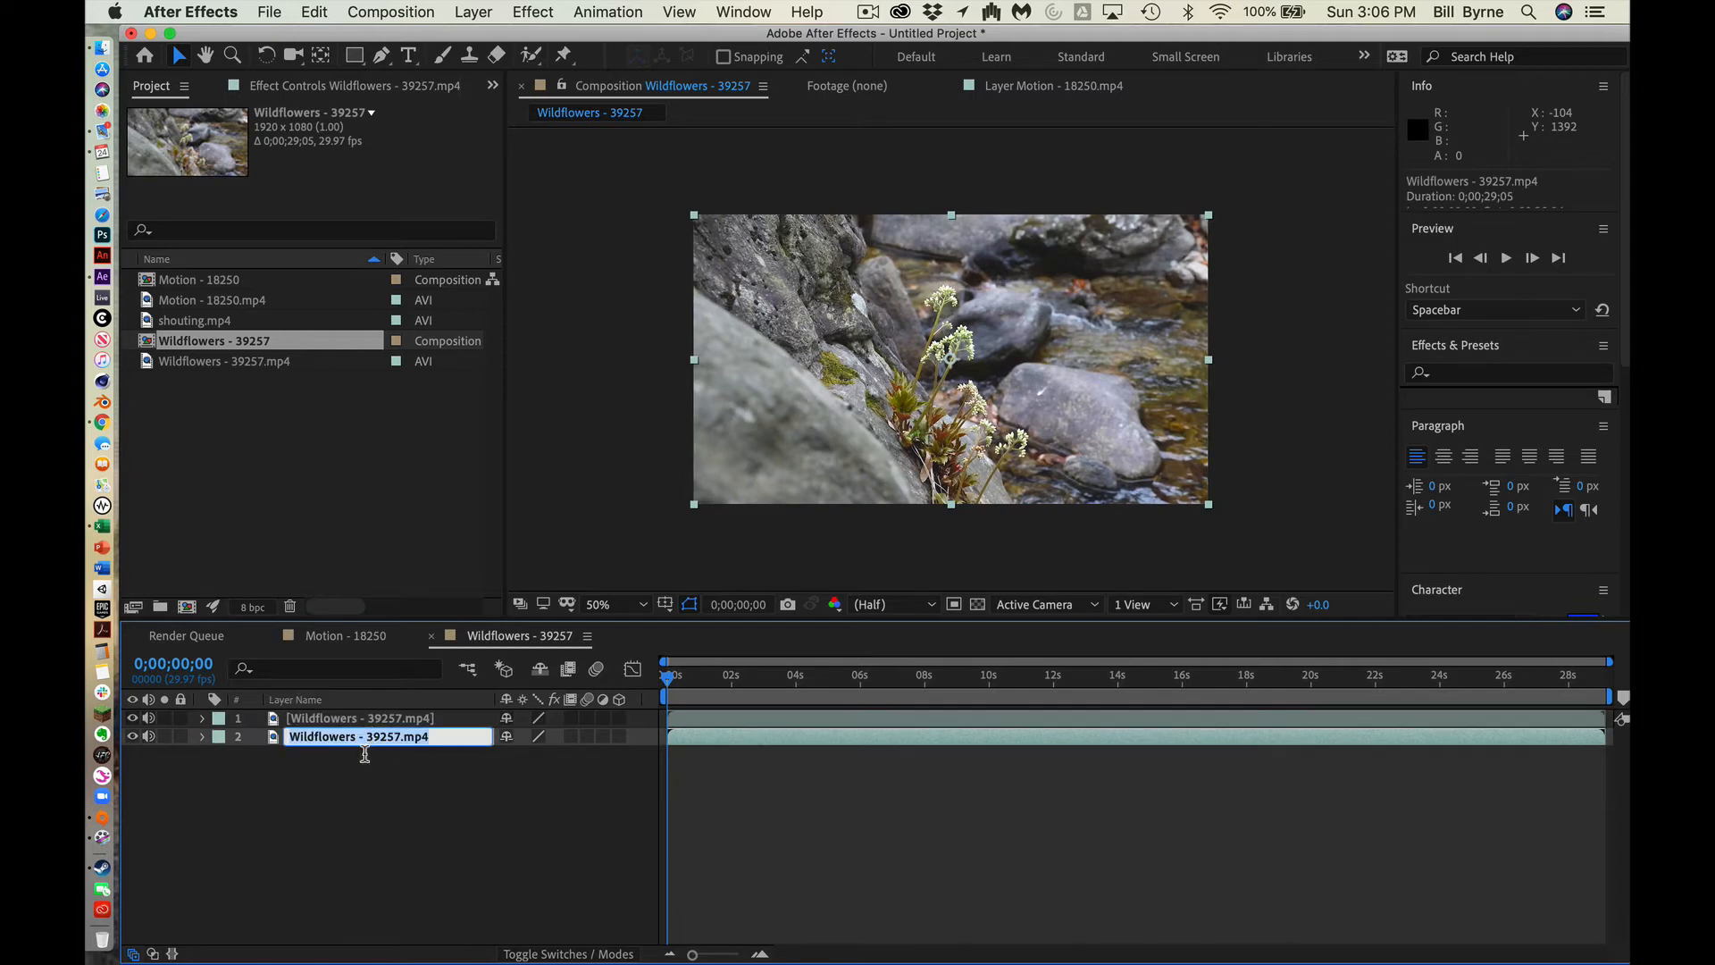
type("origianl")
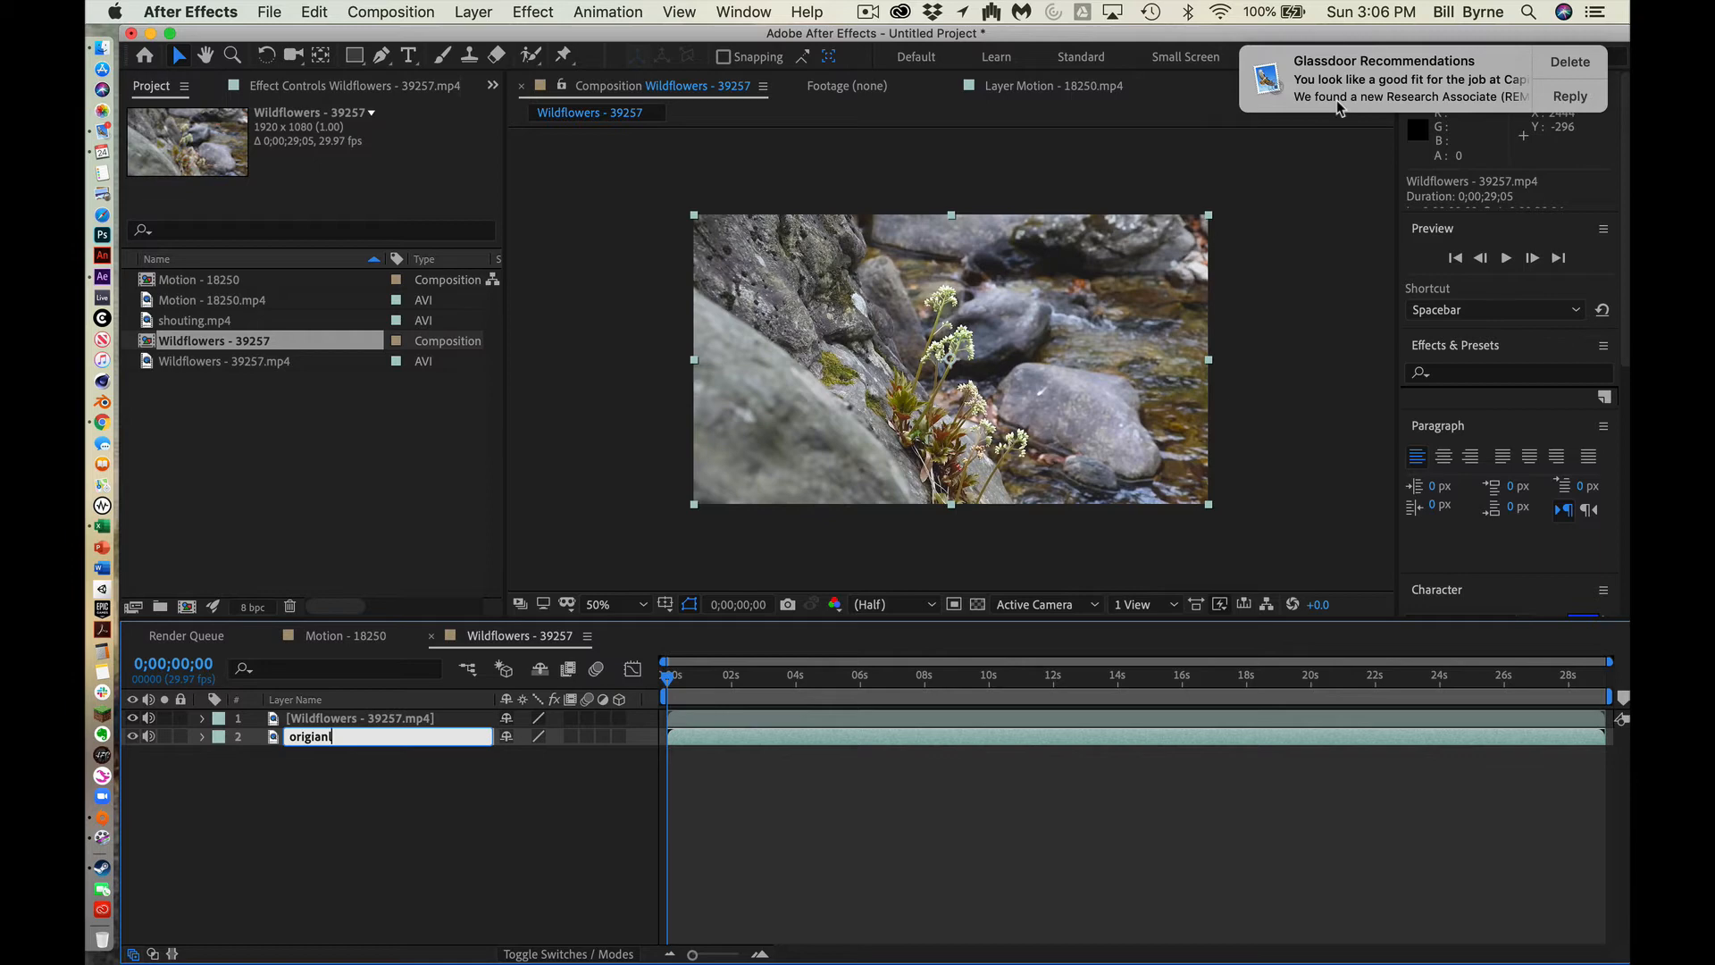
left_click_drag(1337, 100, 1631, 88)
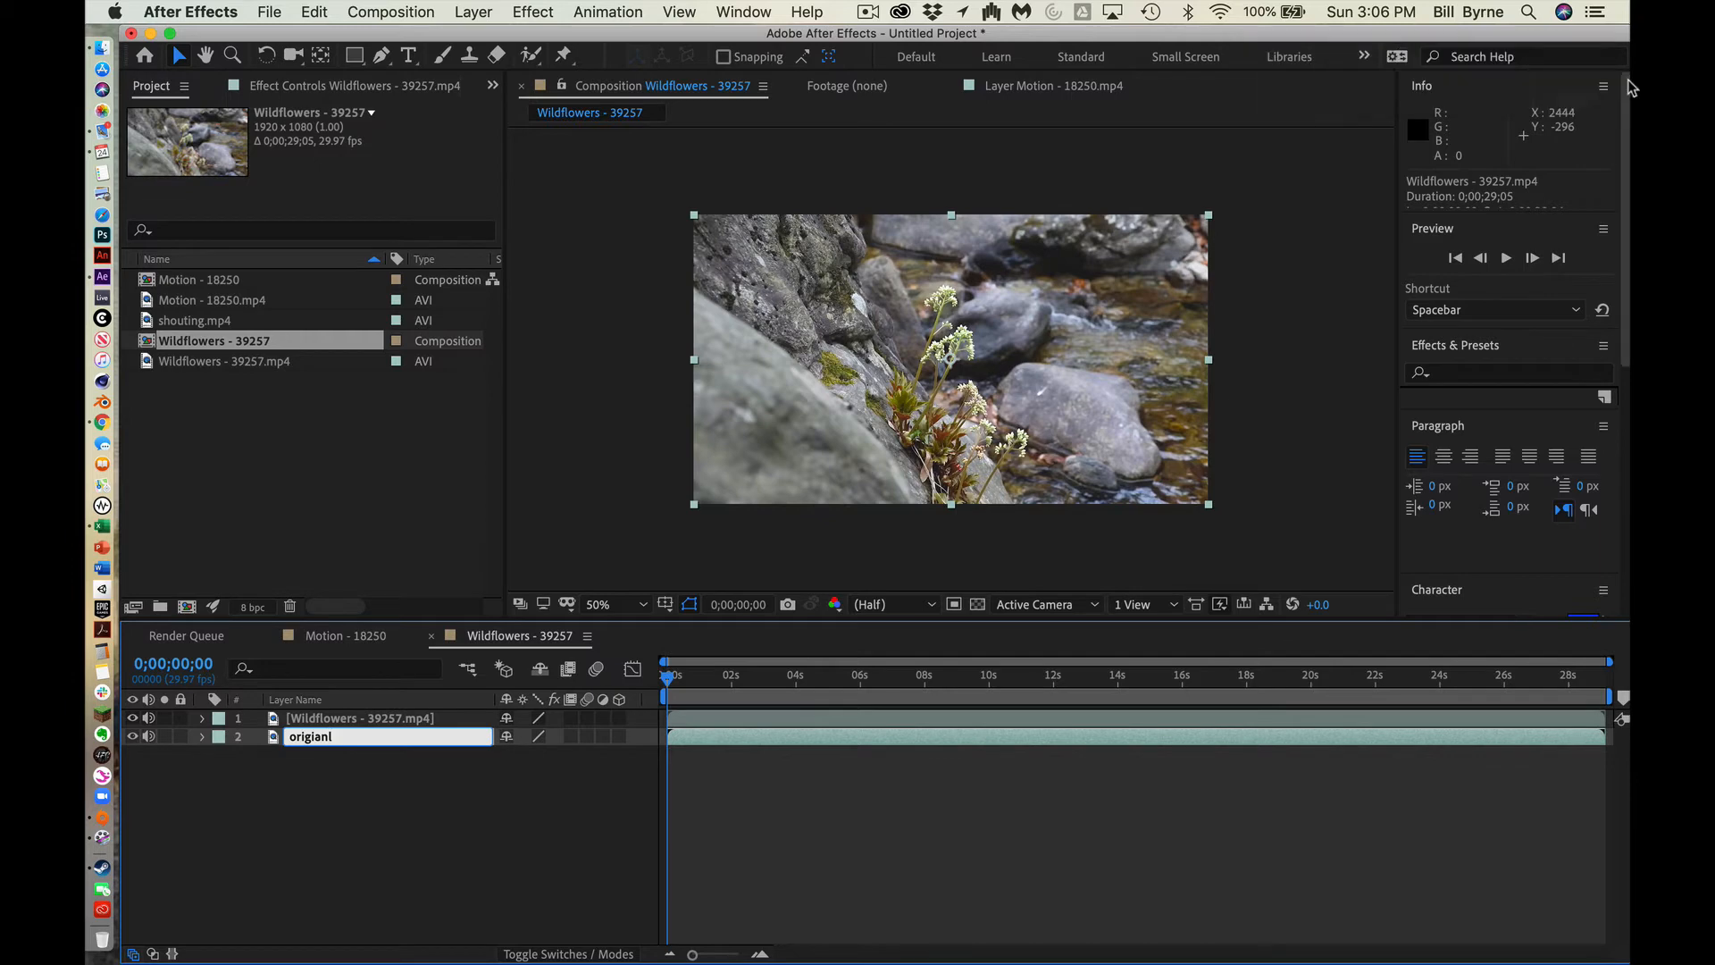
left_click(375, 938)
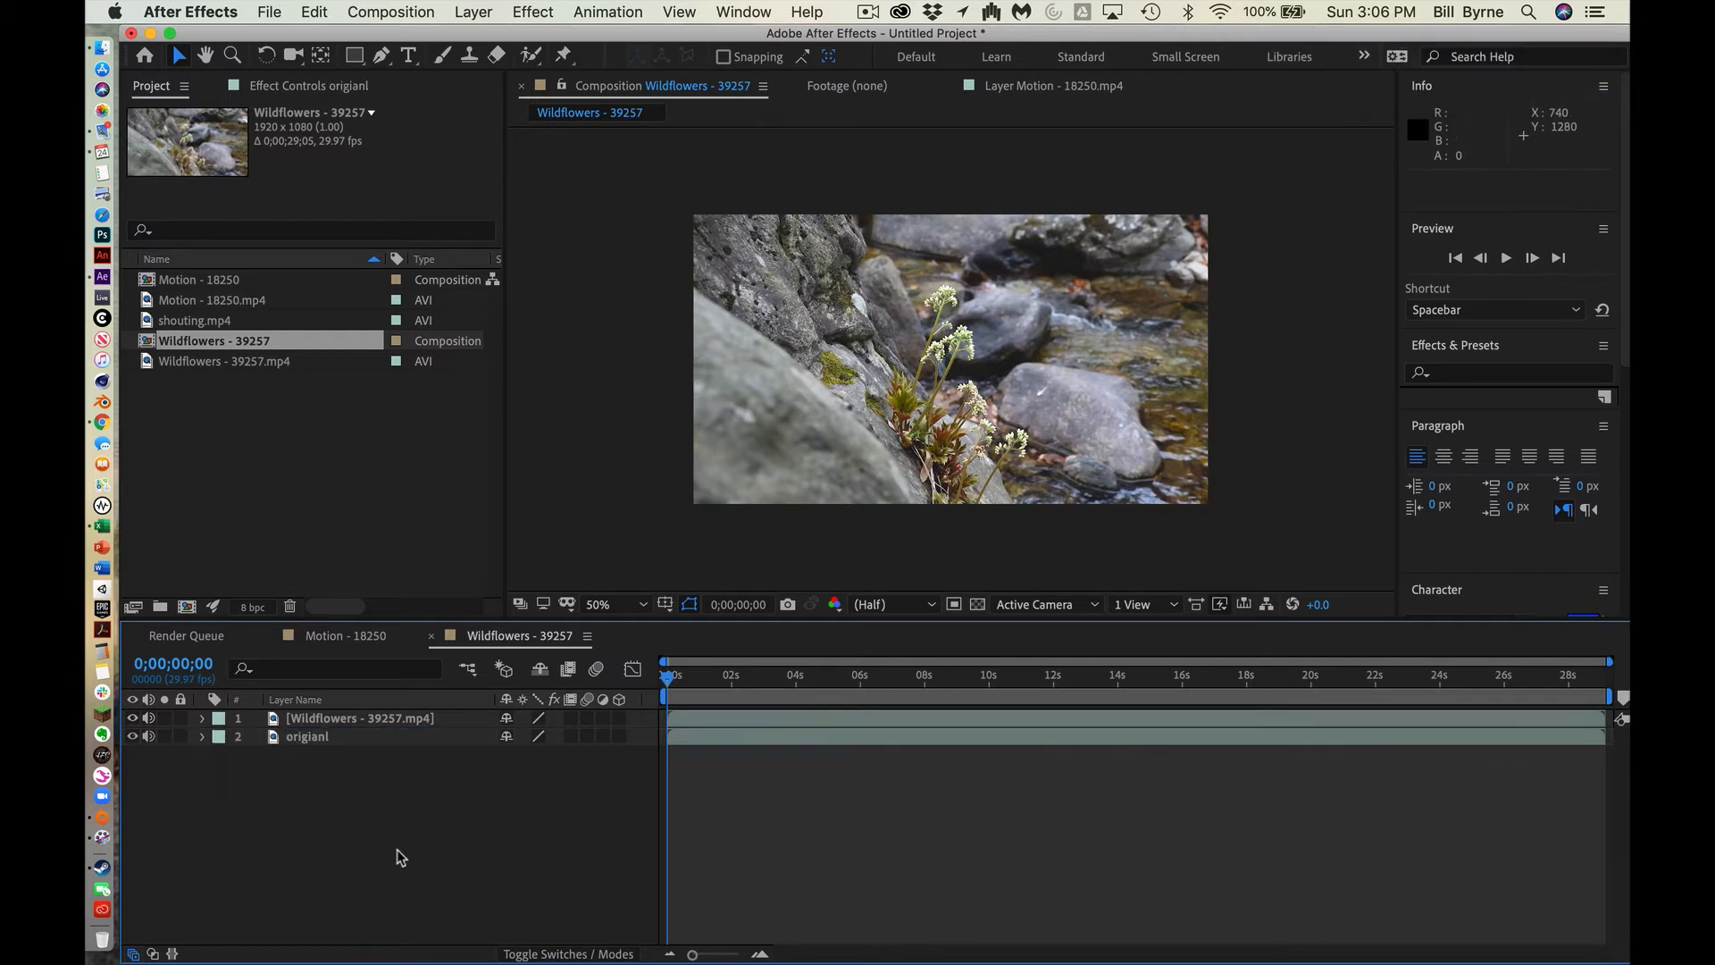
left_click(322, 736)
key("Return")
left_click(332, 736)
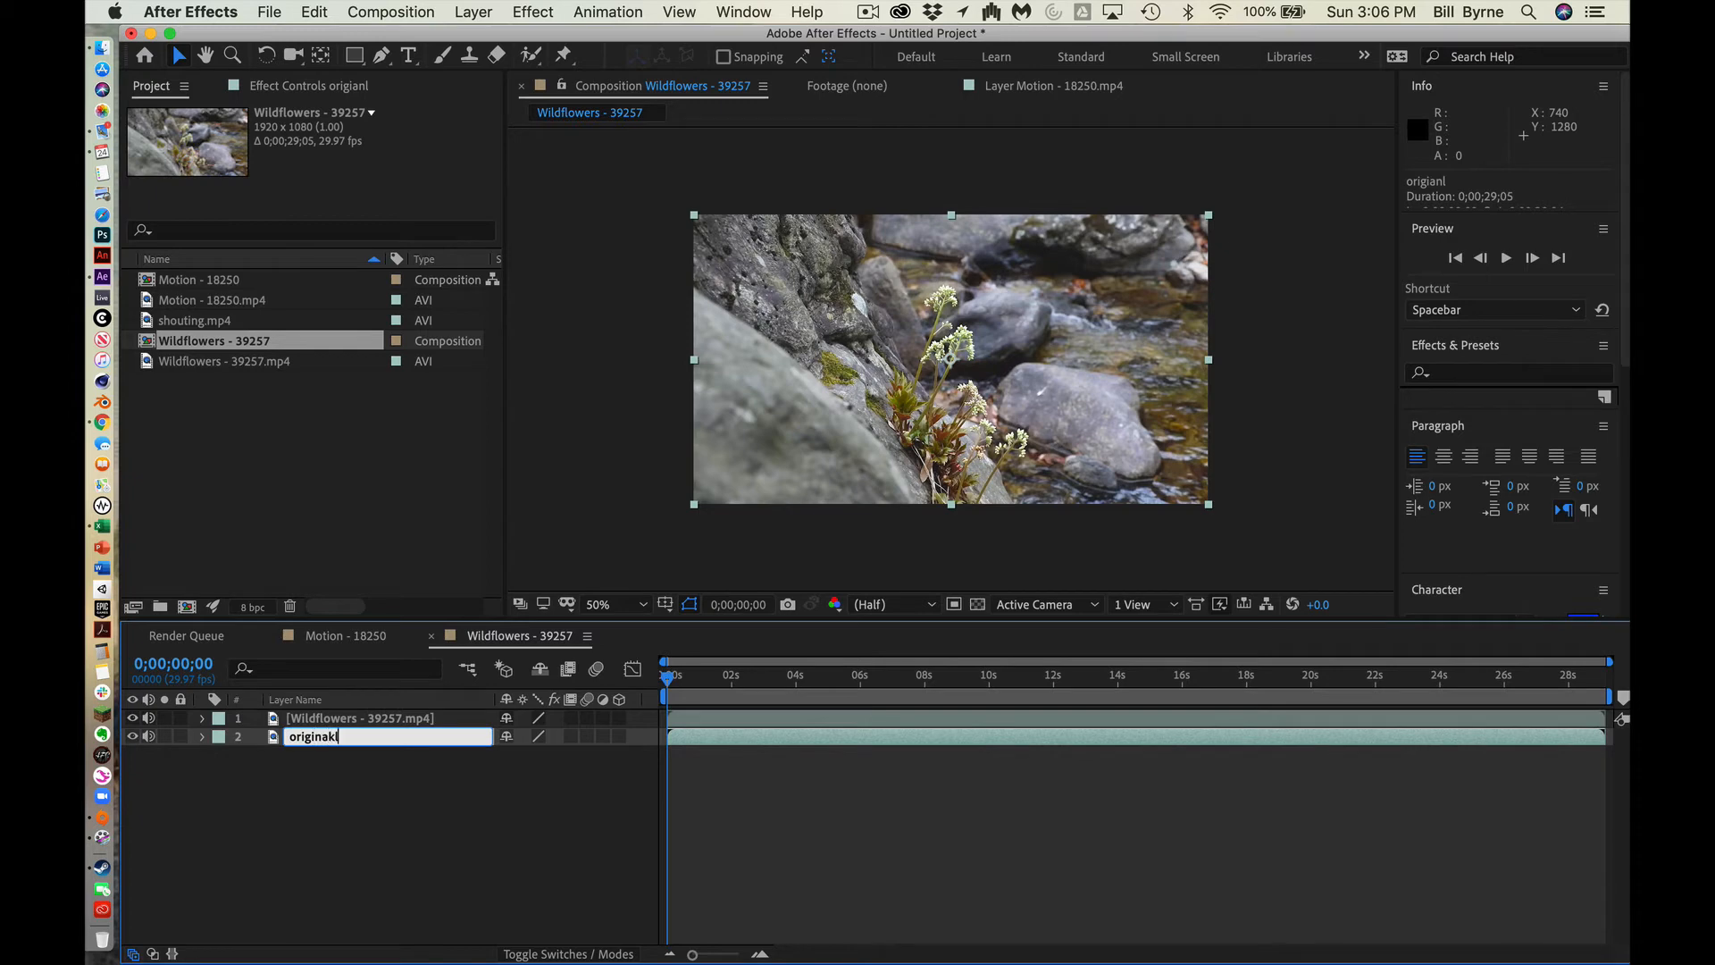
Step: Rename the upper Wildflowers - 39257.mp4 layer as treated and leave it selected
left_click(302, 720)
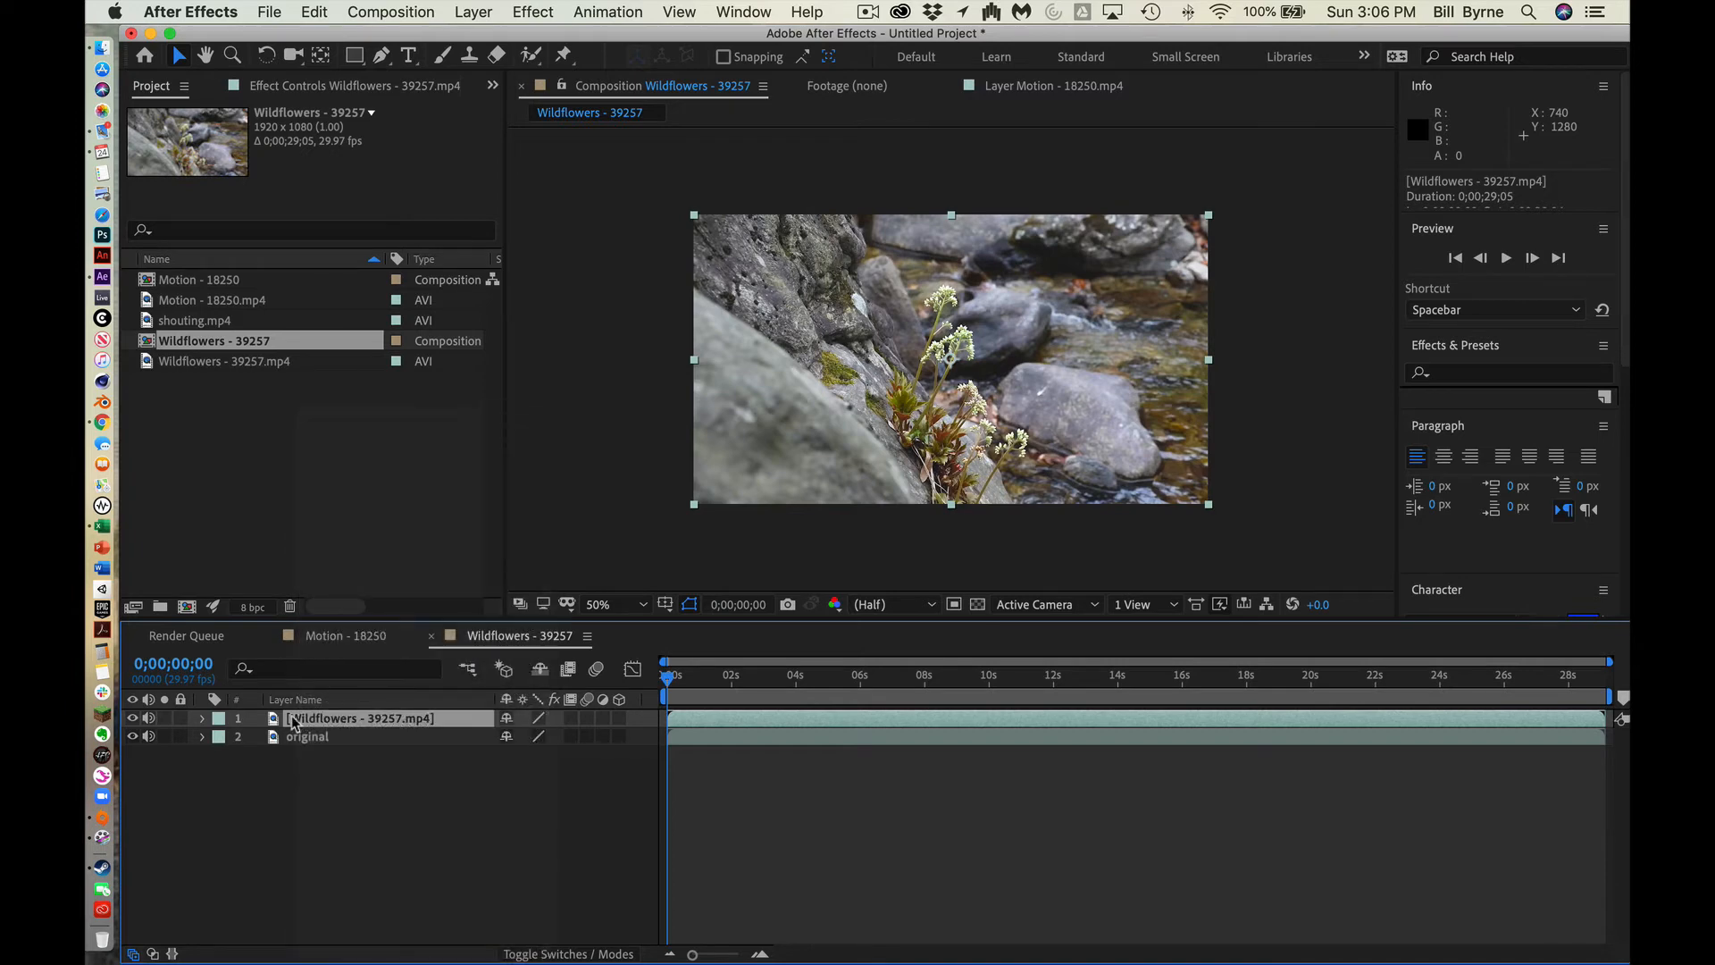
key("Return")
type("treat")
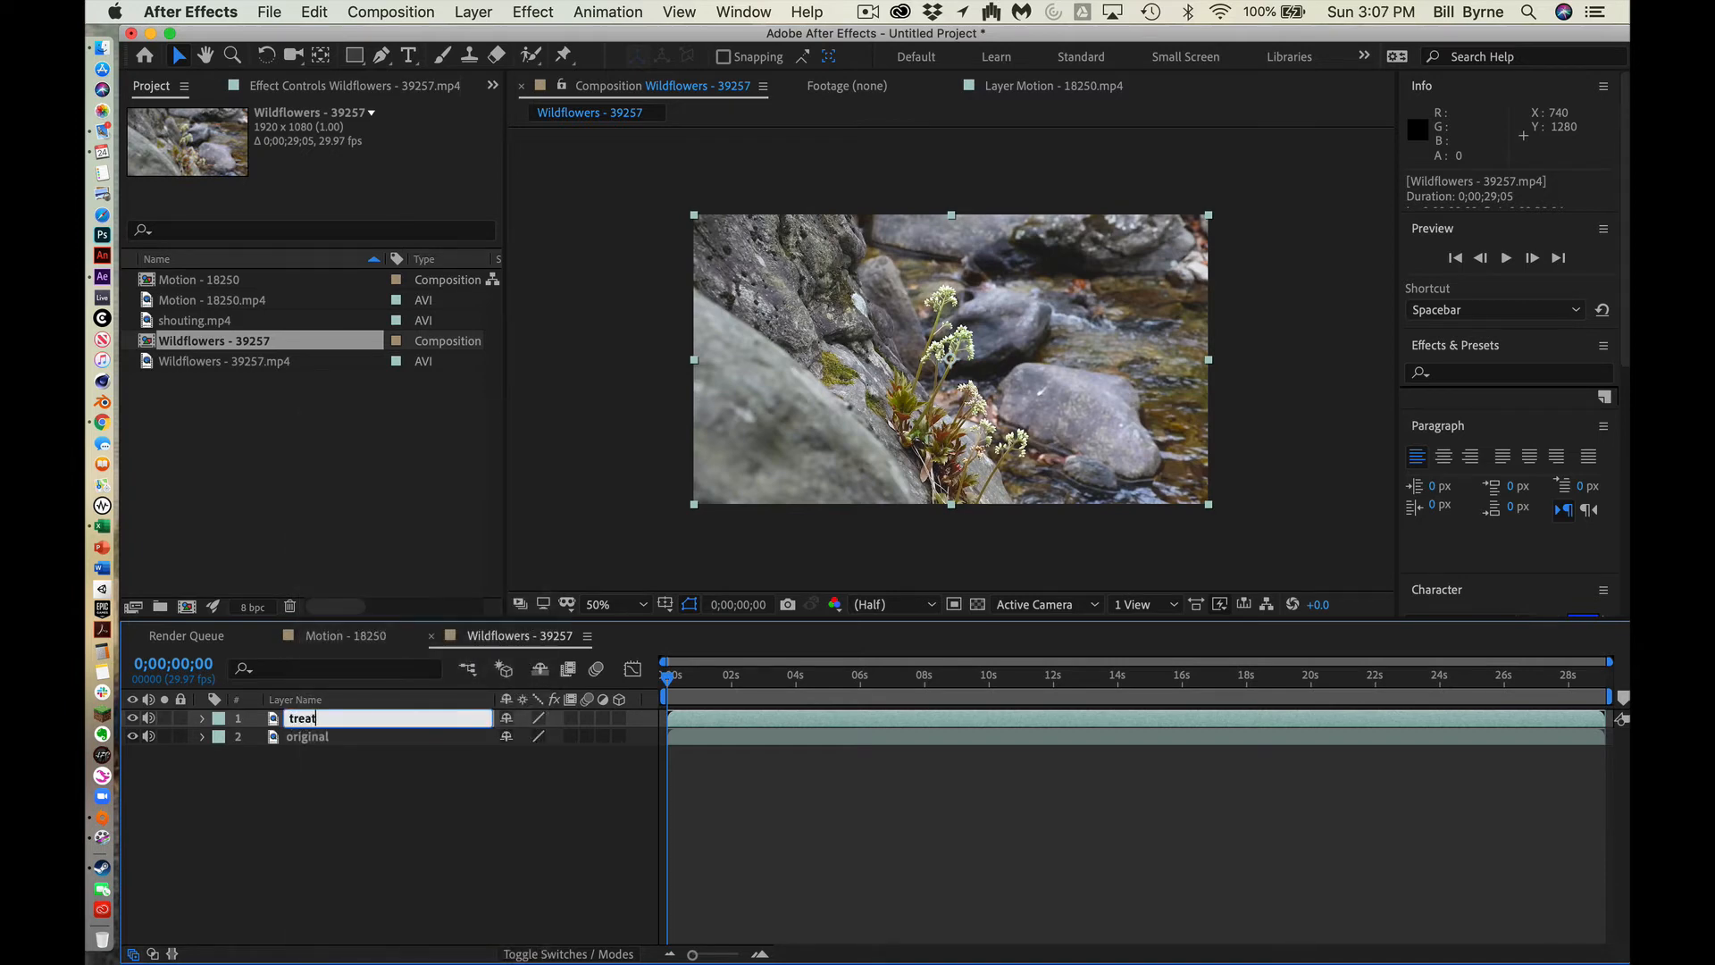
type("ed")
key("Return")
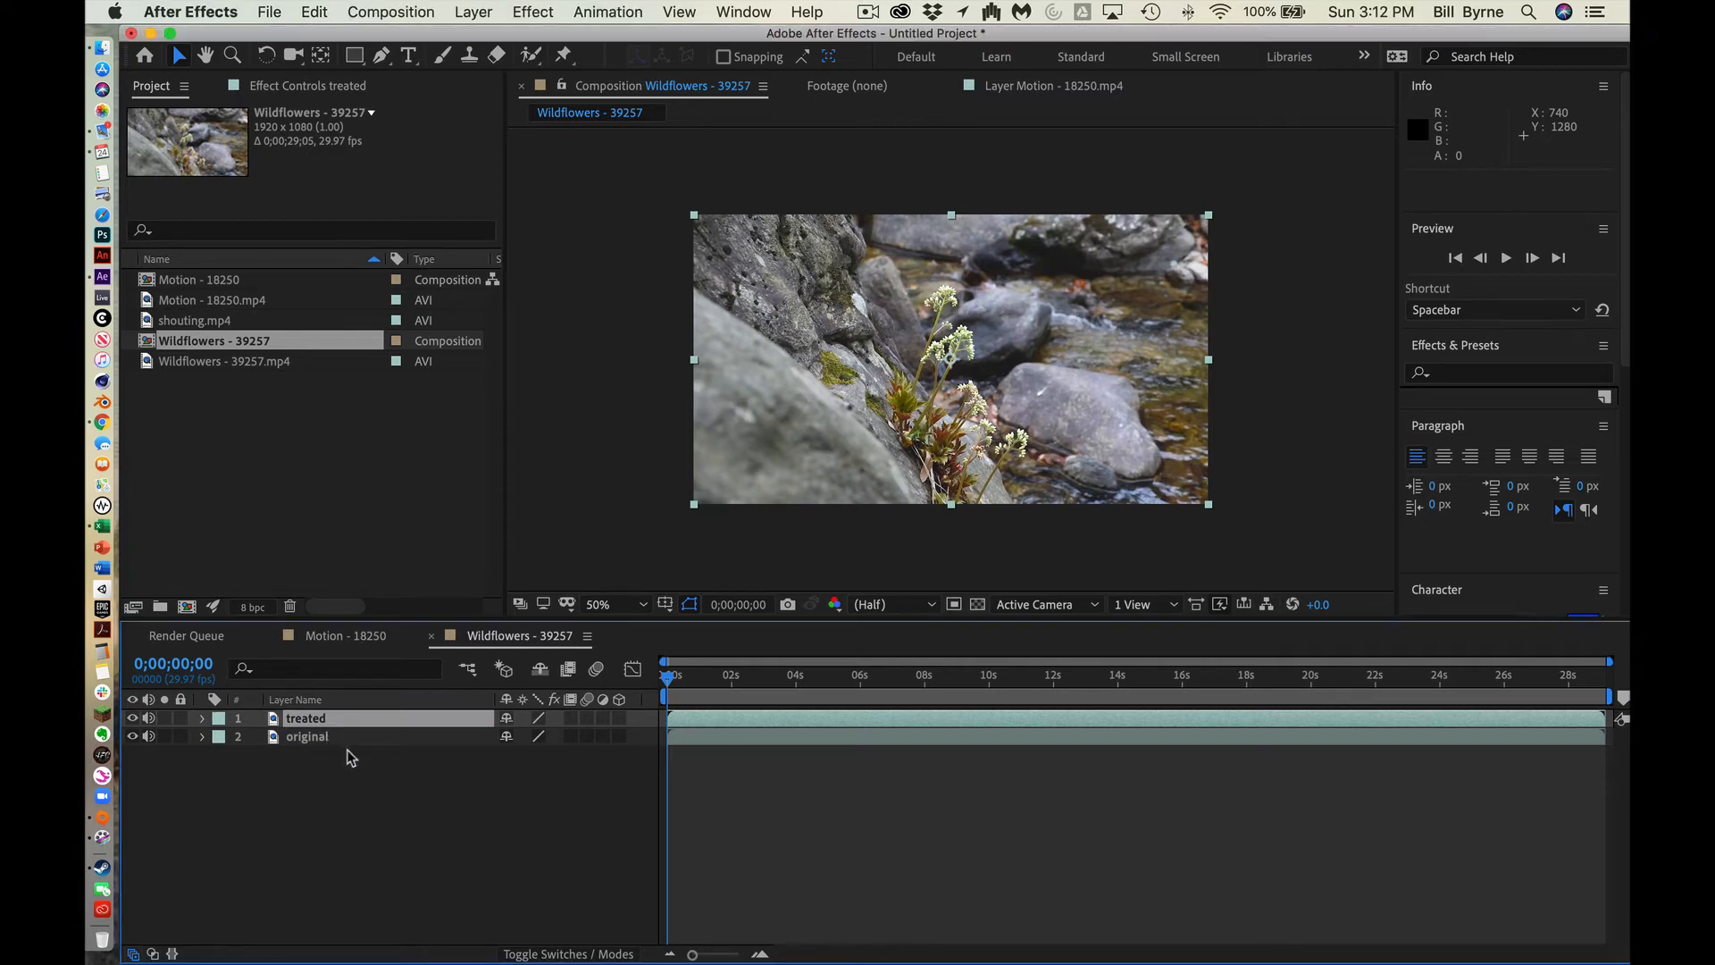
left_click(337, 749)
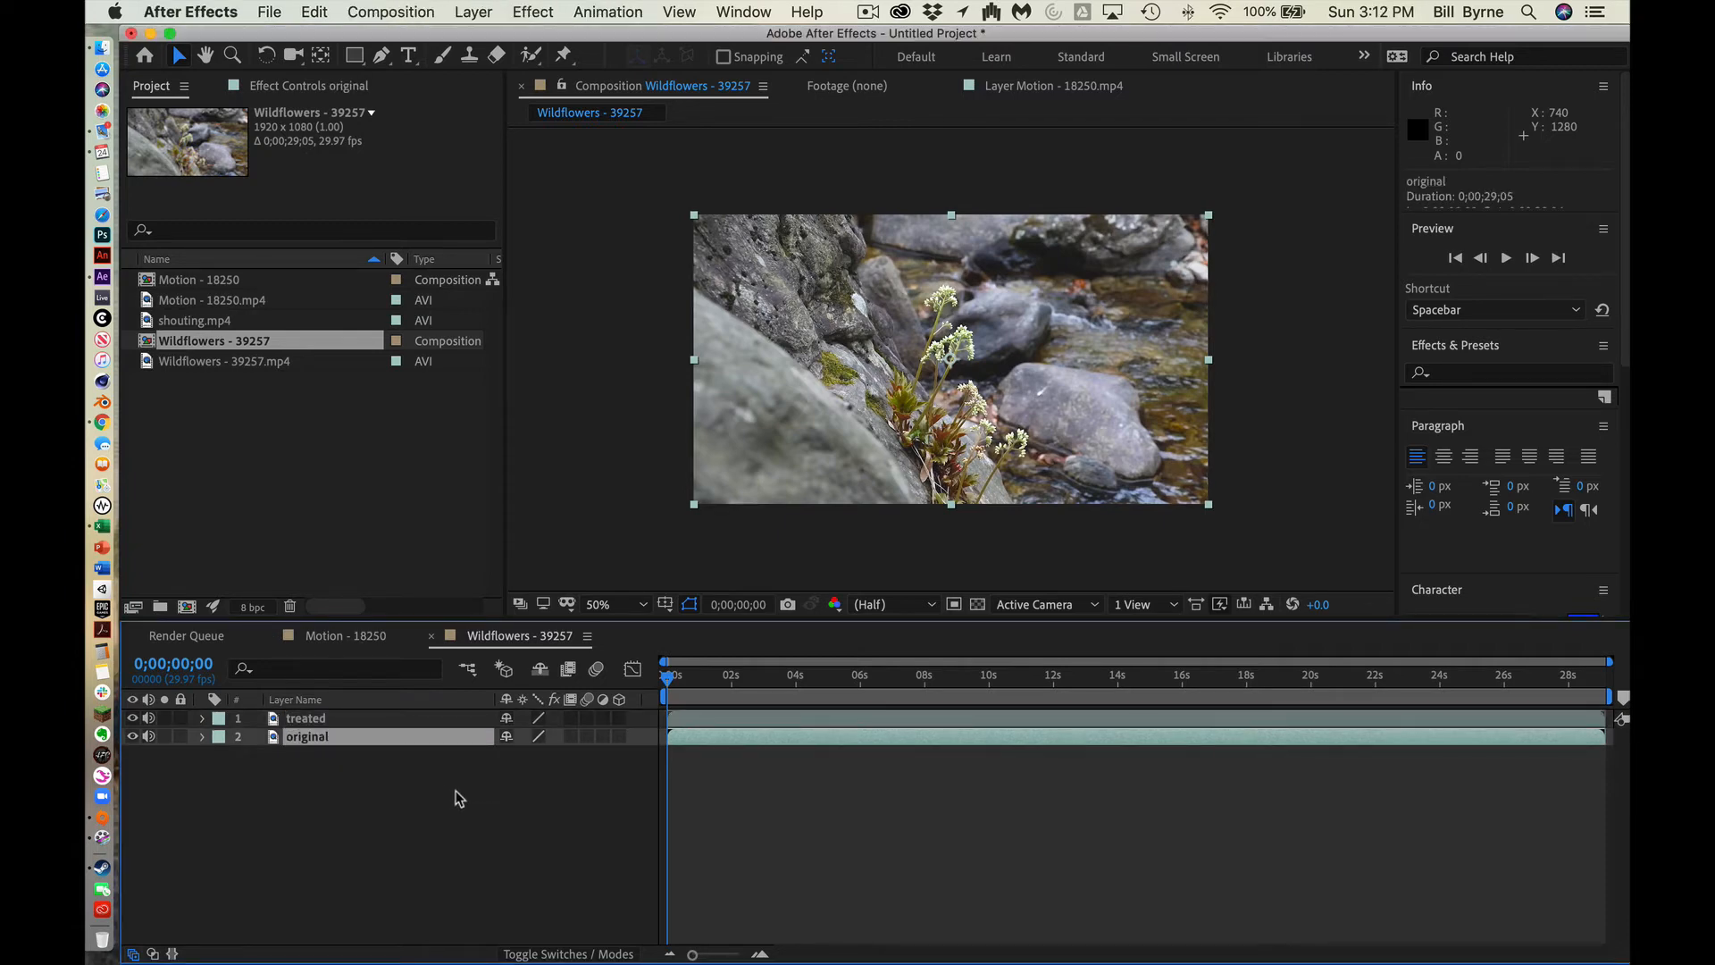
left_click(319, 720)
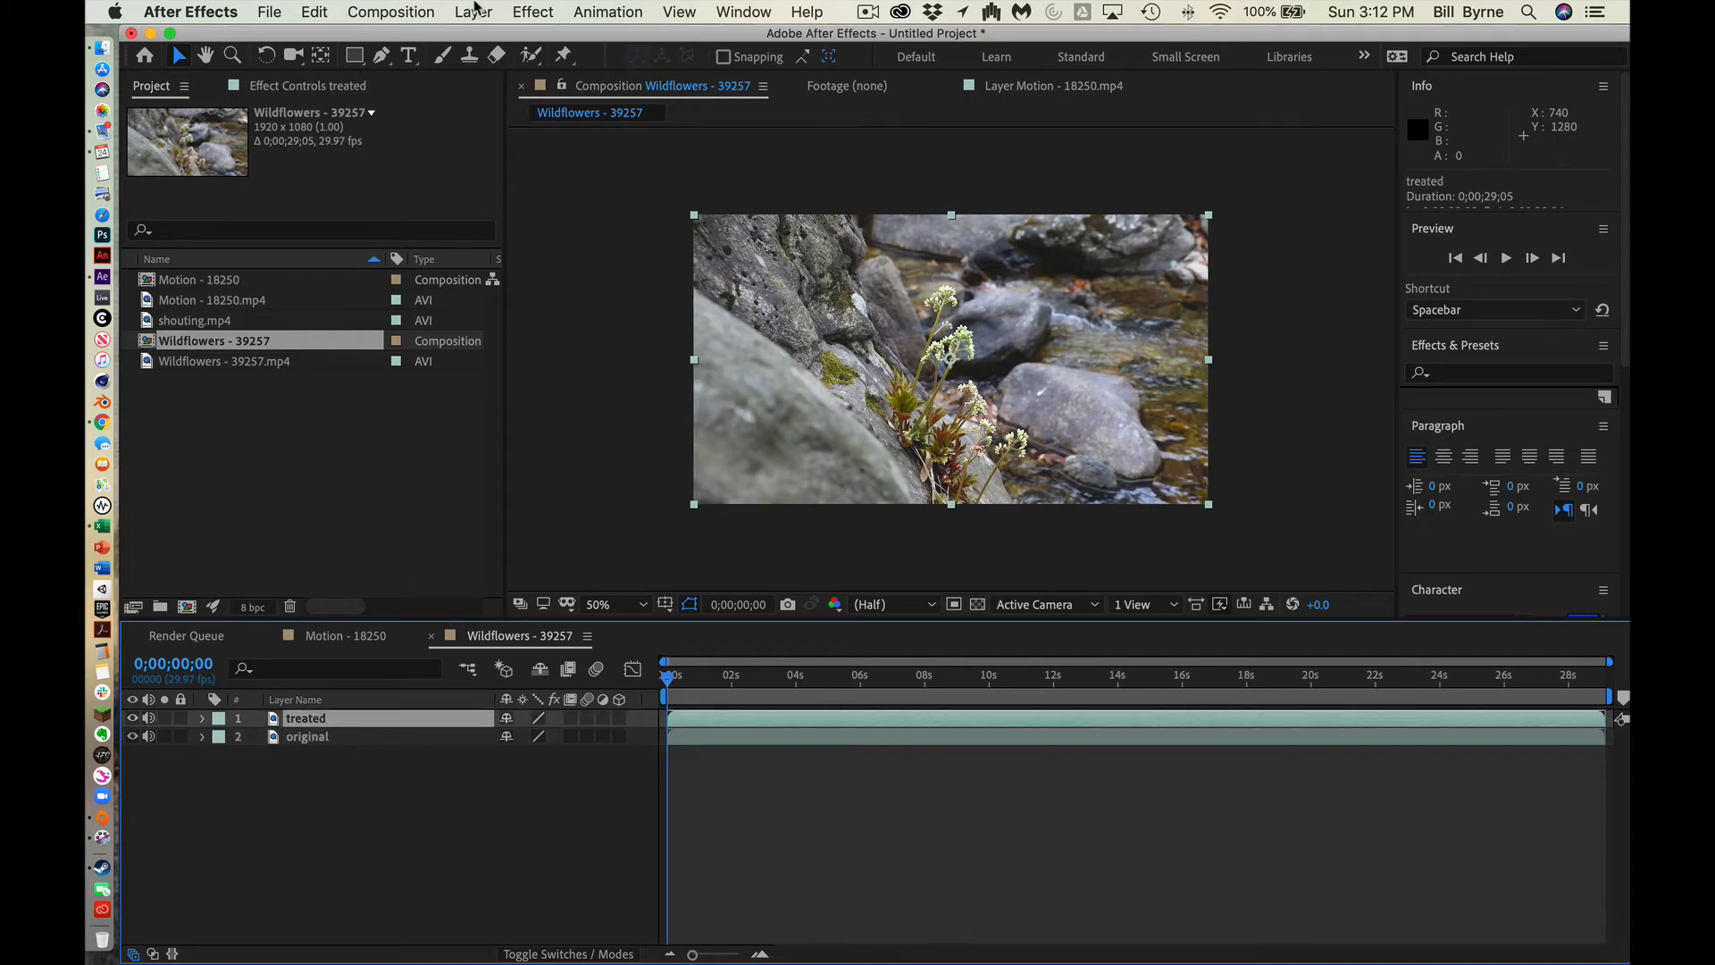
Step: Apply Hue/Saturation to the treated layer with Master Saturation at -100 and Master Lightness at -29
left_click(556, 11)
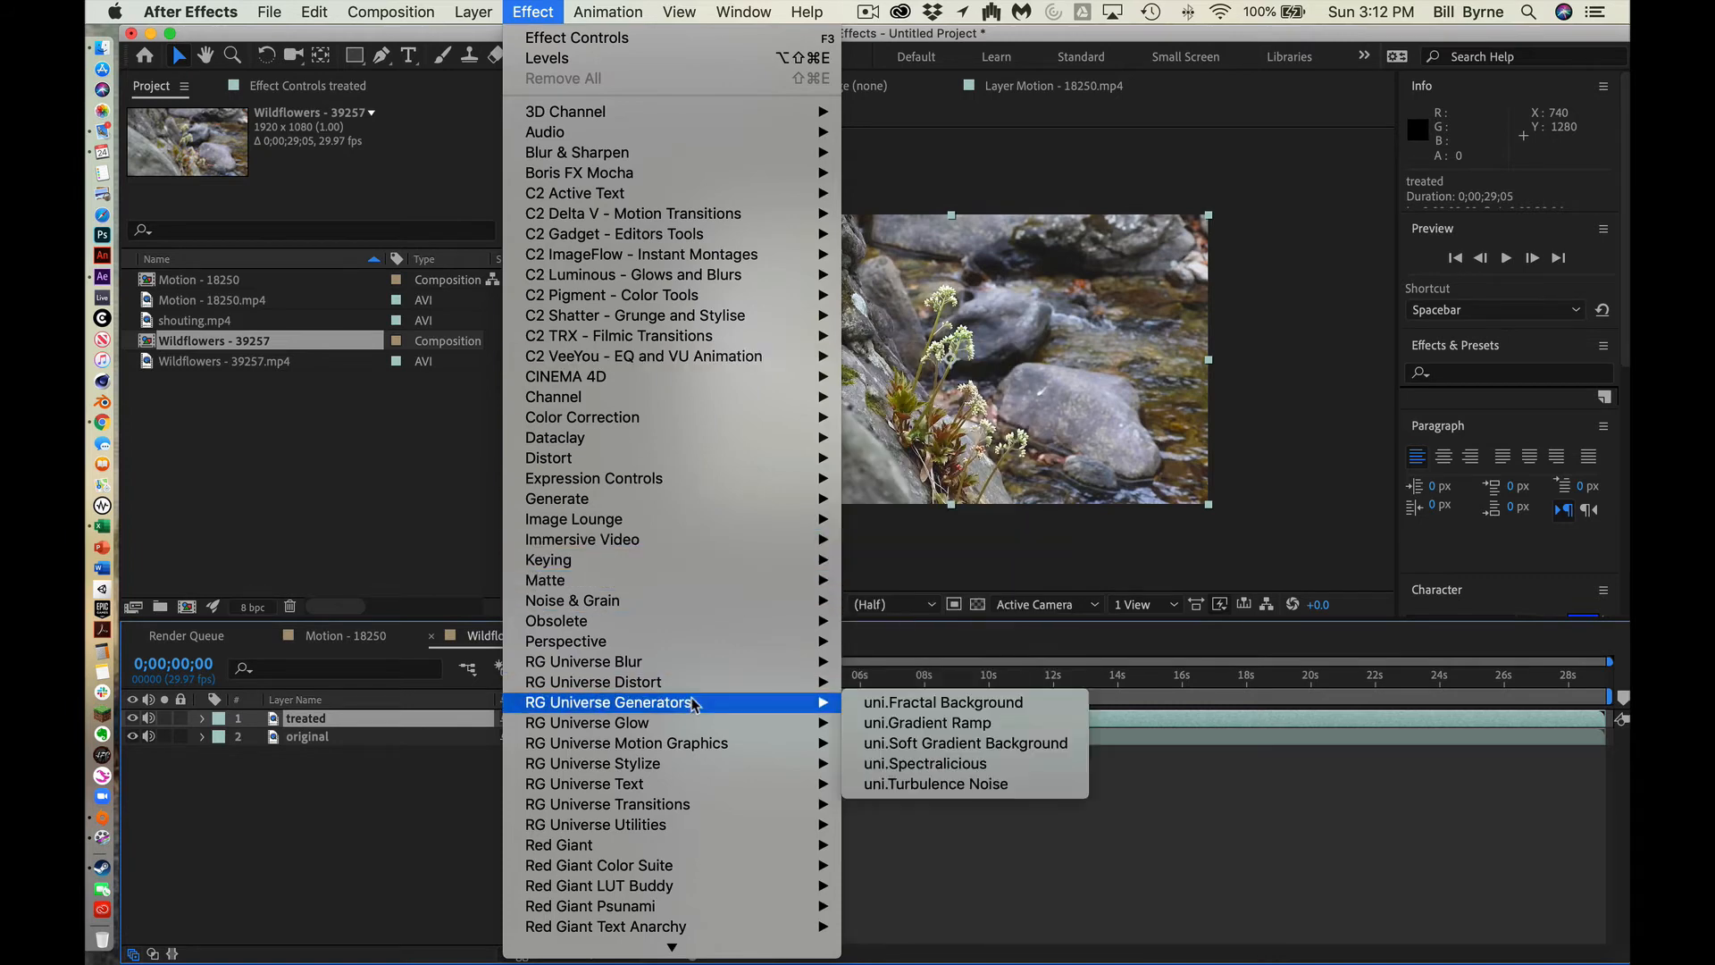
mouse_move(649, 416)
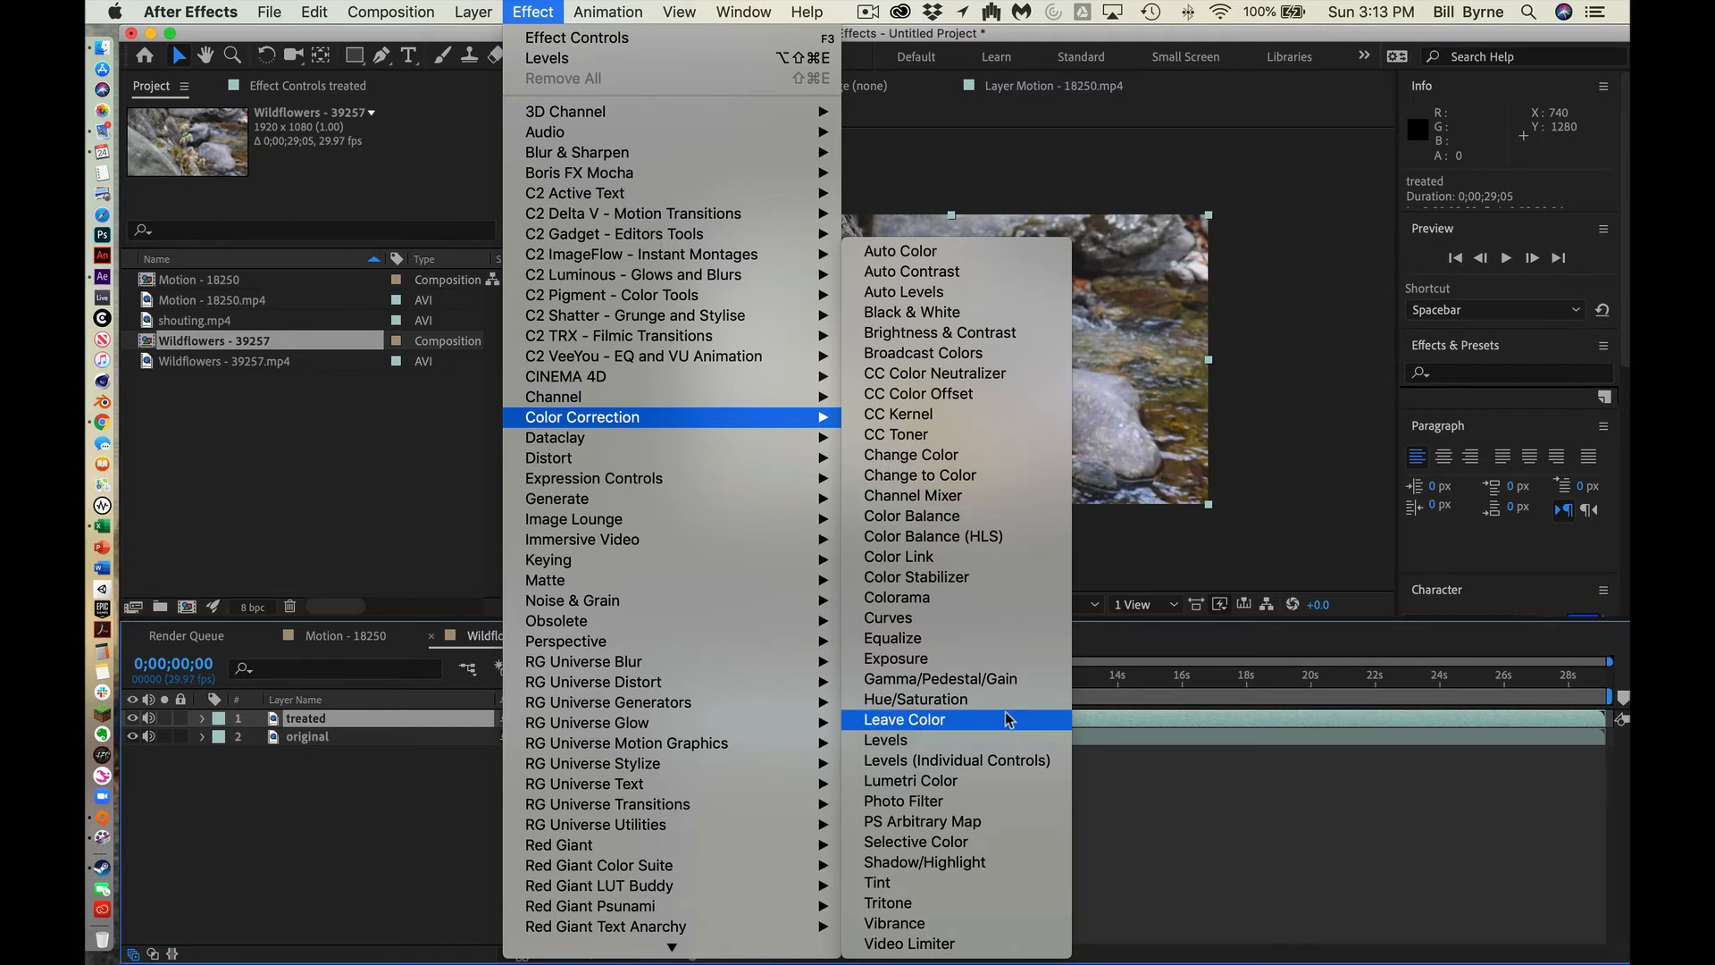
left_click(927, 698)
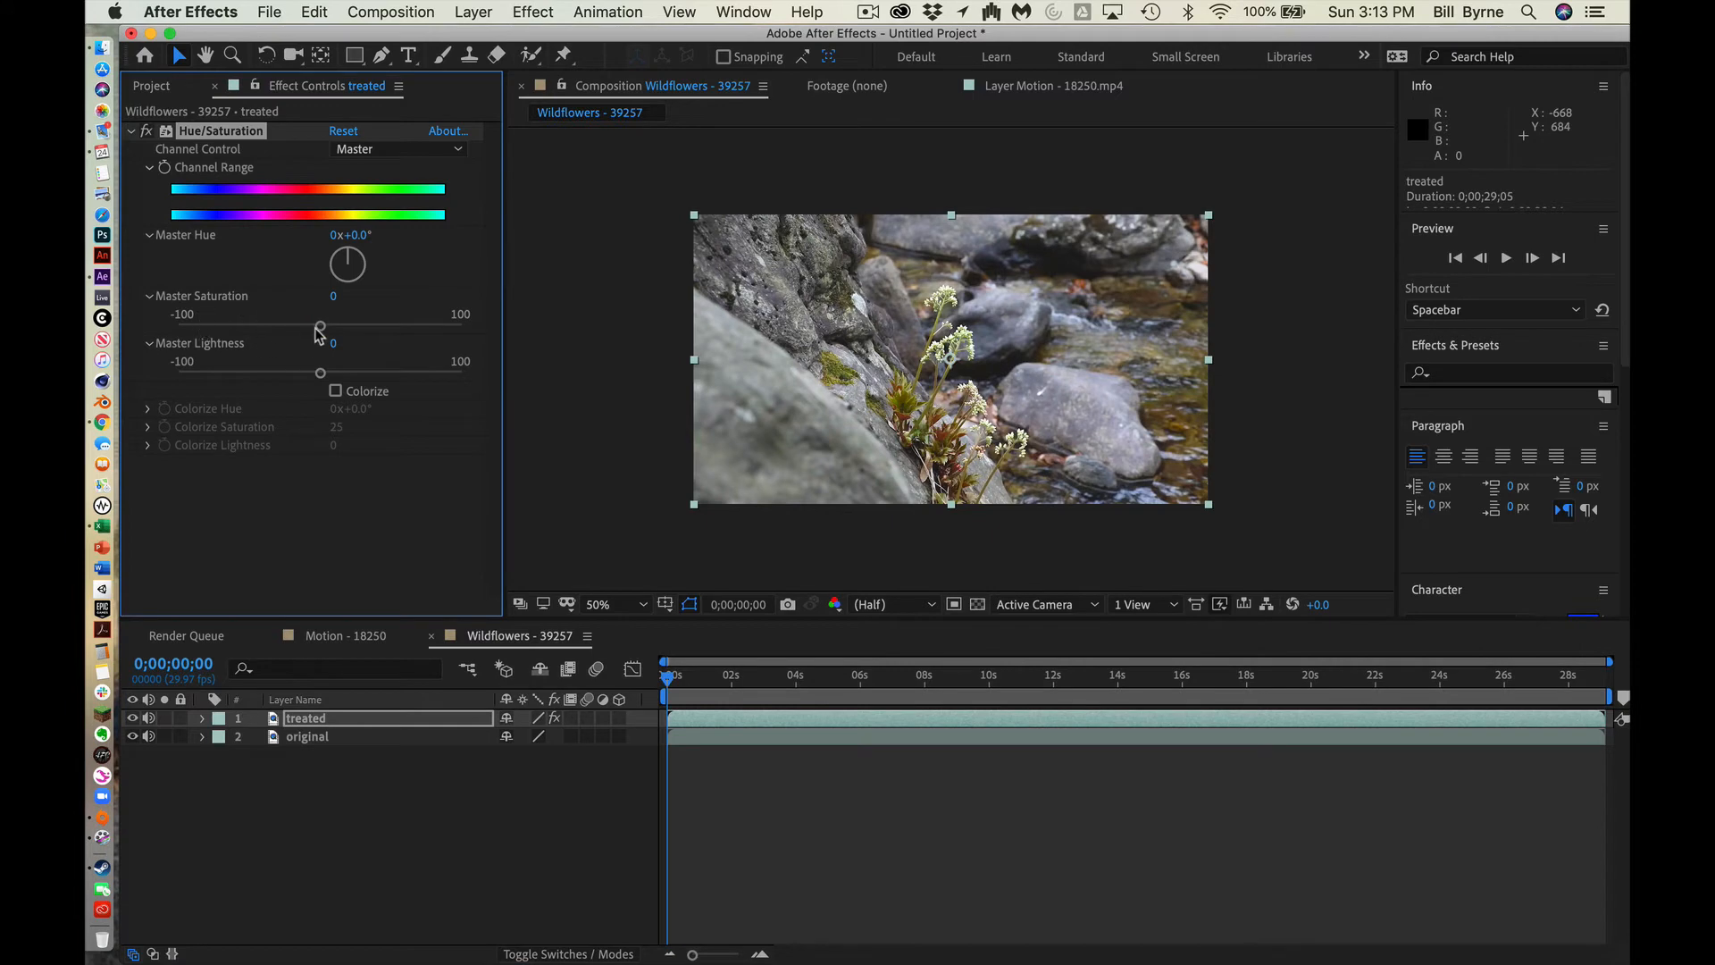
left_click_drag(320, 326, 148, 330)
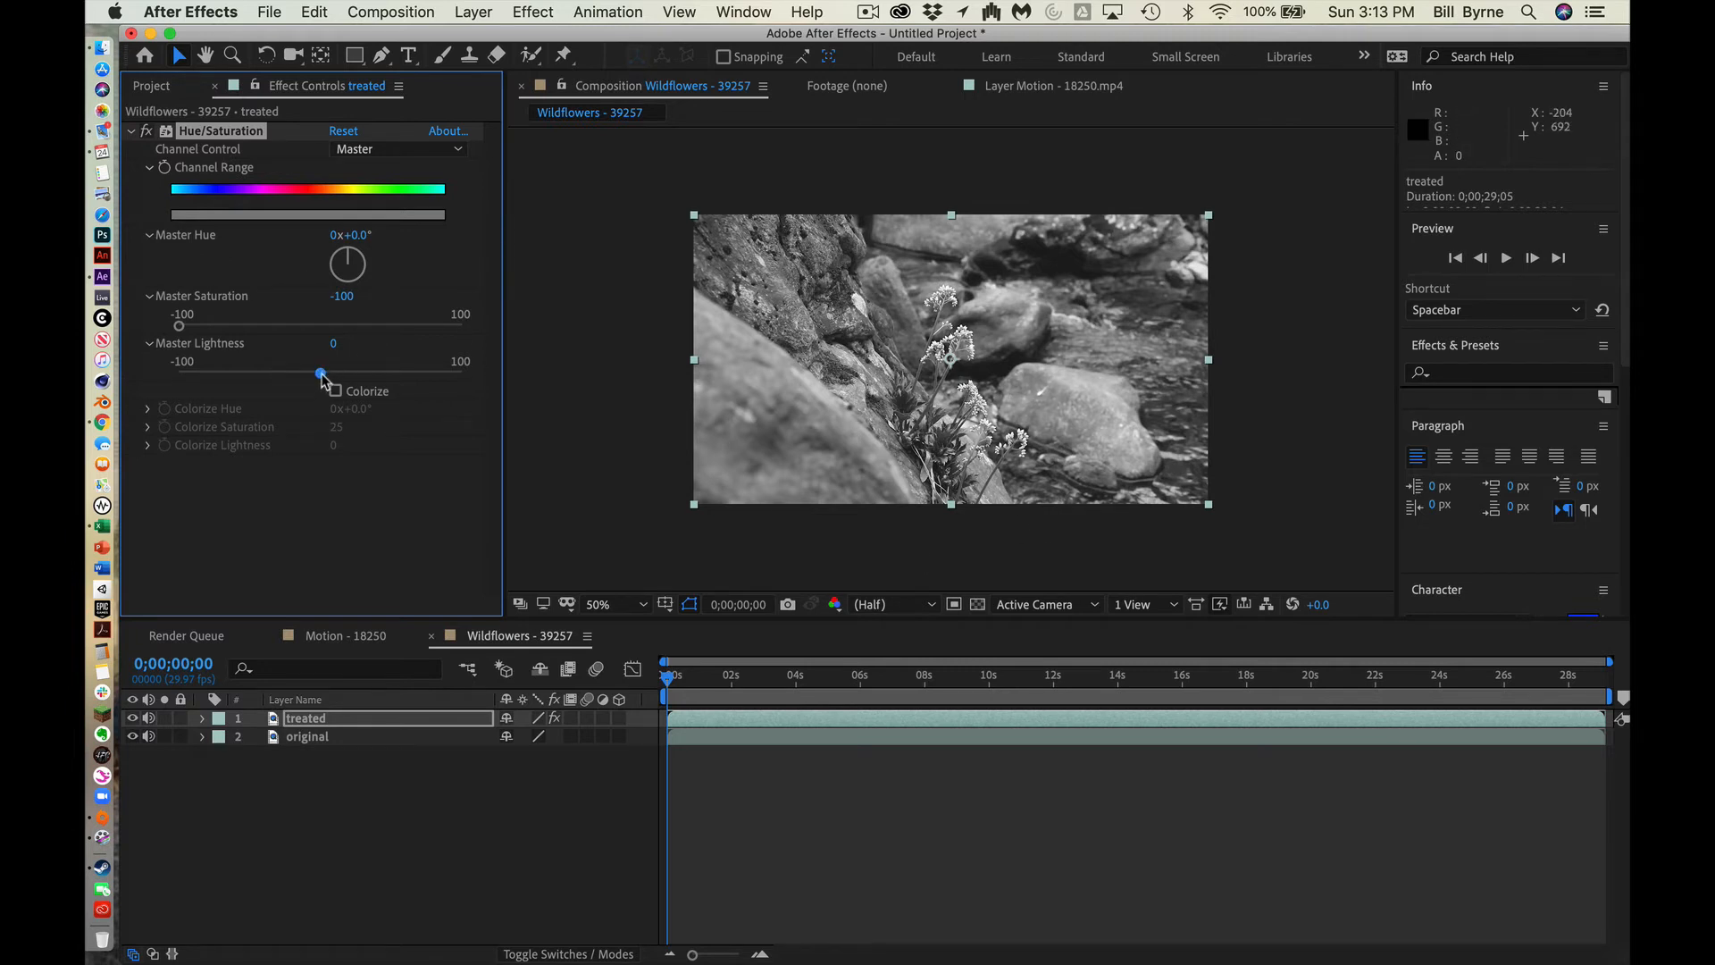
left_click_drag(322, 378, 284, 380)
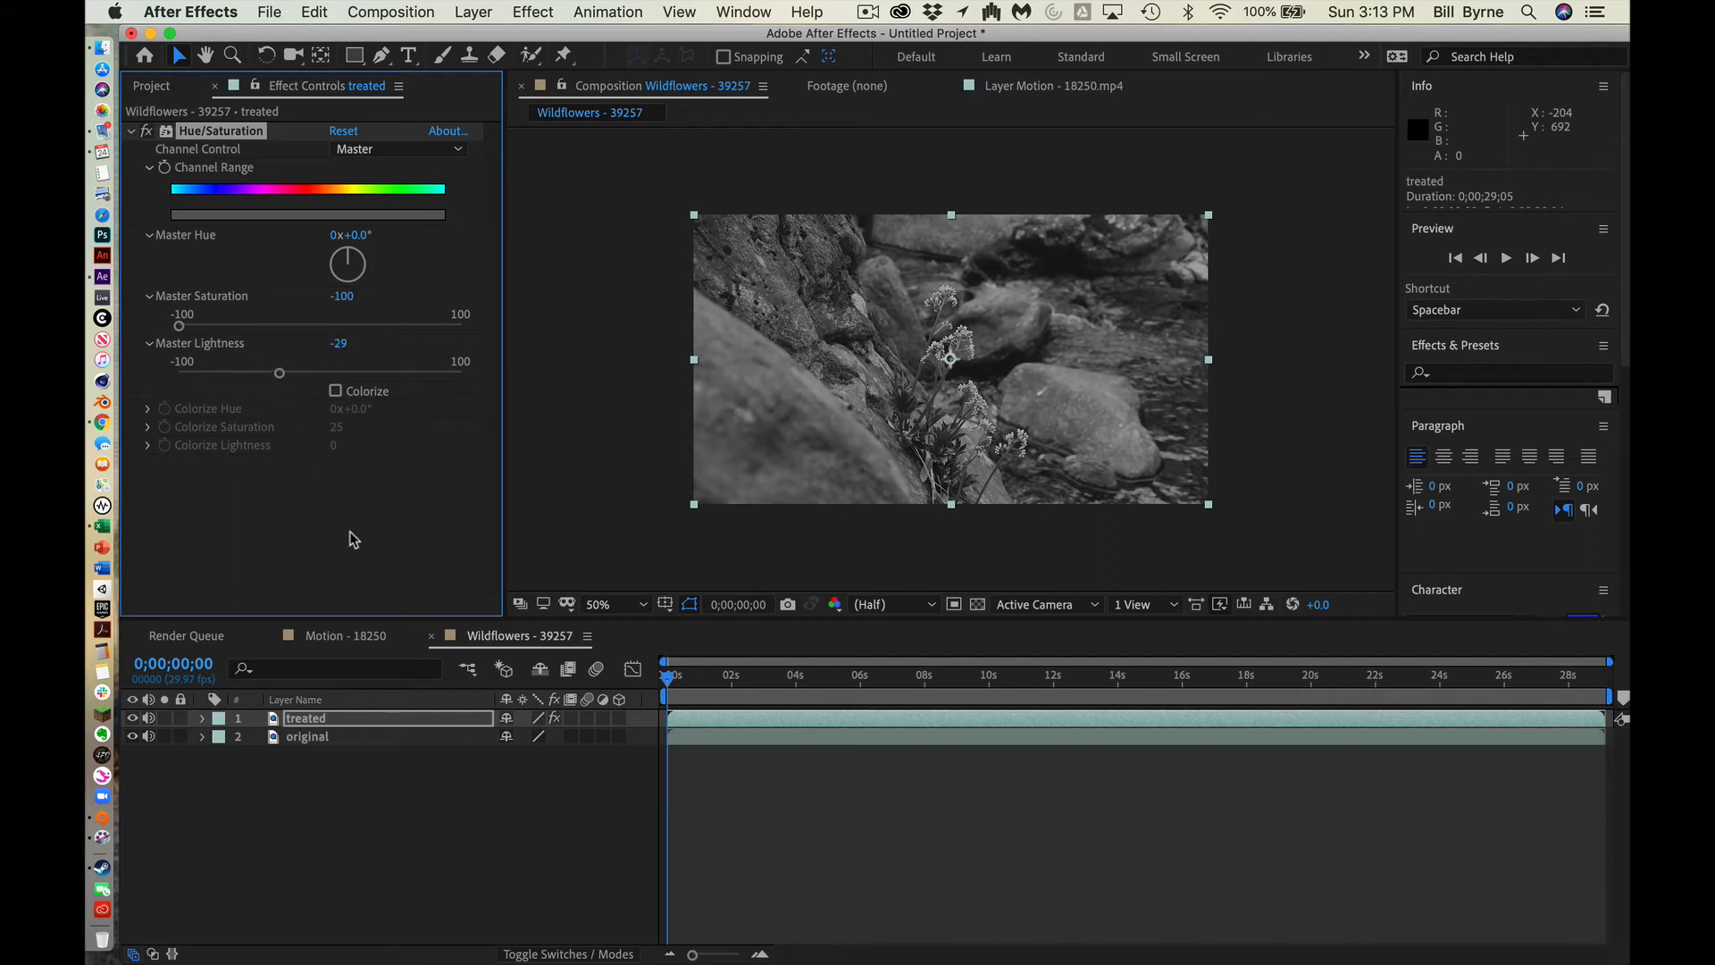
left_click(382, 568)
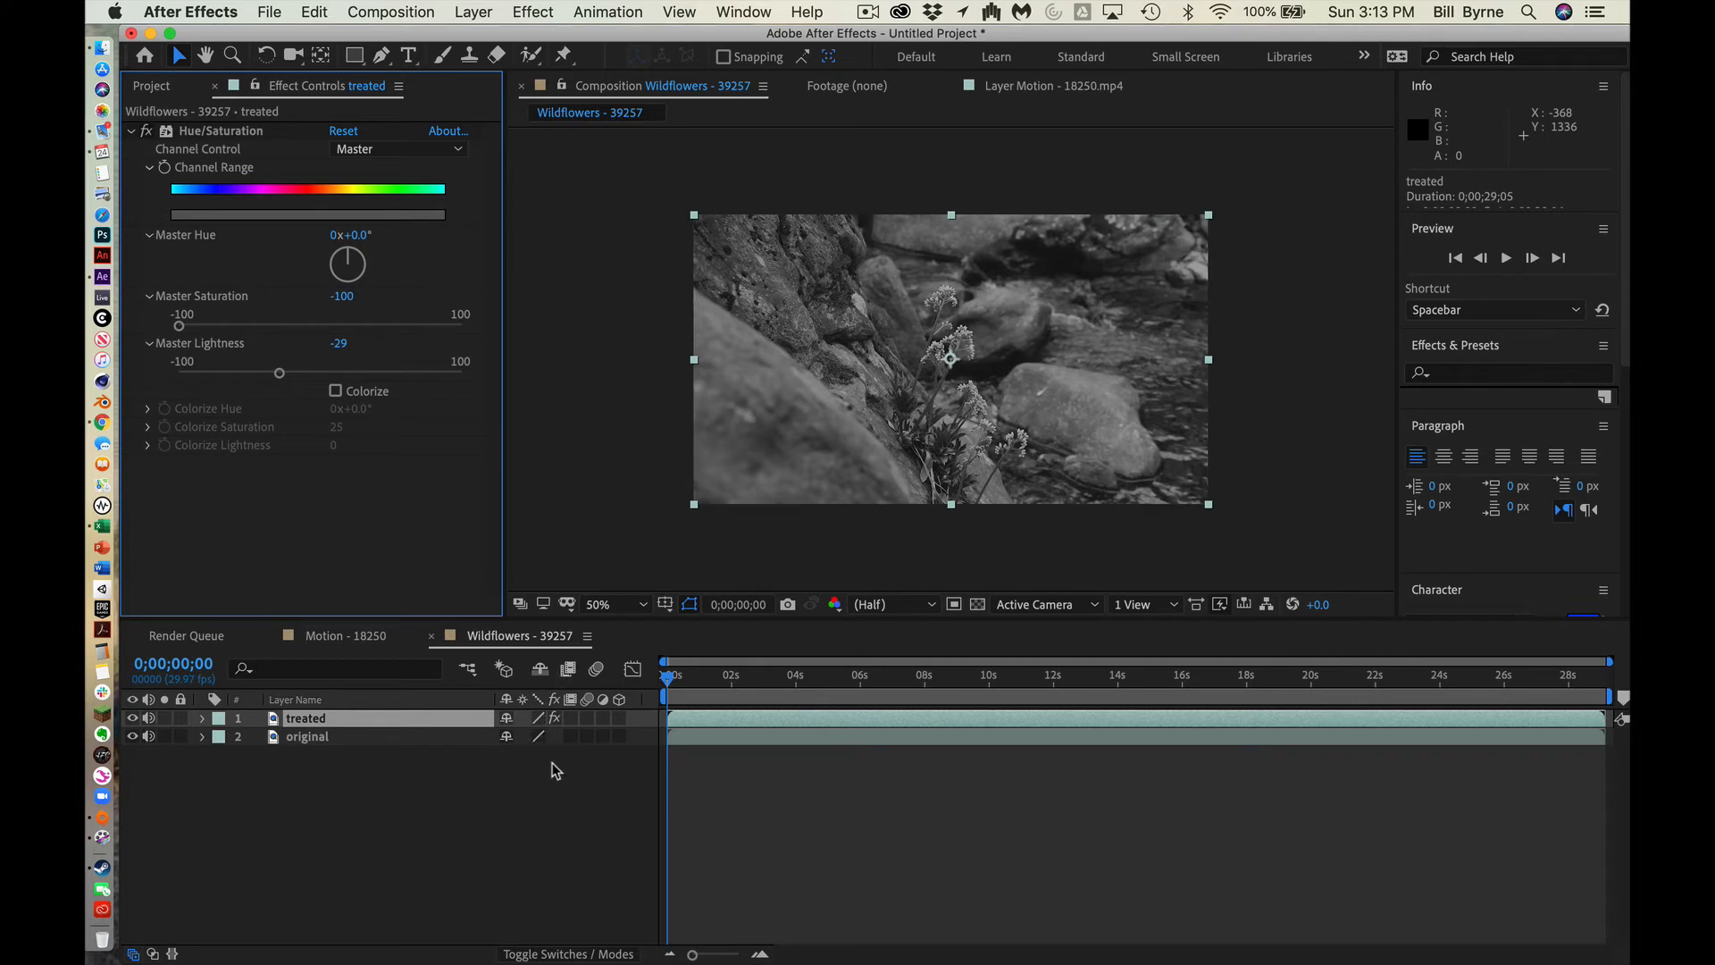
Step: Show the layer blending modes and set the treated layer's mode to Multiply
left_click(545, 954)
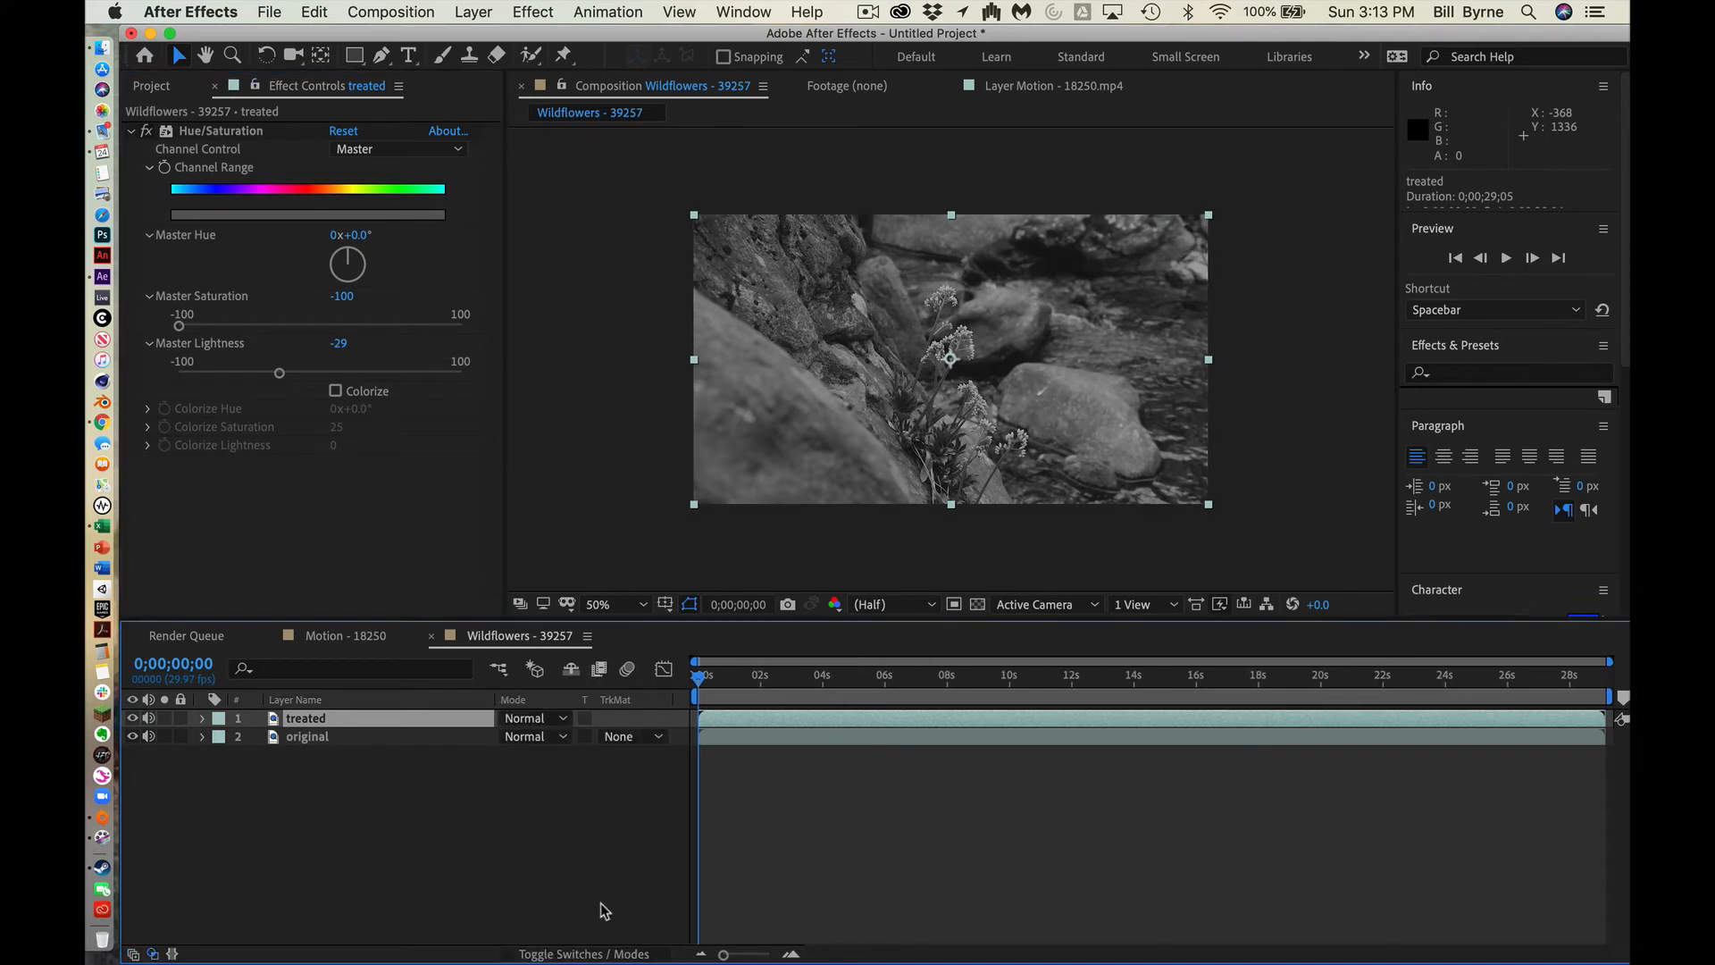
left_click(524, 720)
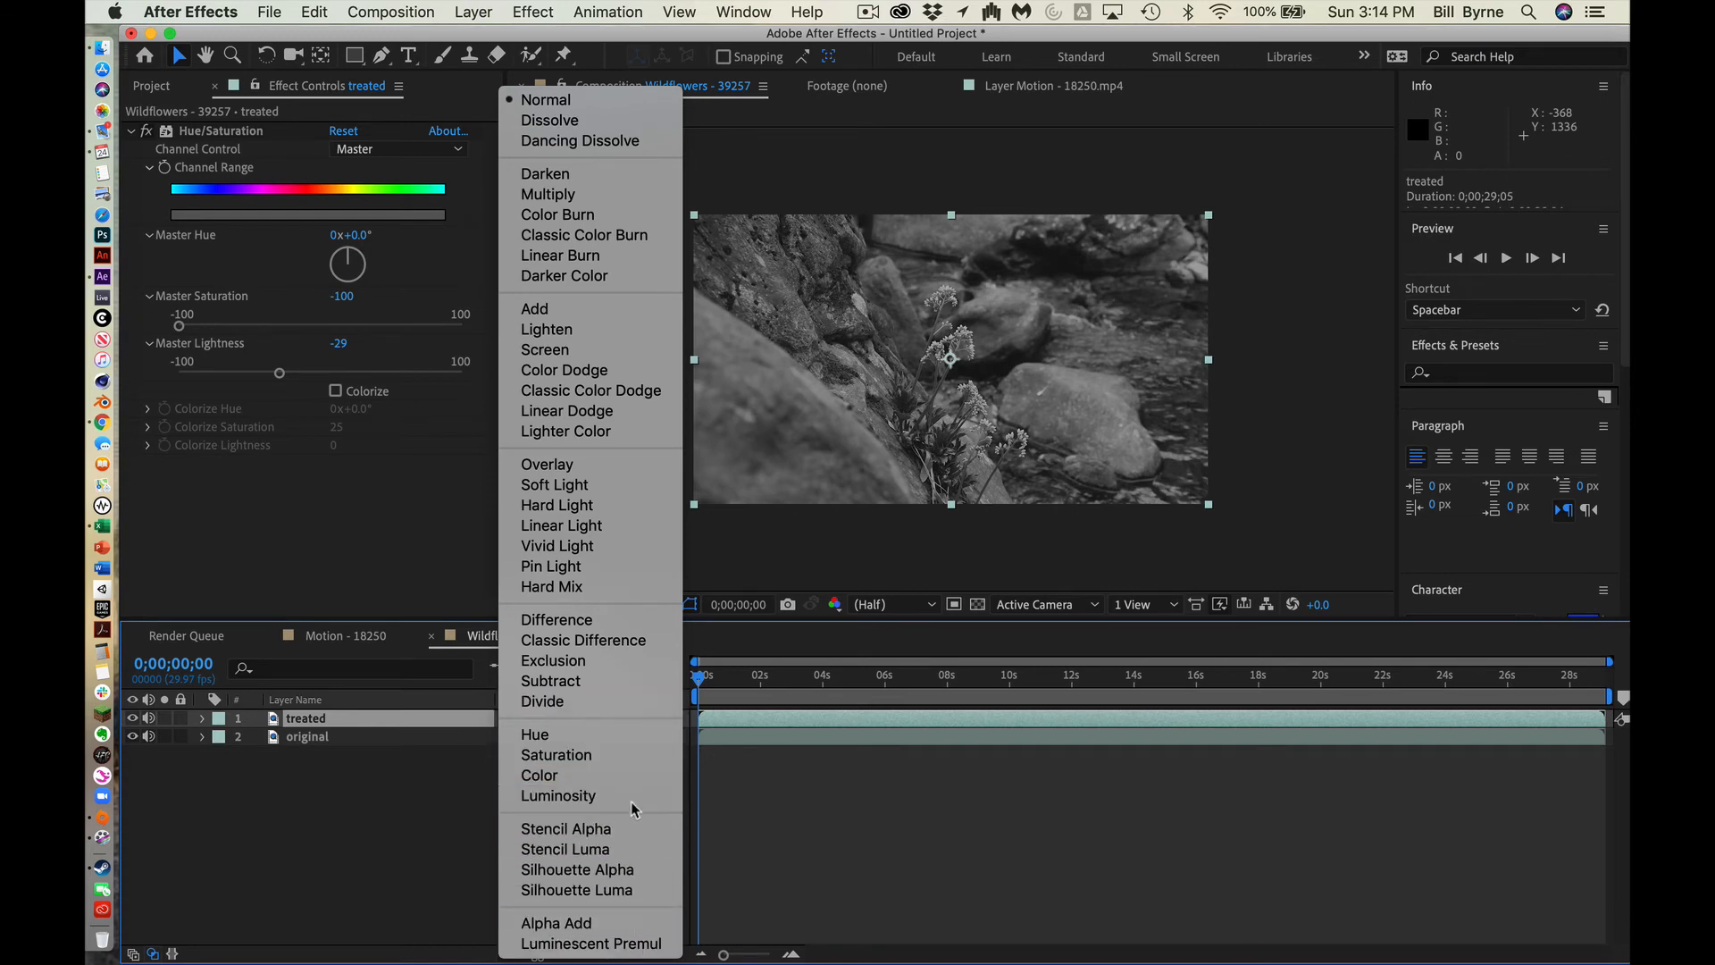
left_click(556, 194)
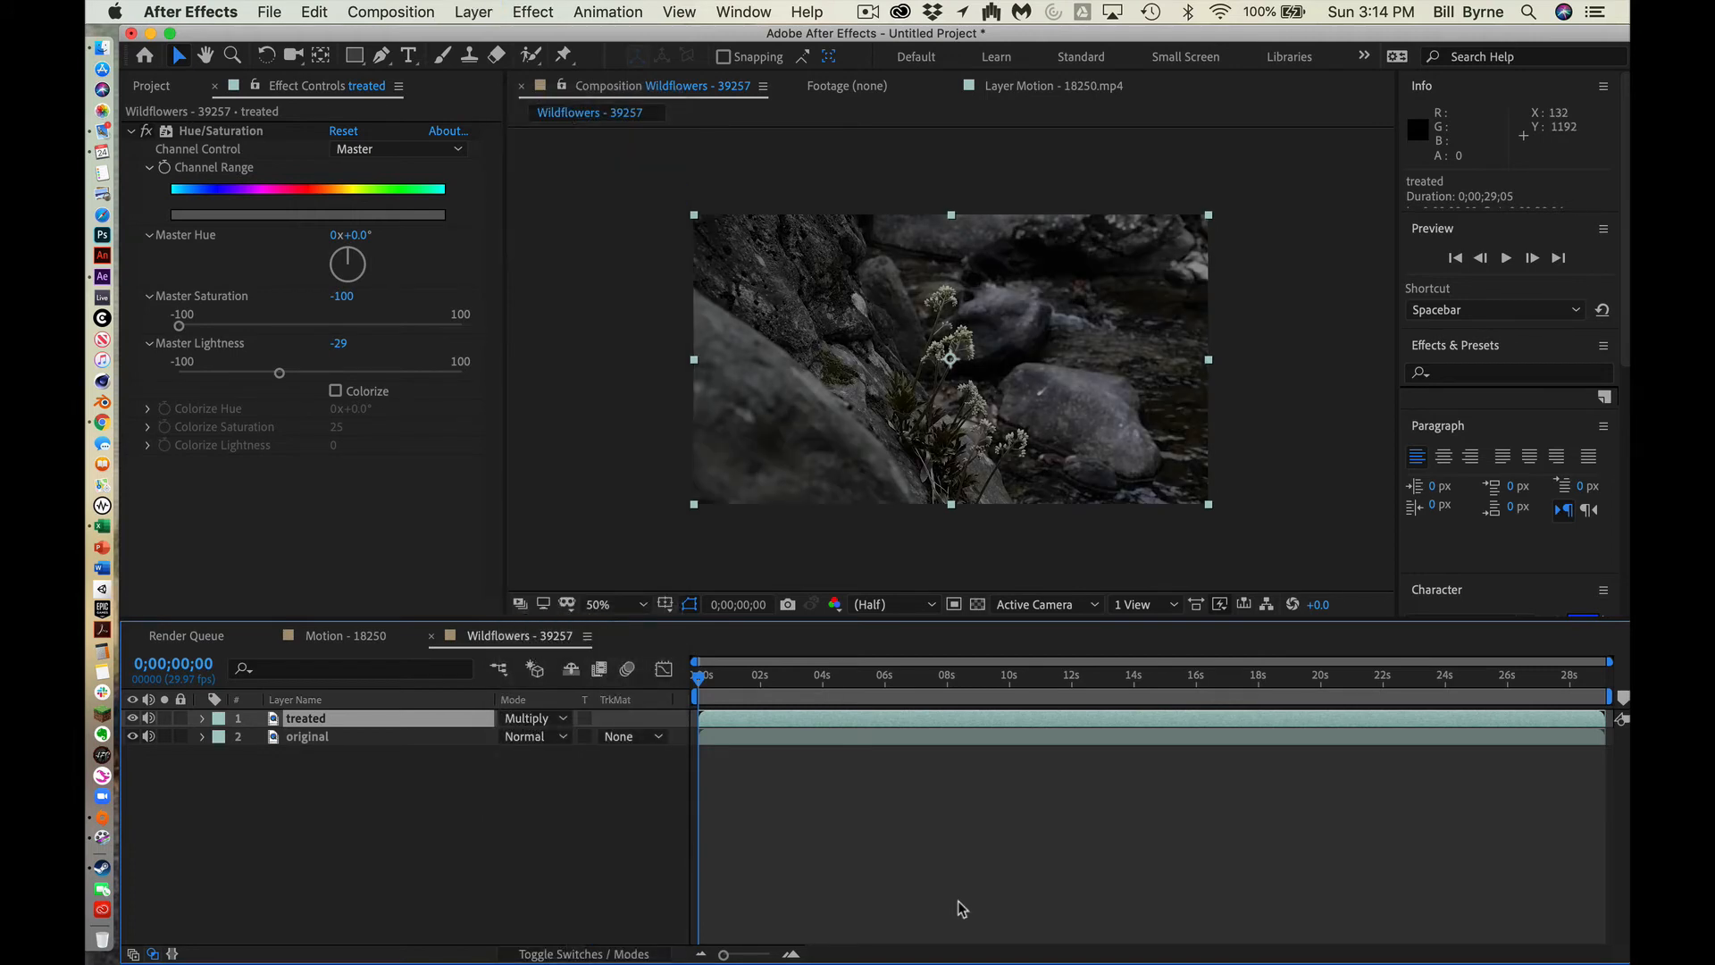
Step: Scrub the first seconds, compare the footage with the treated layer hidden and shown, and return to 0;00;00;00
left_click_drag(703, 700, 760, 672)
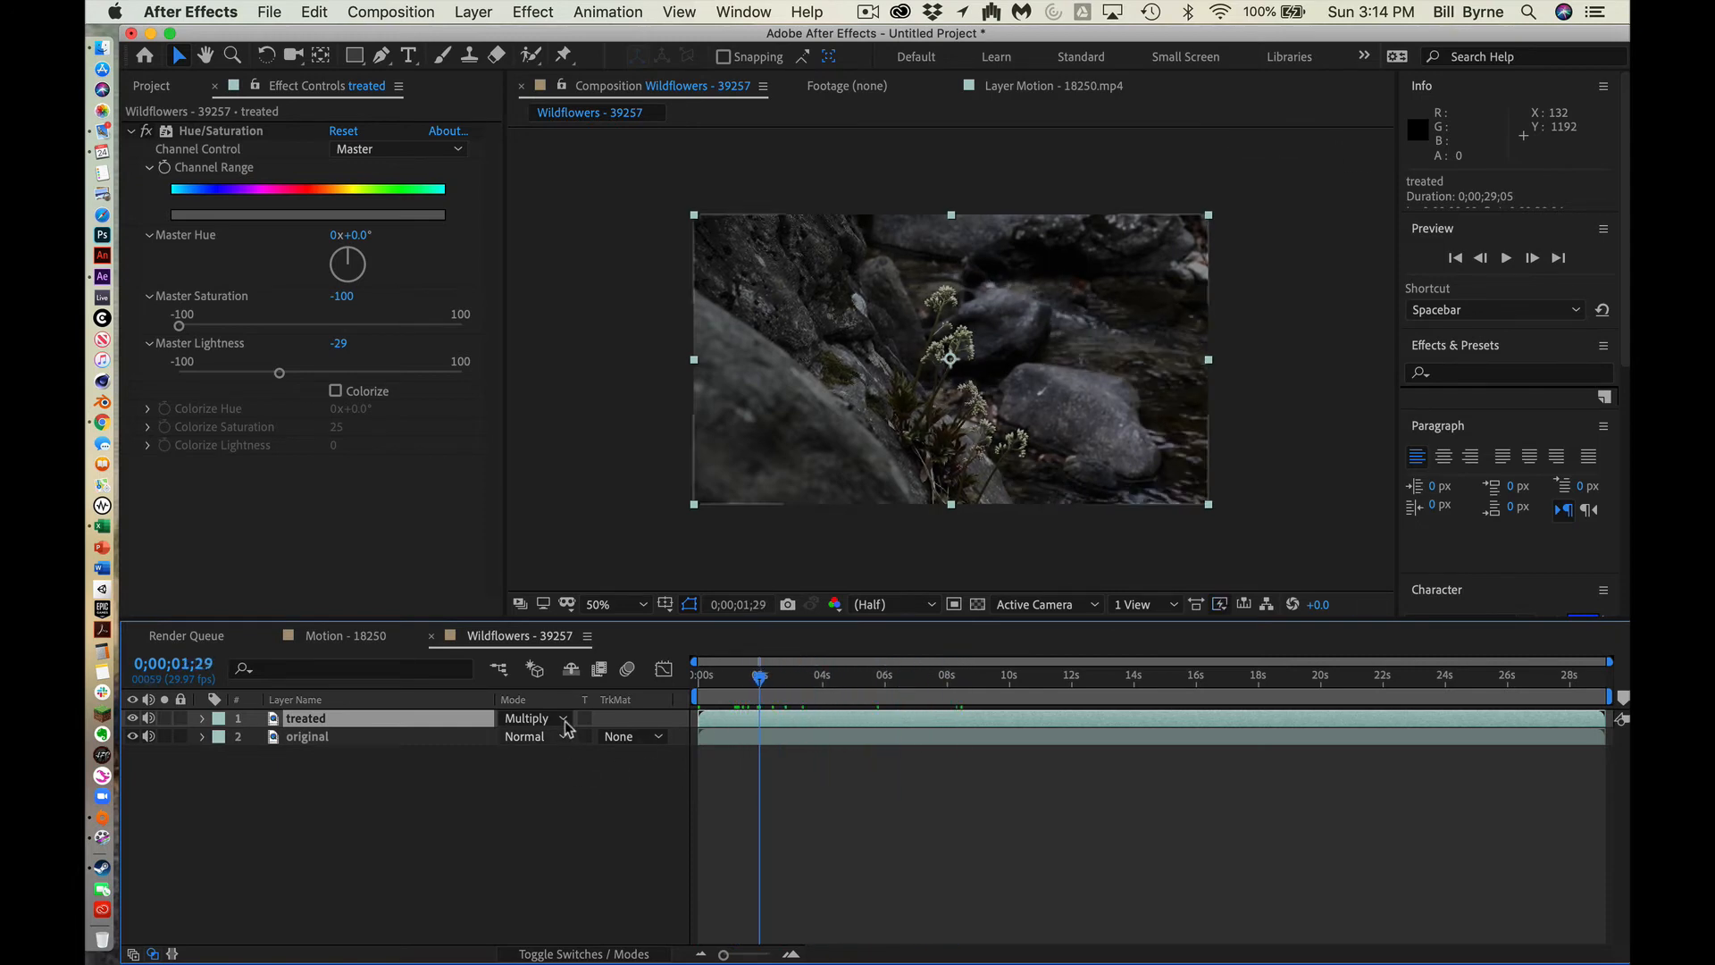
left_click(133, 719)
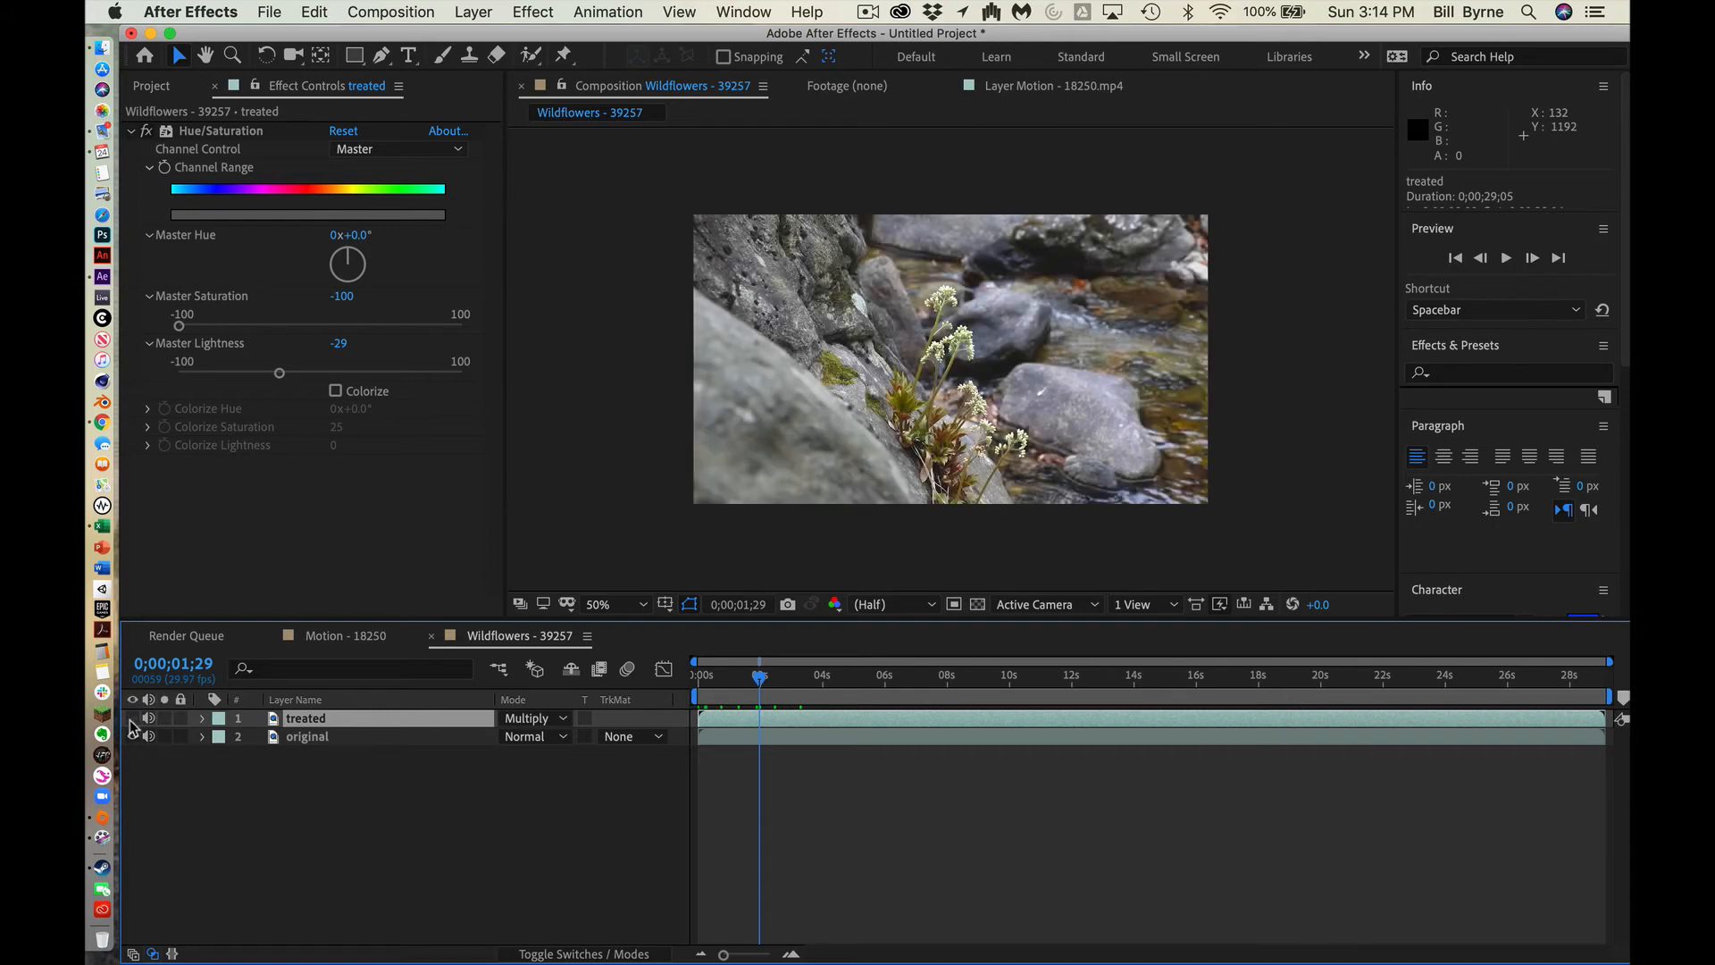
left_click(132, 719)
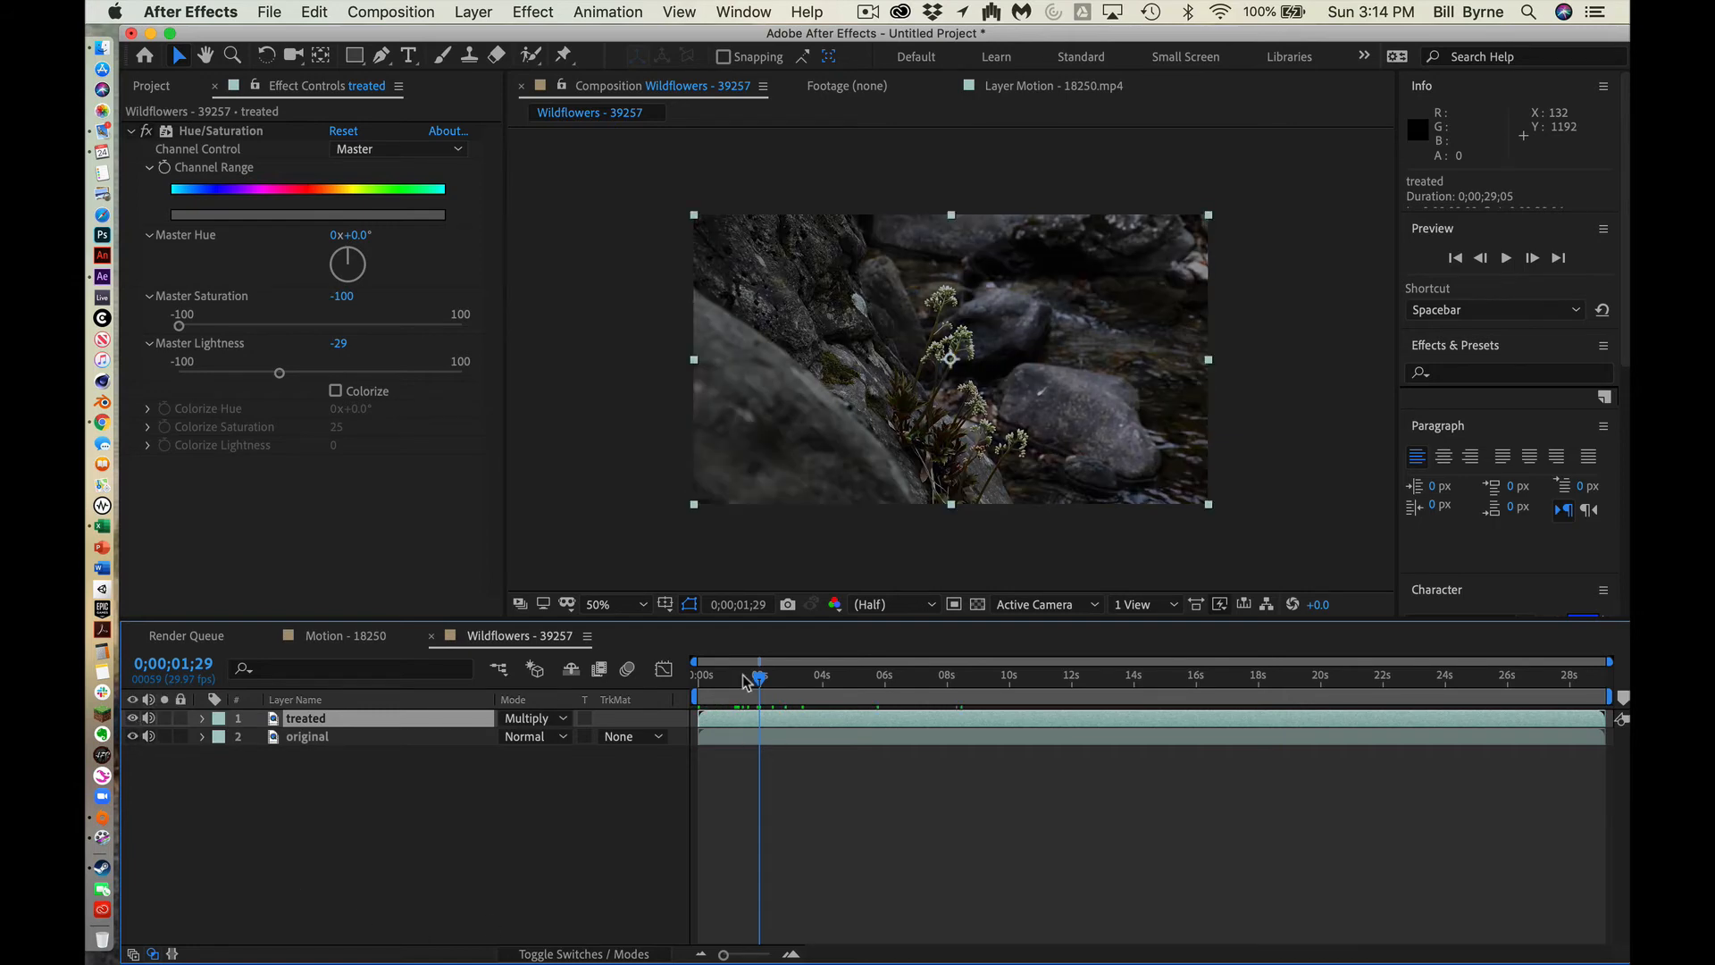
left_click_drag(753, 681, 845, 687)
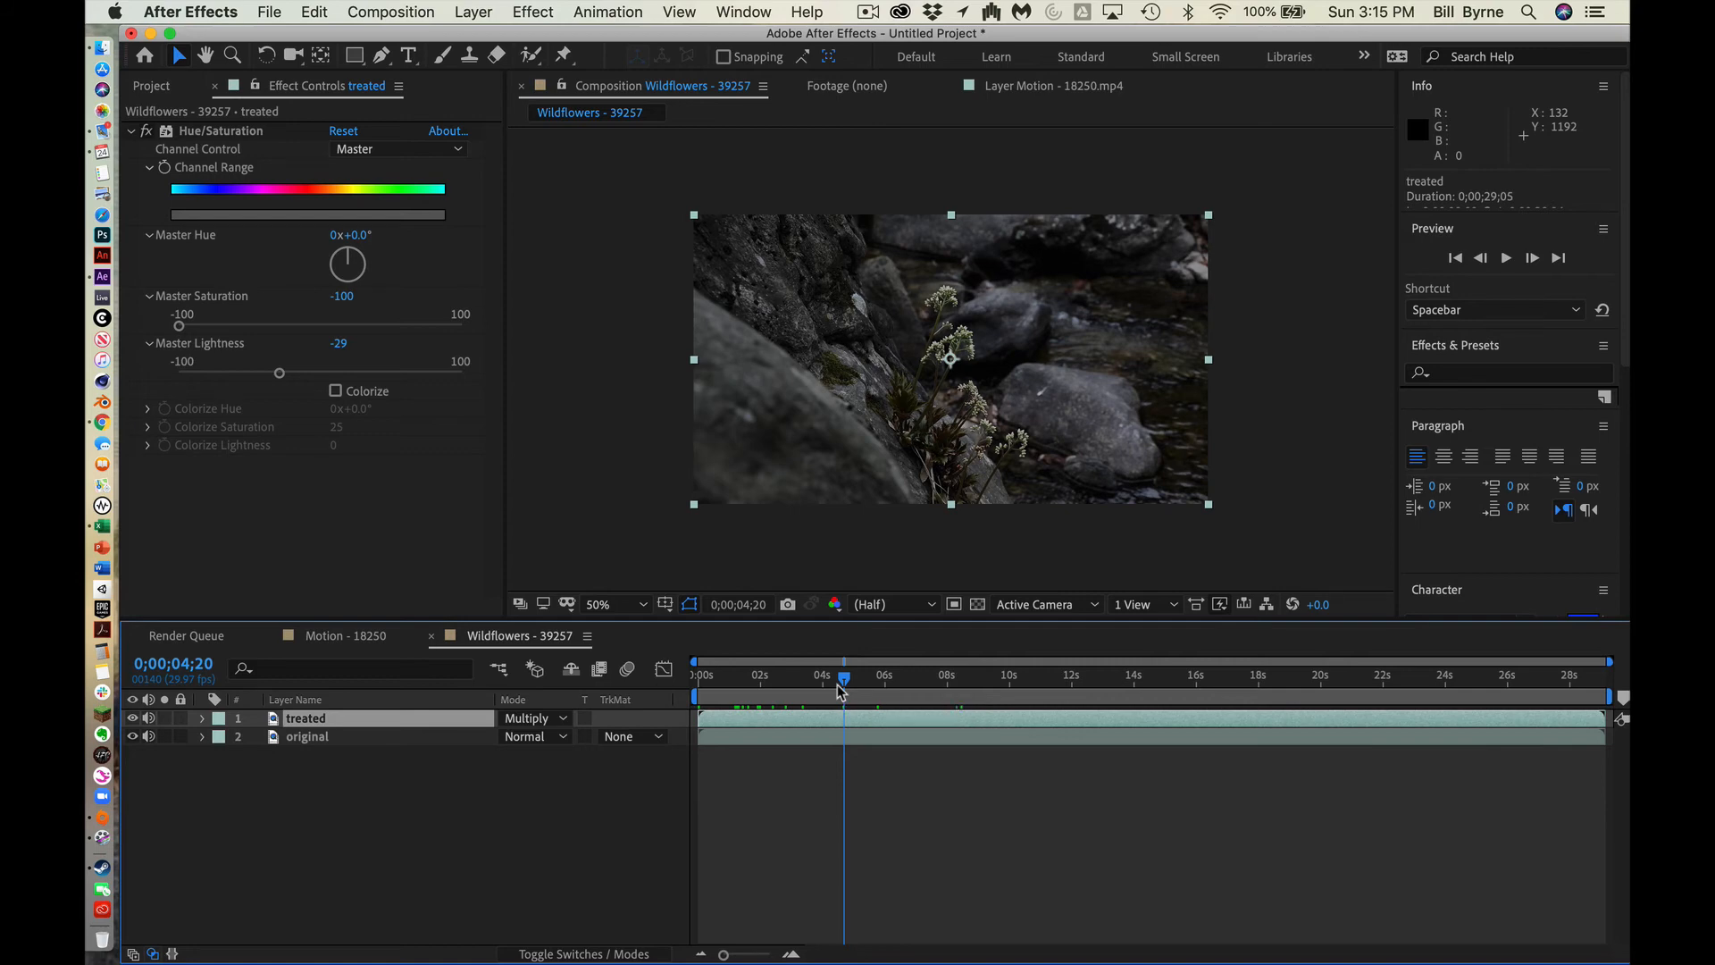
key("Home")
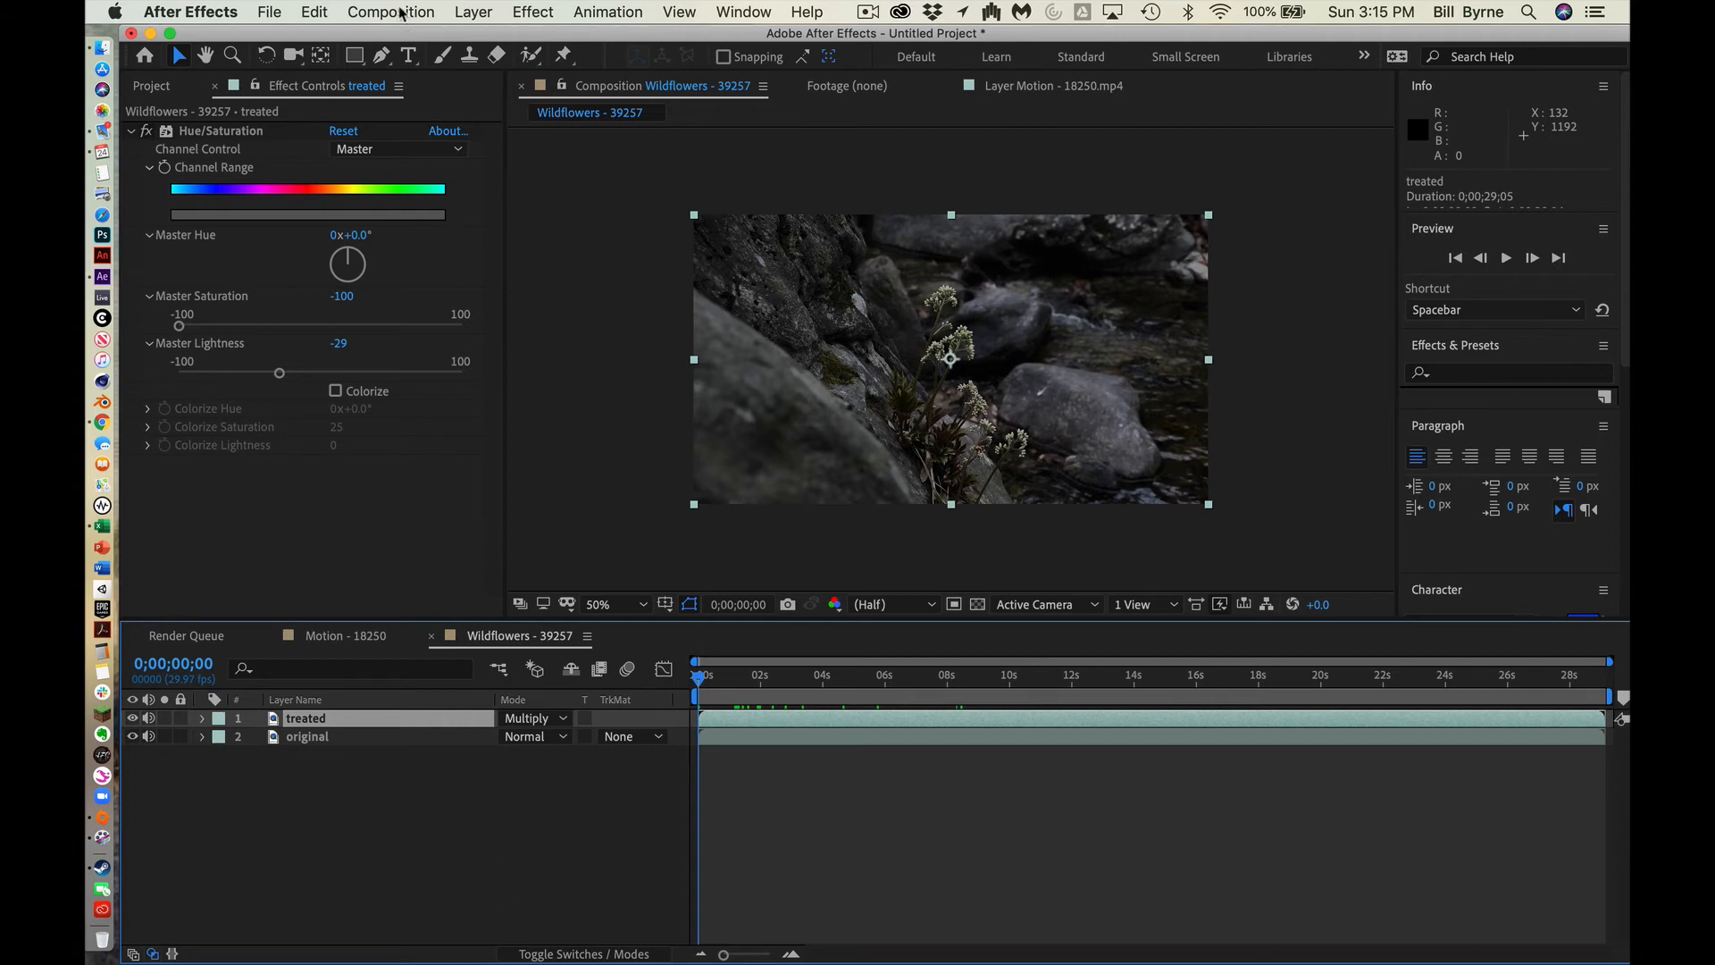
Step: Create a black (000000) solid layer at composition size, 1920 × 1080 px, and activate the Ellipse tool
left_click(474, 13)
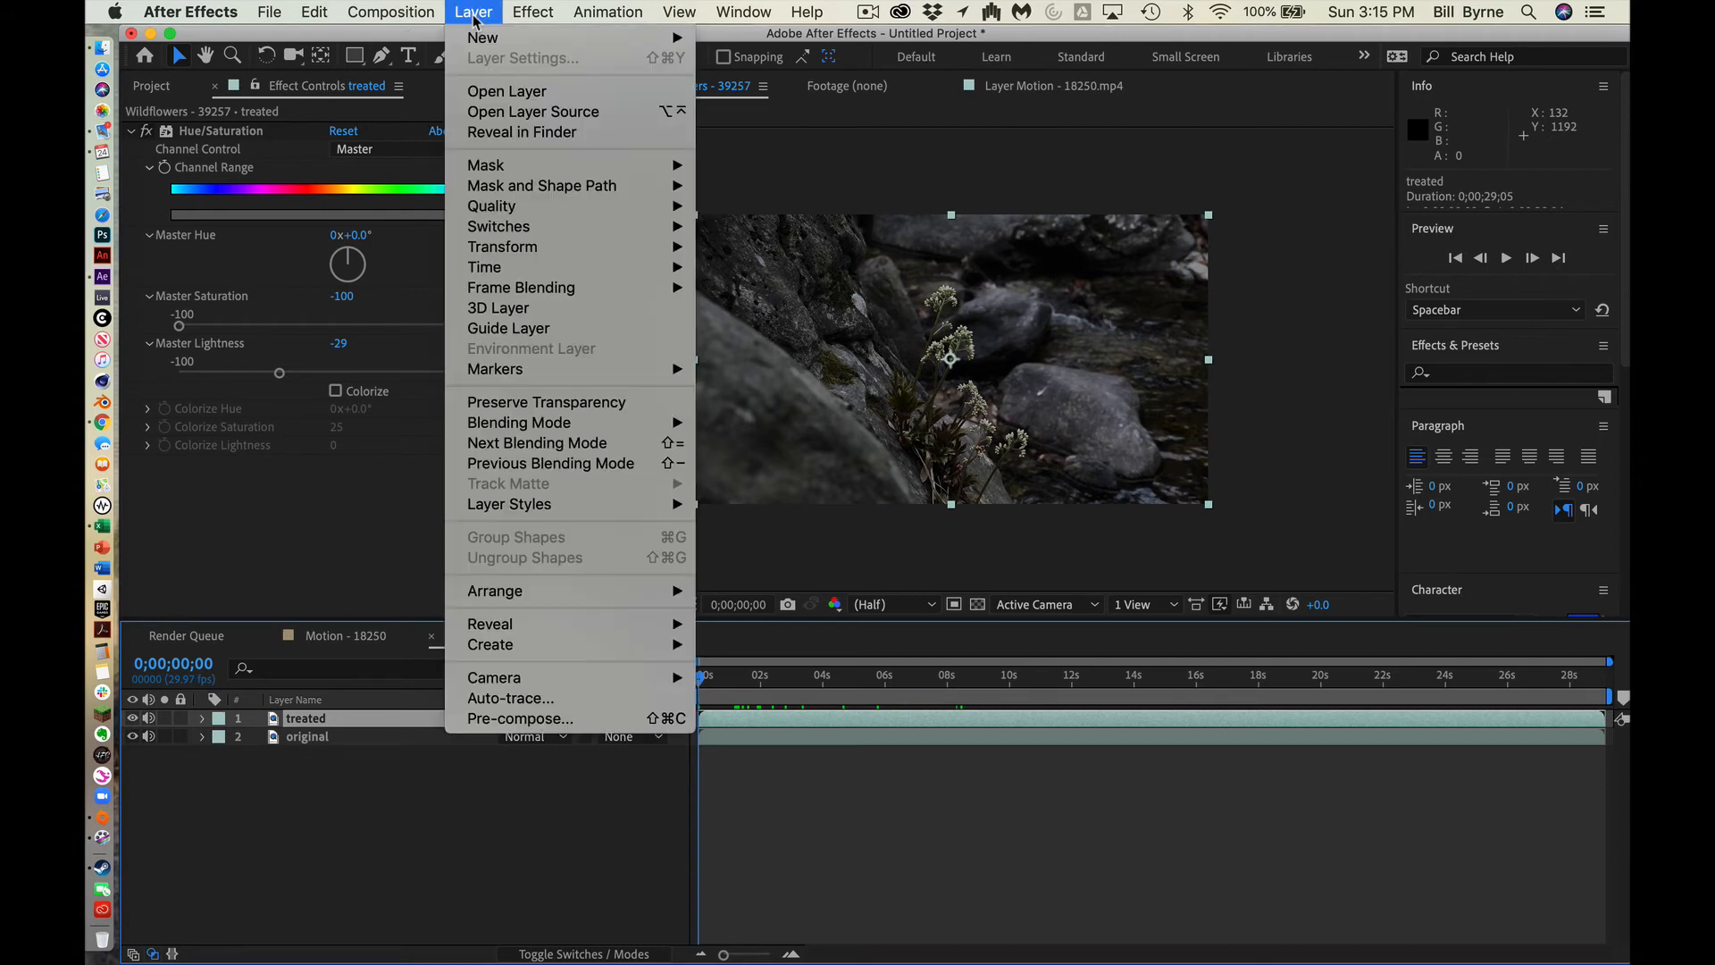
mouse_move(483, 37)
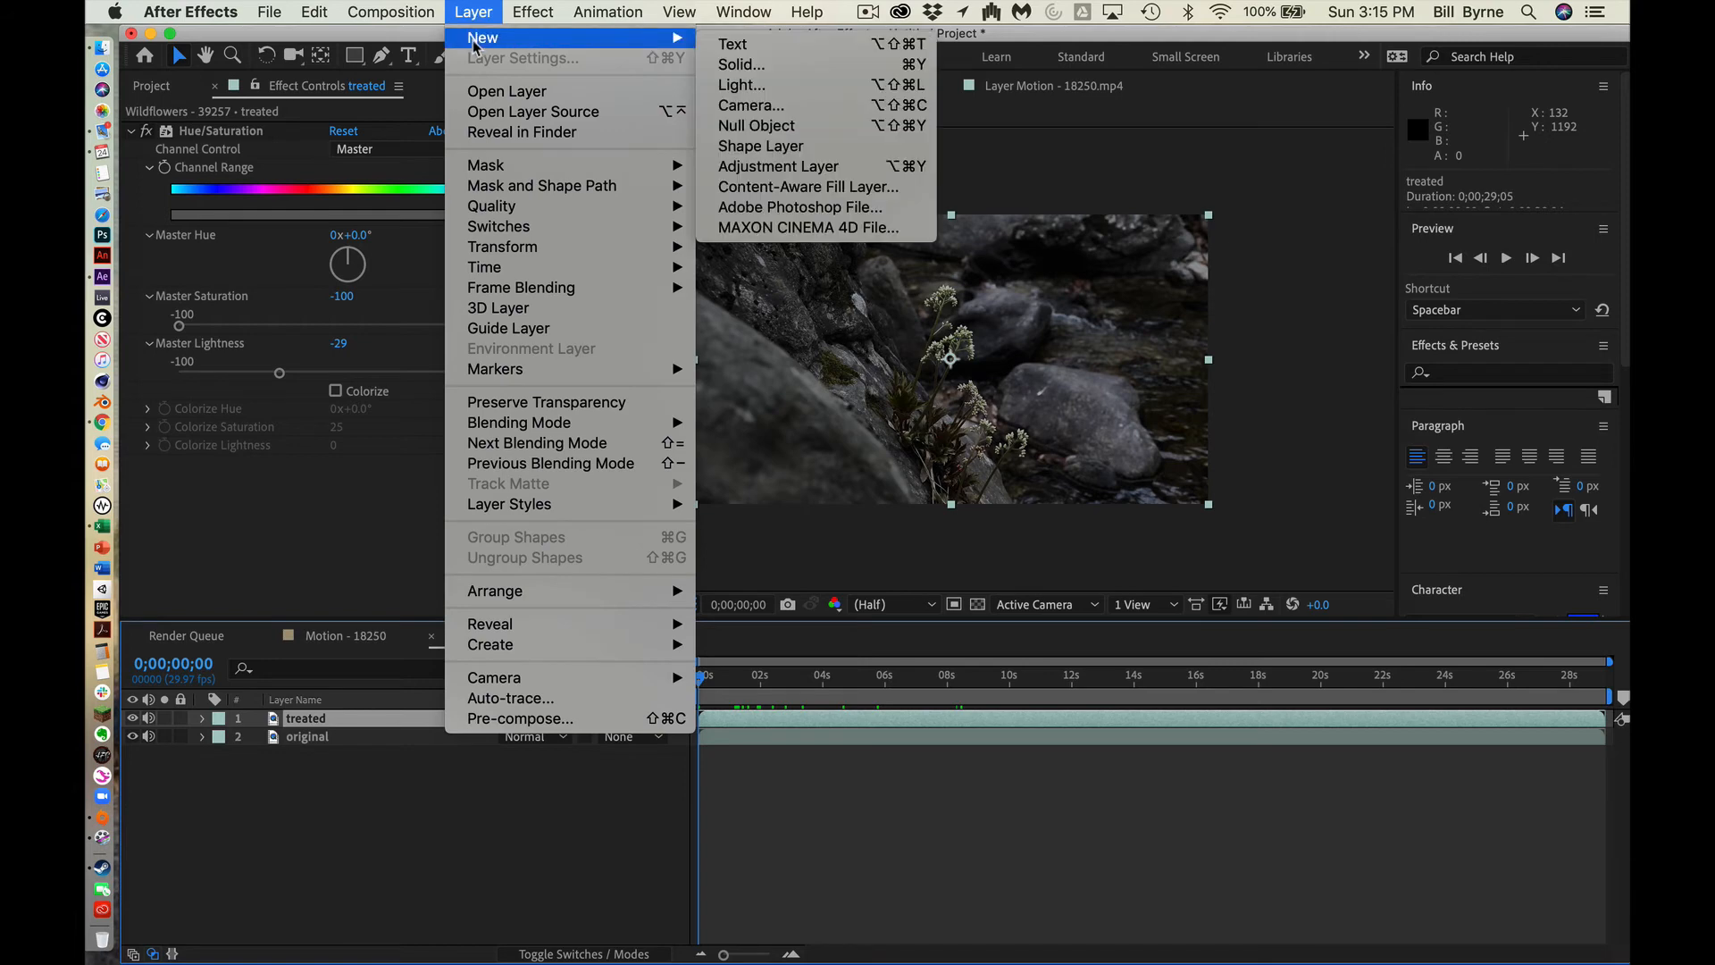
left_click(734, 63)
left_click(838, 634)
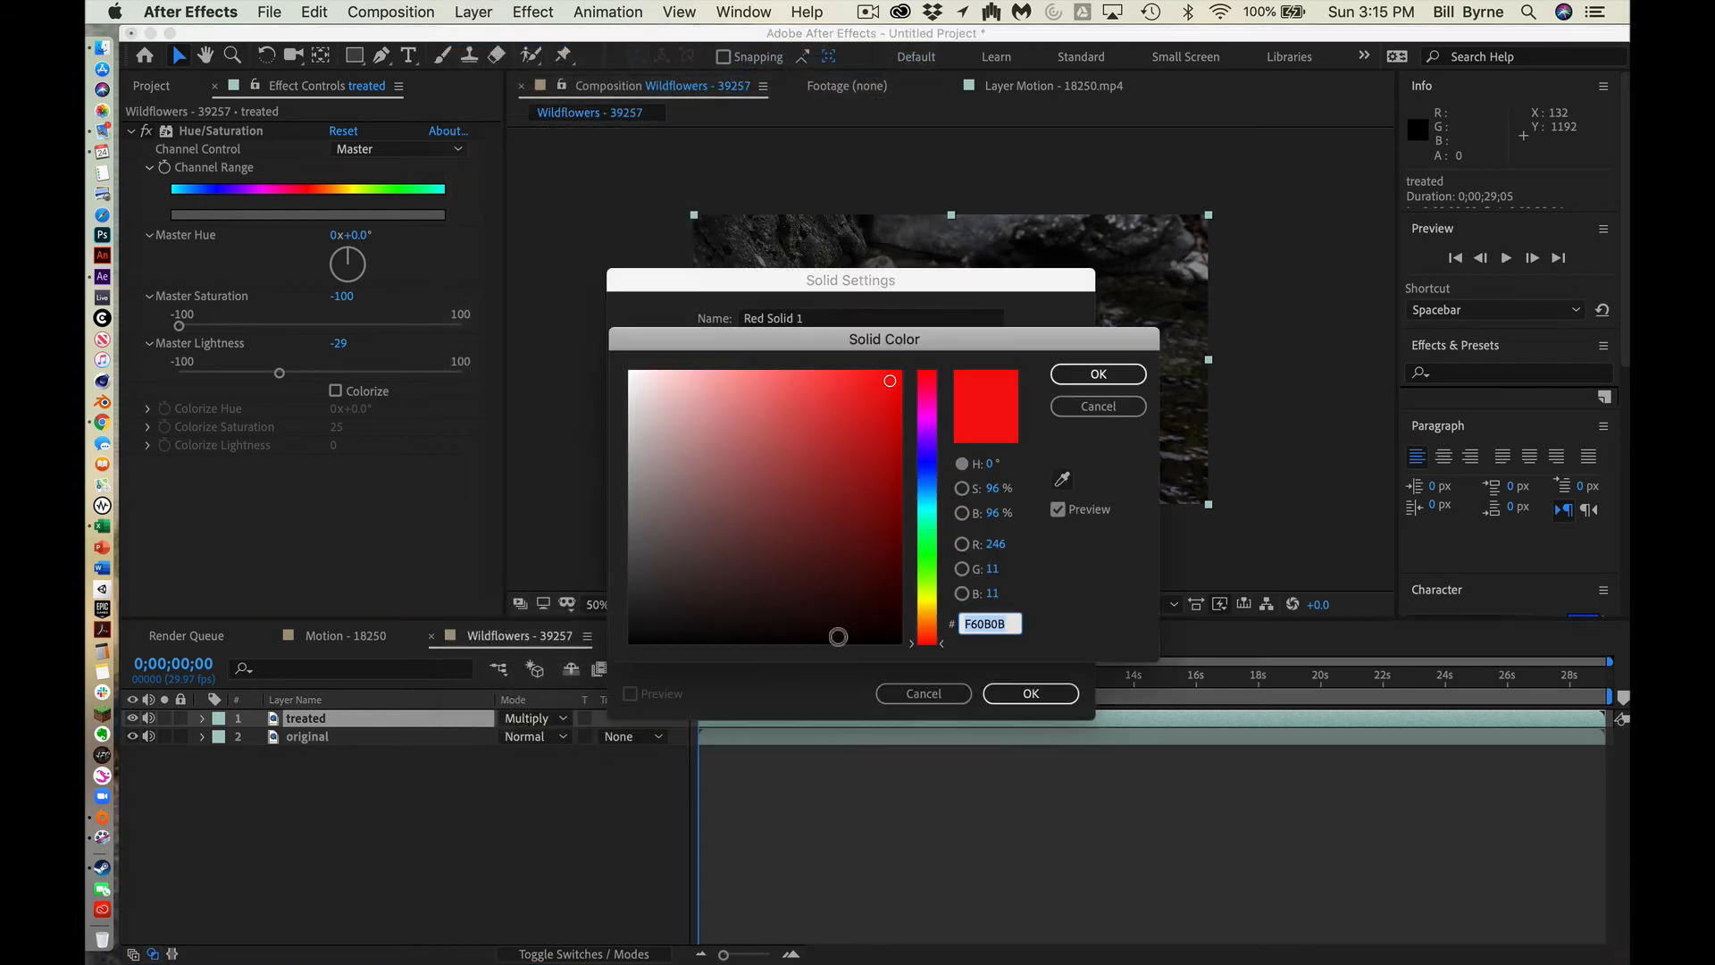
left_click(630, 640)
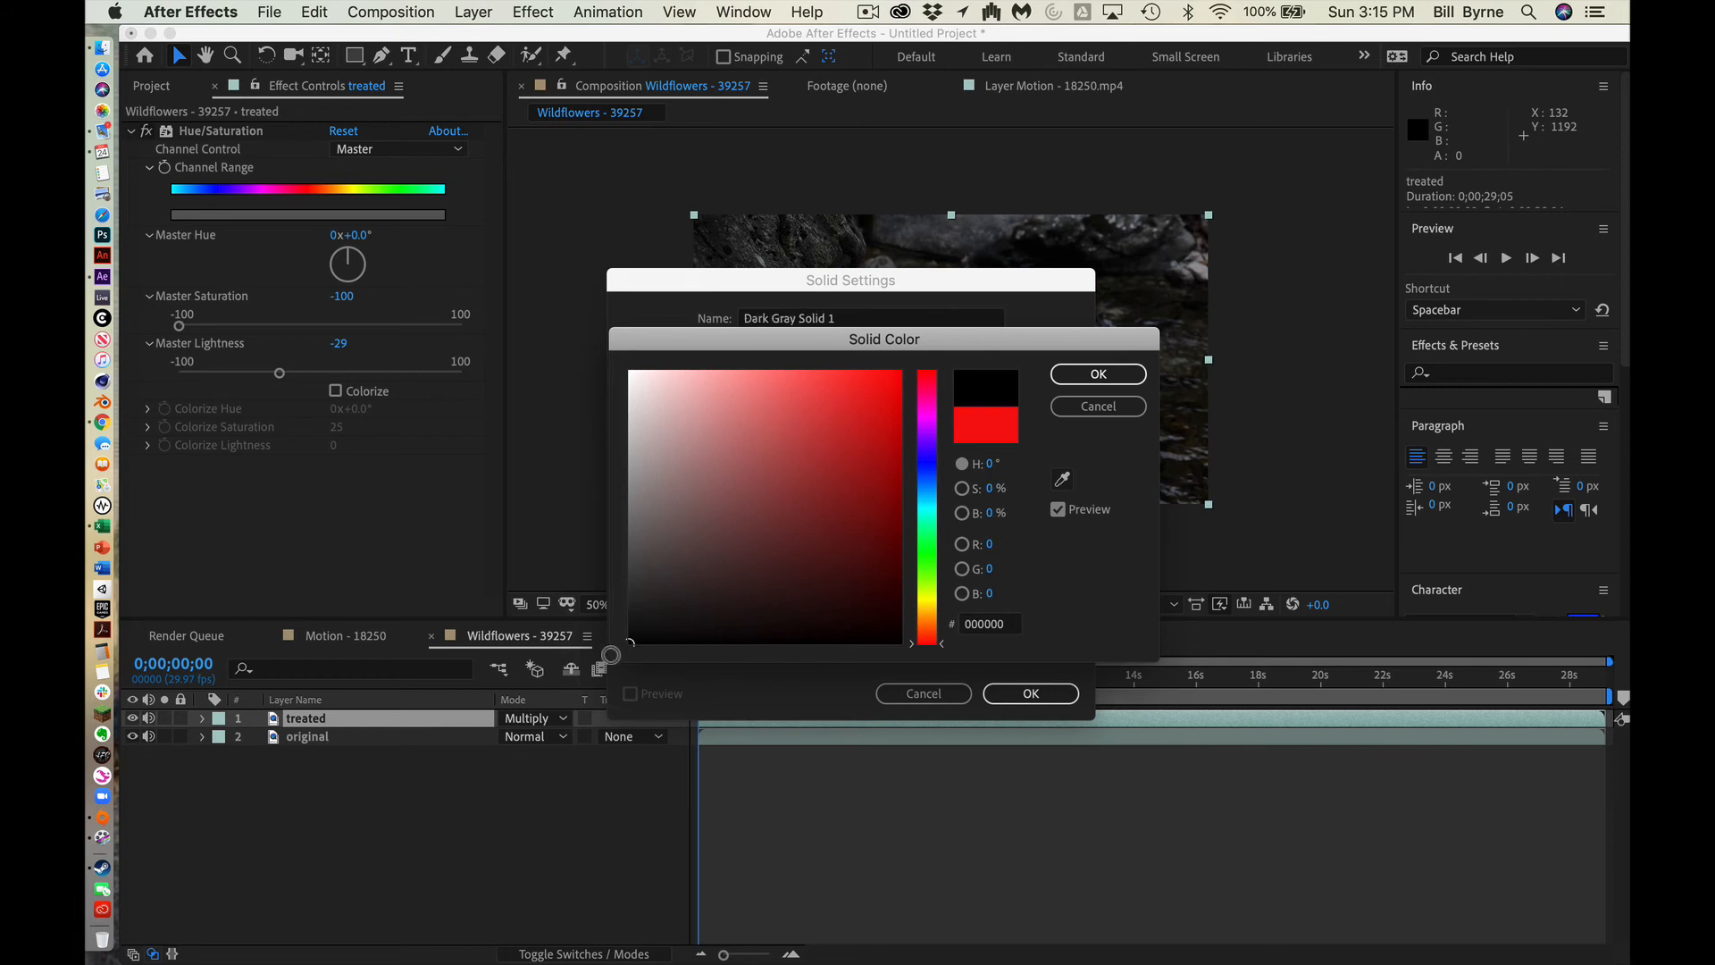
left_click(1122, 371)
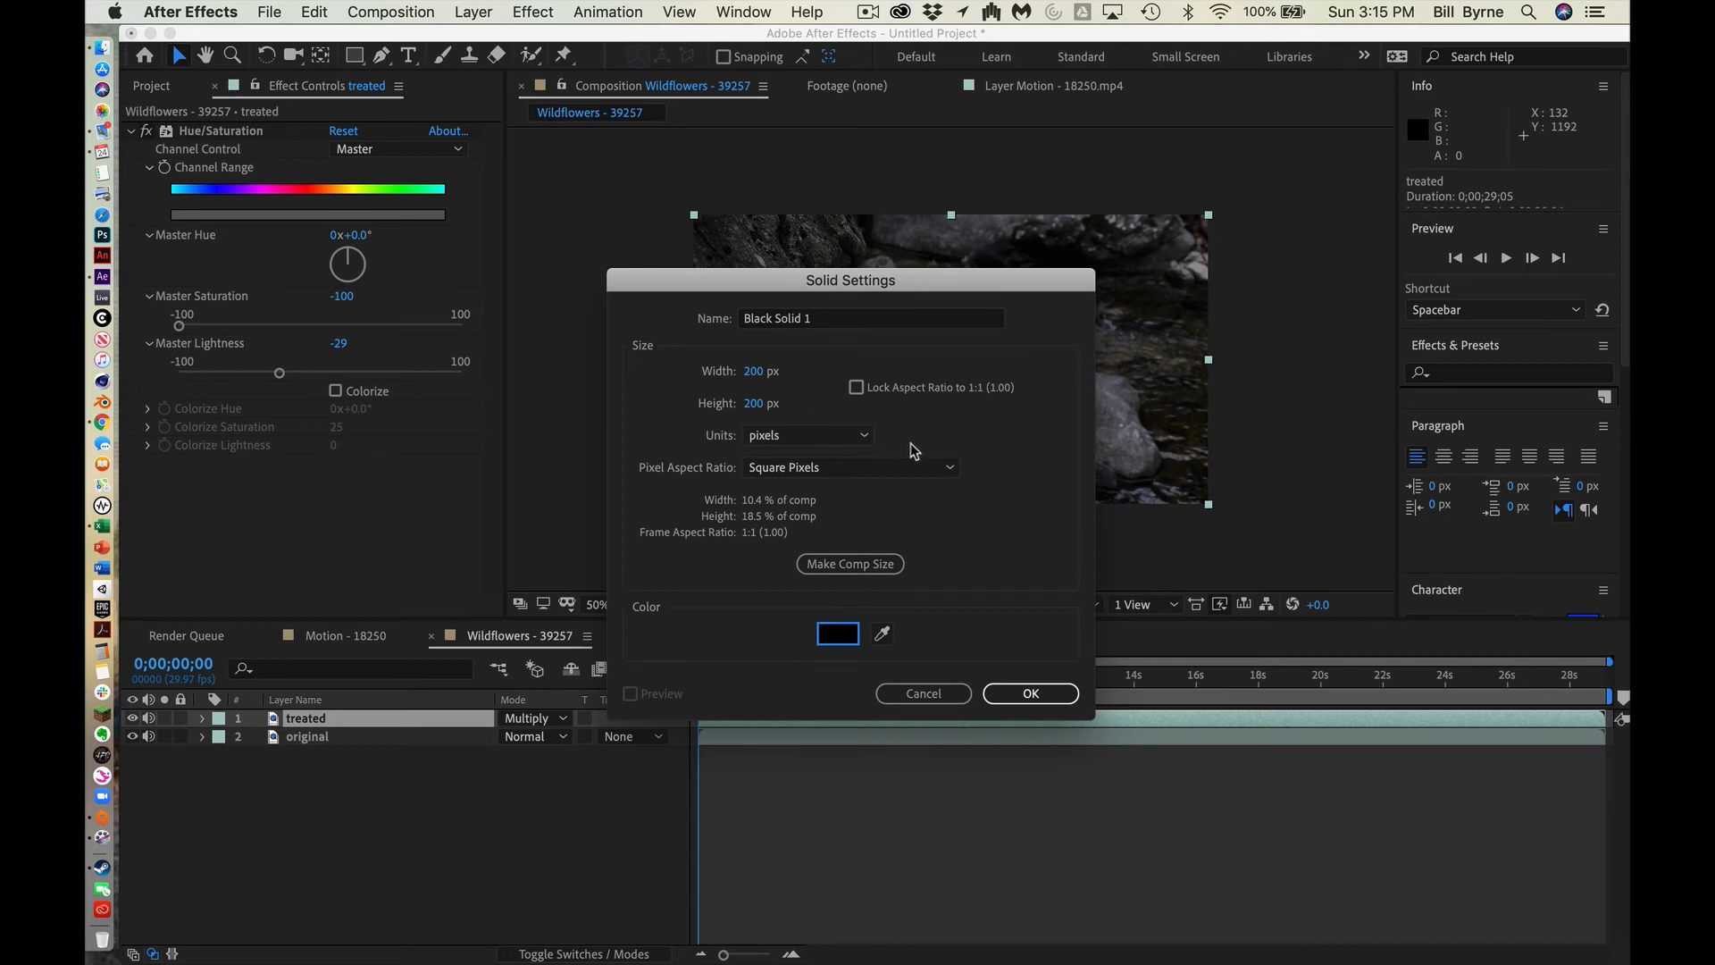
left_click(753, 371)
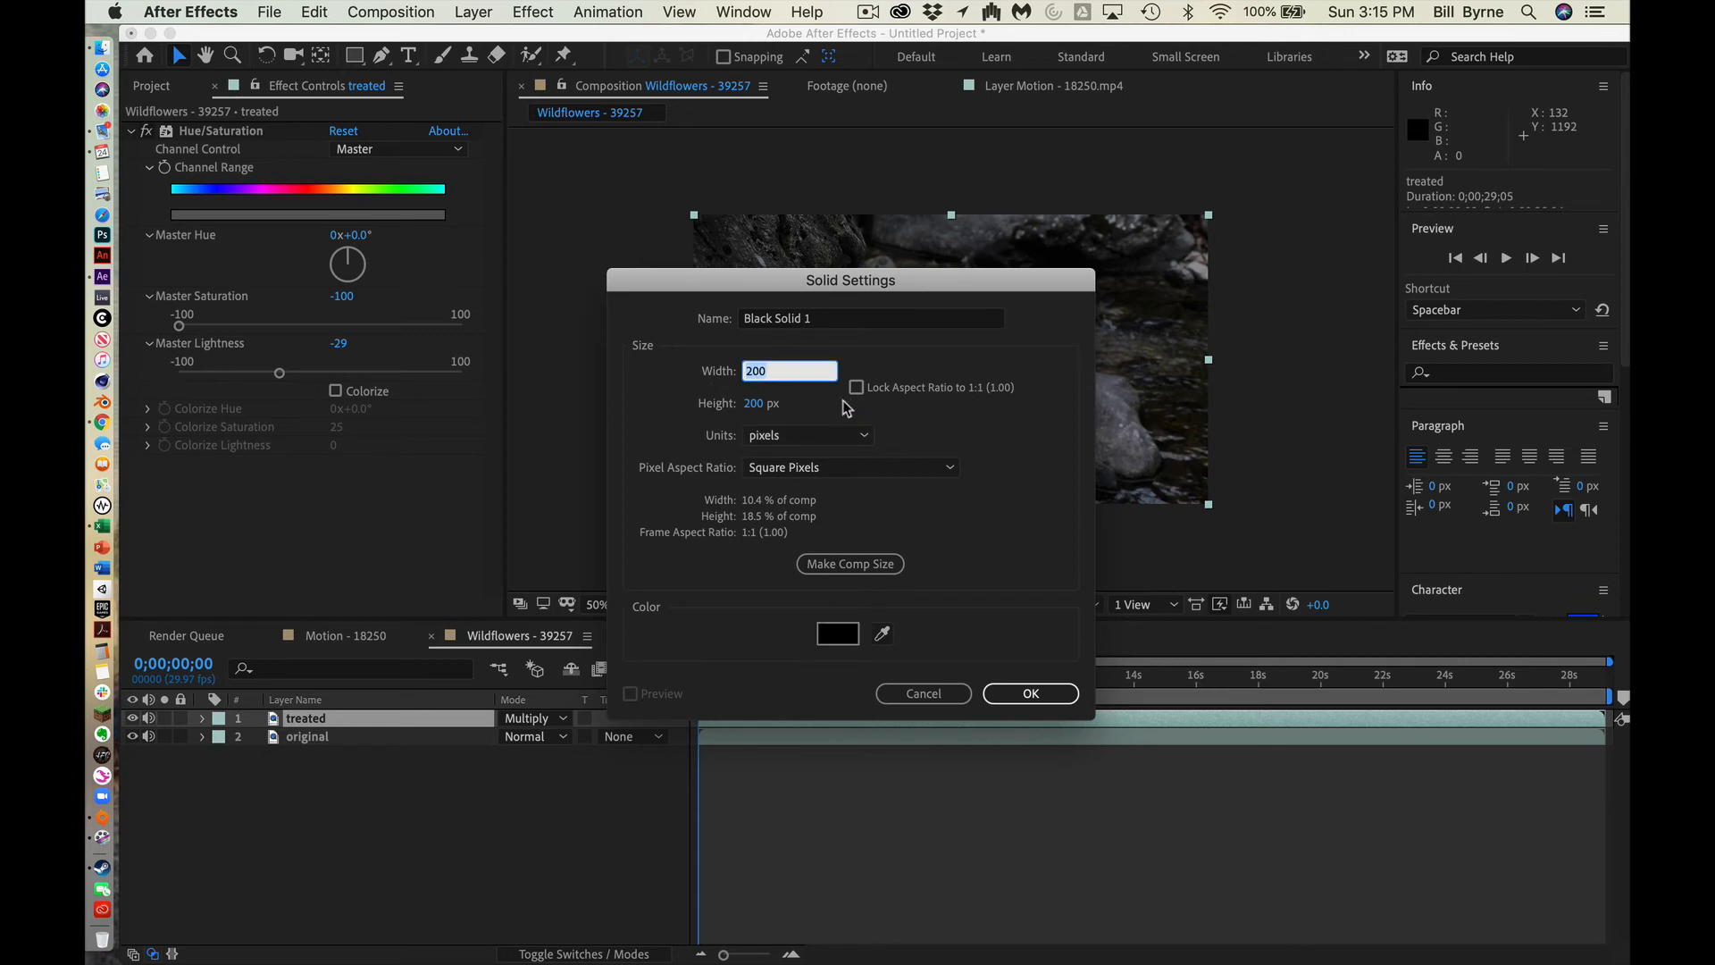
left_click(847, 564)
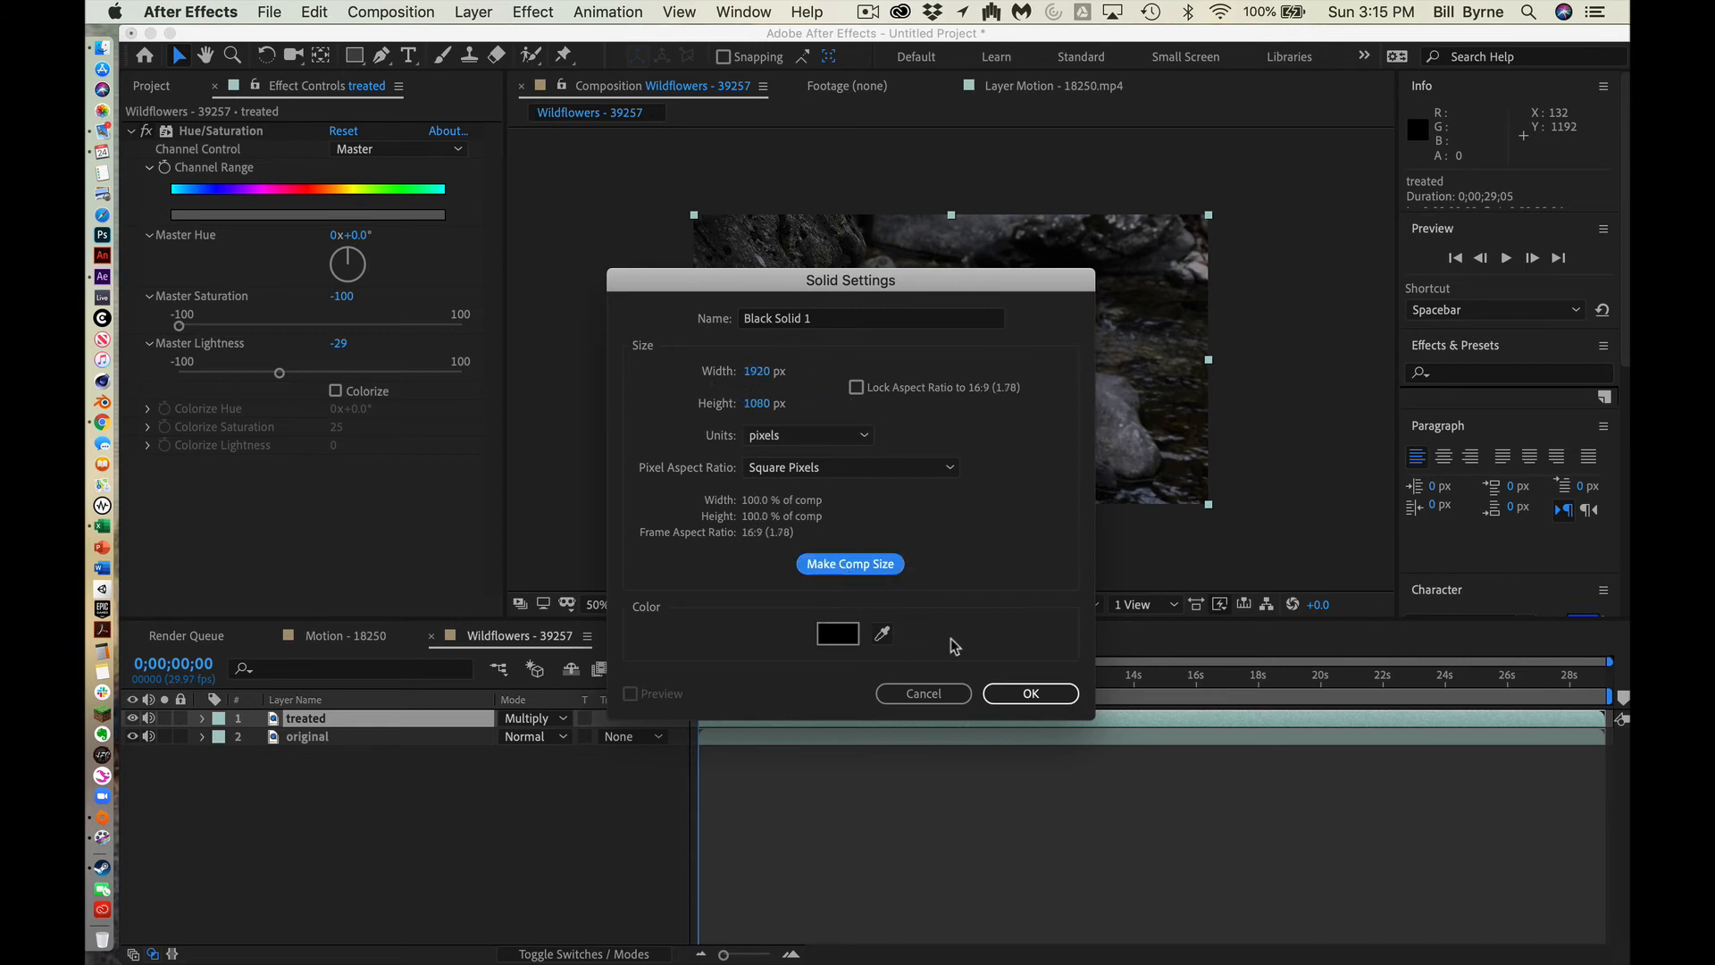
left_click(1063, 694)
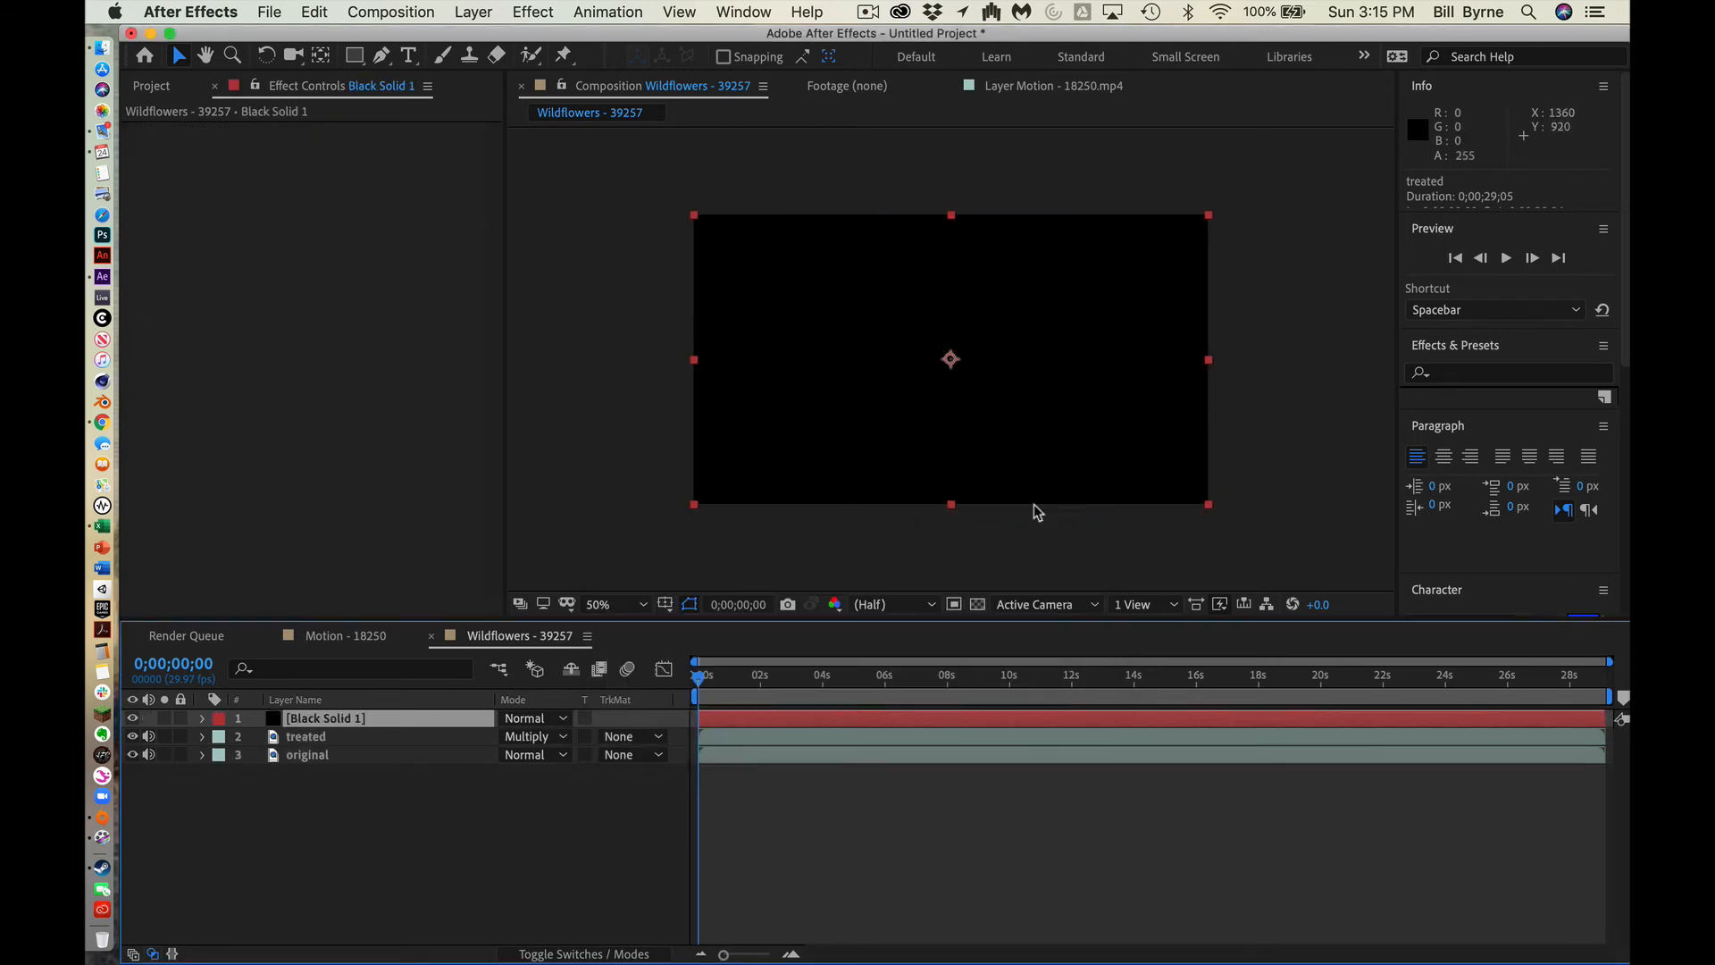
left_click(354, 57)
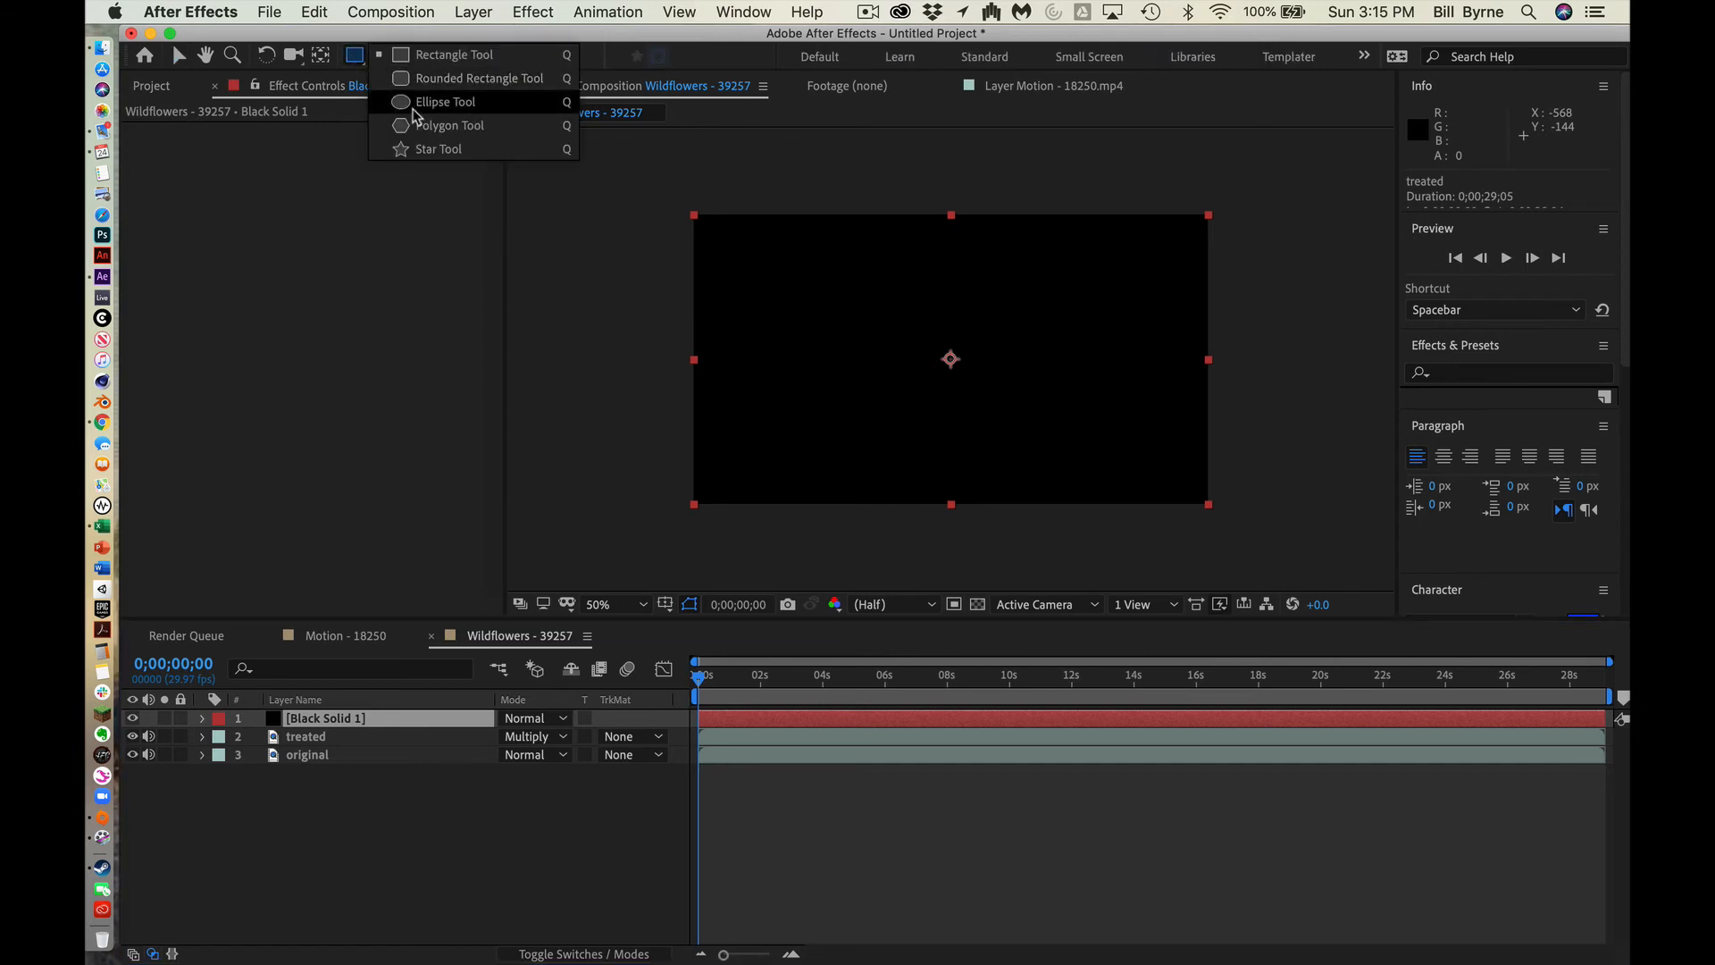
left_click(445, 102)
mouse_move(747, 403)
left_mouse_down()
mouse_move(804, 355)
mouse_move(1149, 212)
left_mouse_up()
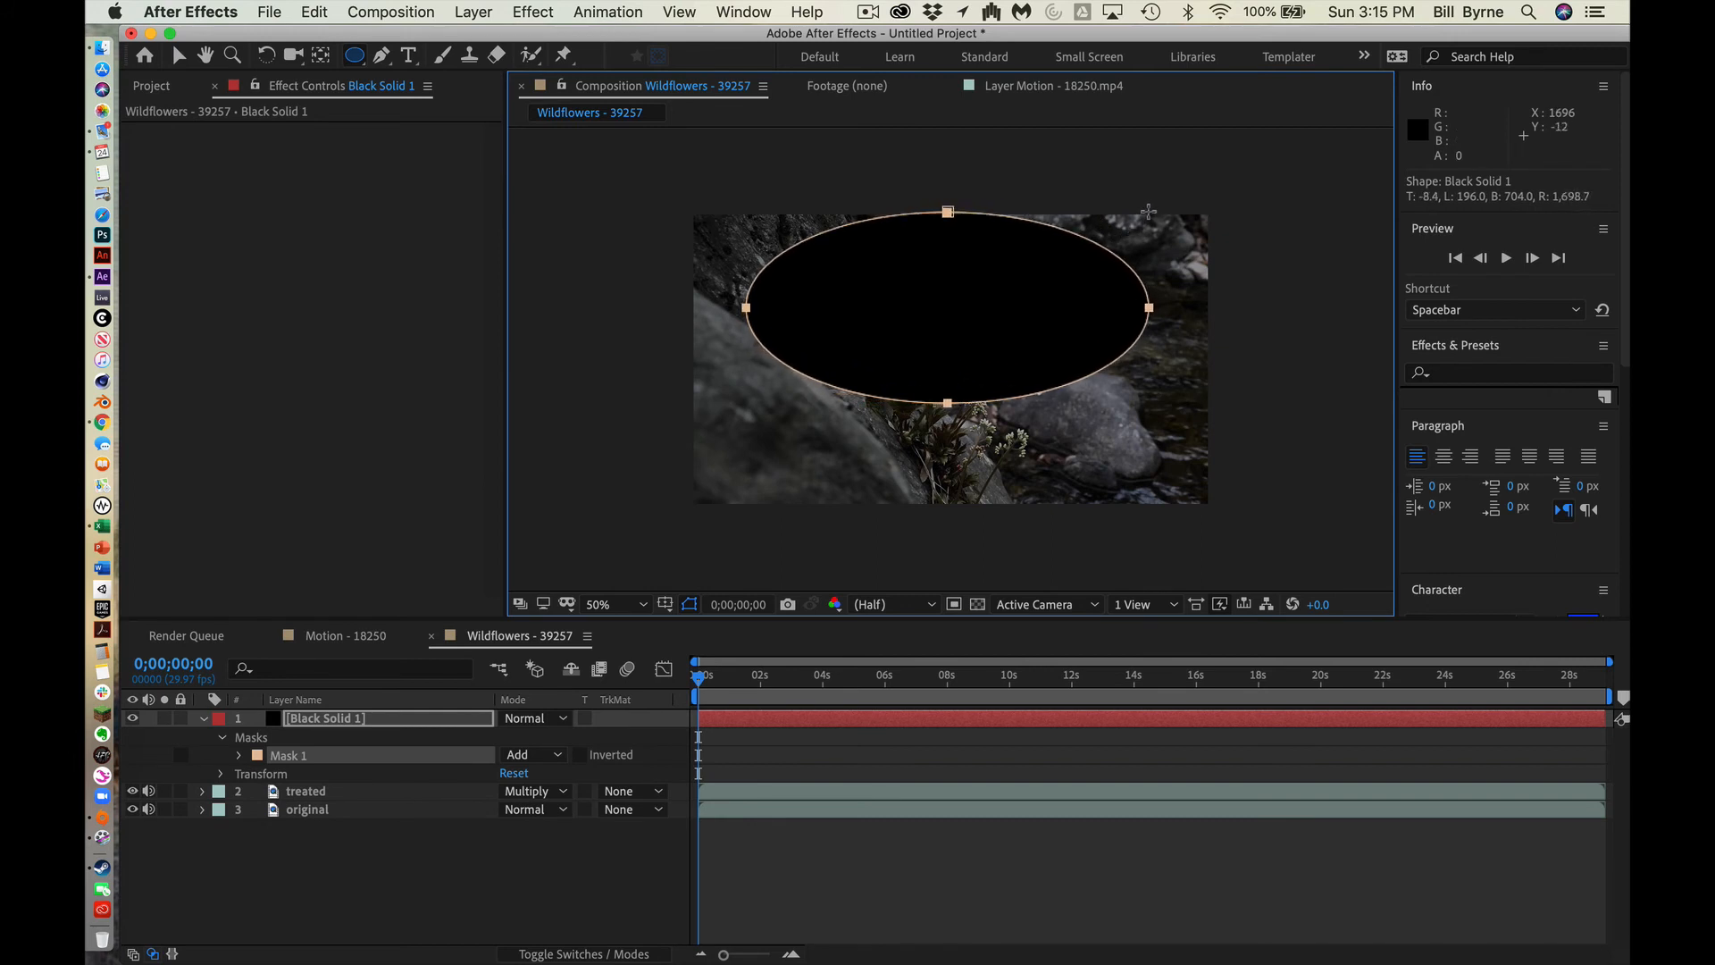
left_click(947, 402)
key("super+z")
key("super+z")
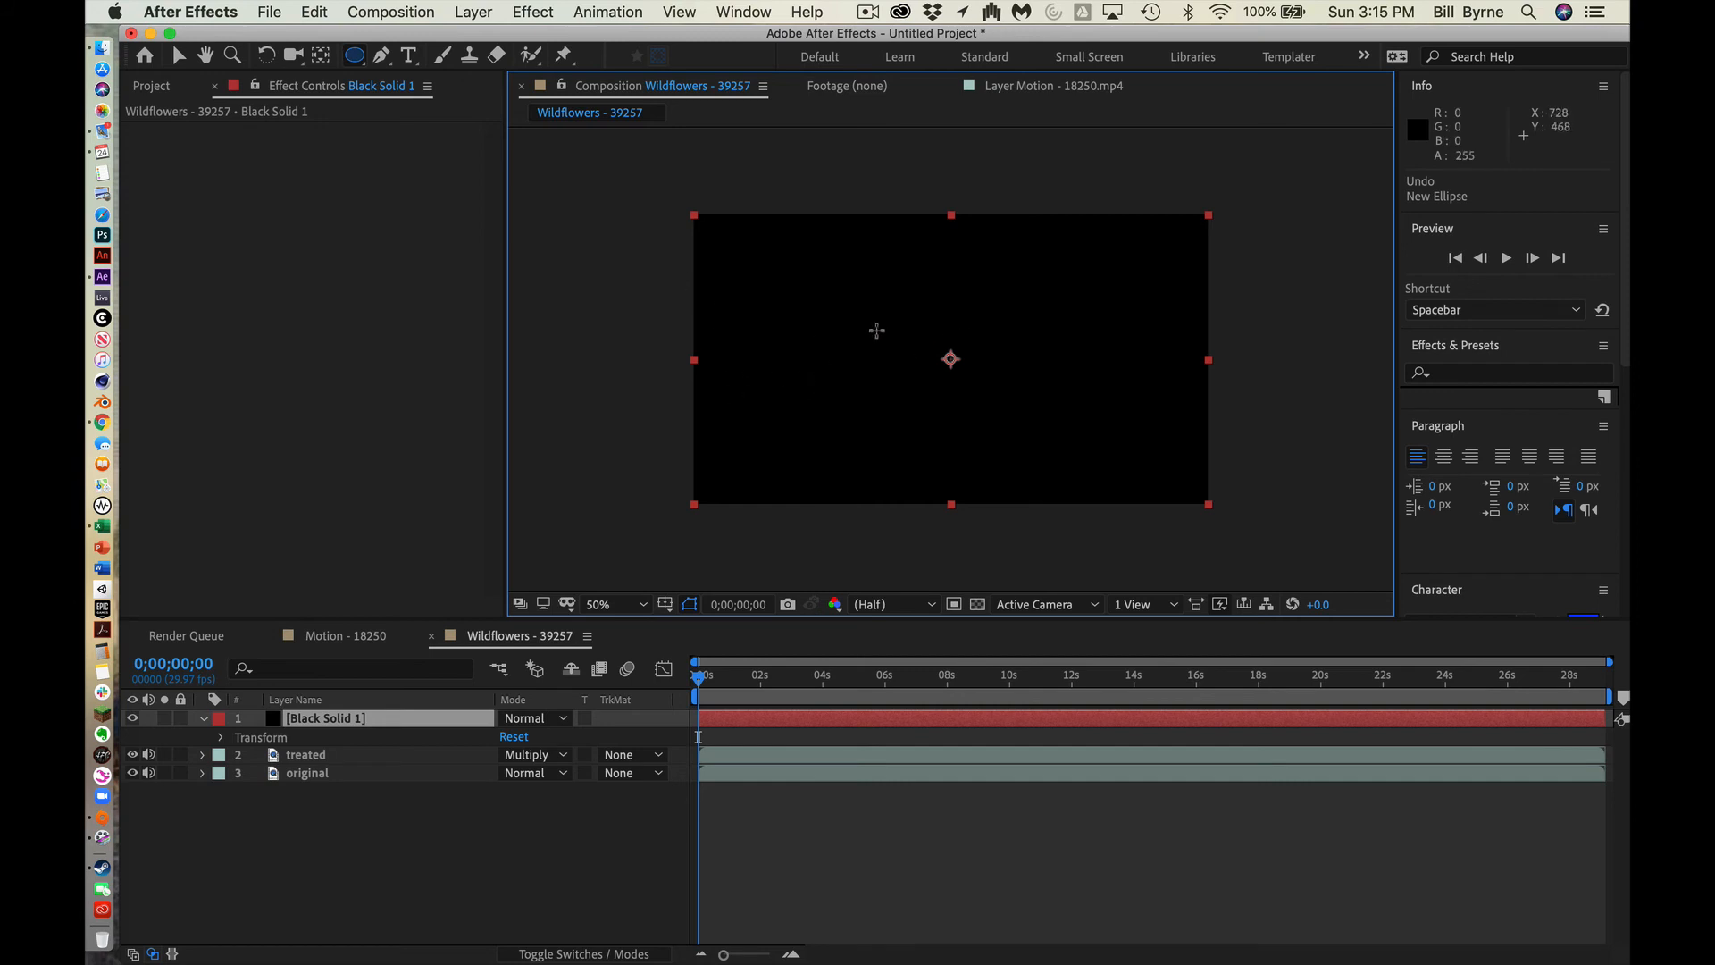
Step: Draw a circular mask about 1425 px wide on the black solid, extending beyond the lower-right corner of the frame
left_click_drag(877, 329, 1037, 492)
left_click_drag(1081, 380, 1258, 401)
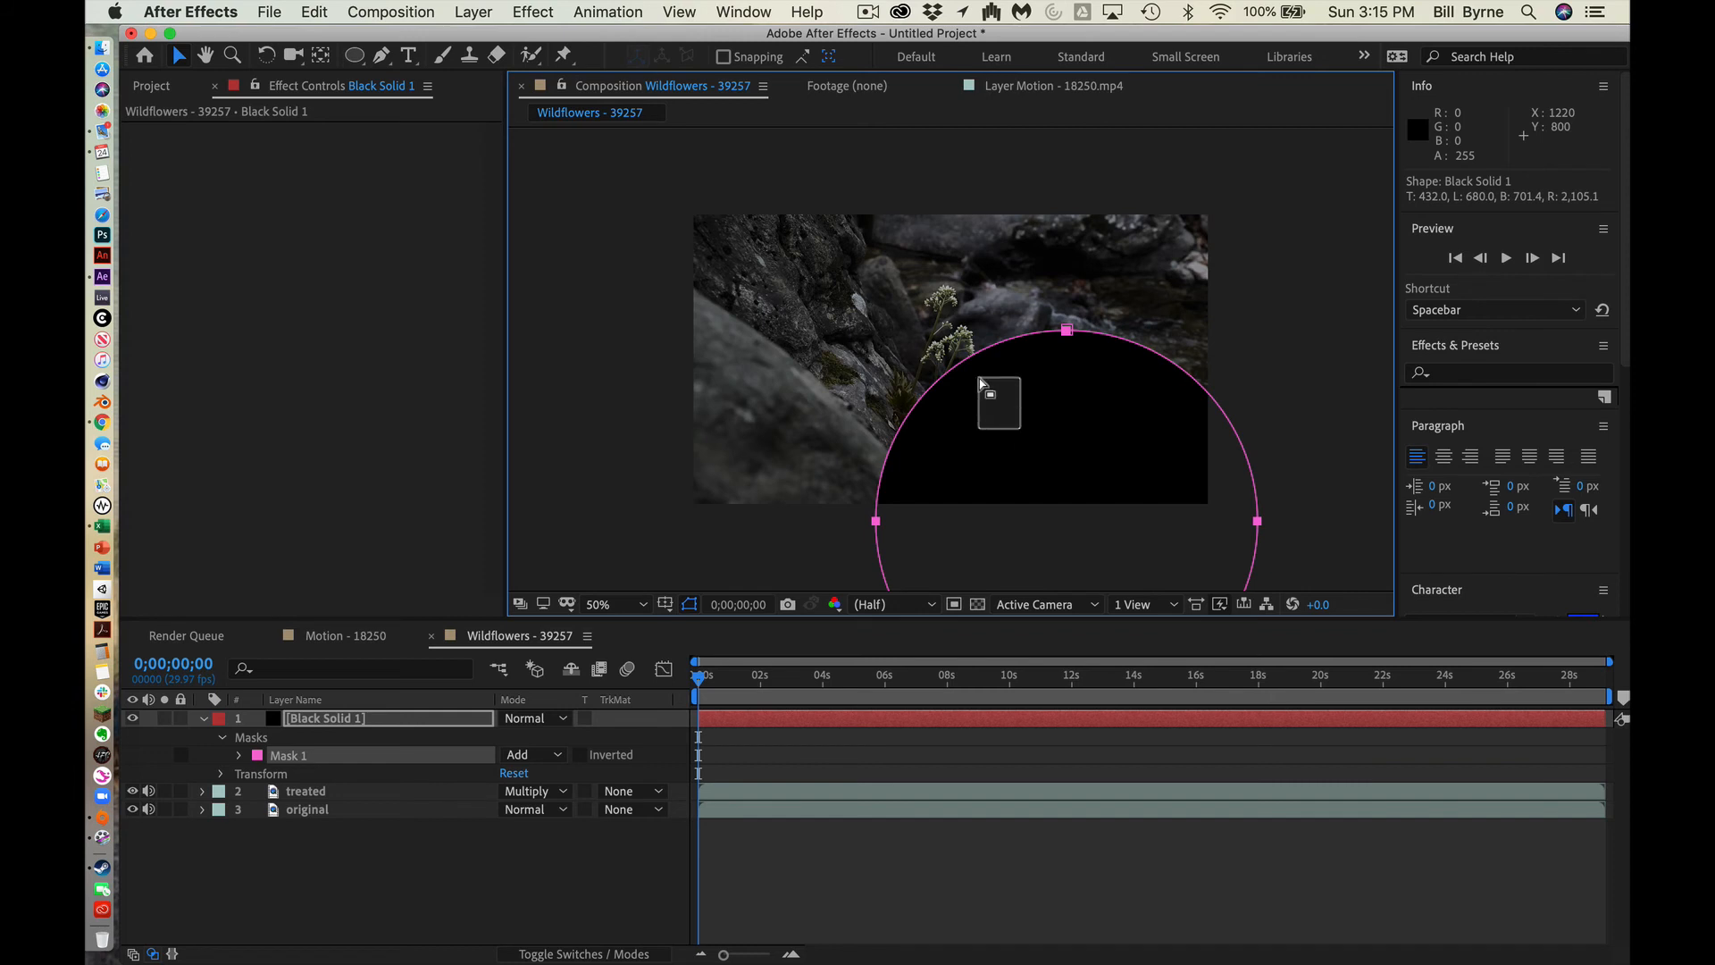
left_click(988, 384)
Step: Reposition the mask's four vertices to reshape it into a wide oval nearly filling the composition frame
left_click(1067, 330)
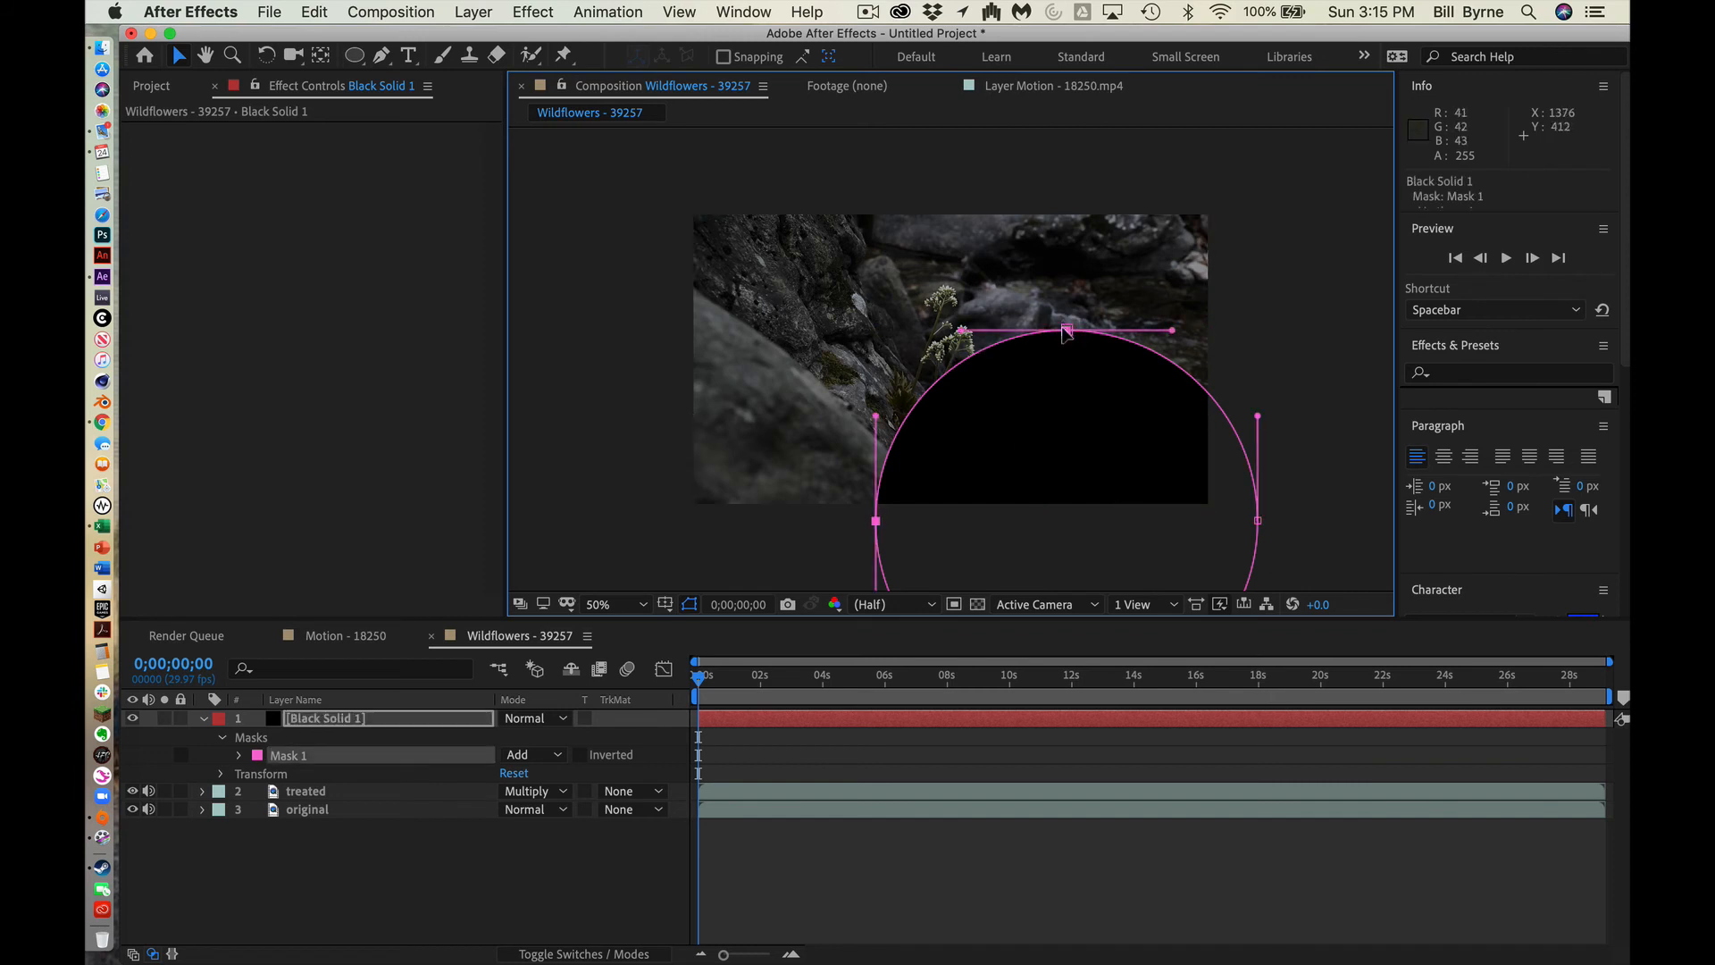
left_click_drag(1068, 333, 945, 217)
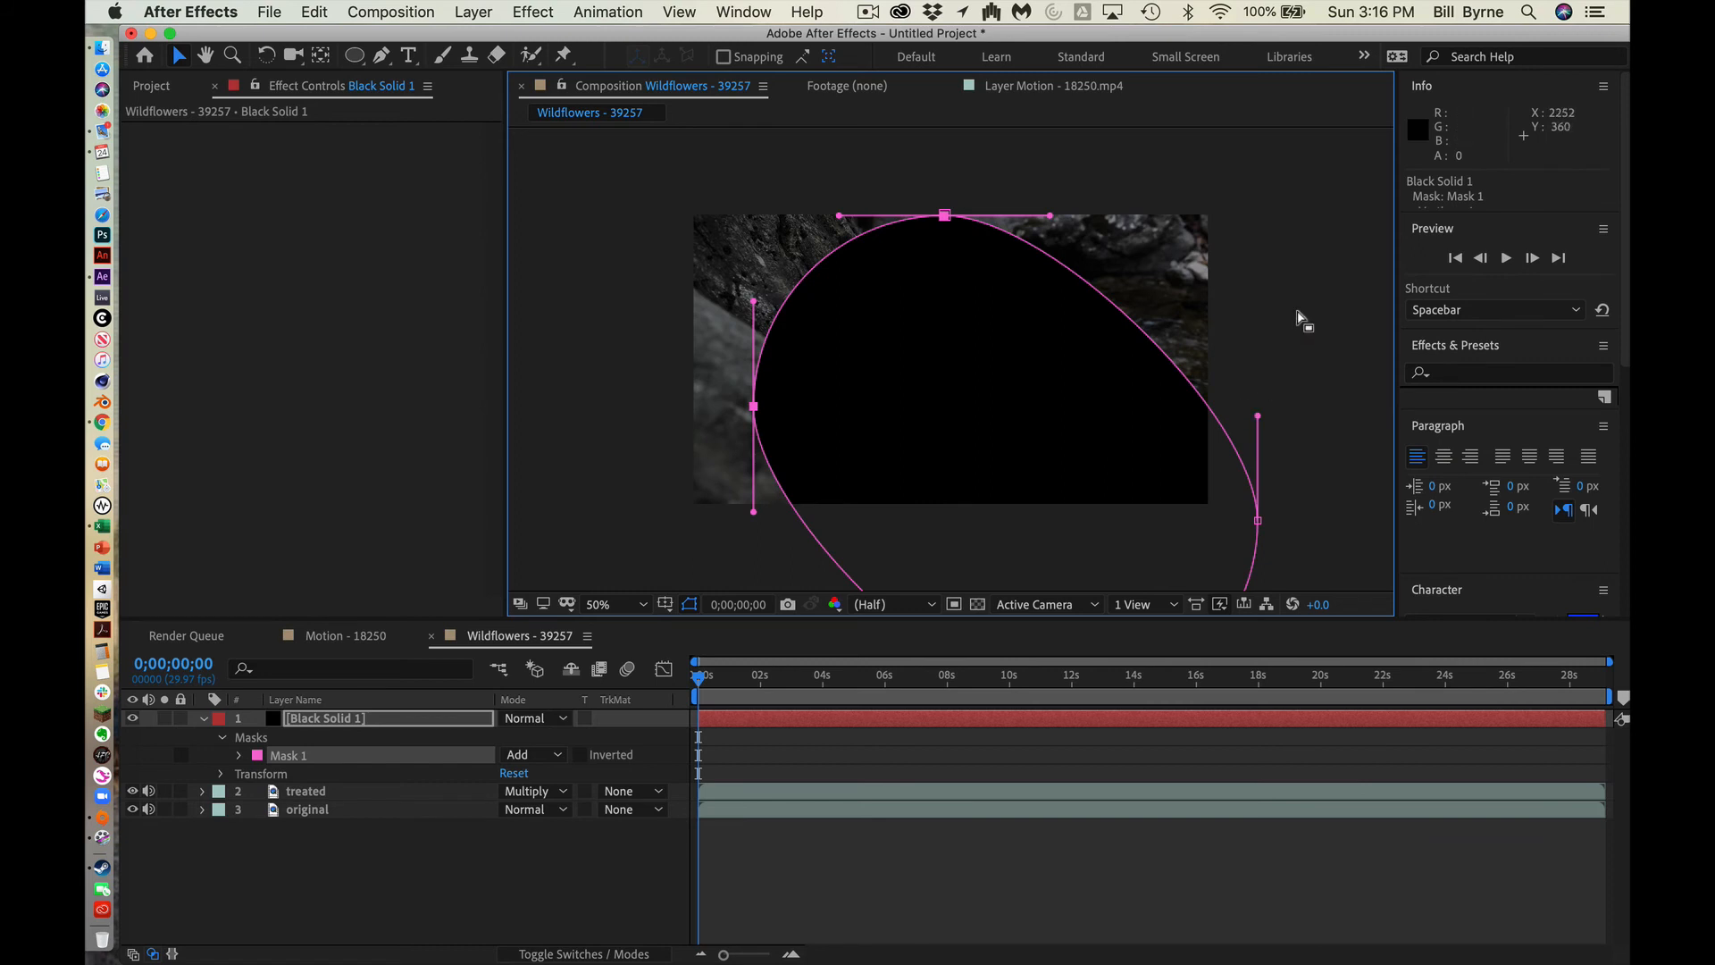
scroll(1300, 319, "down", 2)
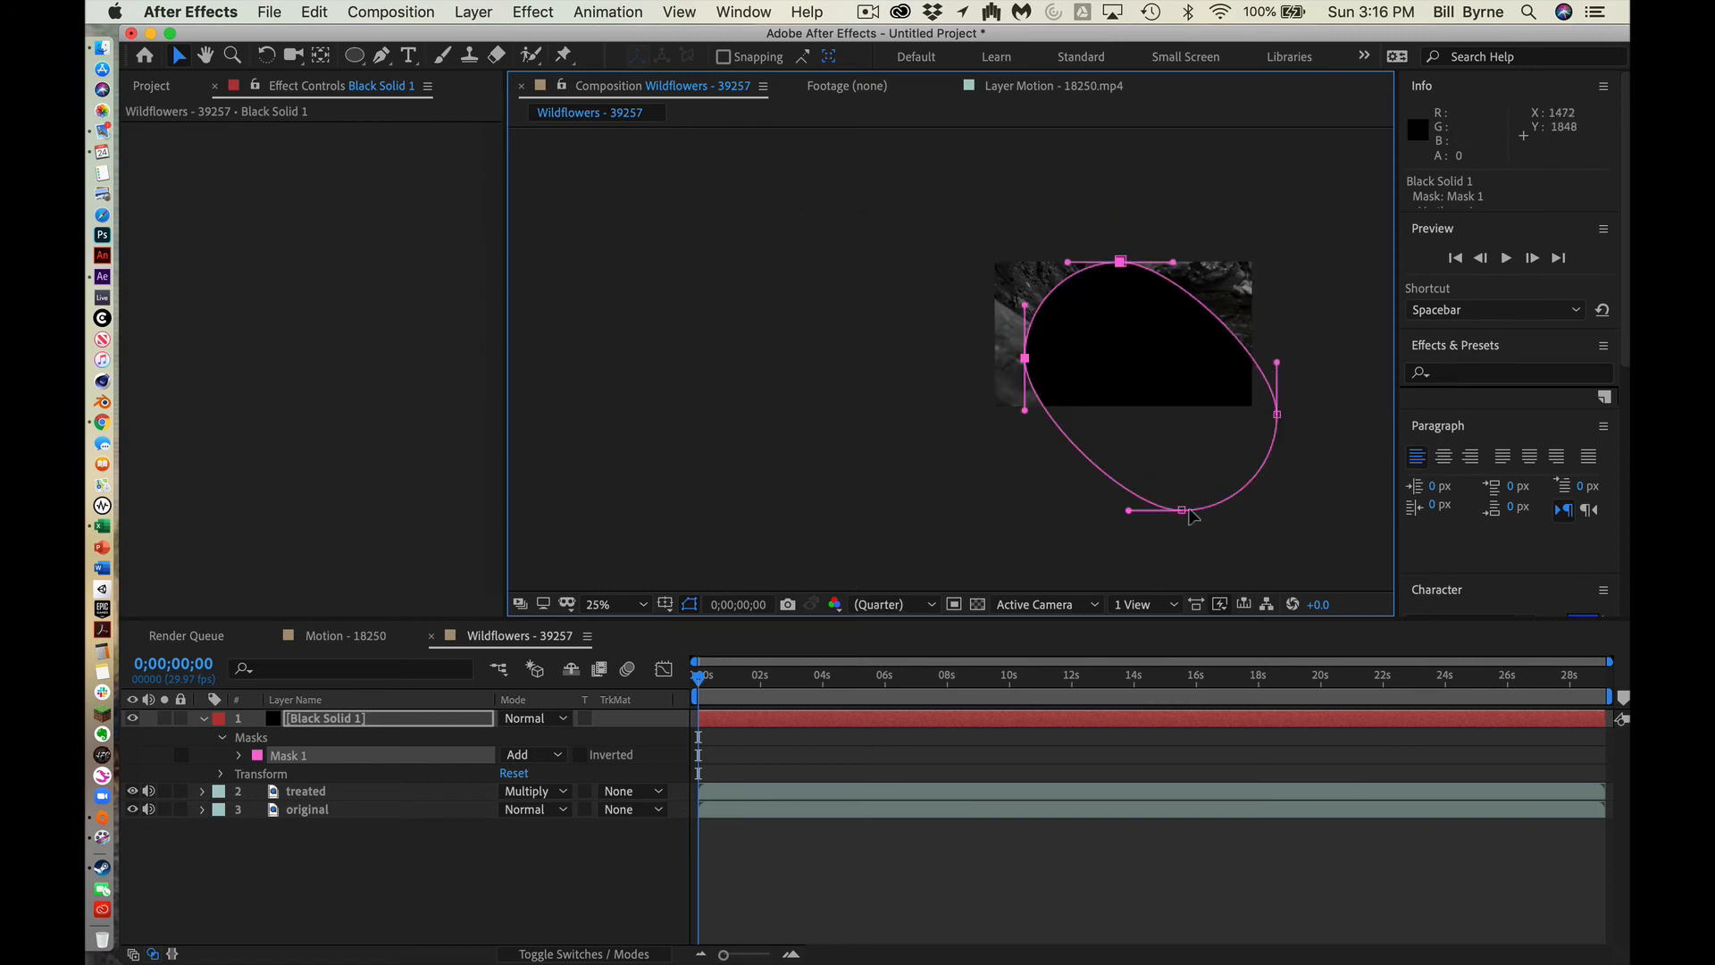
left_click_drag(1189, 514, 1127, 411)
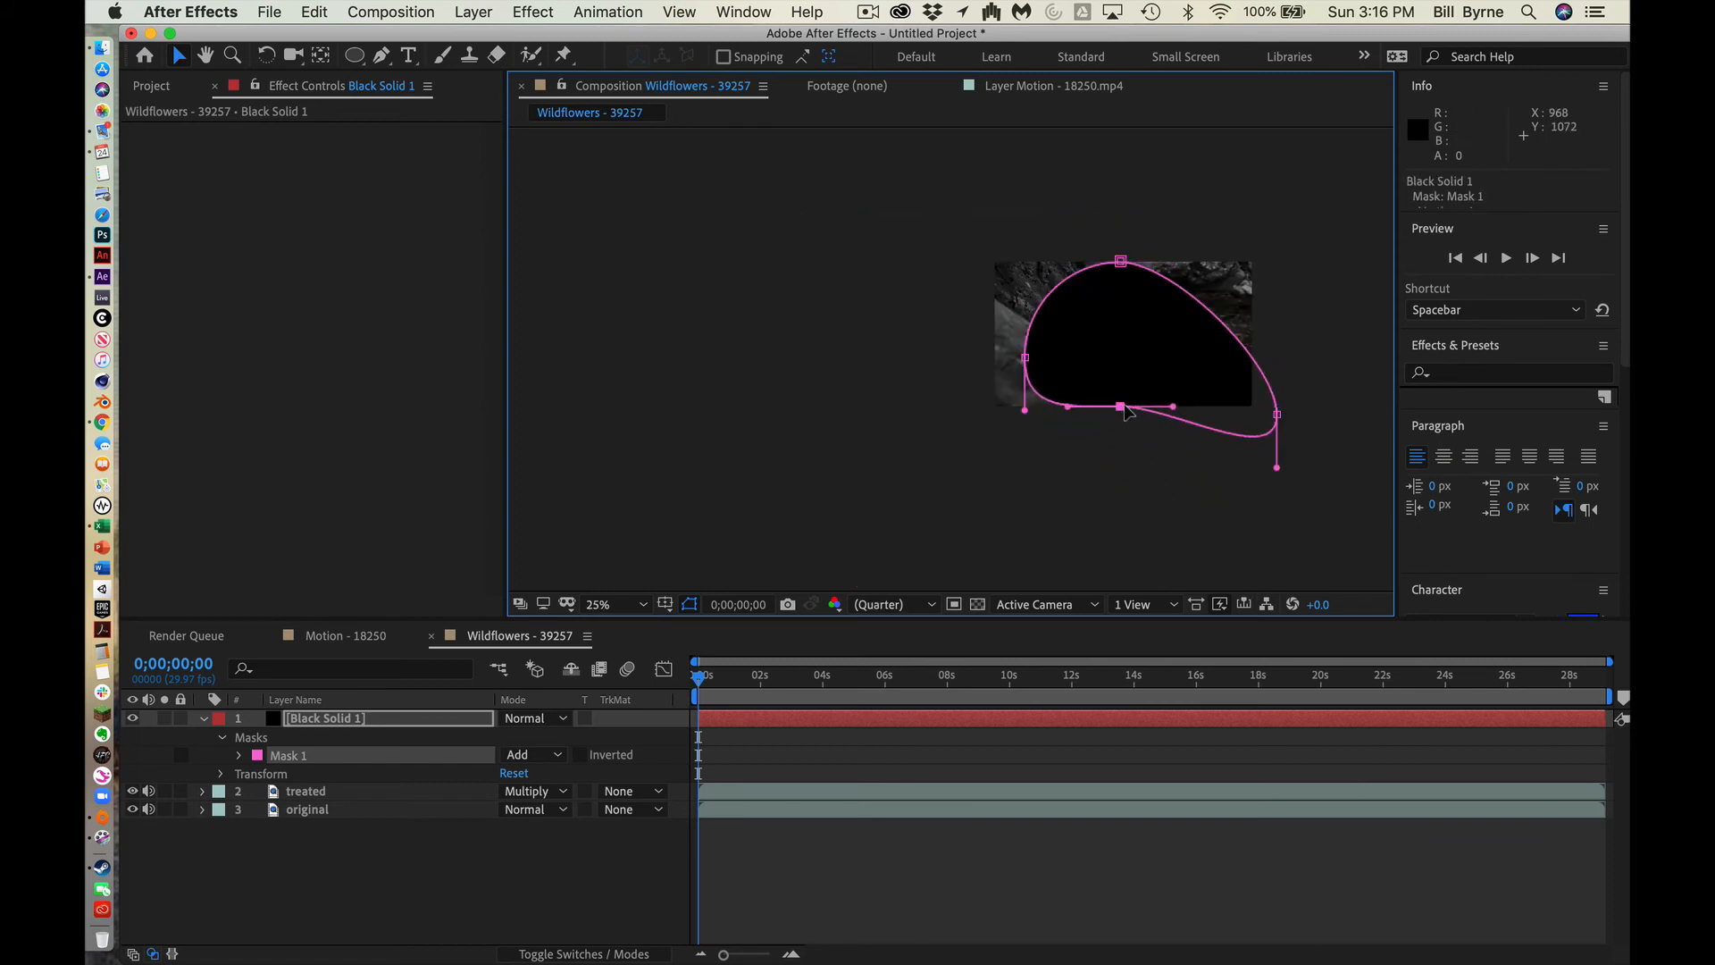
left_click_drag(1276, 414, 1228, 349)
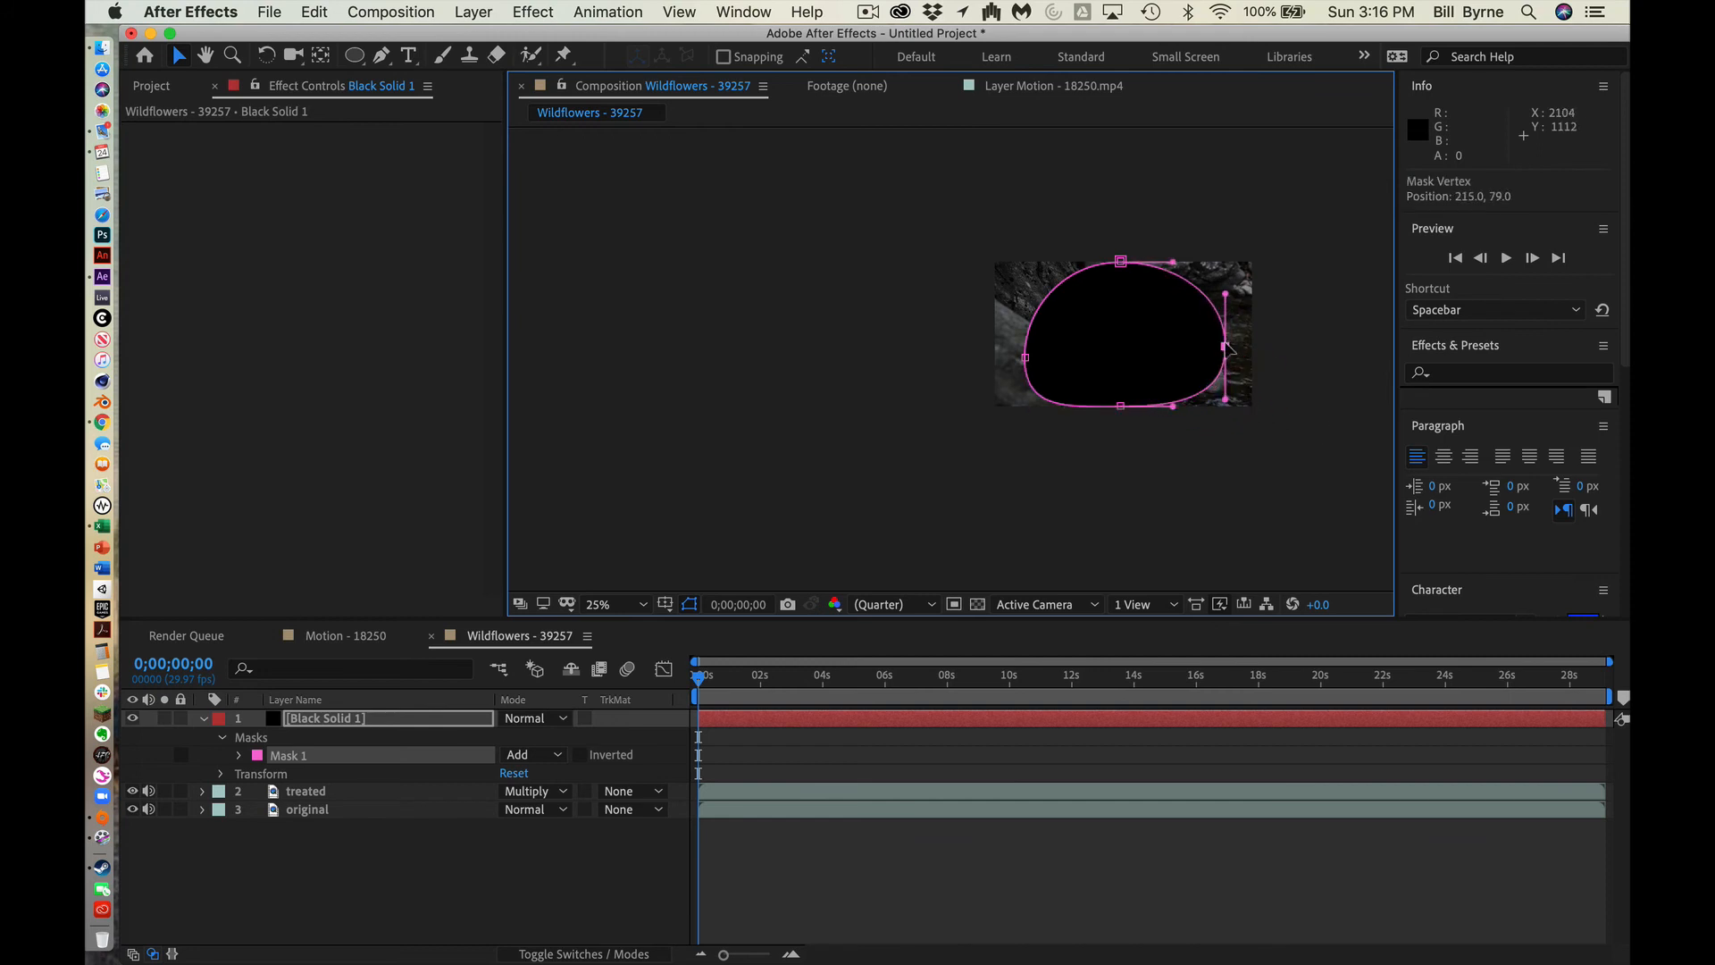
left_click_drag(1026, 357, 1007, 341)
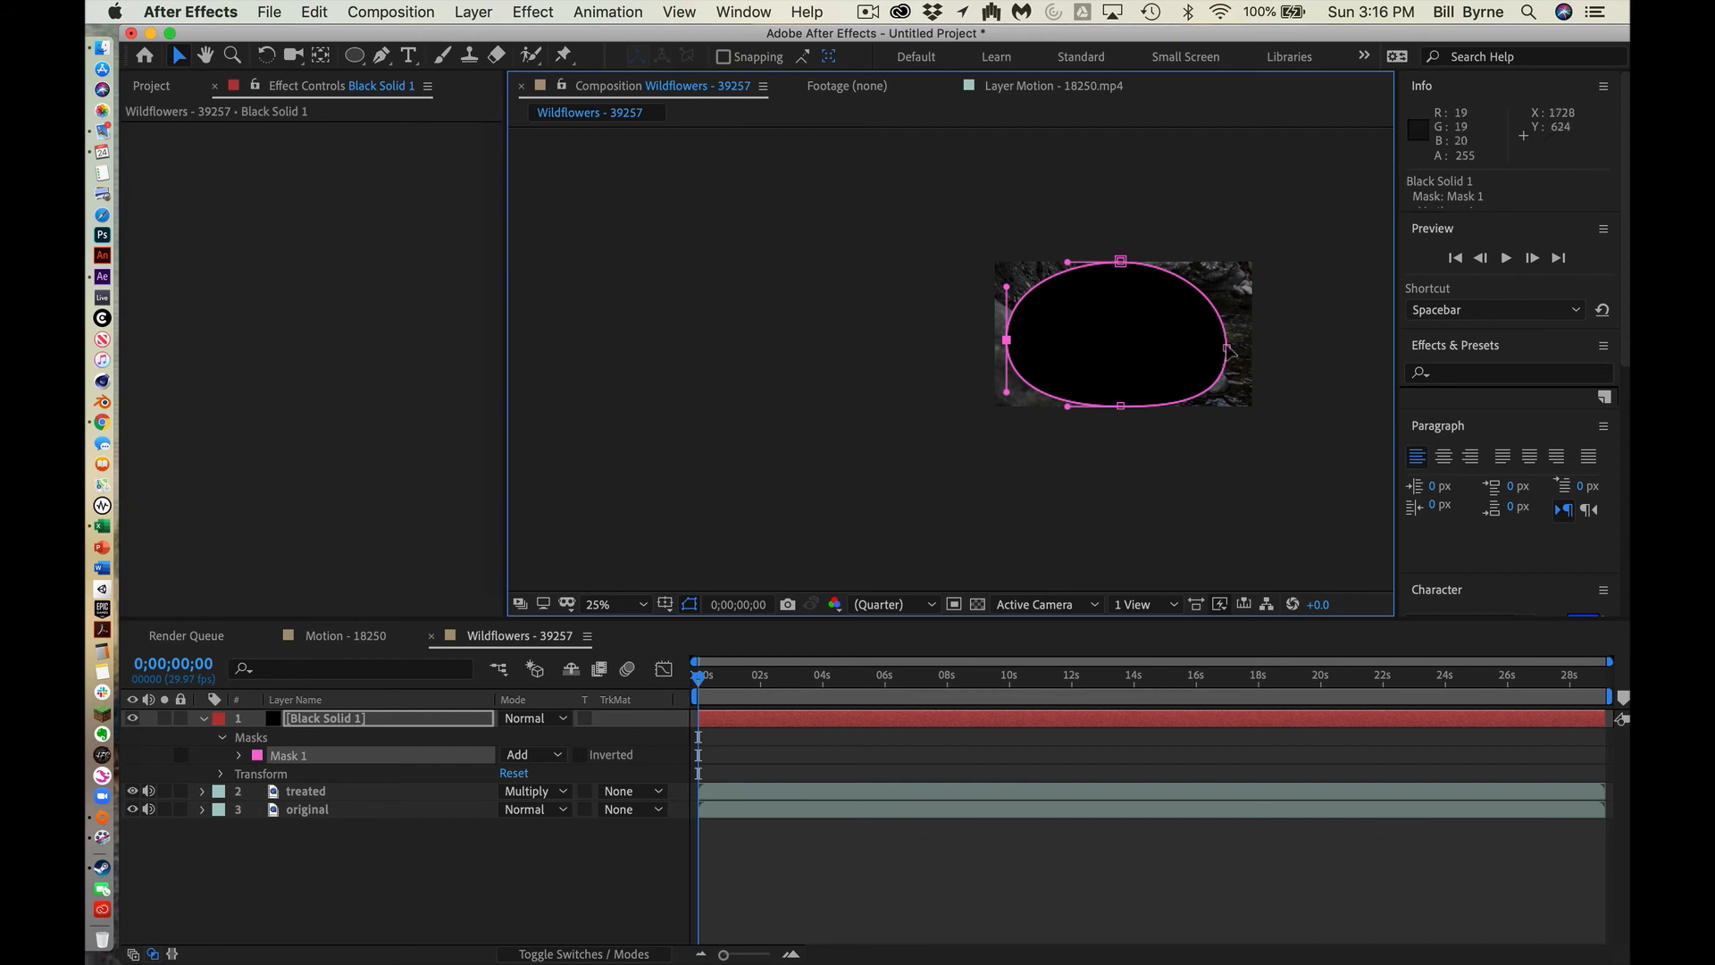
left_click_drag(1228, 351, 1247, 341)
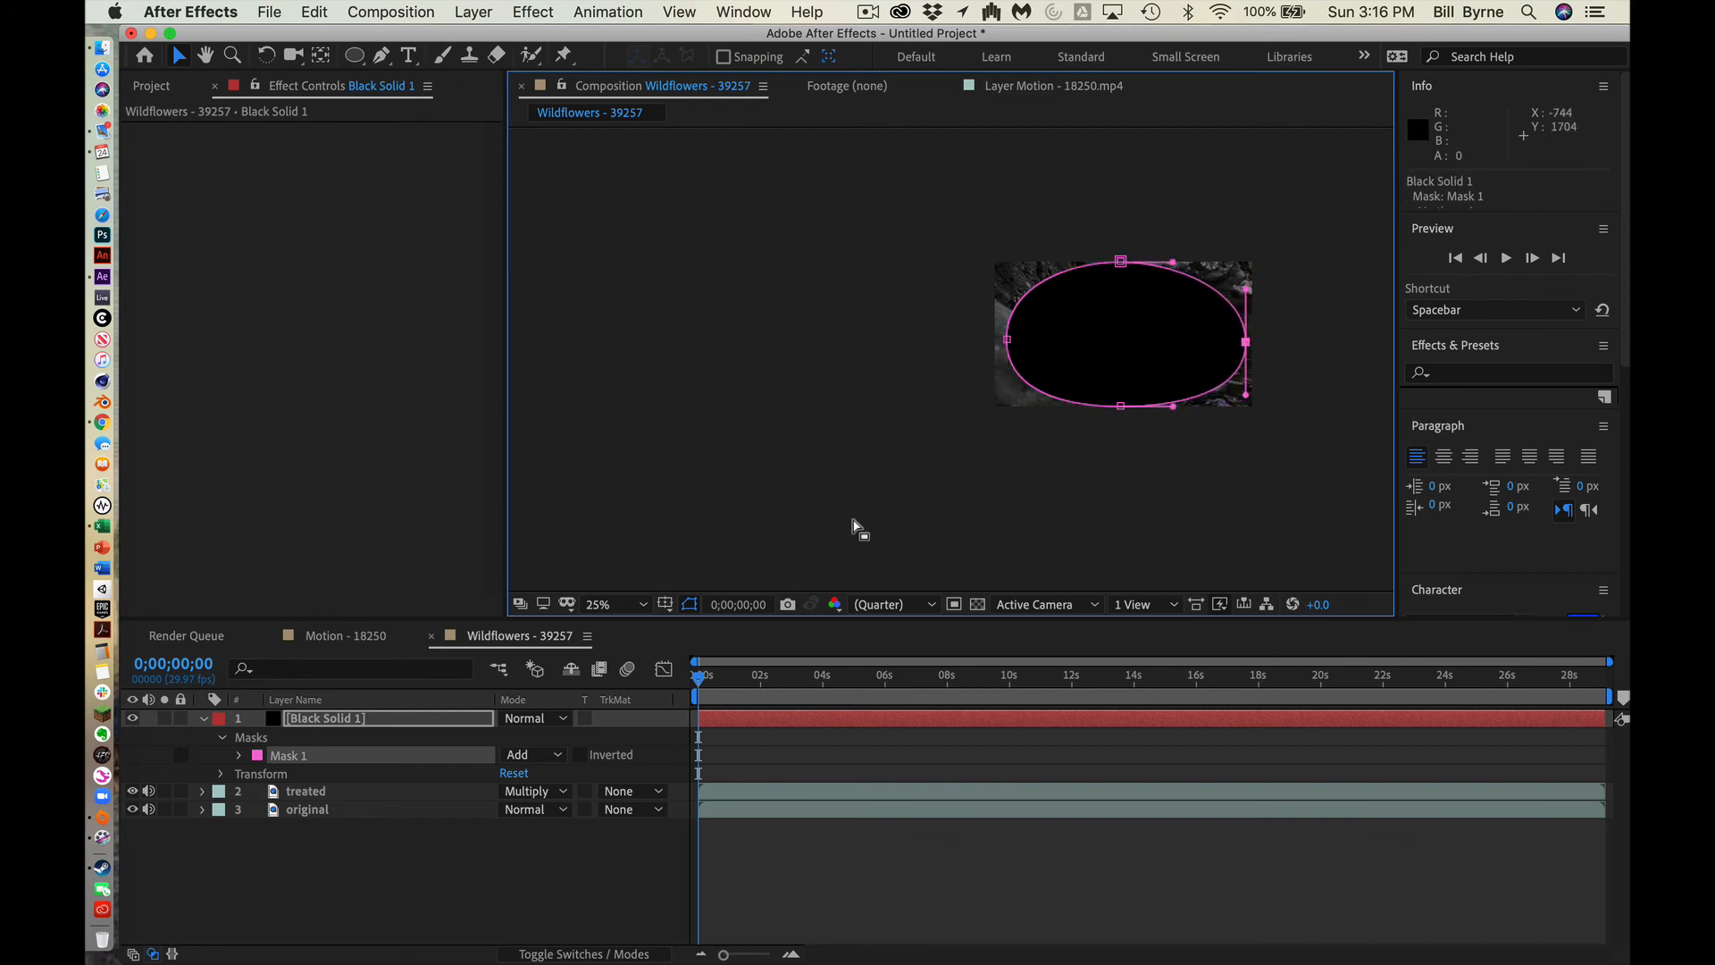
Step: Invert Mask 1 on the black solid so the black surrounds the oval
left_click(360, 720)
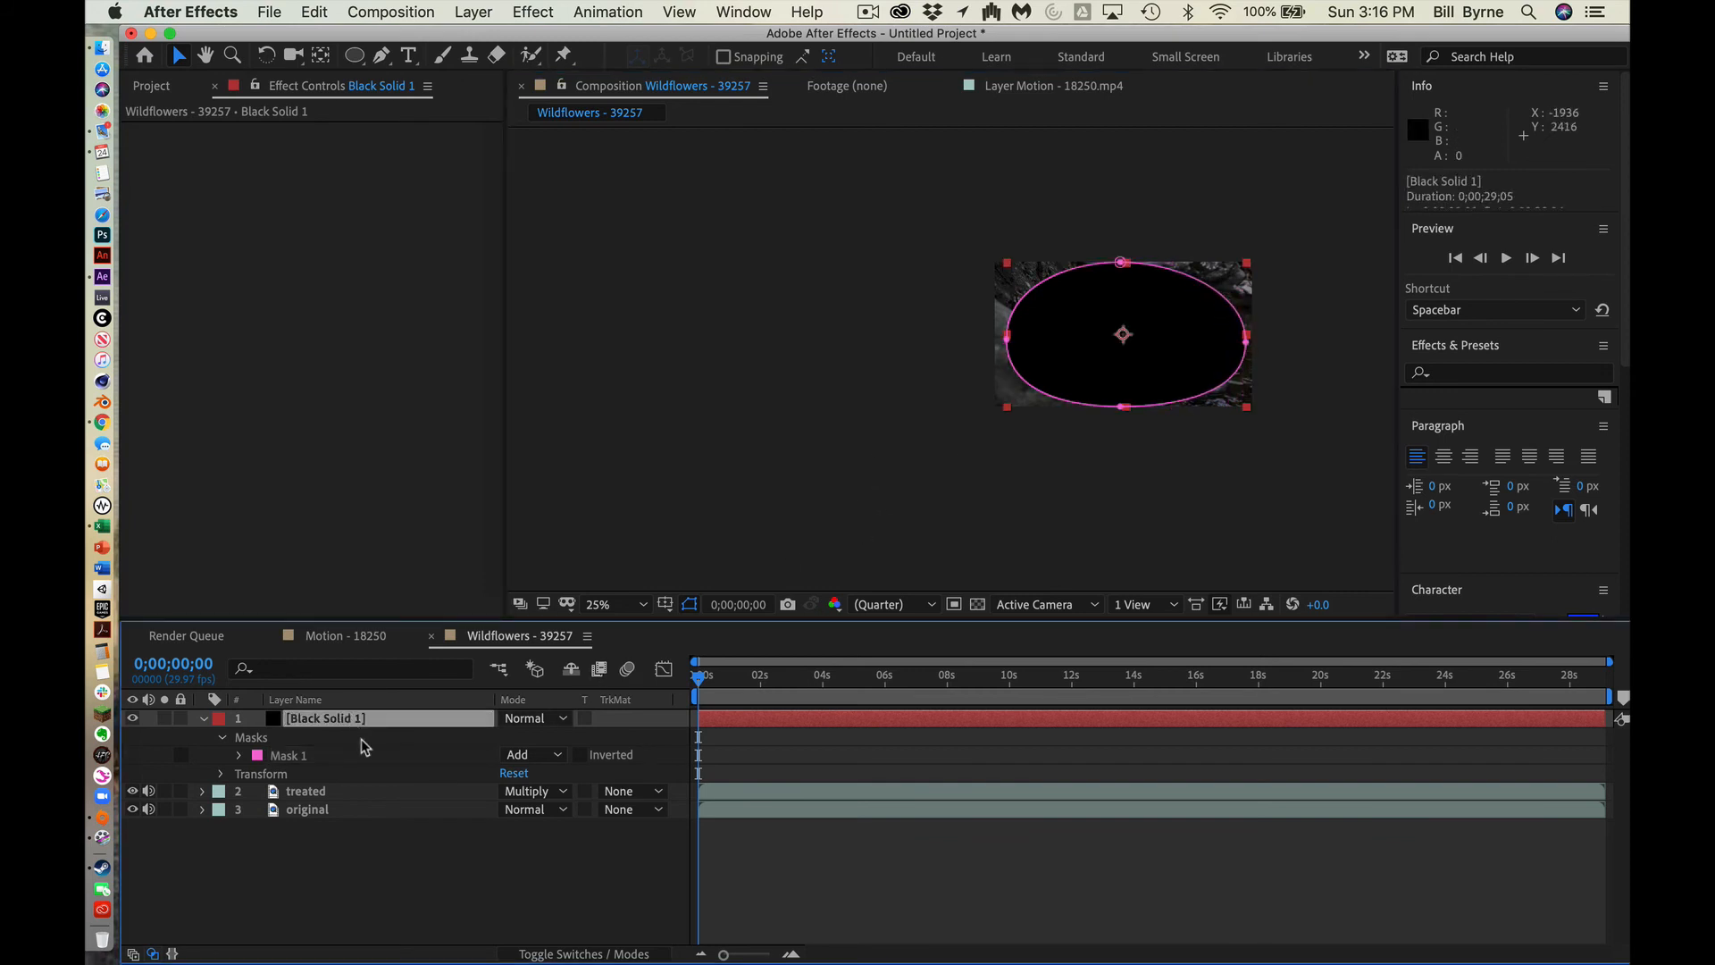
left_click(222, 736)
left_click(222, 736)
left_click(582, 756)
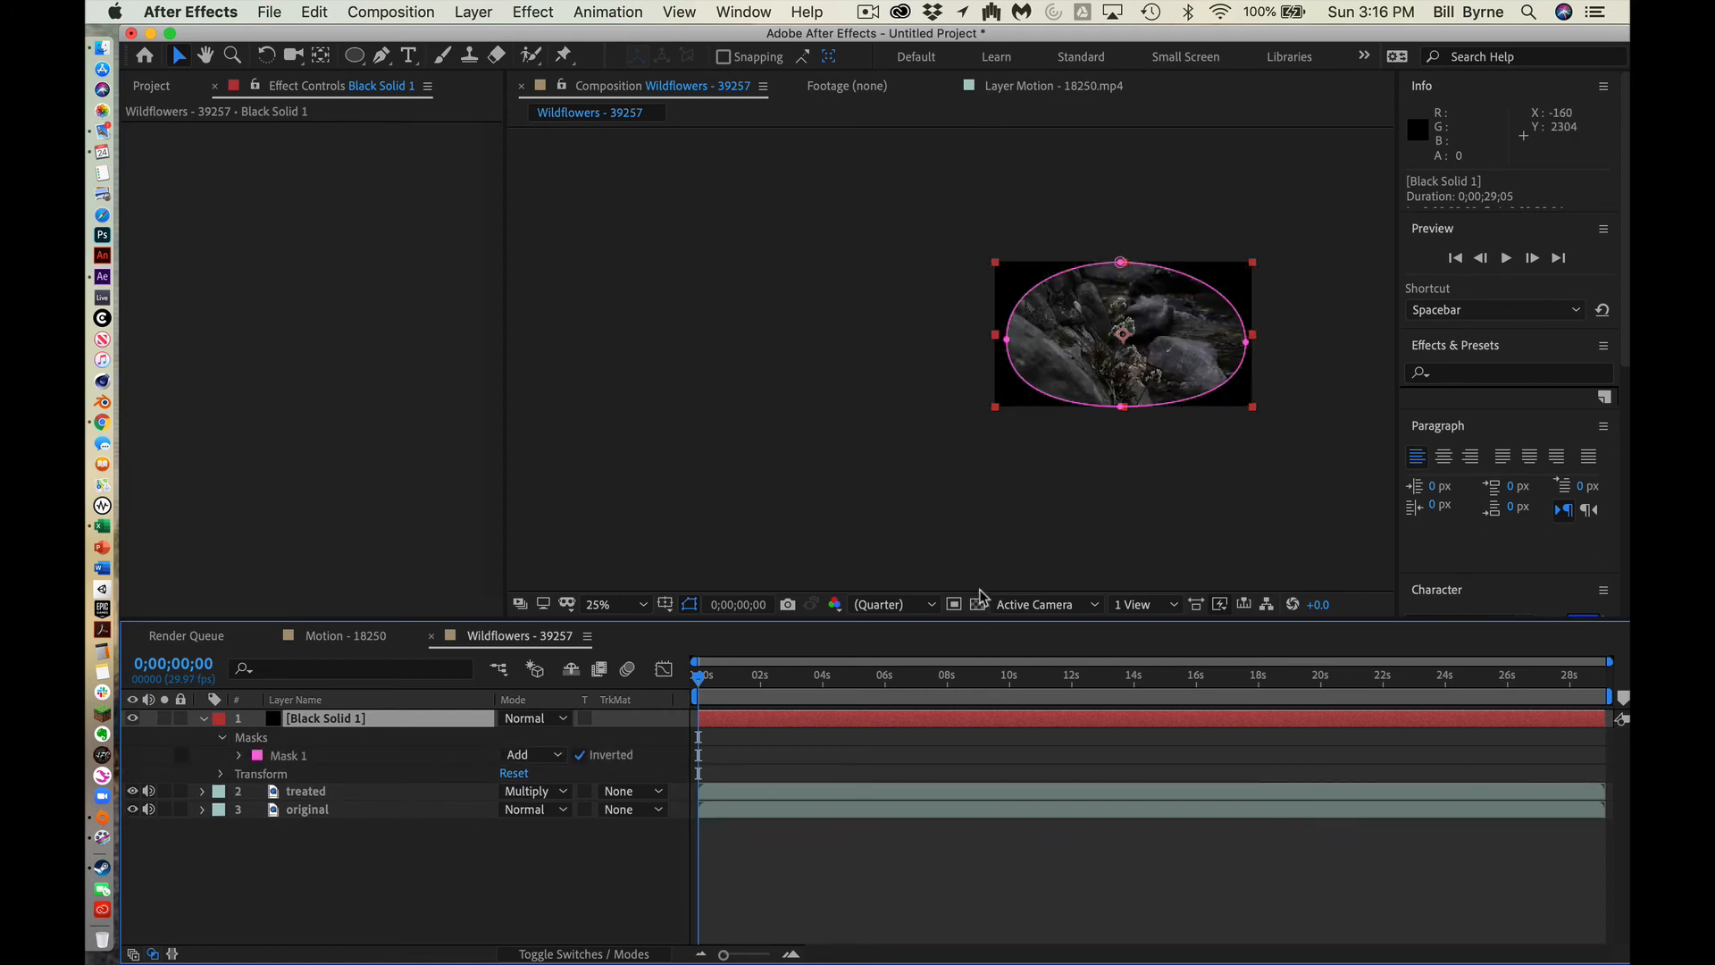
Step: Set the feather of Mask 1 on the black solid to 215 pixels
key("period")
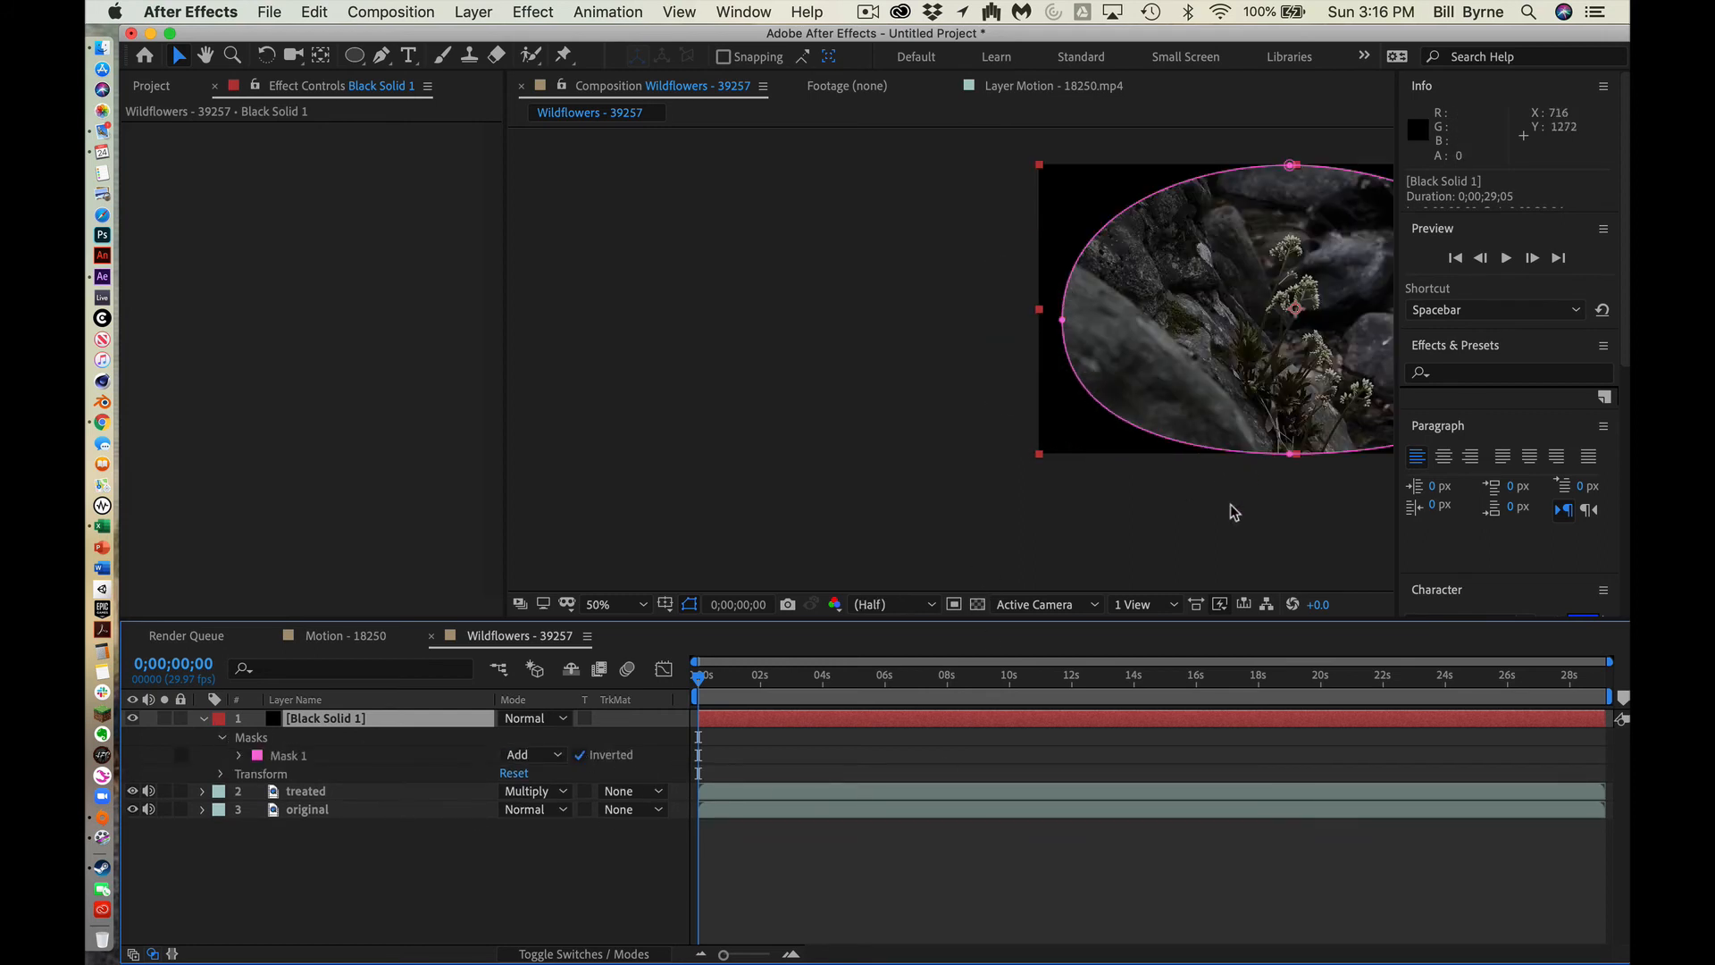
key("h")
left_click_drag(1304, 499, 950, 509)
key("v")
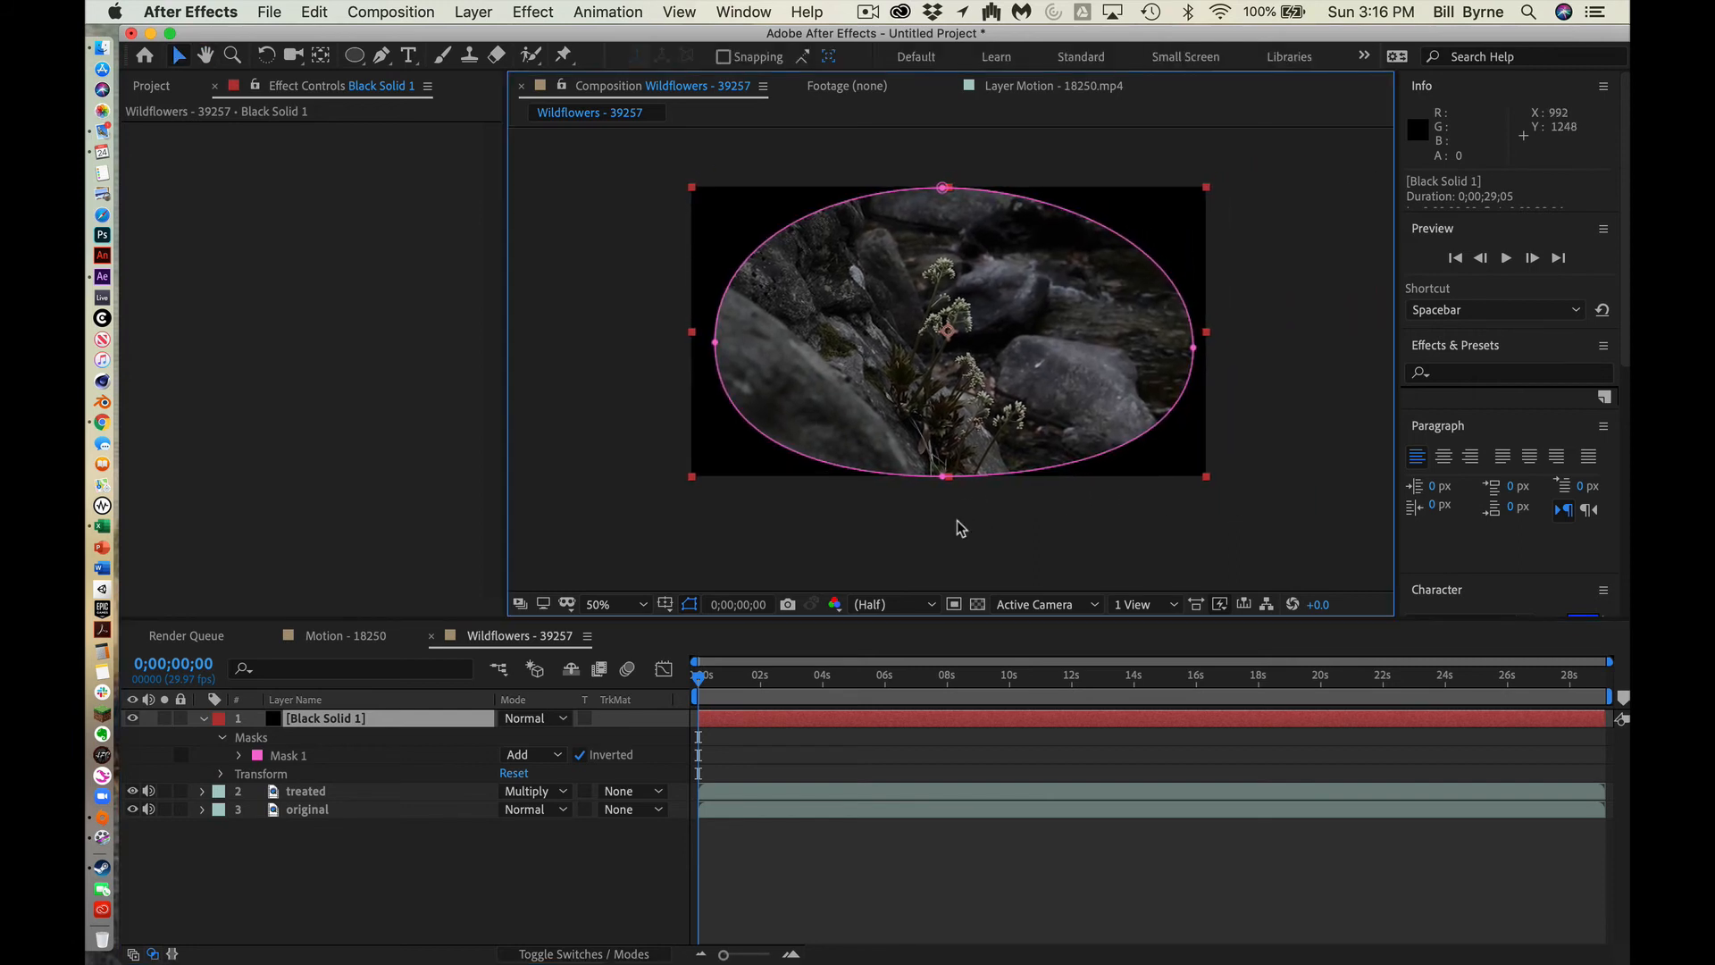
left_click(239, 755)
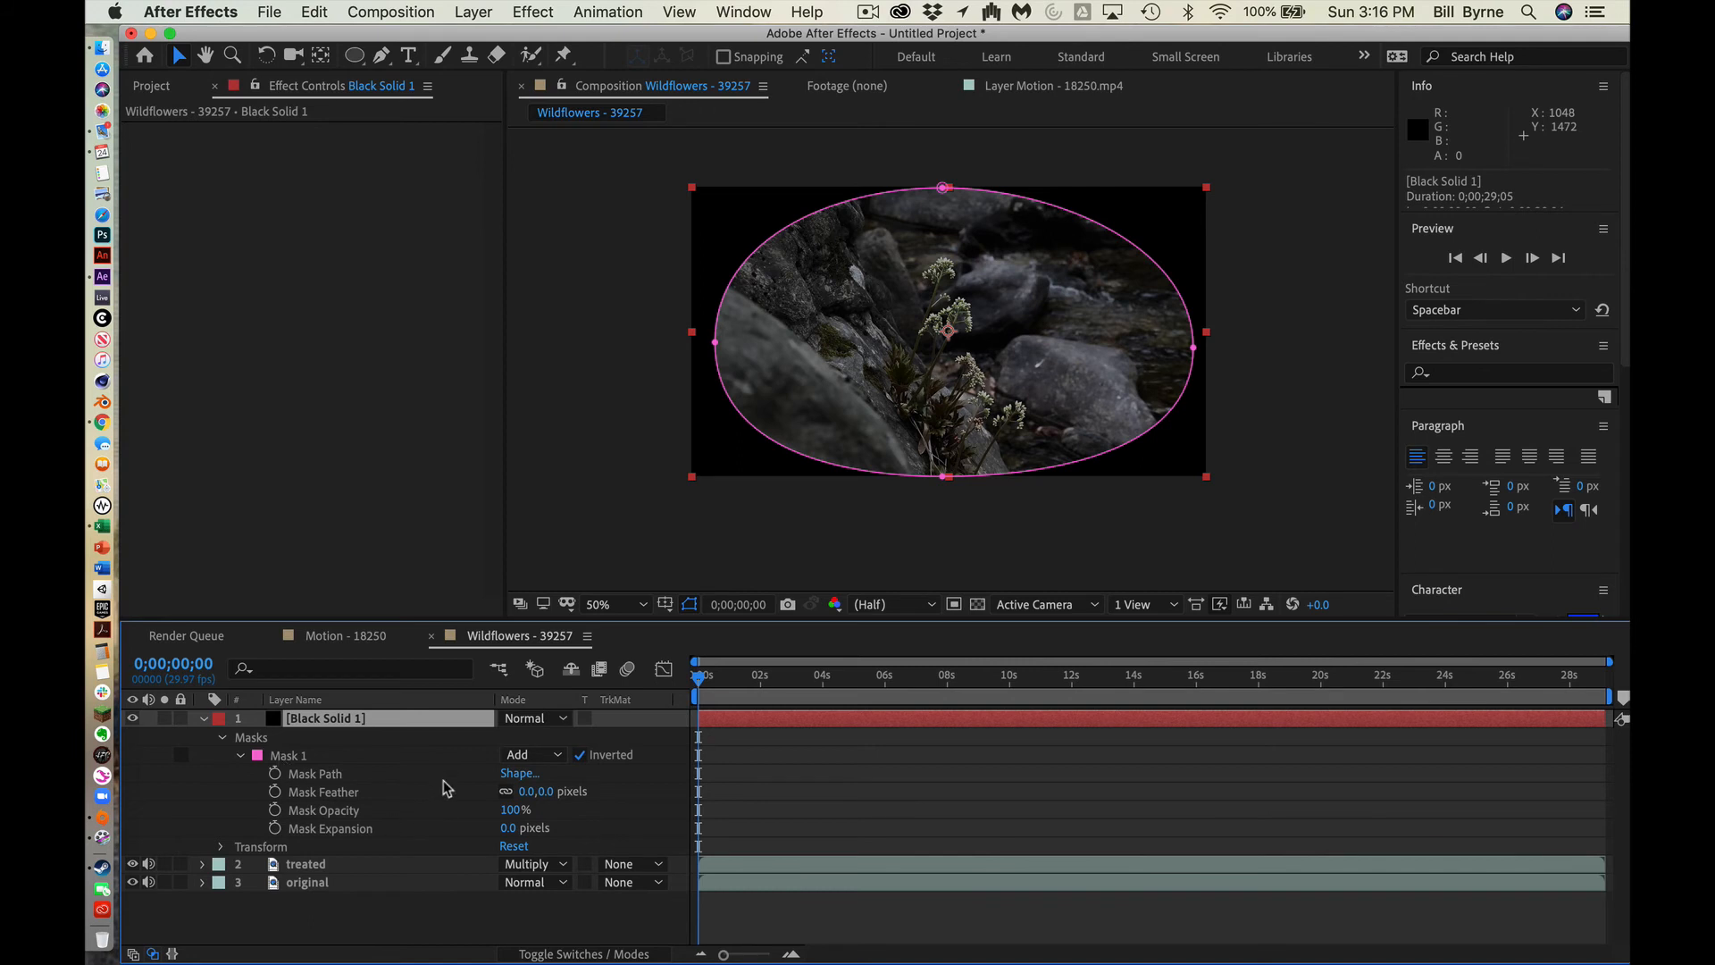
left_click_drag(545, 791, 774, 791)
left_click(659, 762)
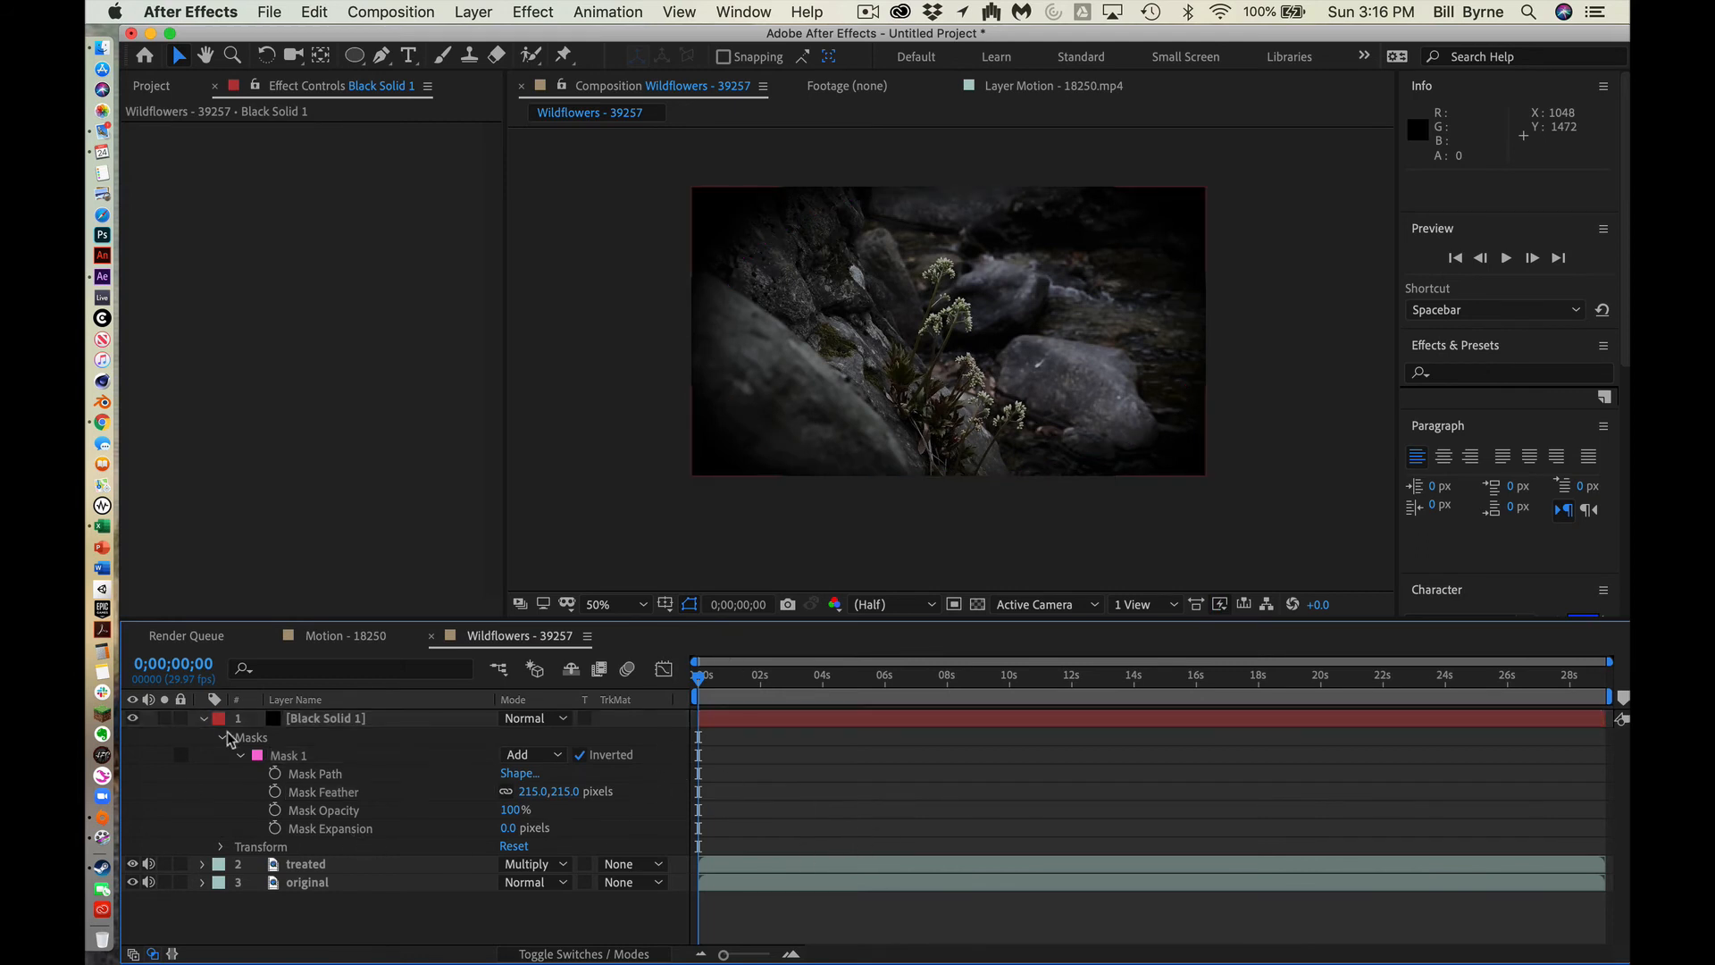
Step: Collapse the black solid layer's properties and rename the layer "vignette"
left_click(201, 719)
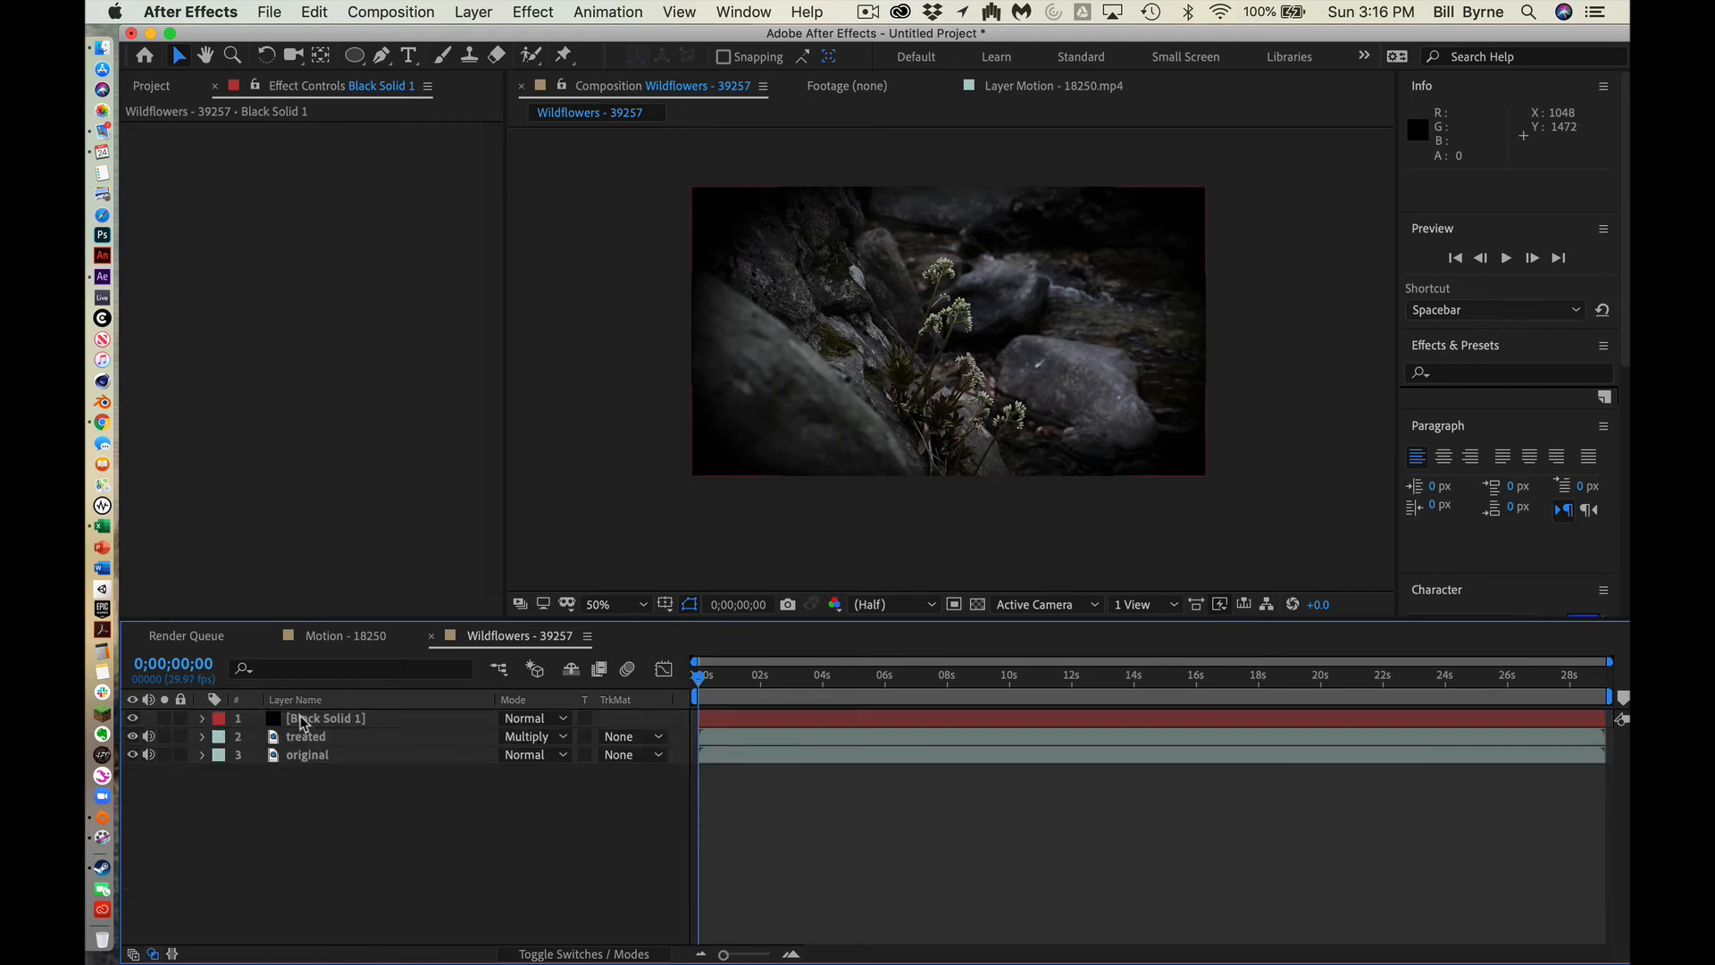
left_click(302, 722)
key("Return")
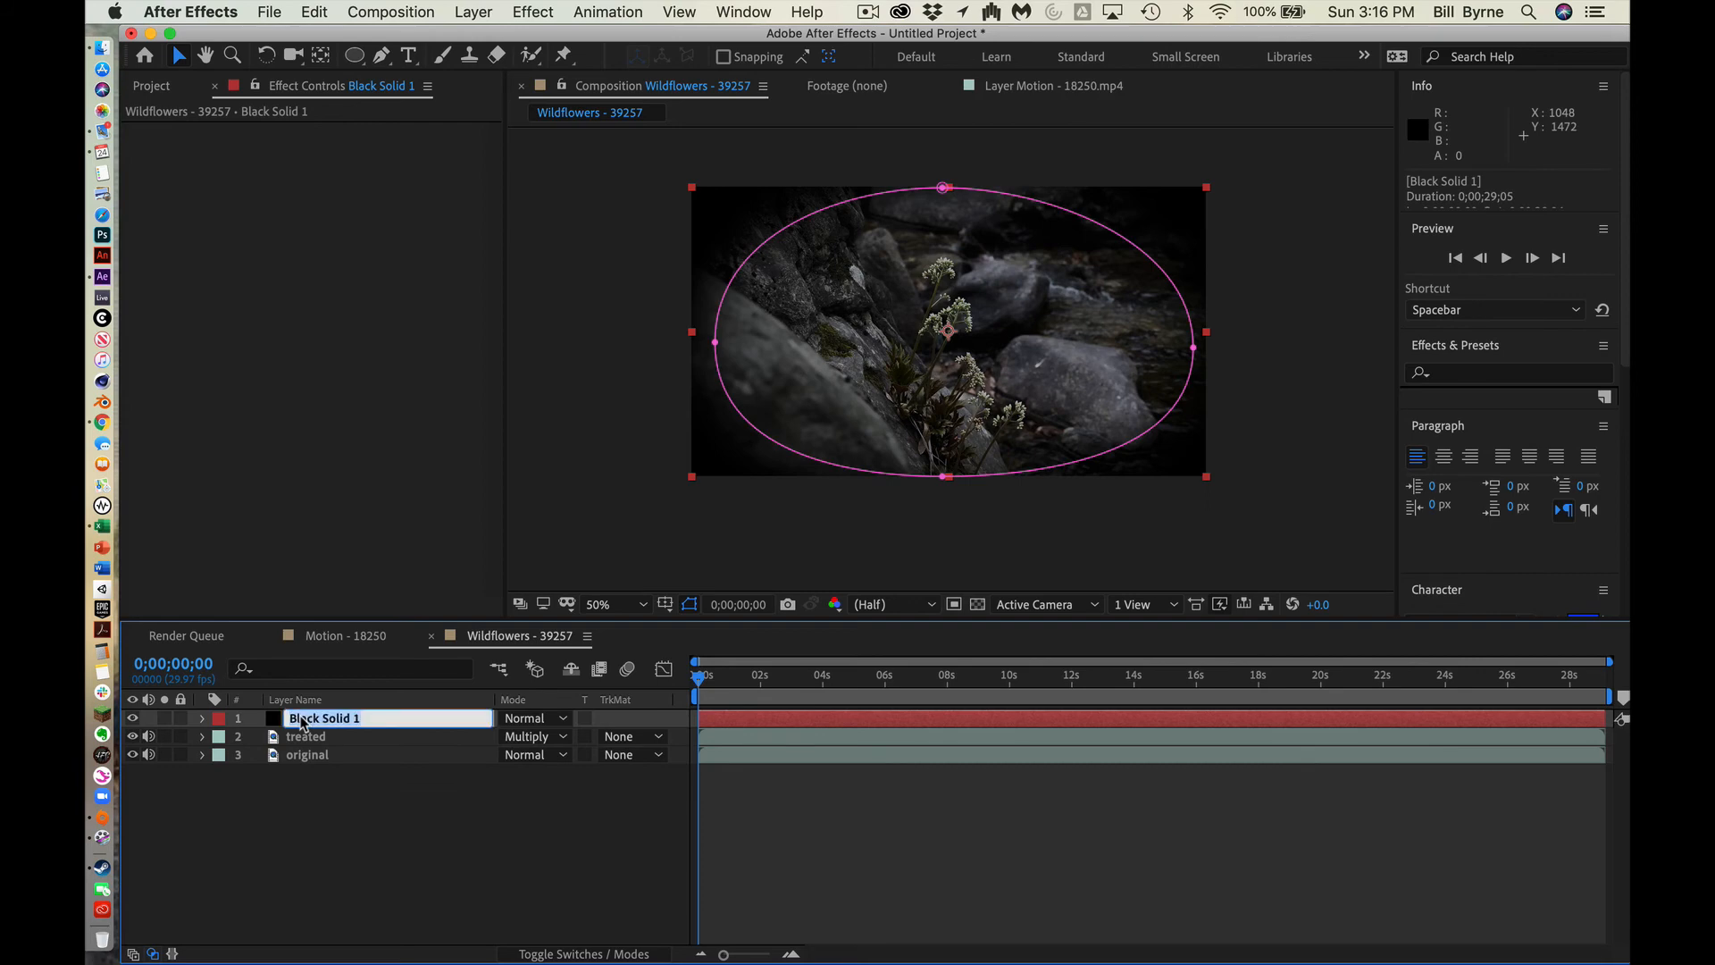
type("vignette")
key("Return")
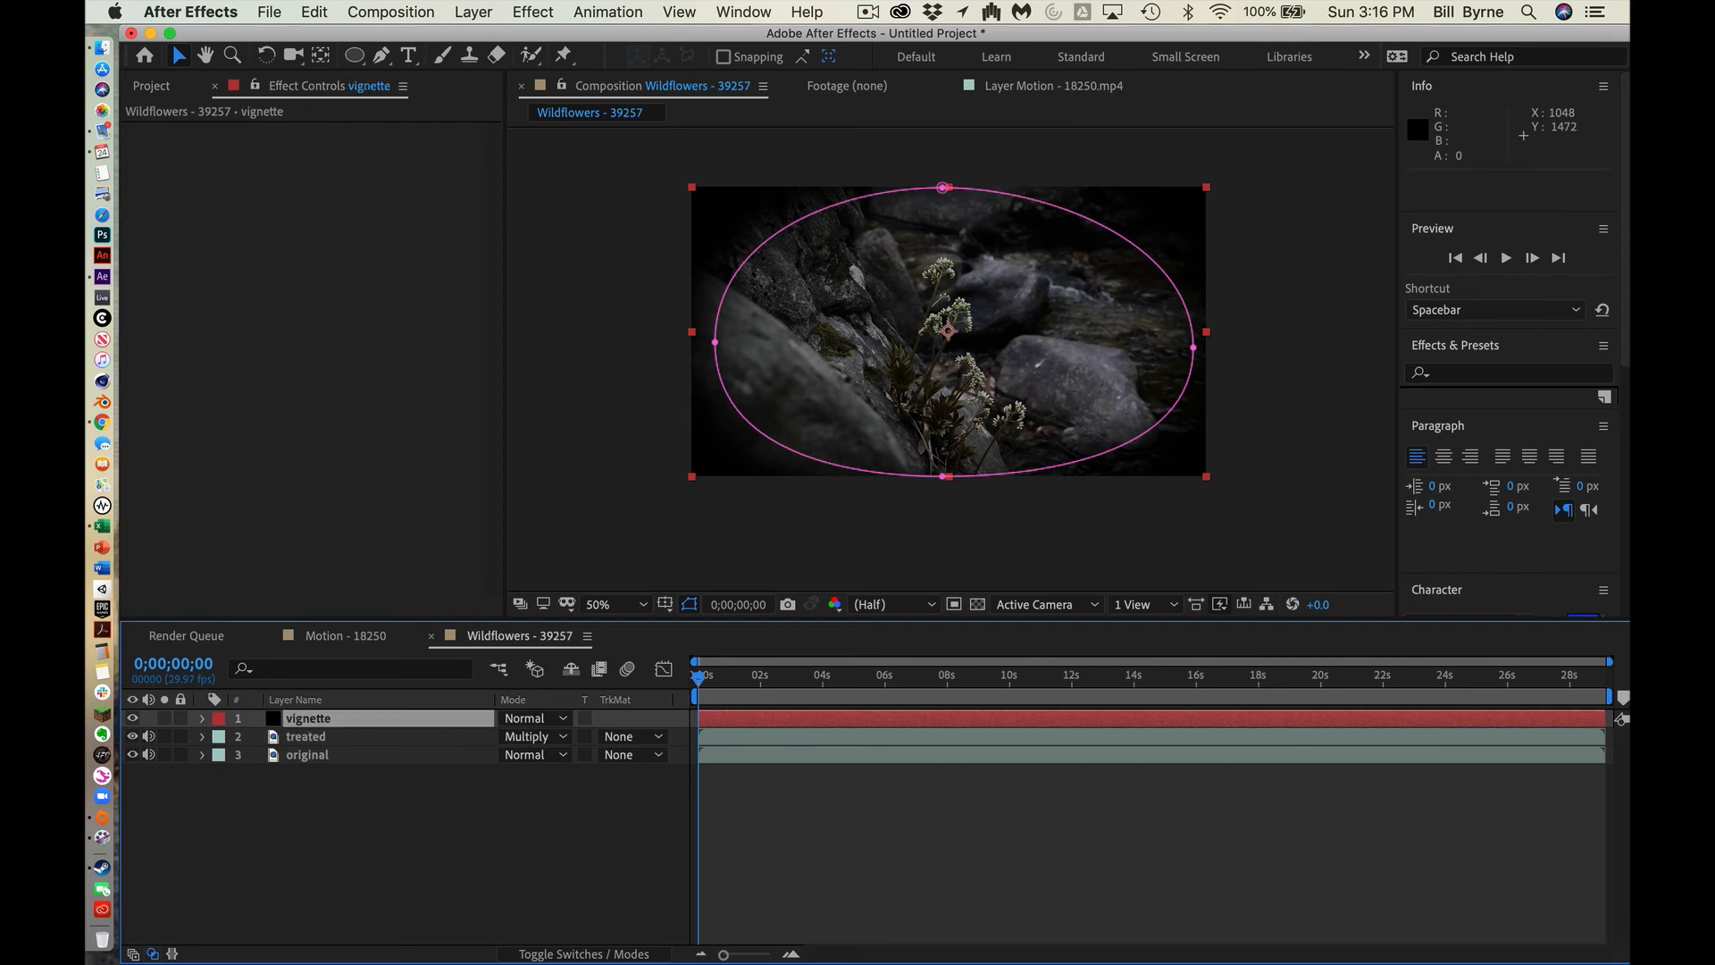
left_click(438, 877)
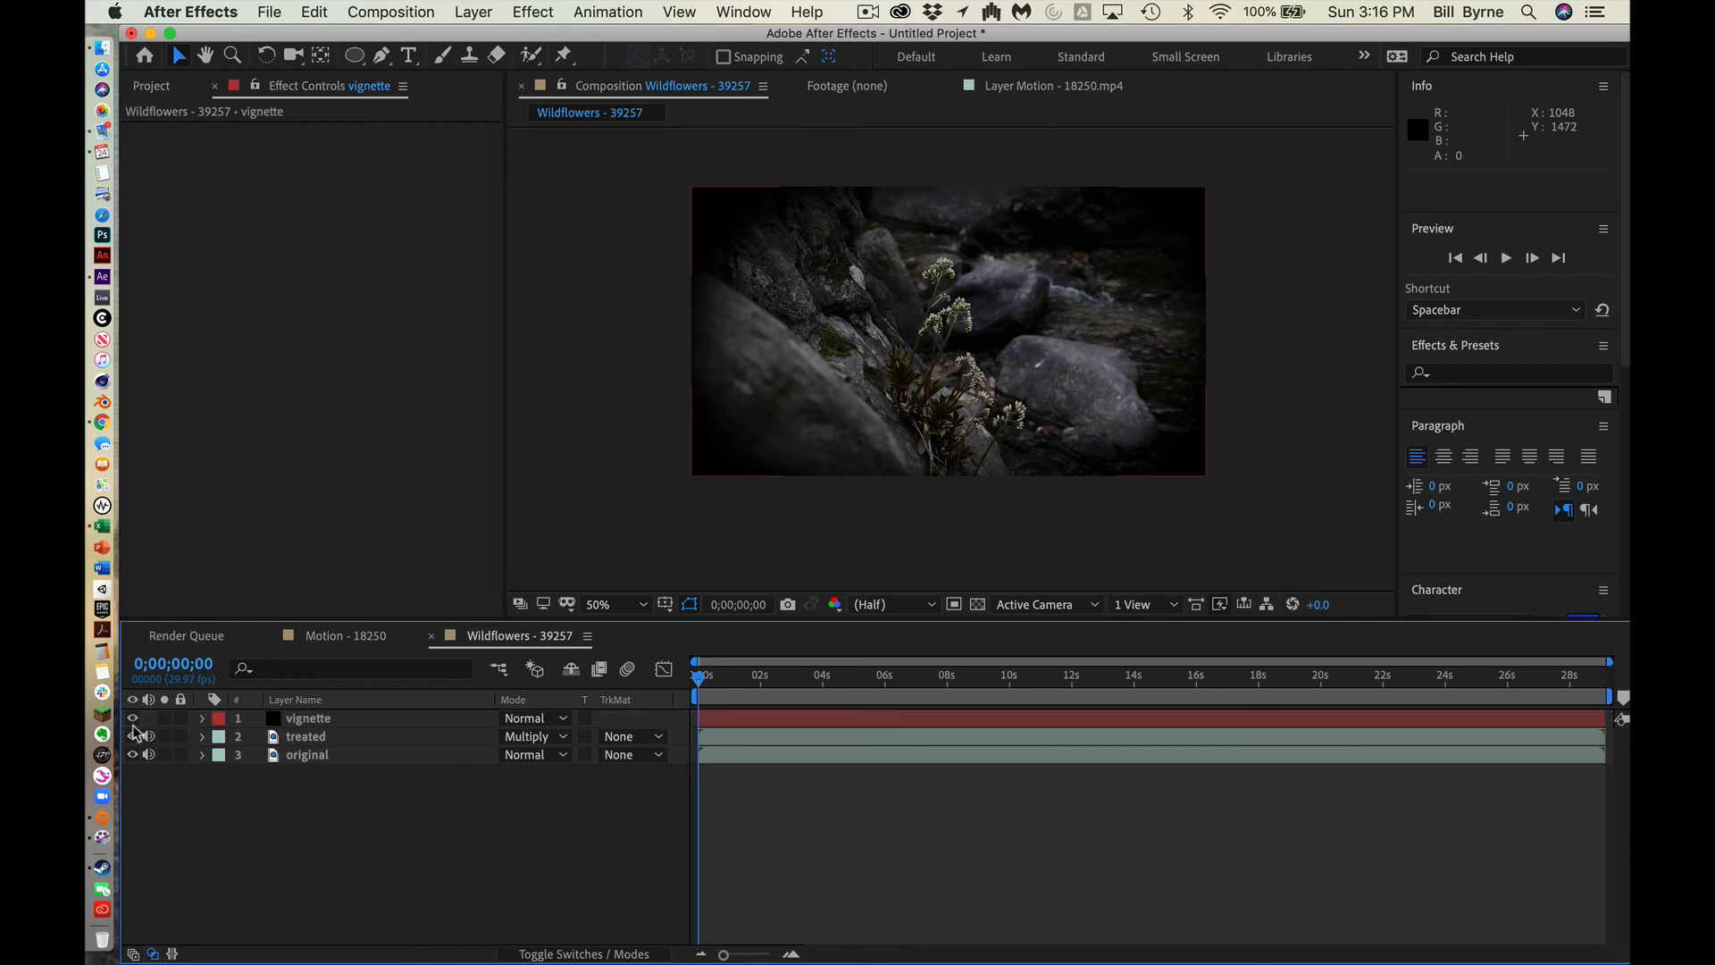
Step: Toggle the visibility of the vignette and treated layers off and on to compare the stylized look with the original footage
left_click_drag(132, 719, 132, 737)
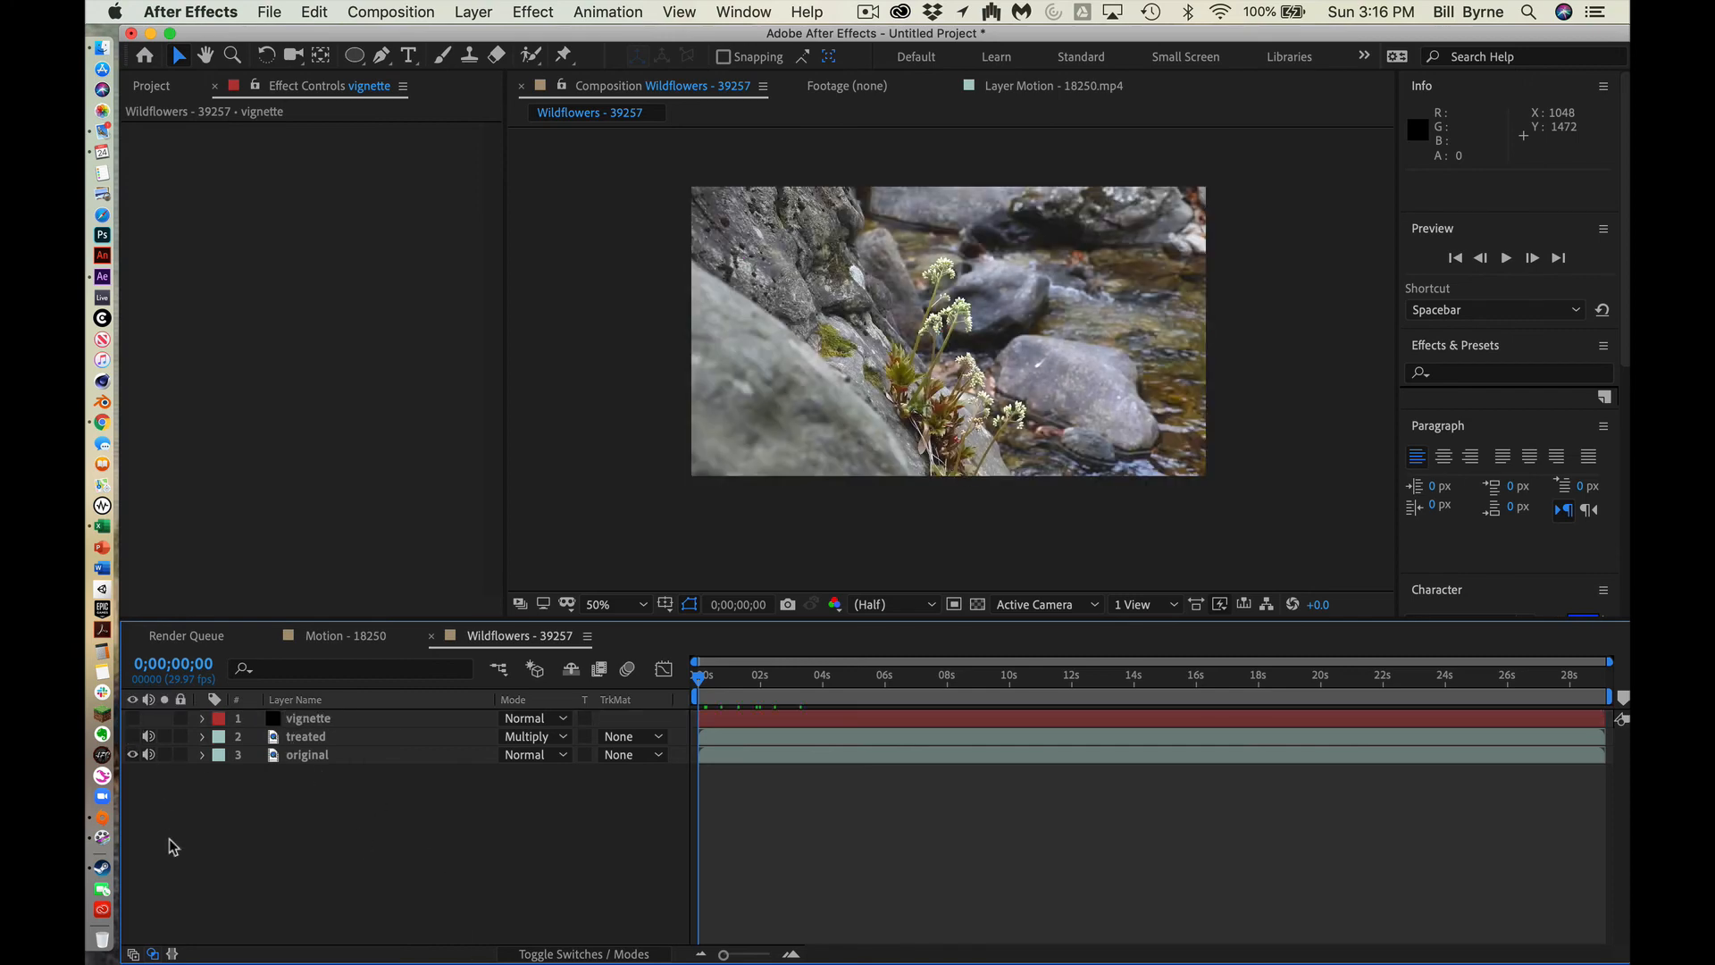
left_click(132, 719)
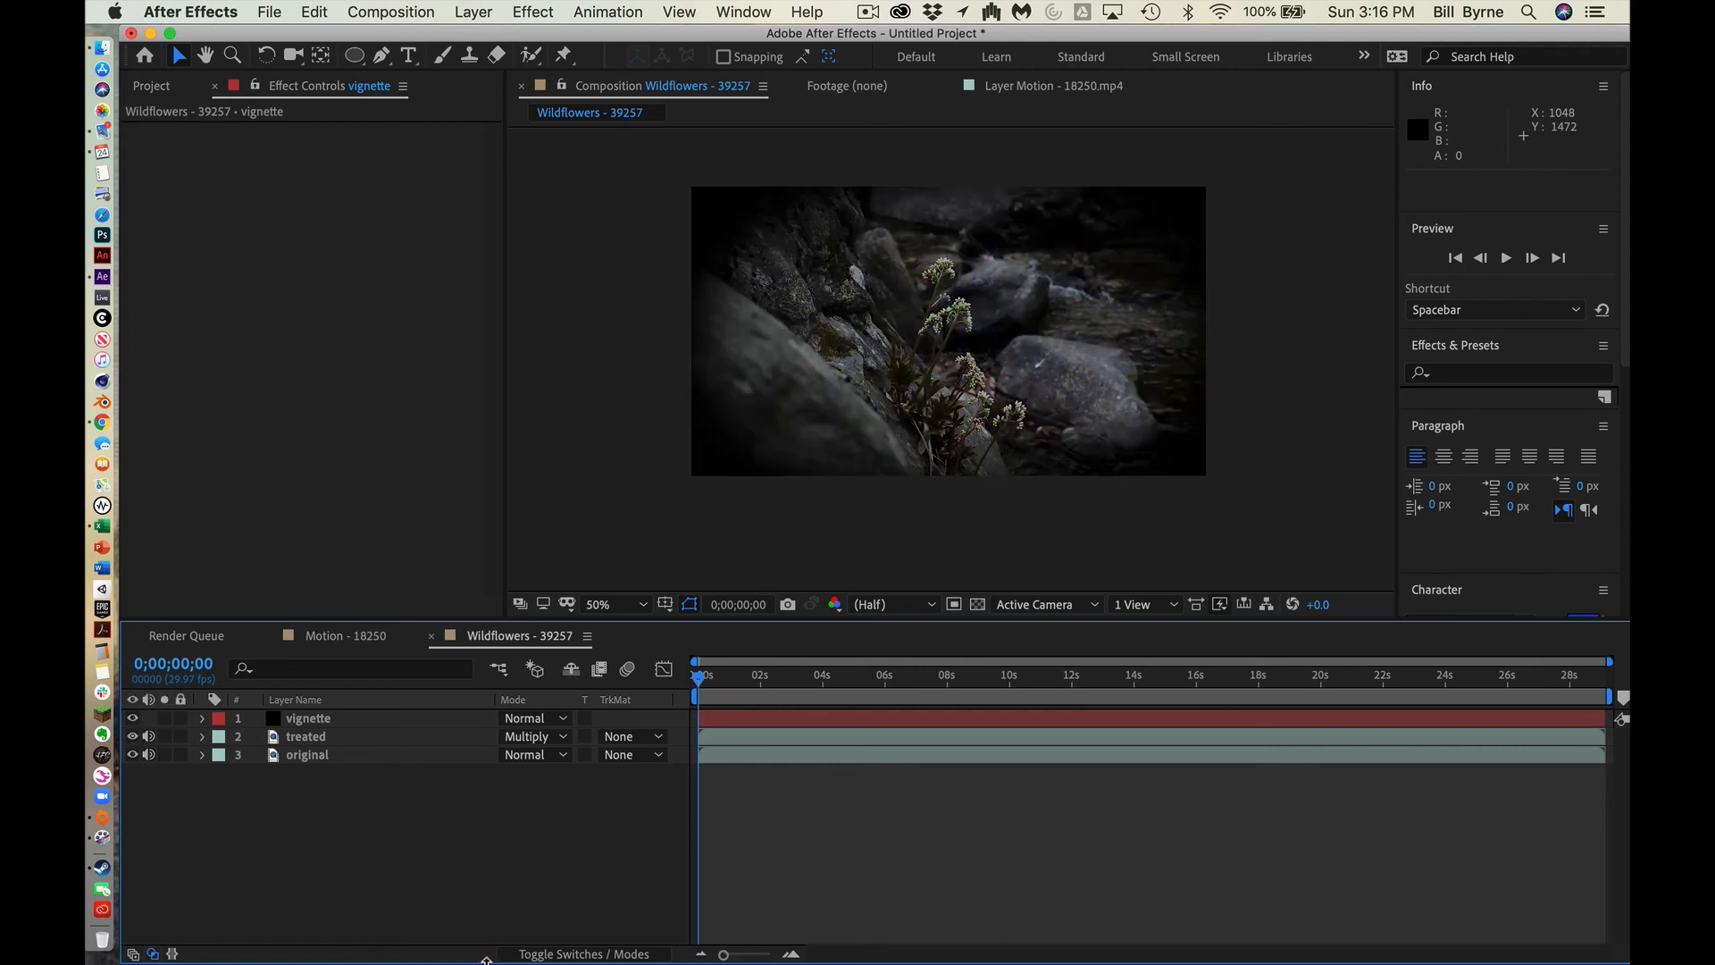
left_click_drag(733, 681, 574, 695)
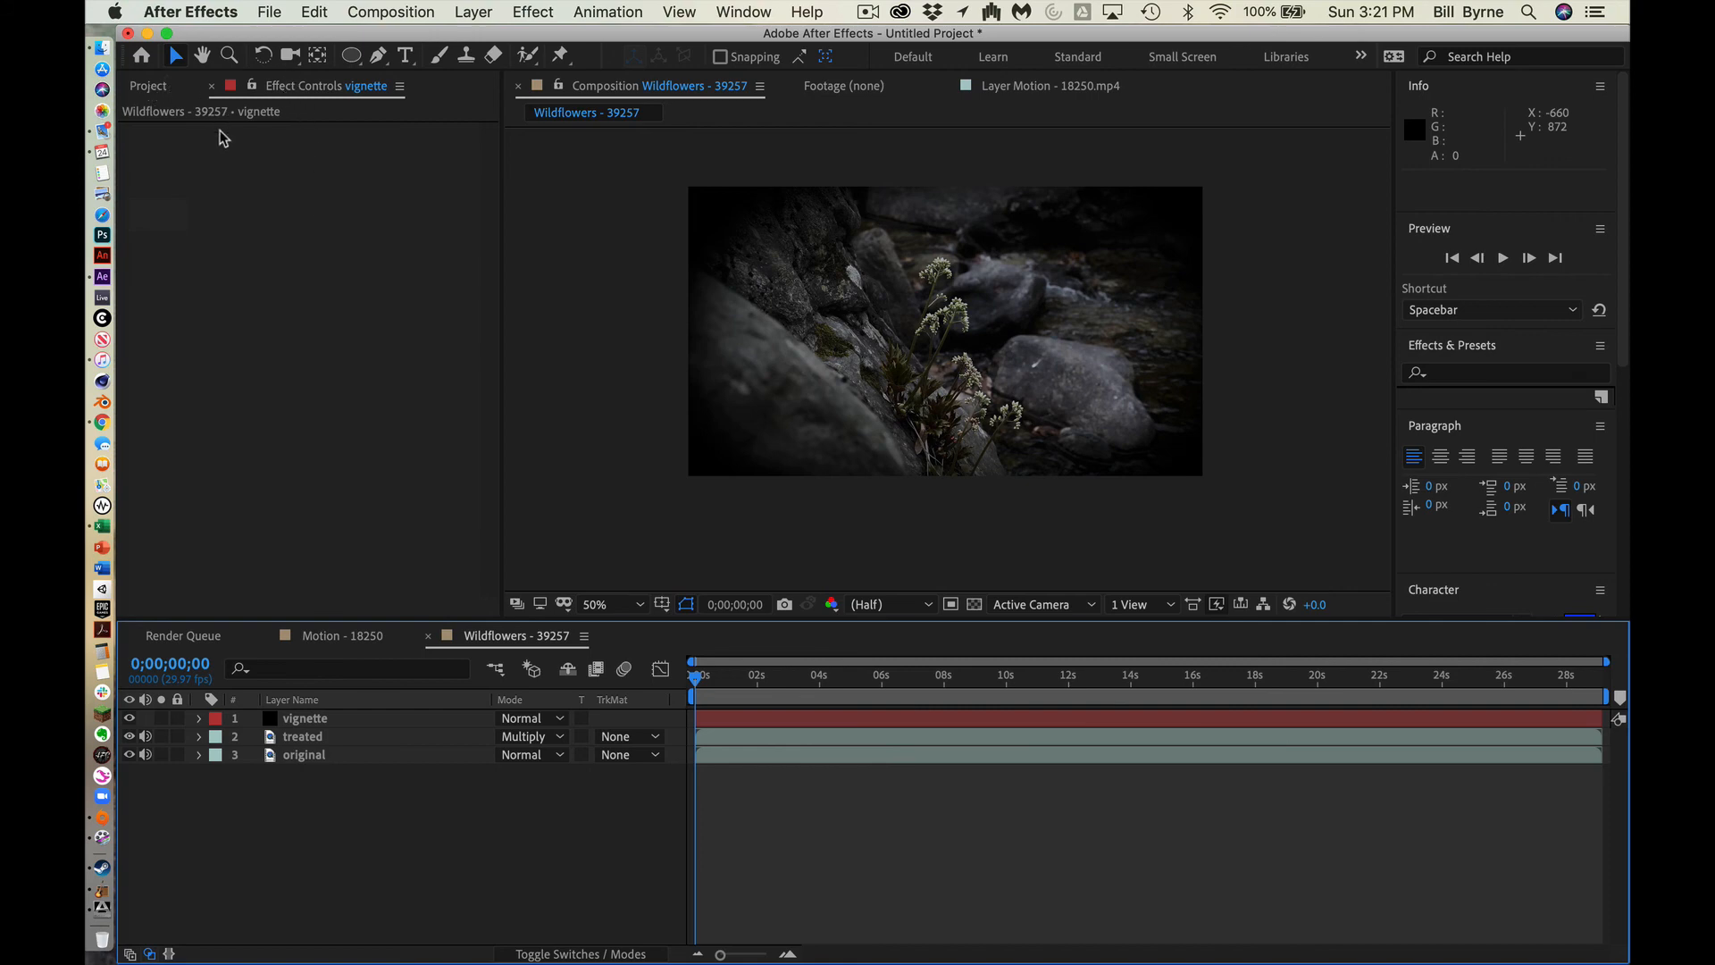
Step: Import the audio file "02 Chromakey Dreamcoat.m4a" from the iCloud Desktop folder as footage
key("super+0")
left_click(269, 11)
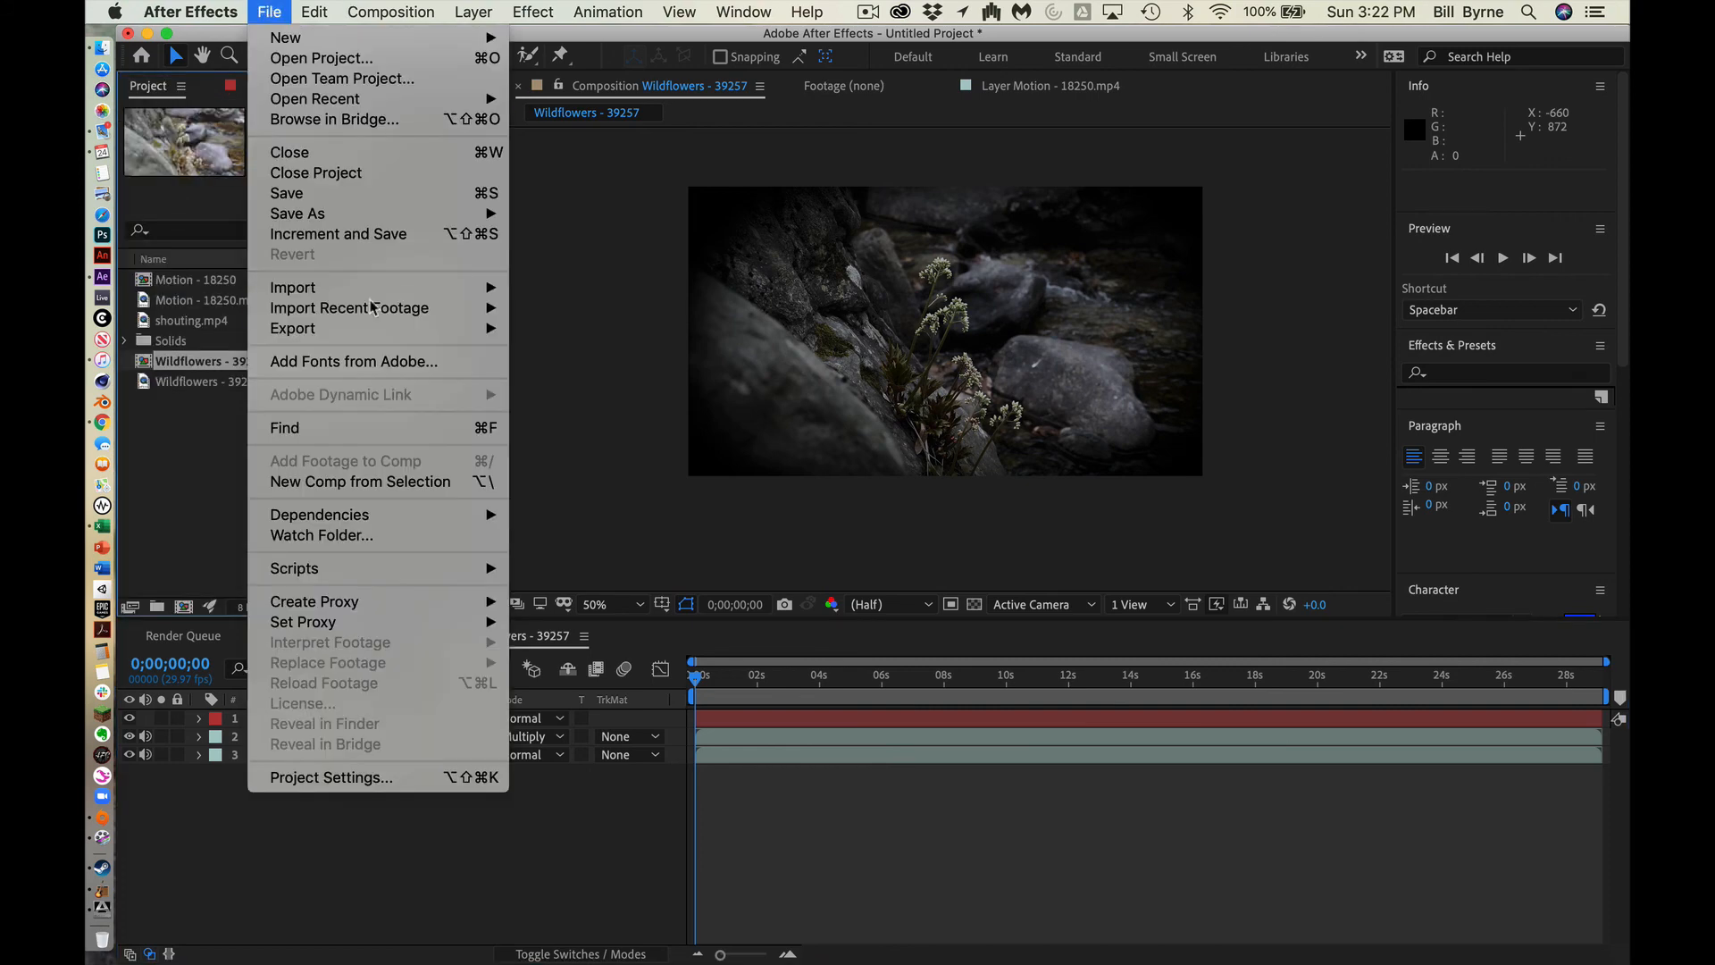
mouse_move(363, 288)
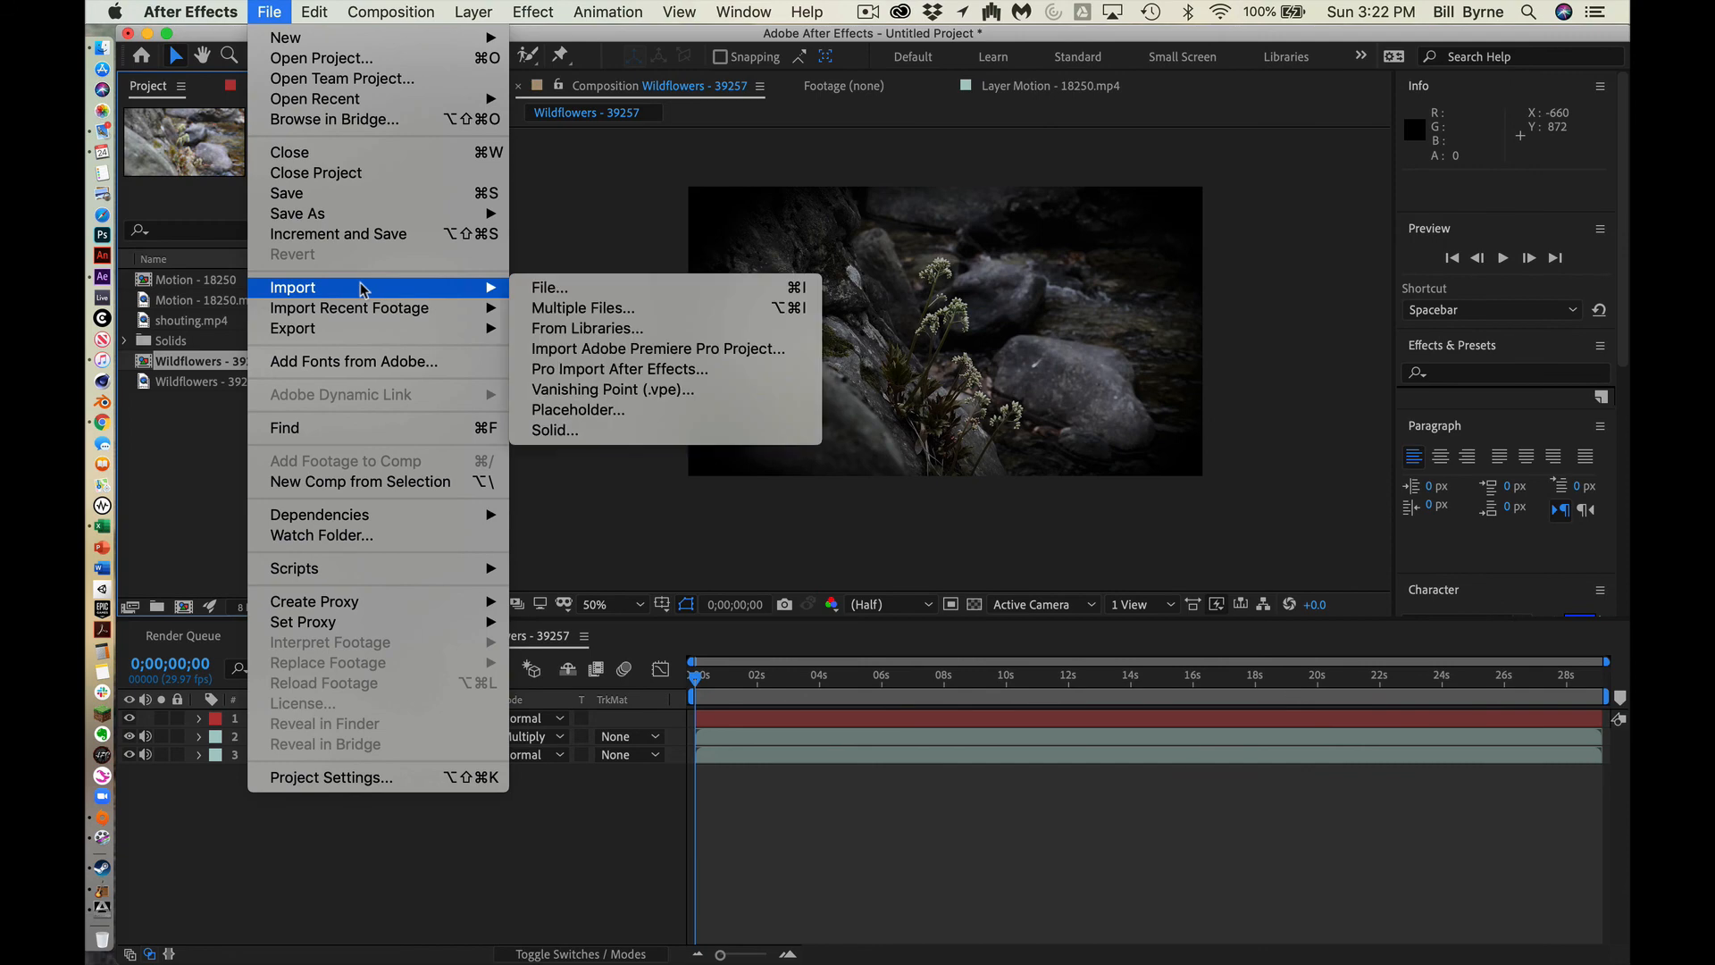
left_click(600, 286)
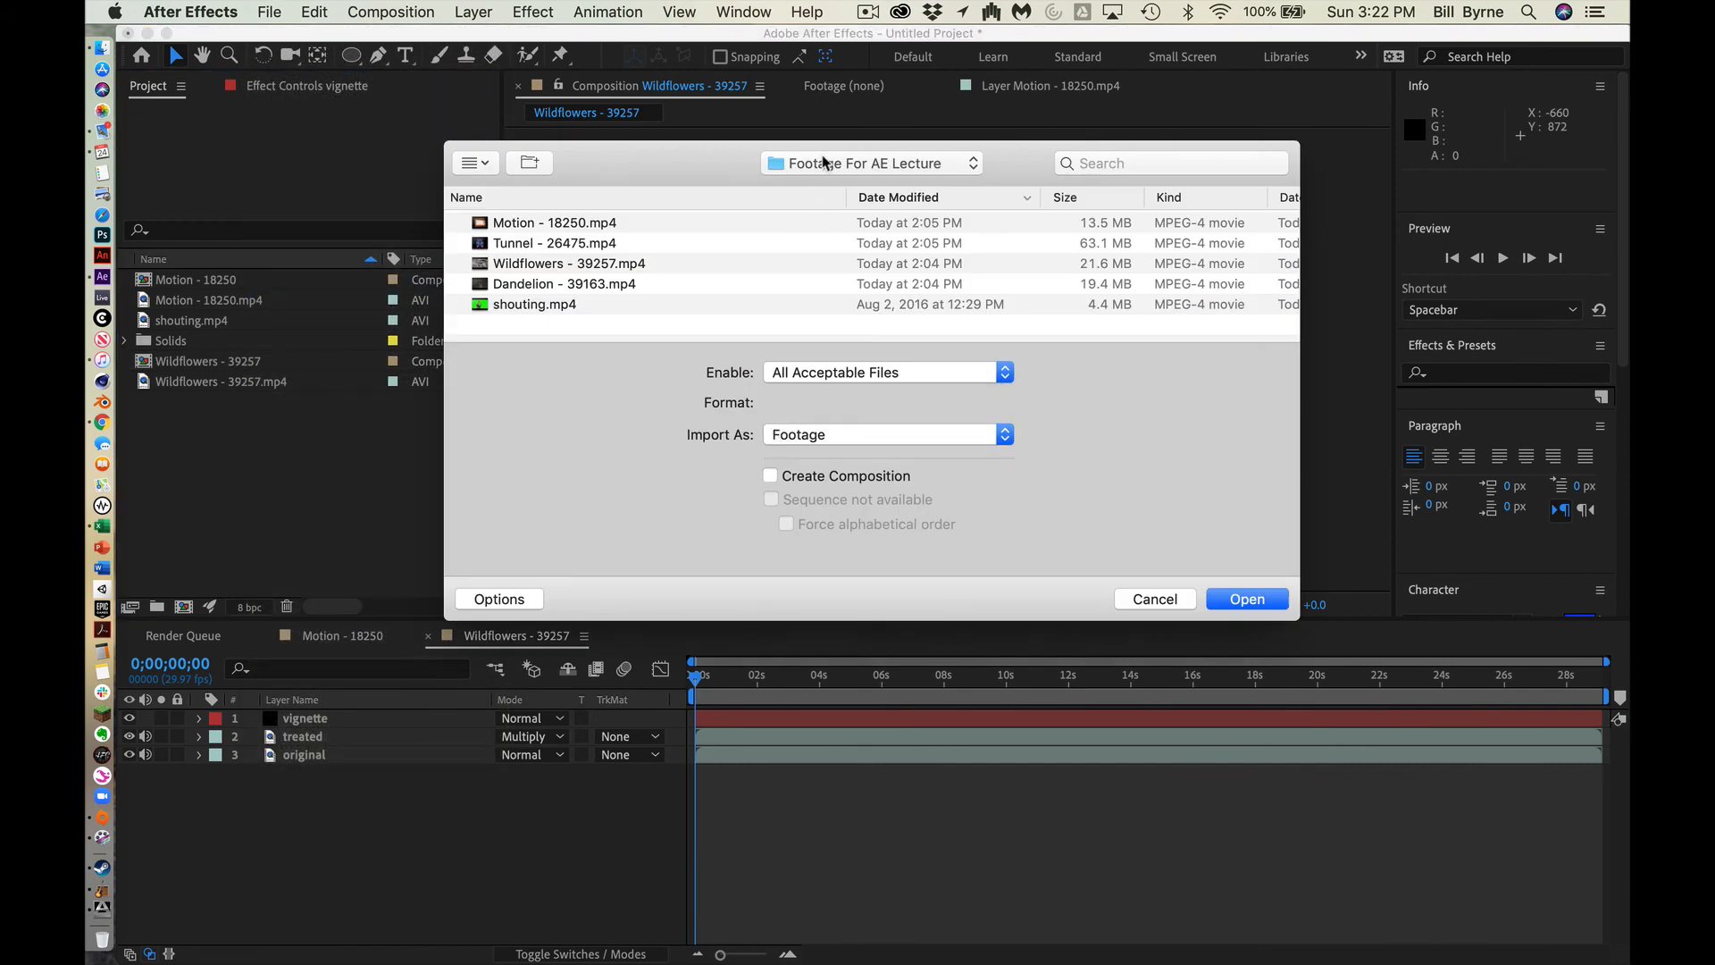
left_click(824, 161)
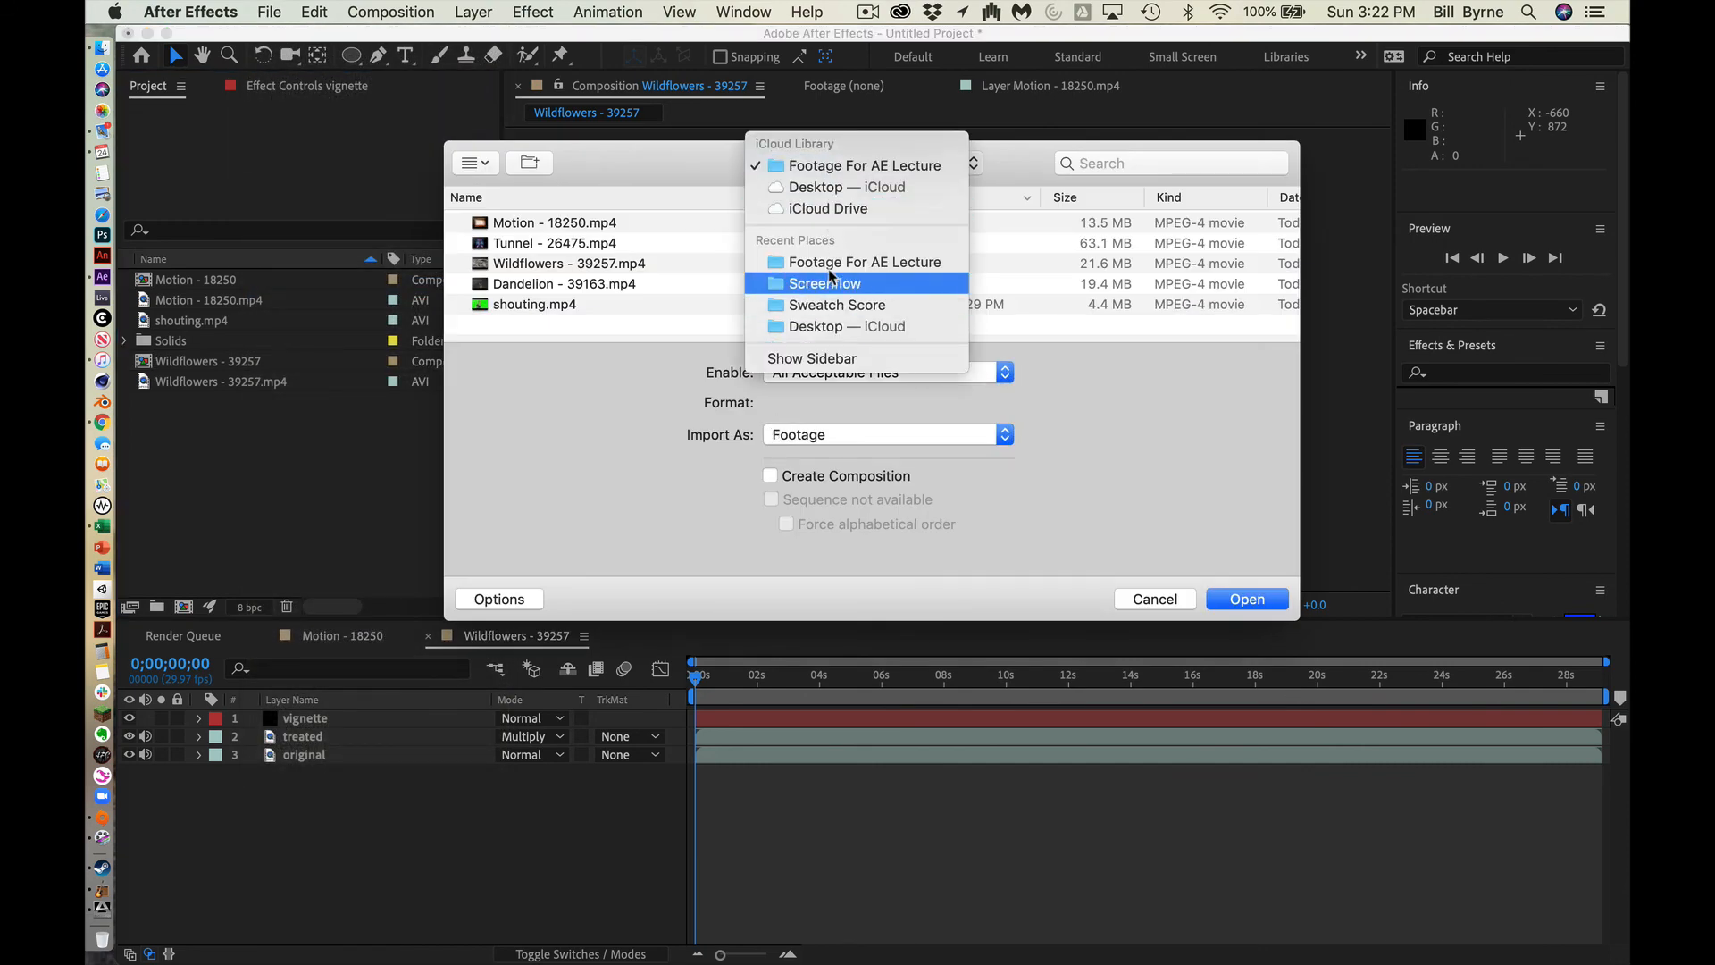
left_click(830, 327)
left_click(607, 231)
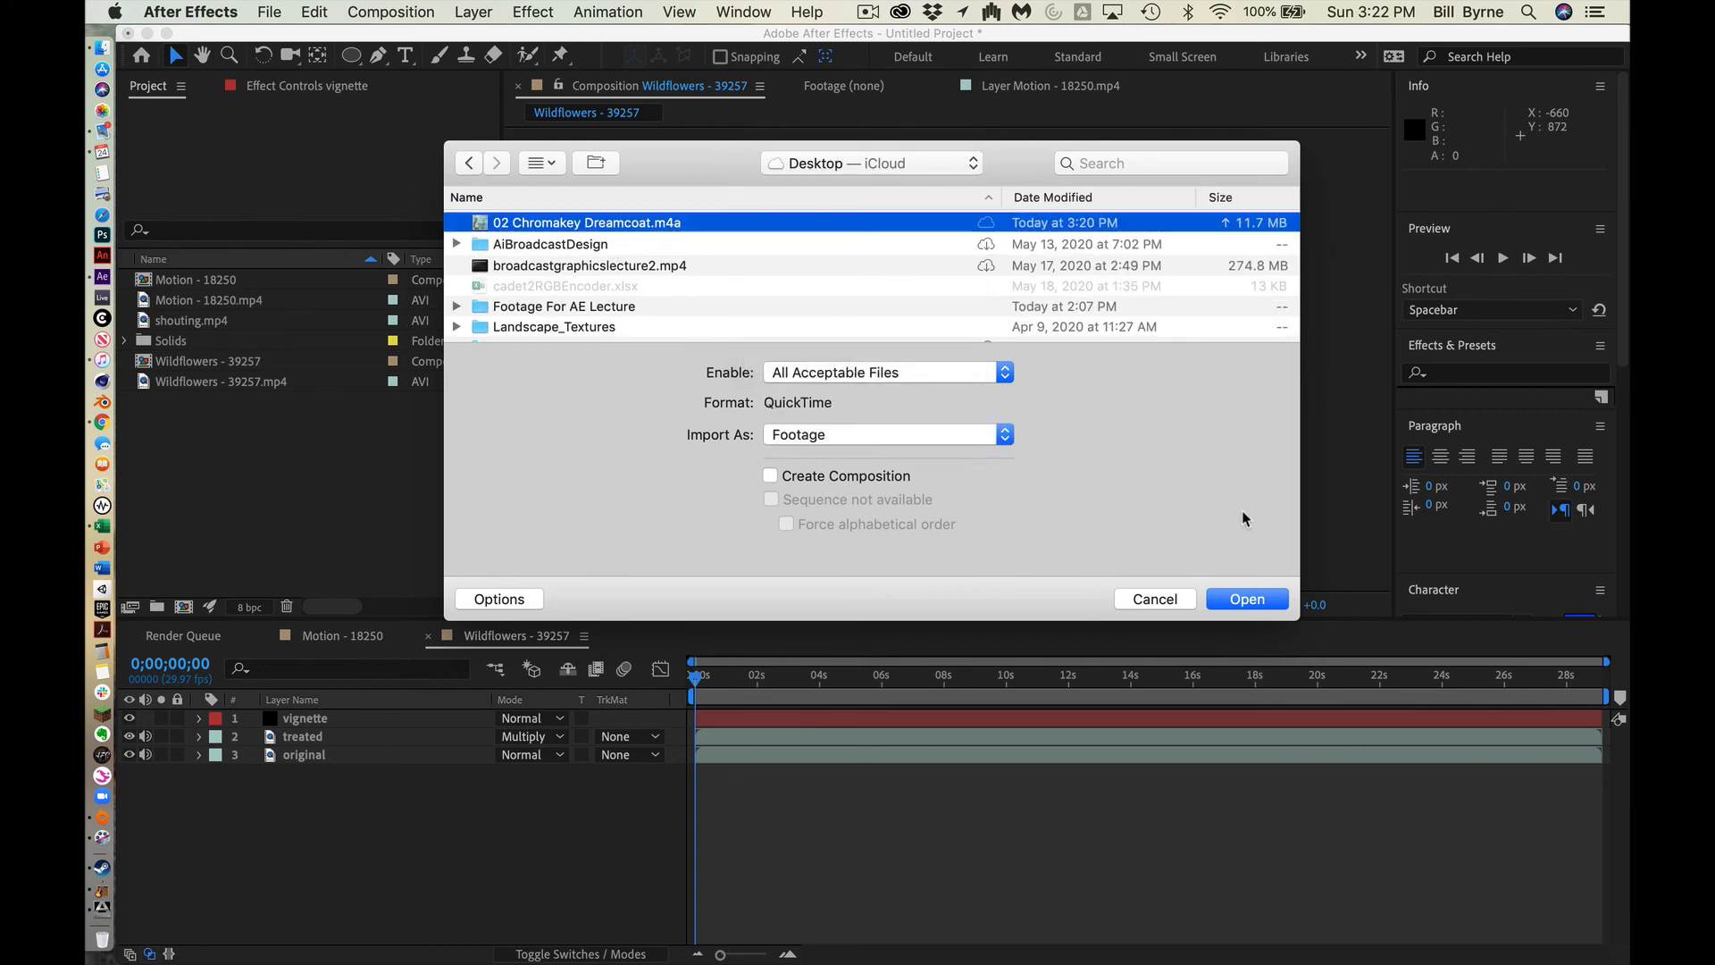
left_click(1248, 599)
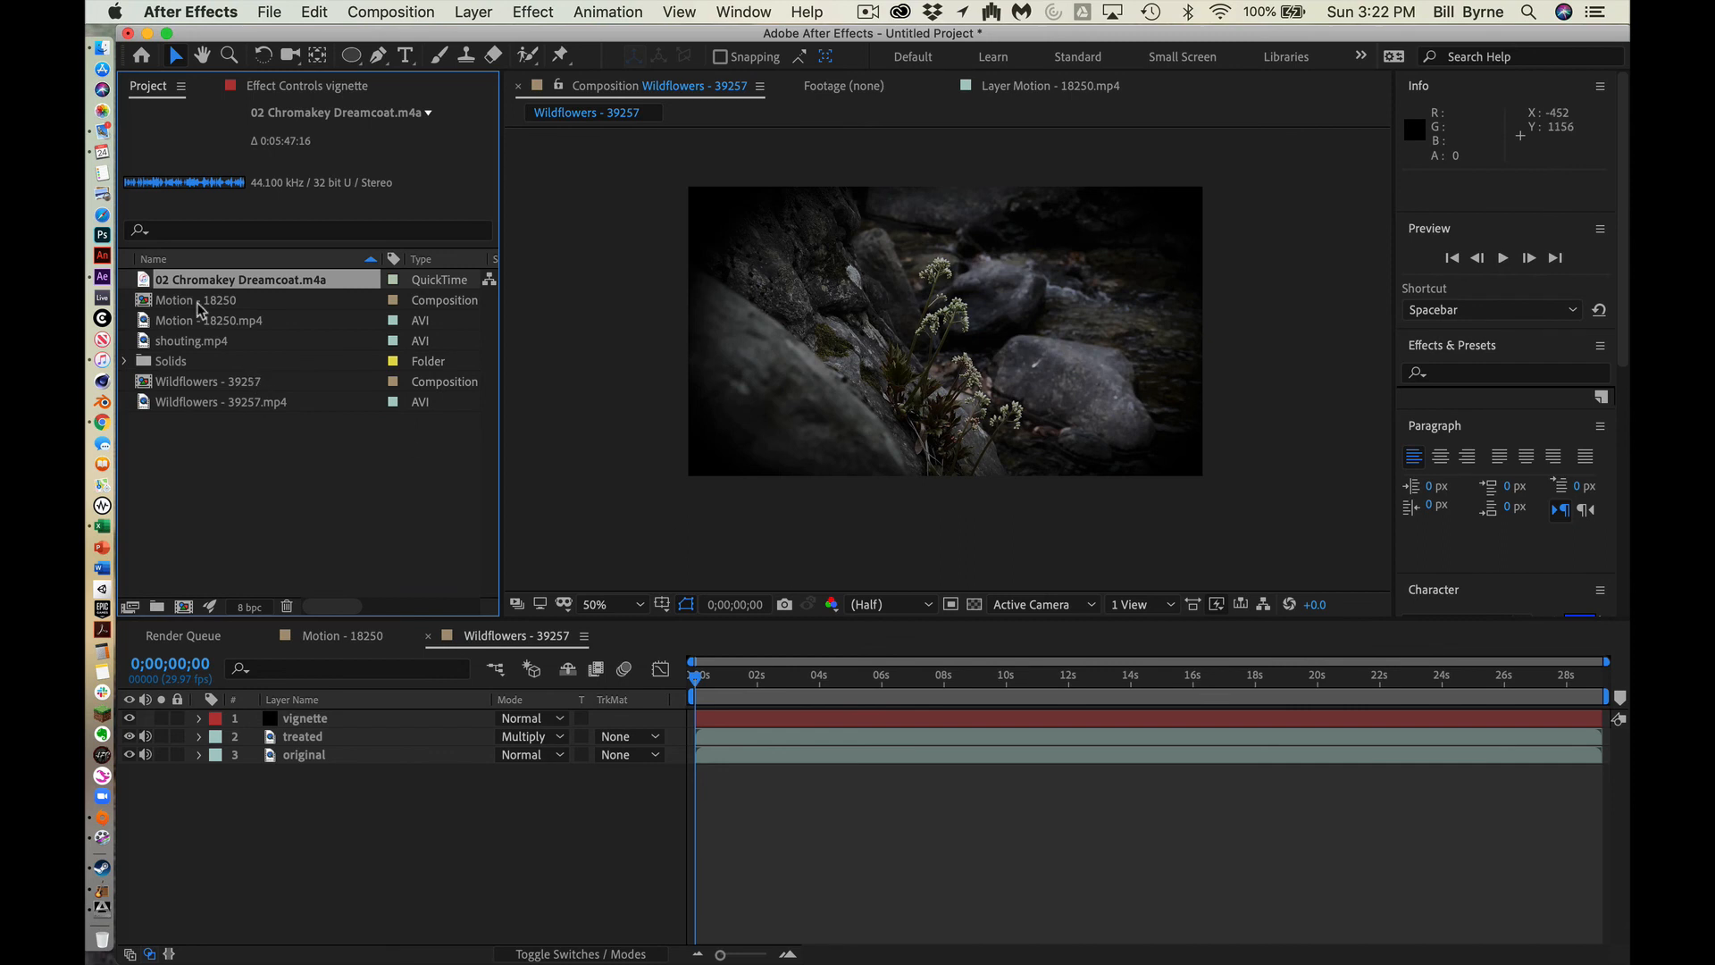
Step: Add the Chromakey Dreamcoat audio to the Wildflowers composition as the lowest layer and expand its waveform
left_click_drag(156, 280, 325, 798)
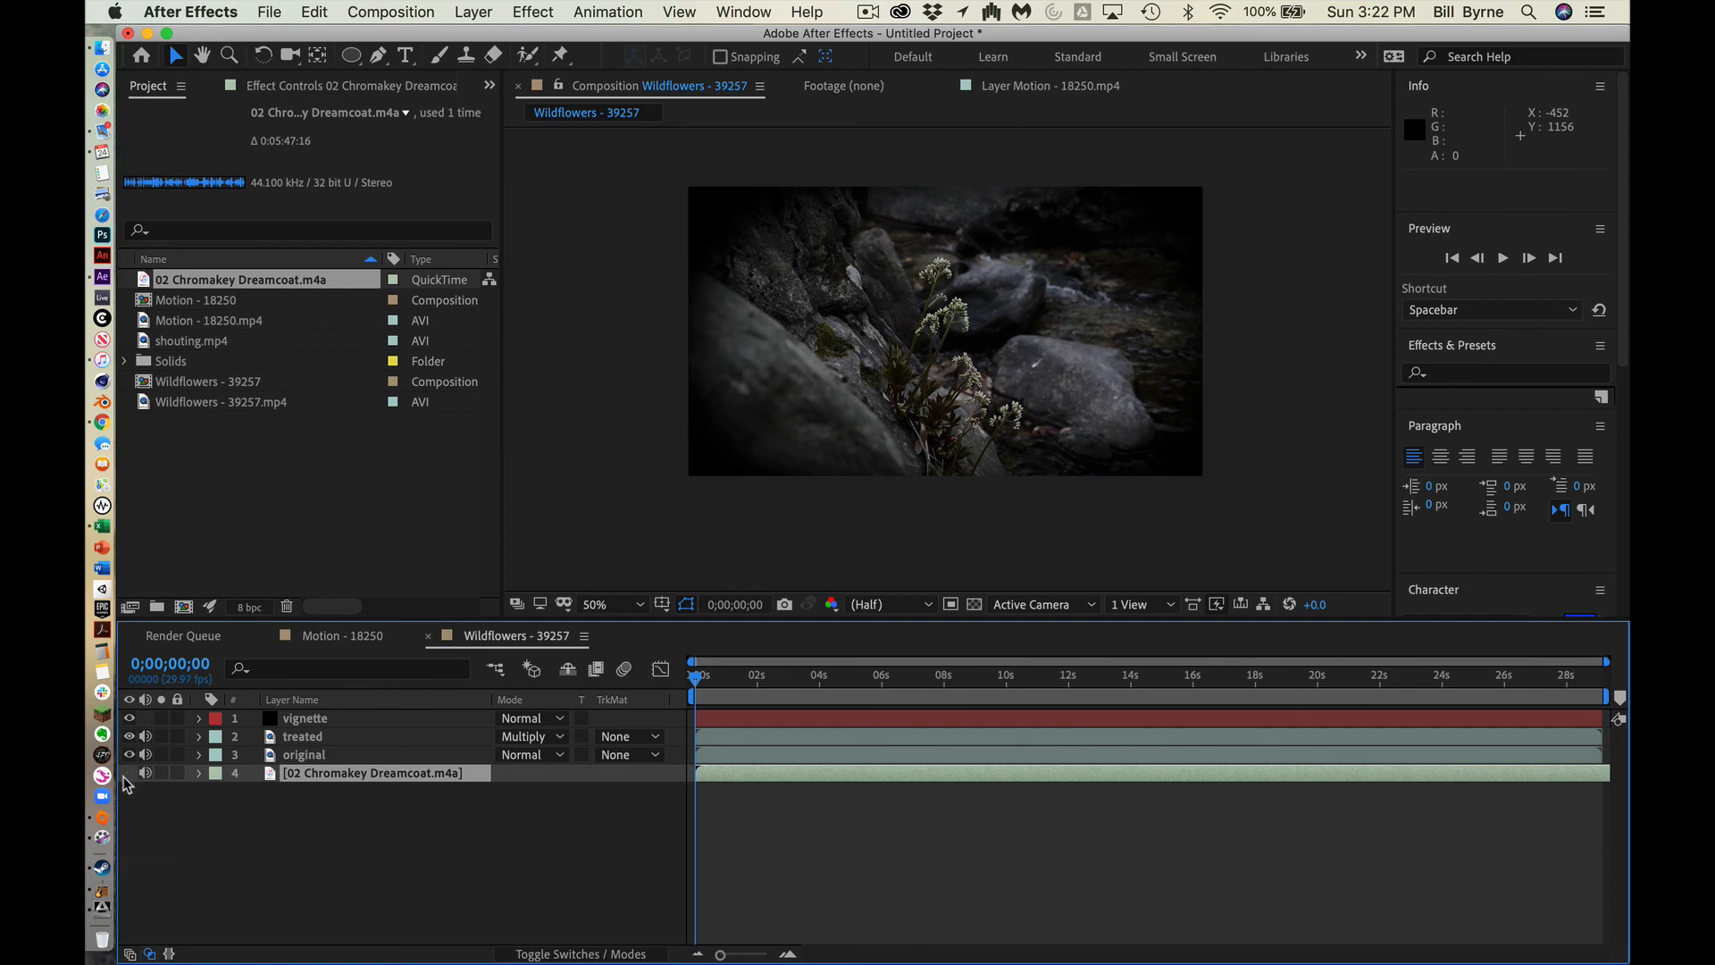
left_click(198, 773)
left_click(219, 792)
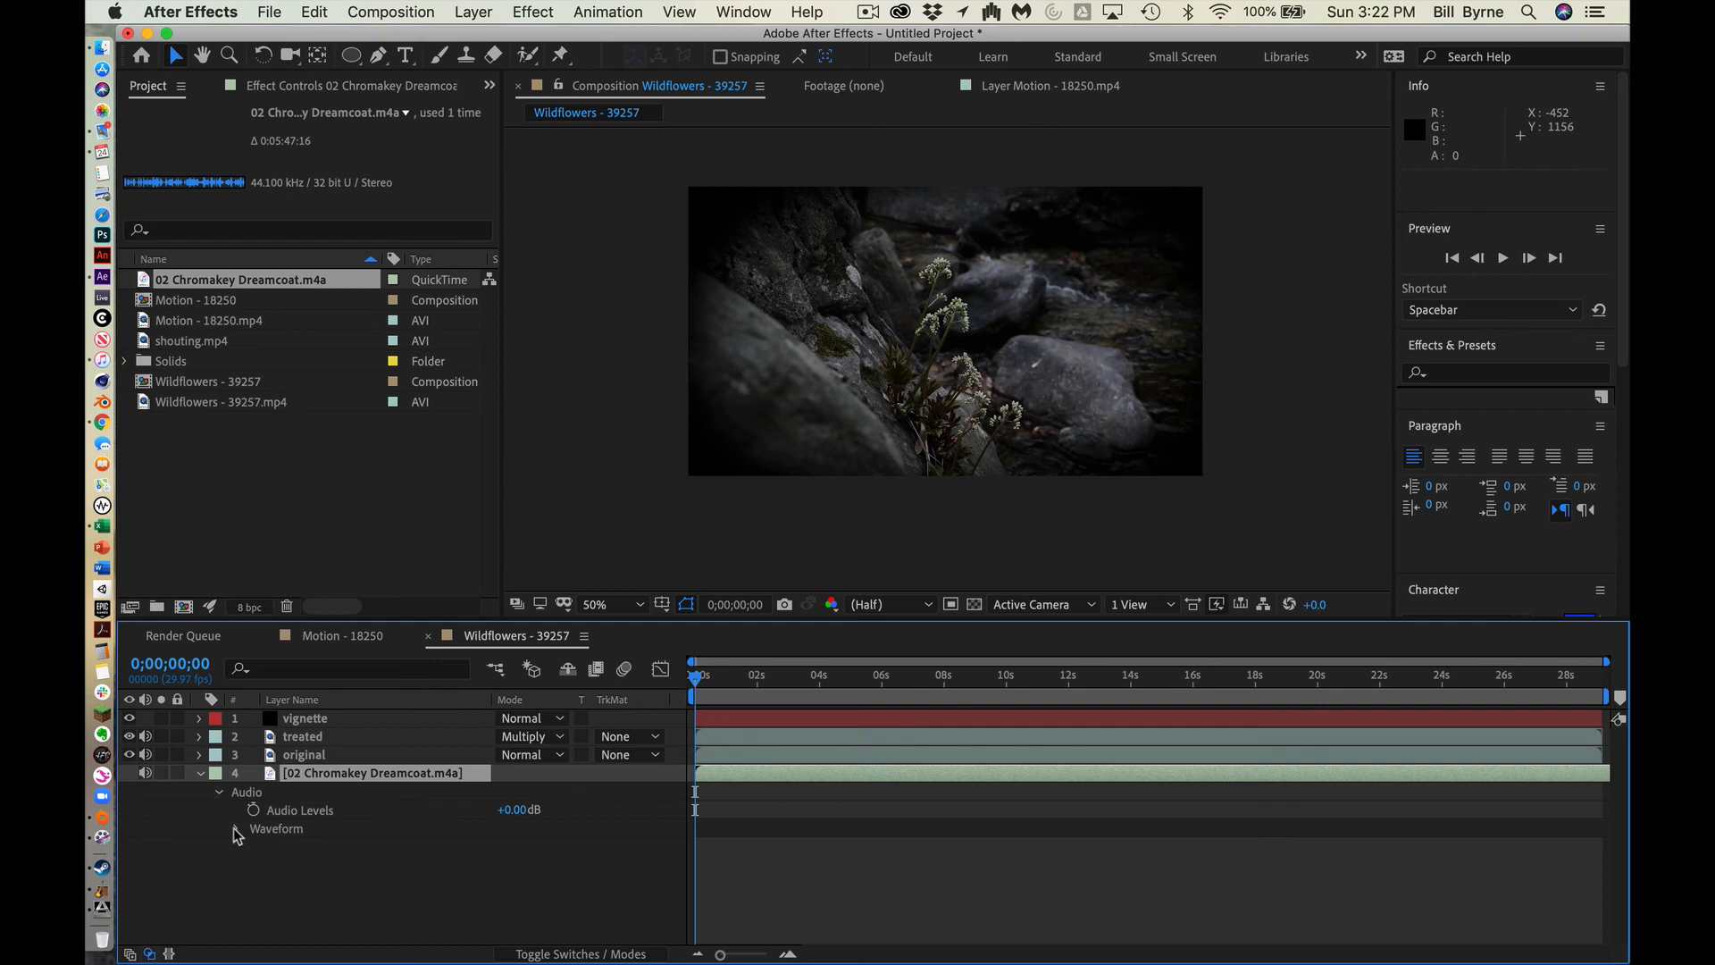
left_click(237, 831)
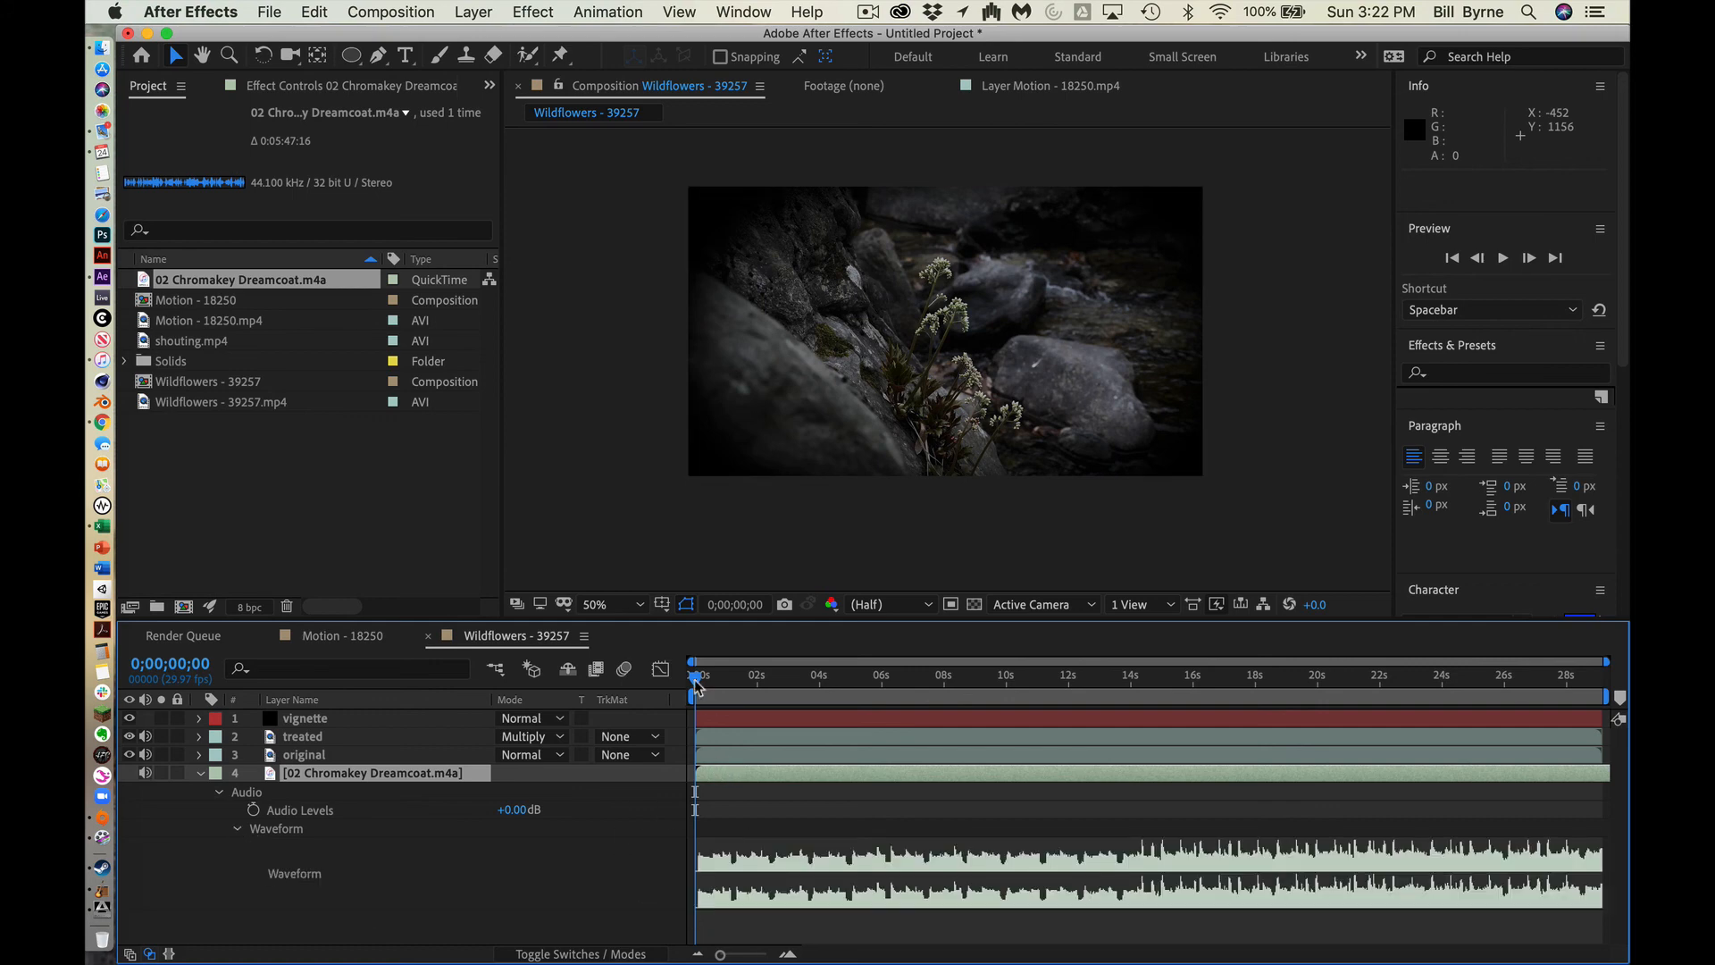
Step: Set the audio layer's In point to 0;00;14;01 in its Layer view and return to the Wildflowers composition view
left_click_drag(698, 685, 1134, 686)
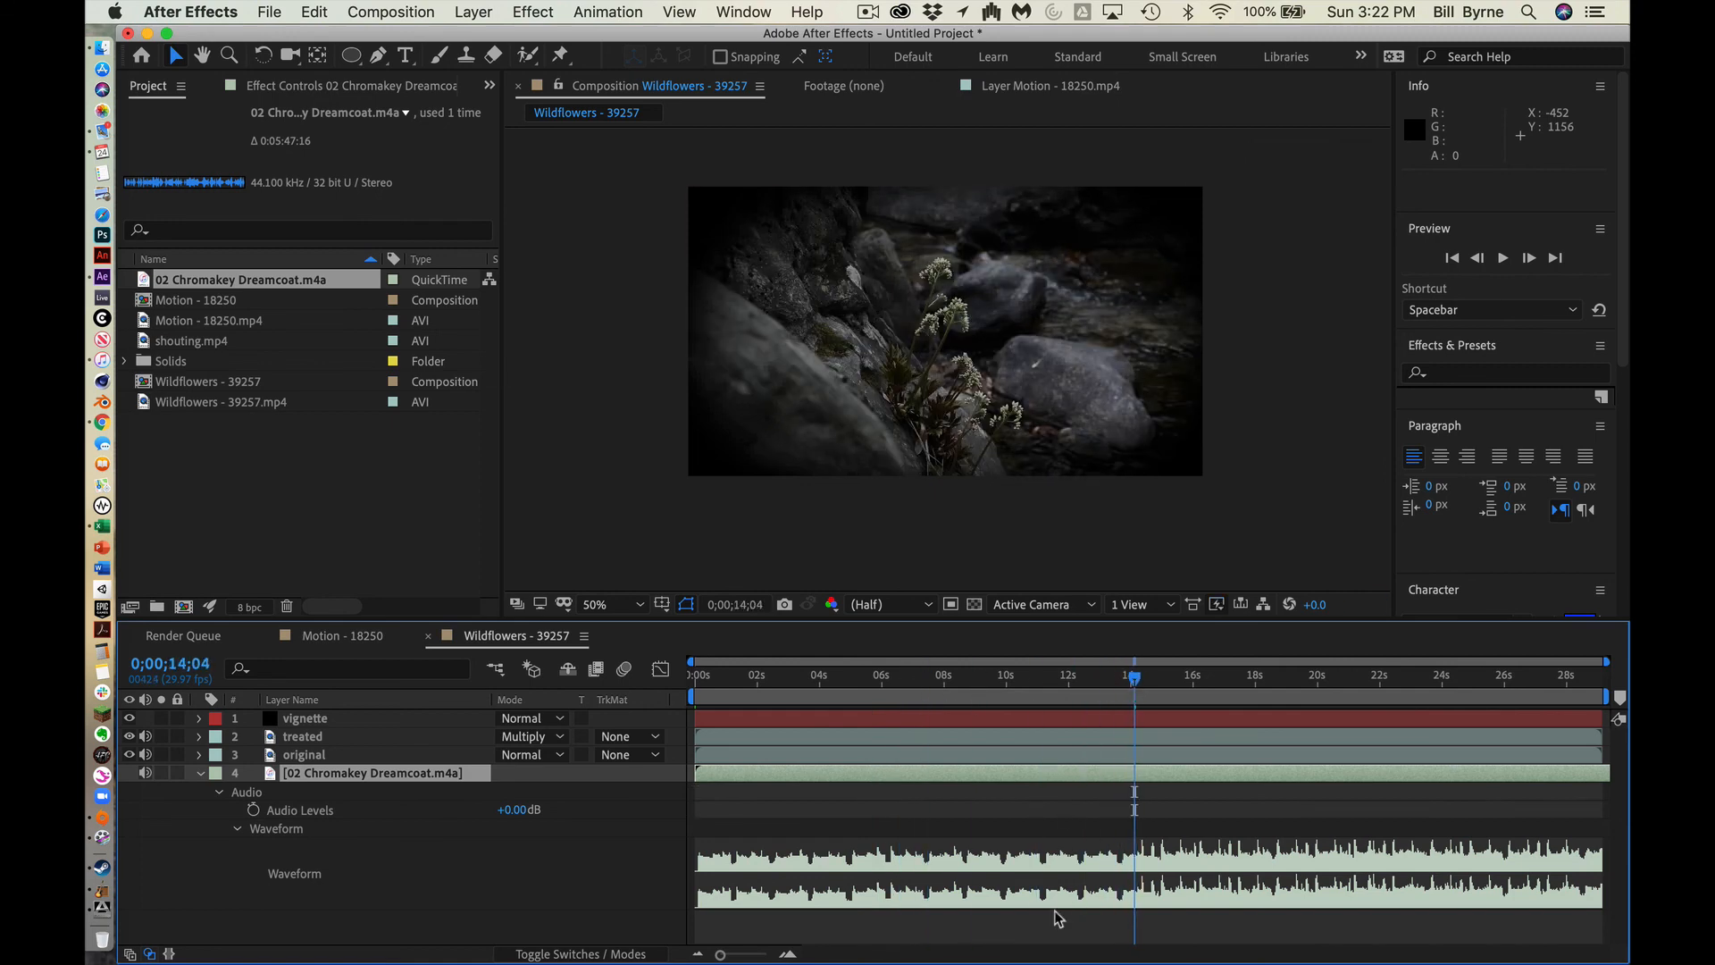
double_click(887, 777)
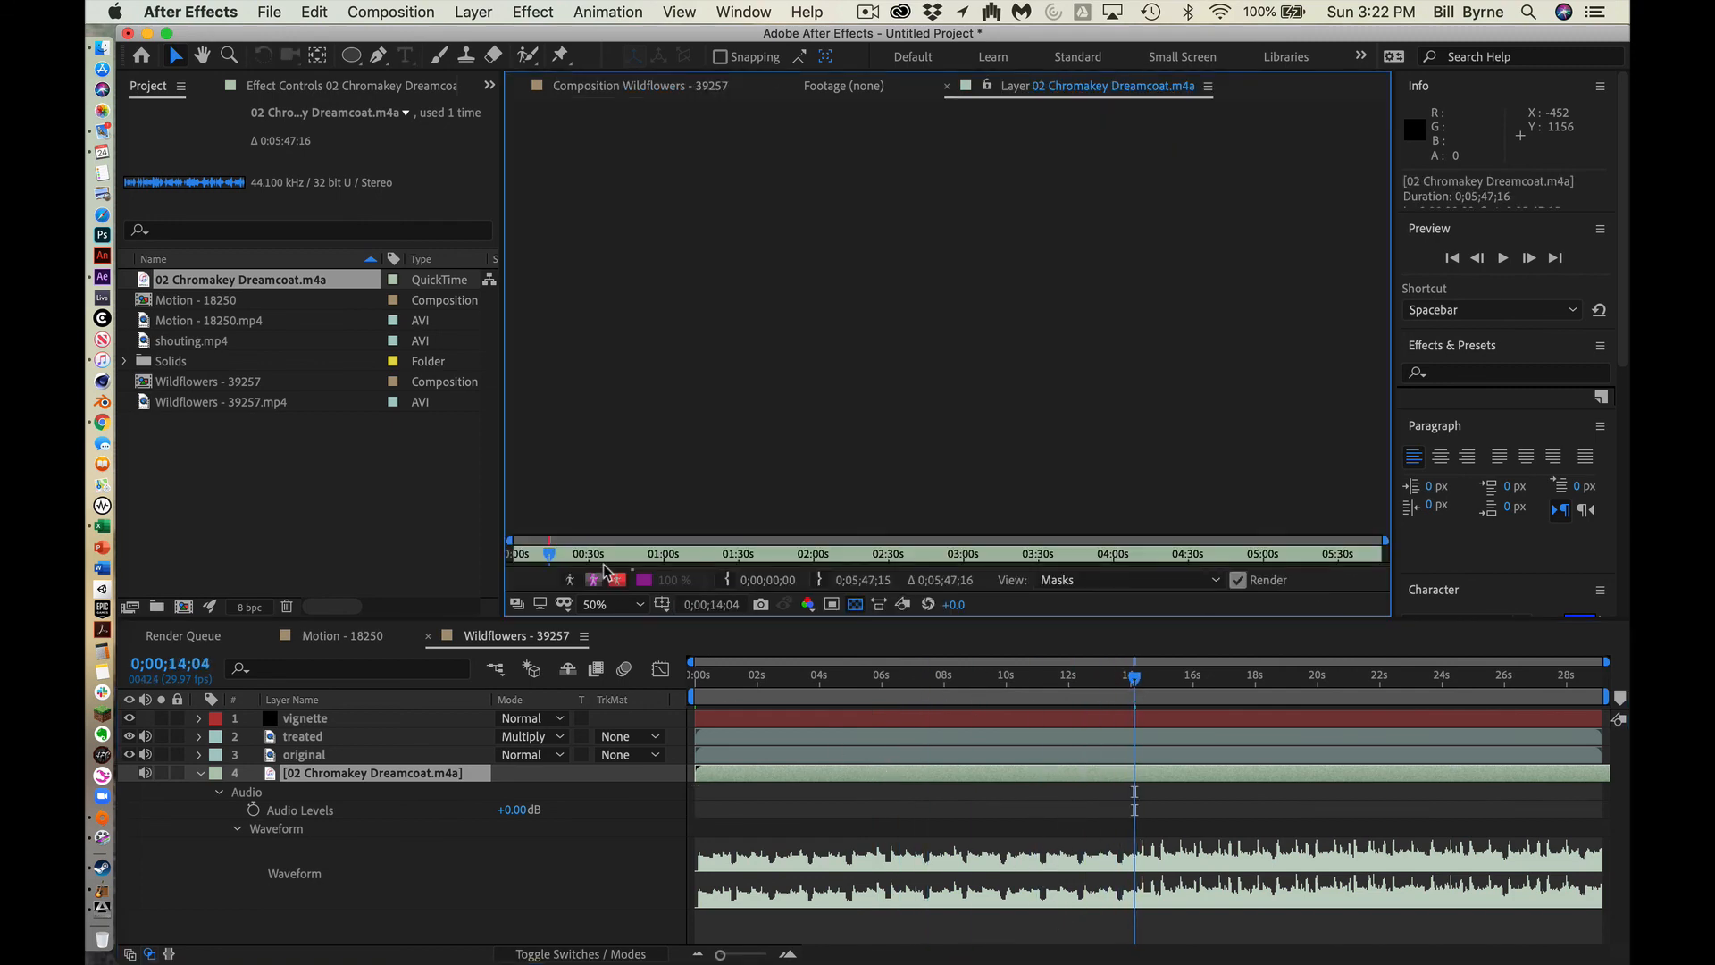
mouse_move(552, 560)
left_mouse_down()
mouse_move(509, 555)
mouse_move(569, 549)
left_mouse_up()
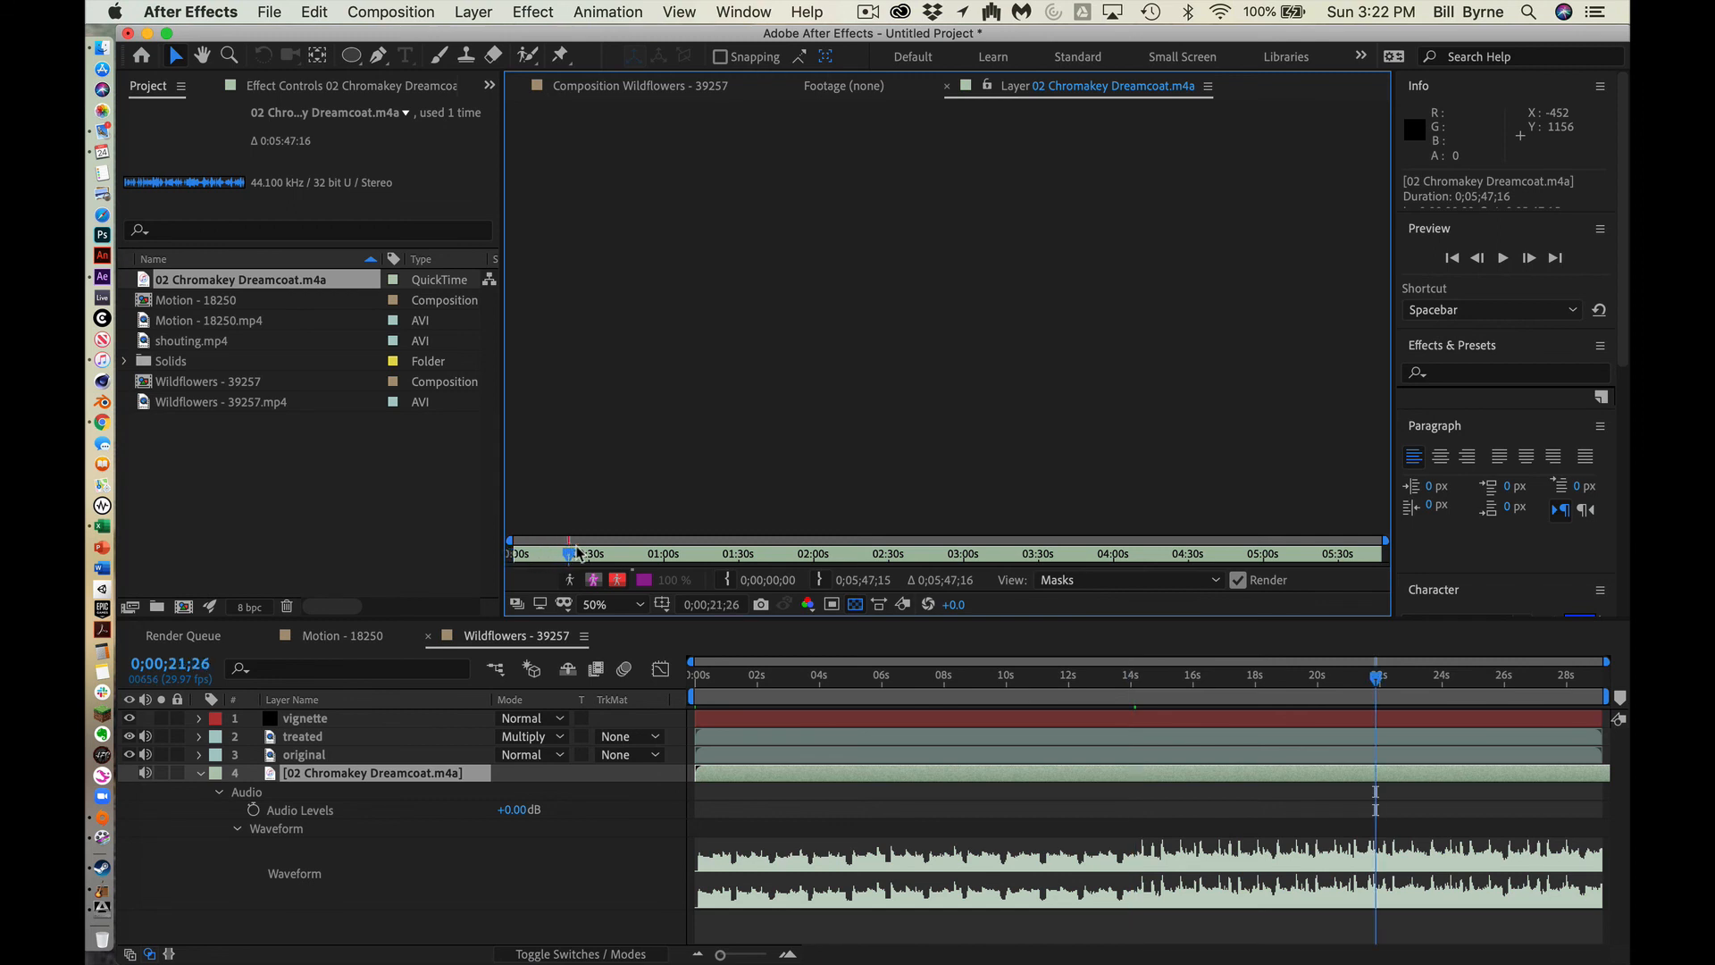
left_click_drag(1362, 684, 1131, 704)
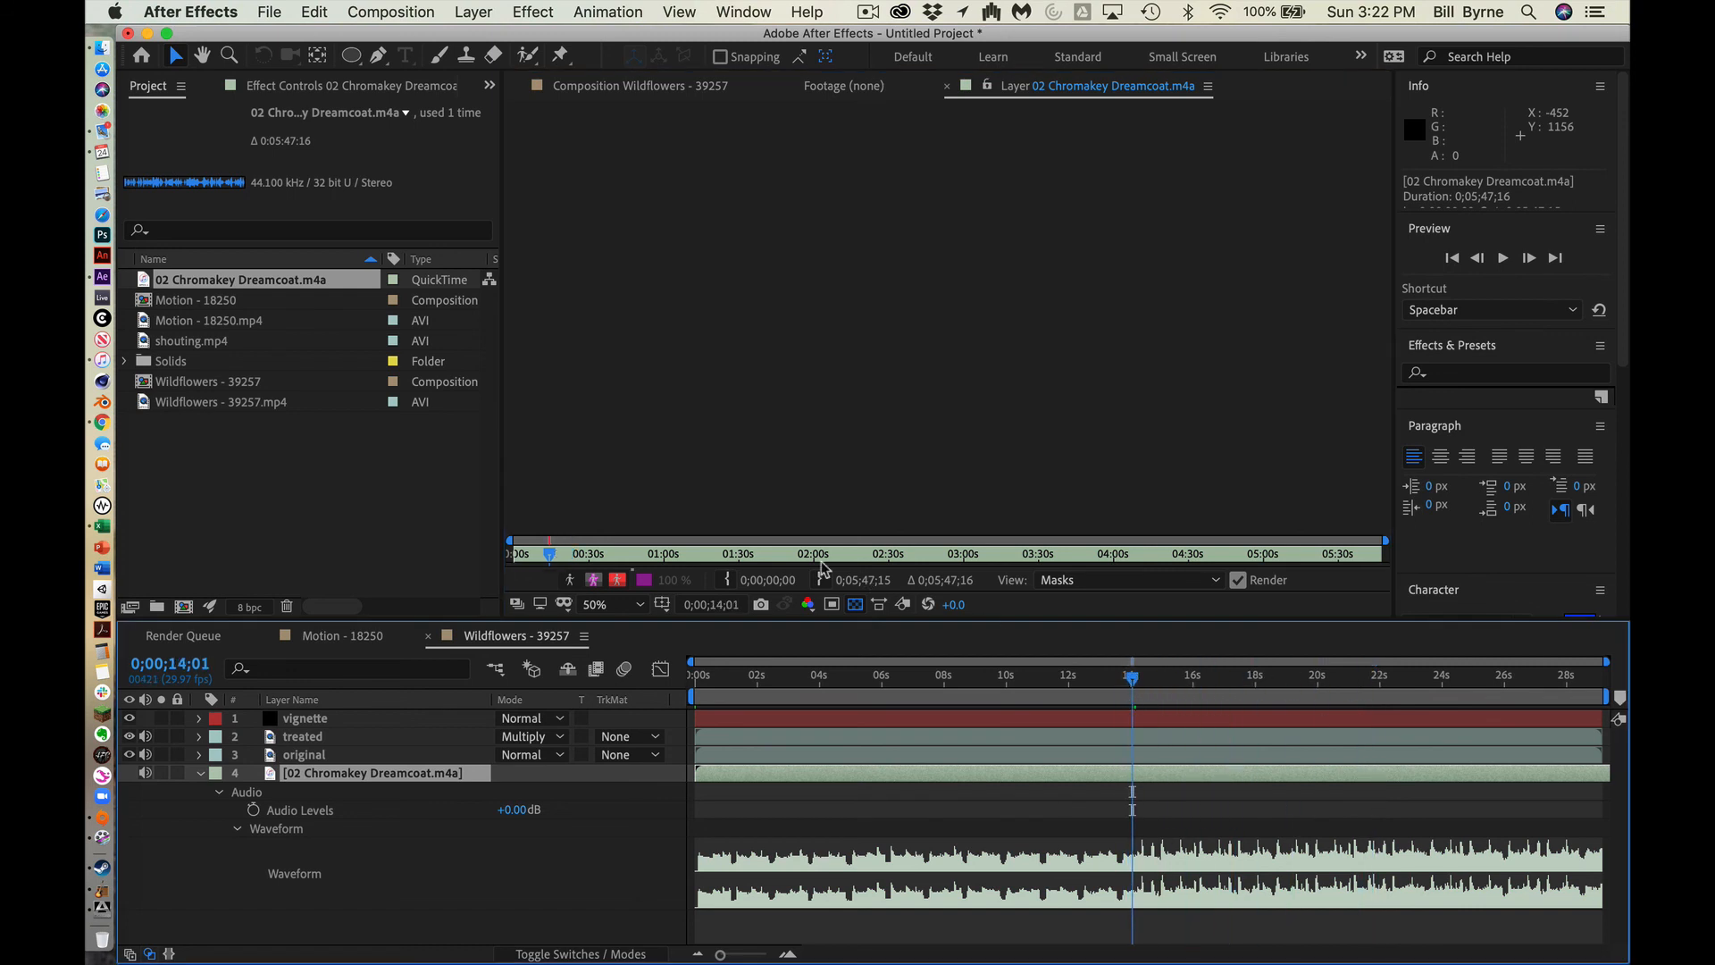
left_click(722, 582)
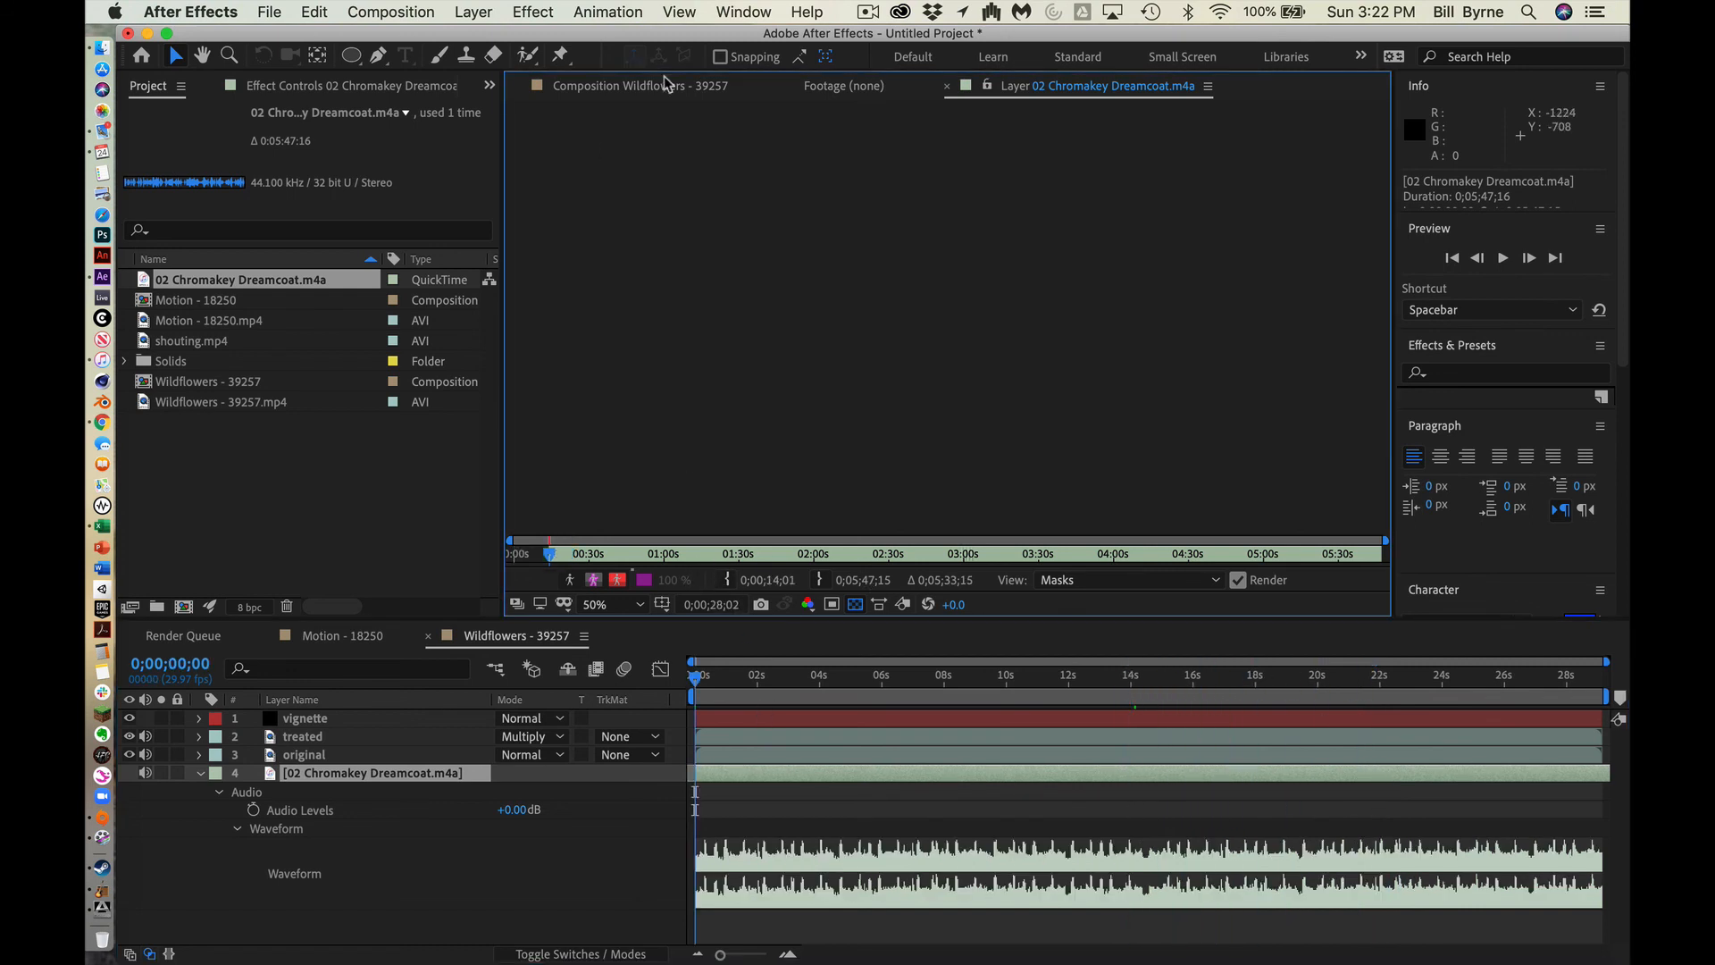
left_click(638, 87)
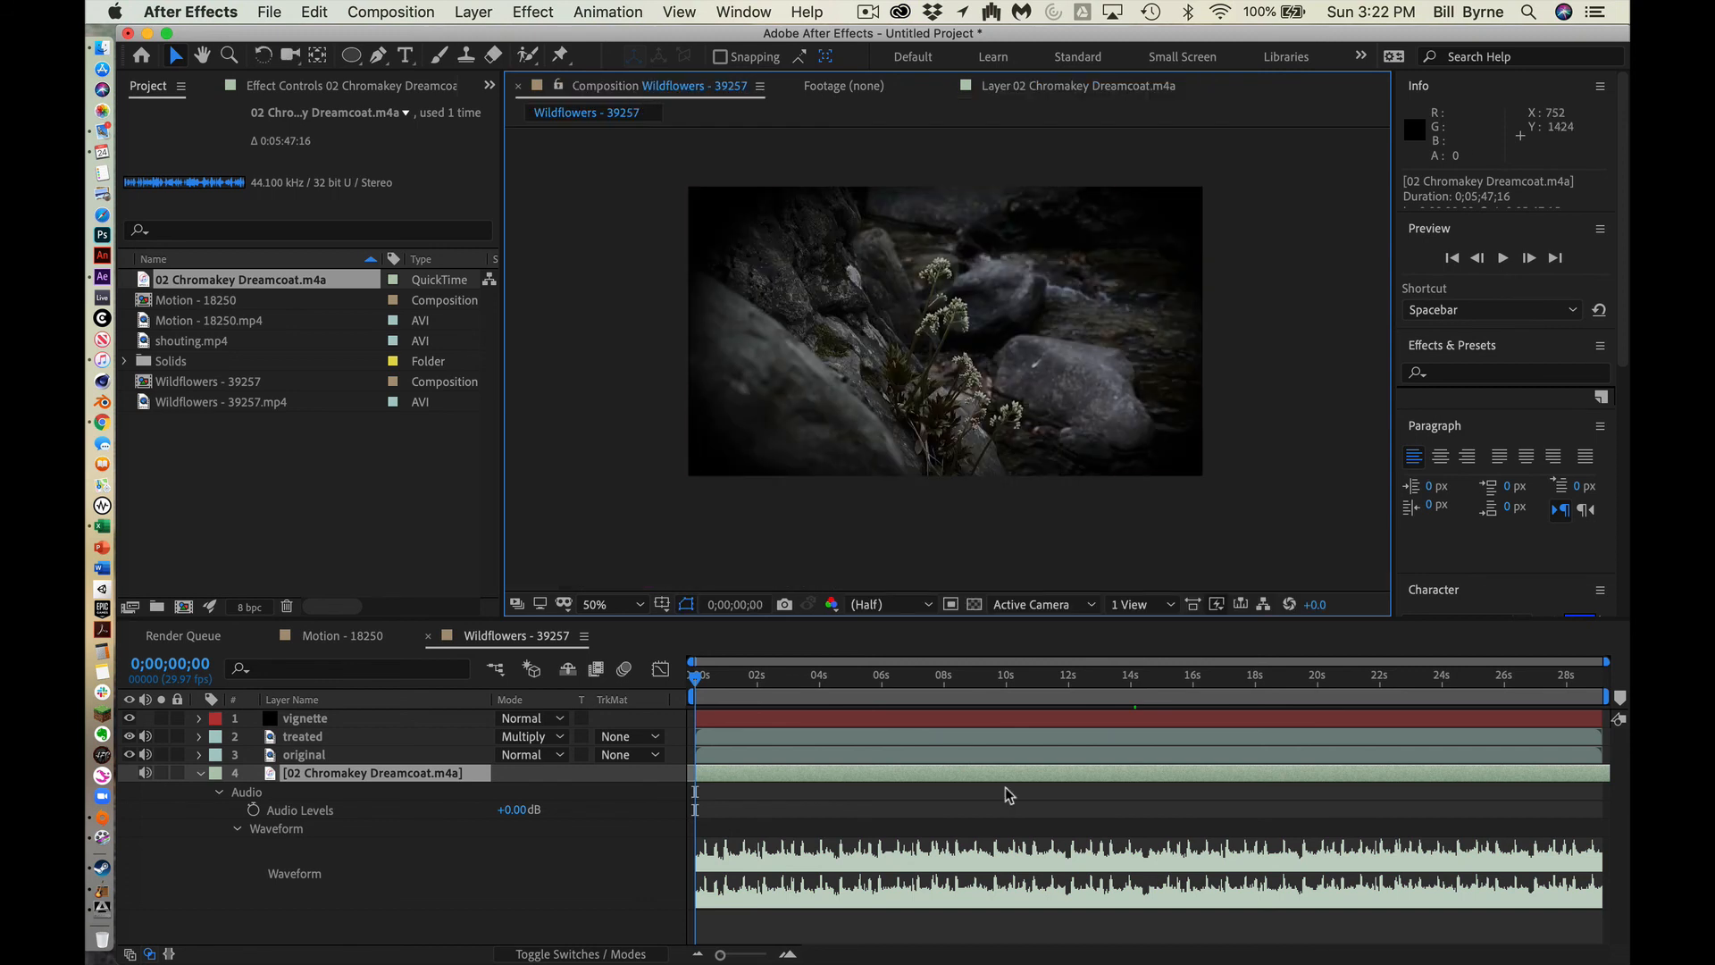
Step: Preview the first seconds of the composition with the trimmed music and return the playhead to 0;00;00;00
key("space")
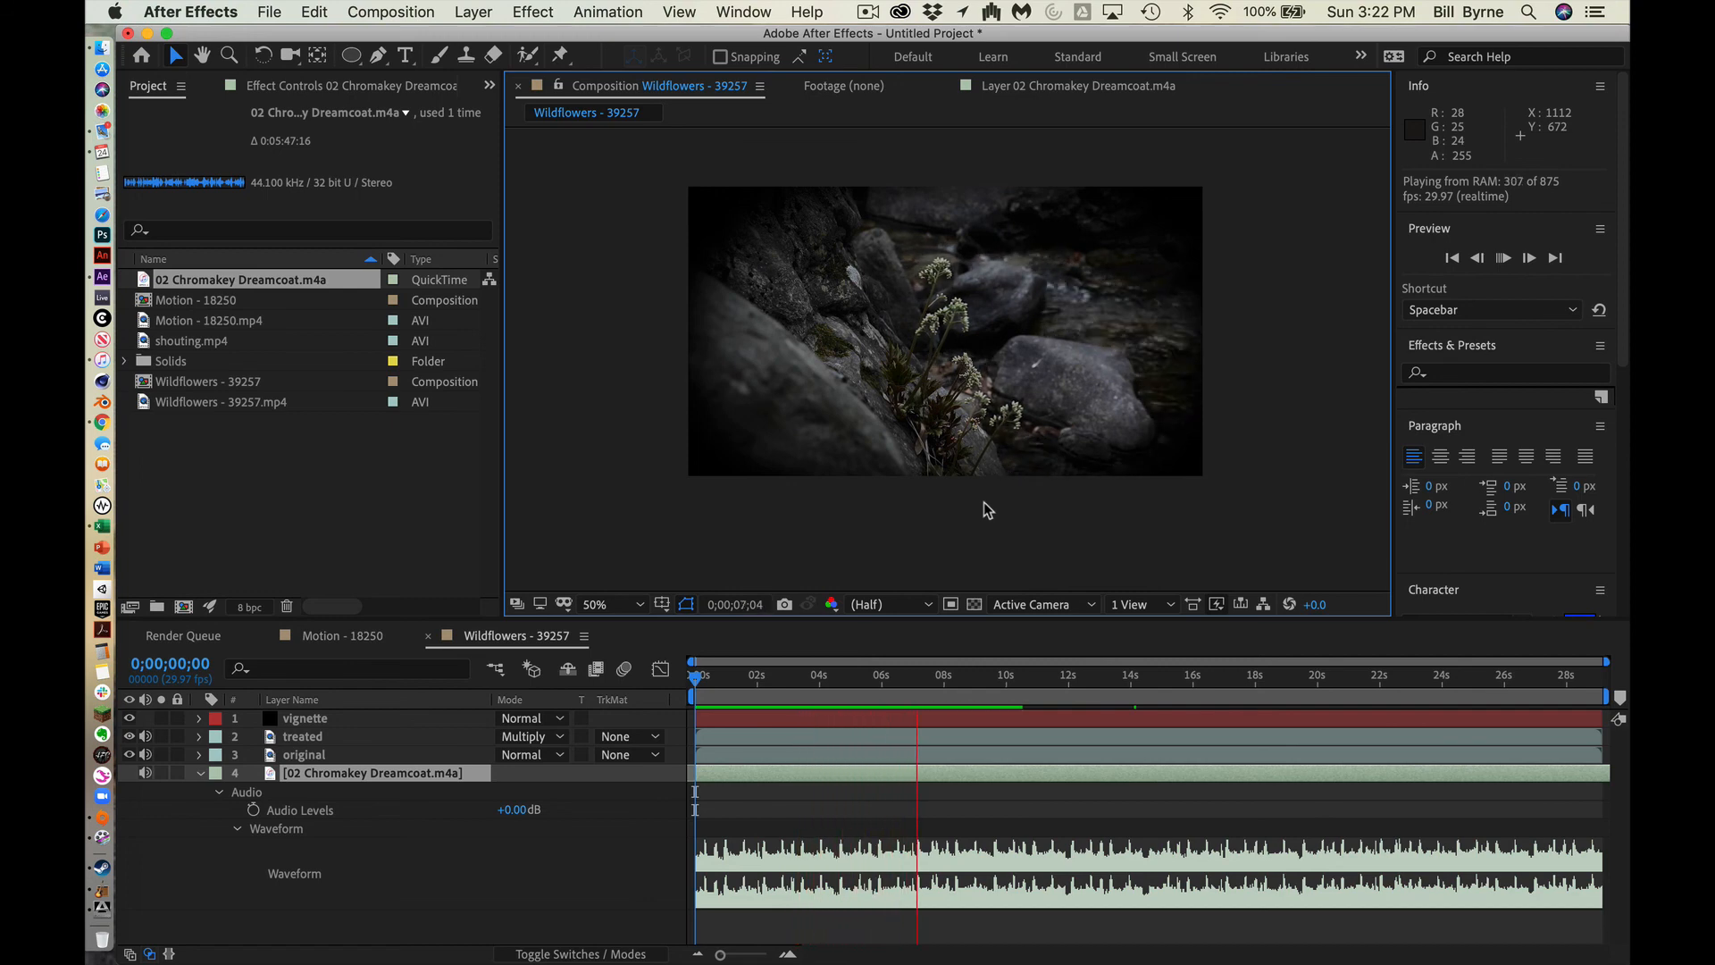
key("space")
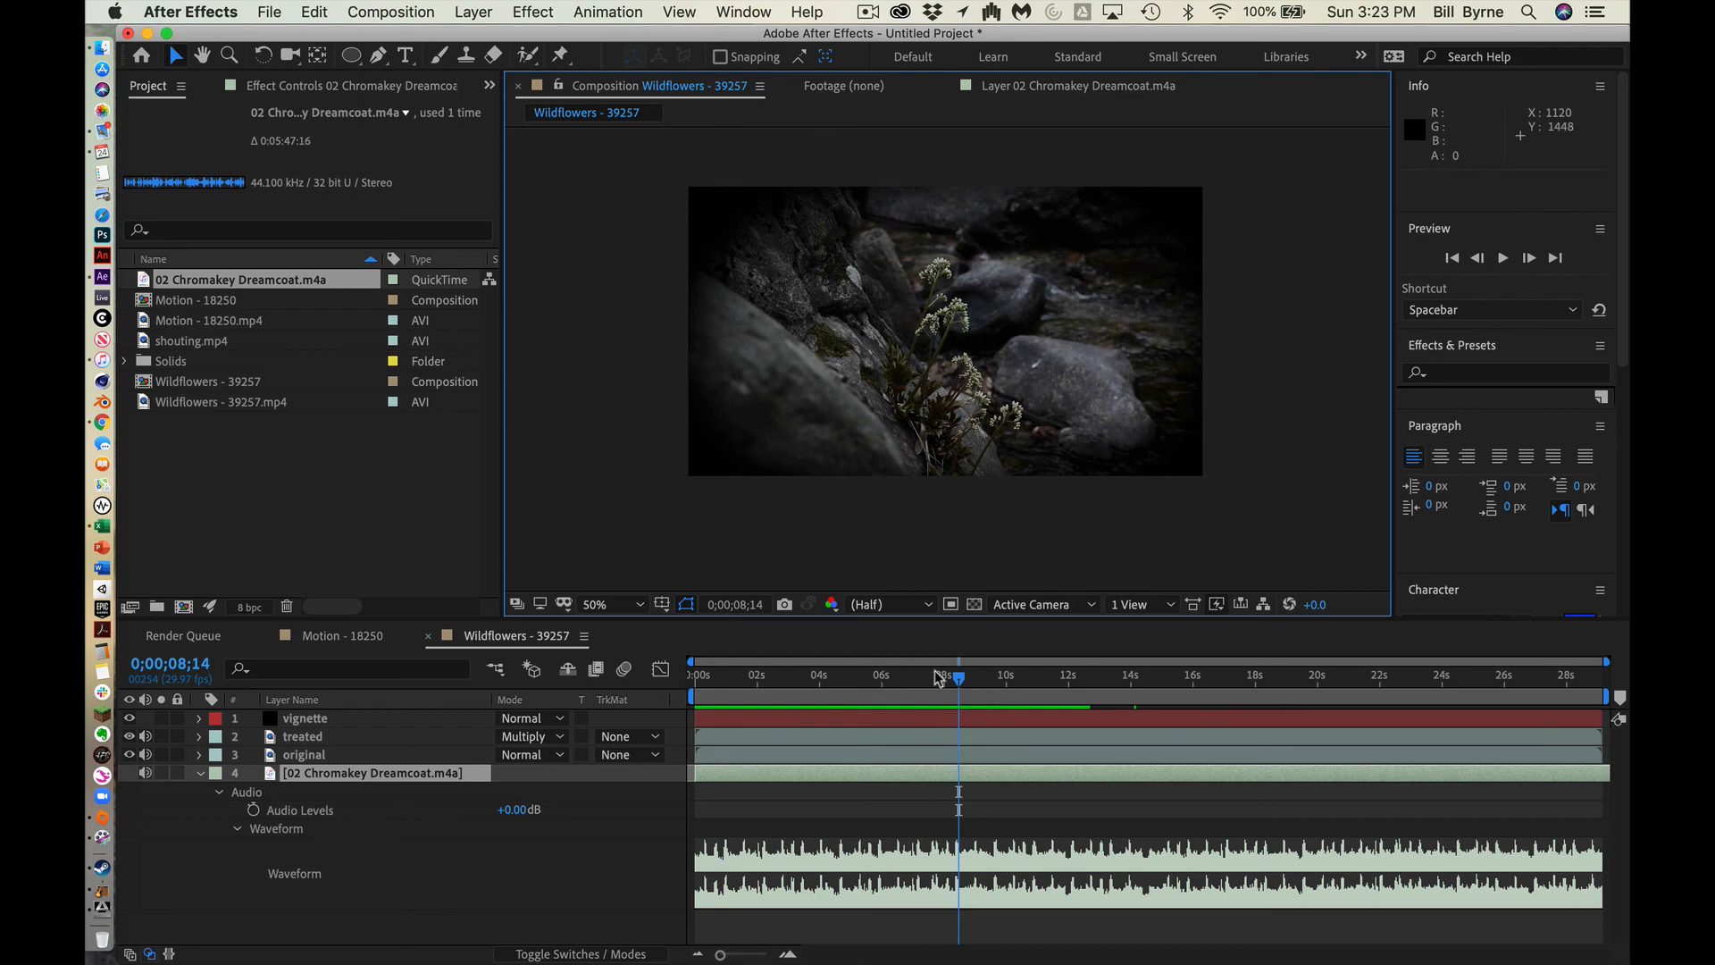
left_click_drag(938, 679, 722, 694)
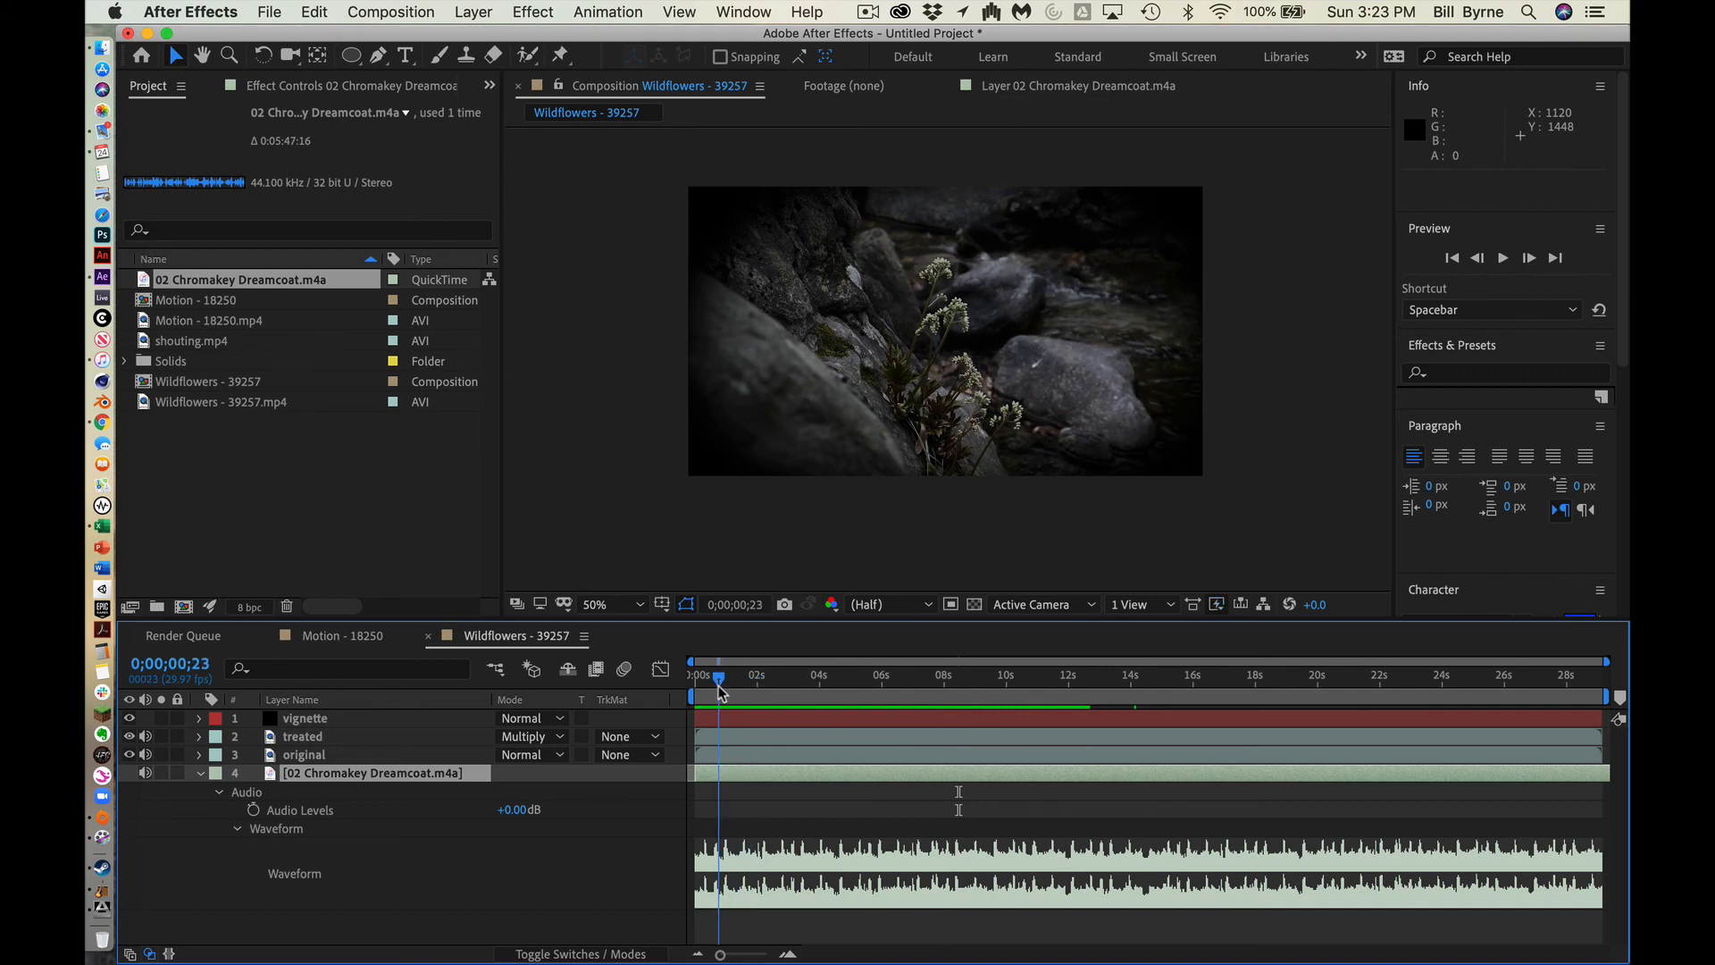
left_click_drag(722, 694, 659, 683)
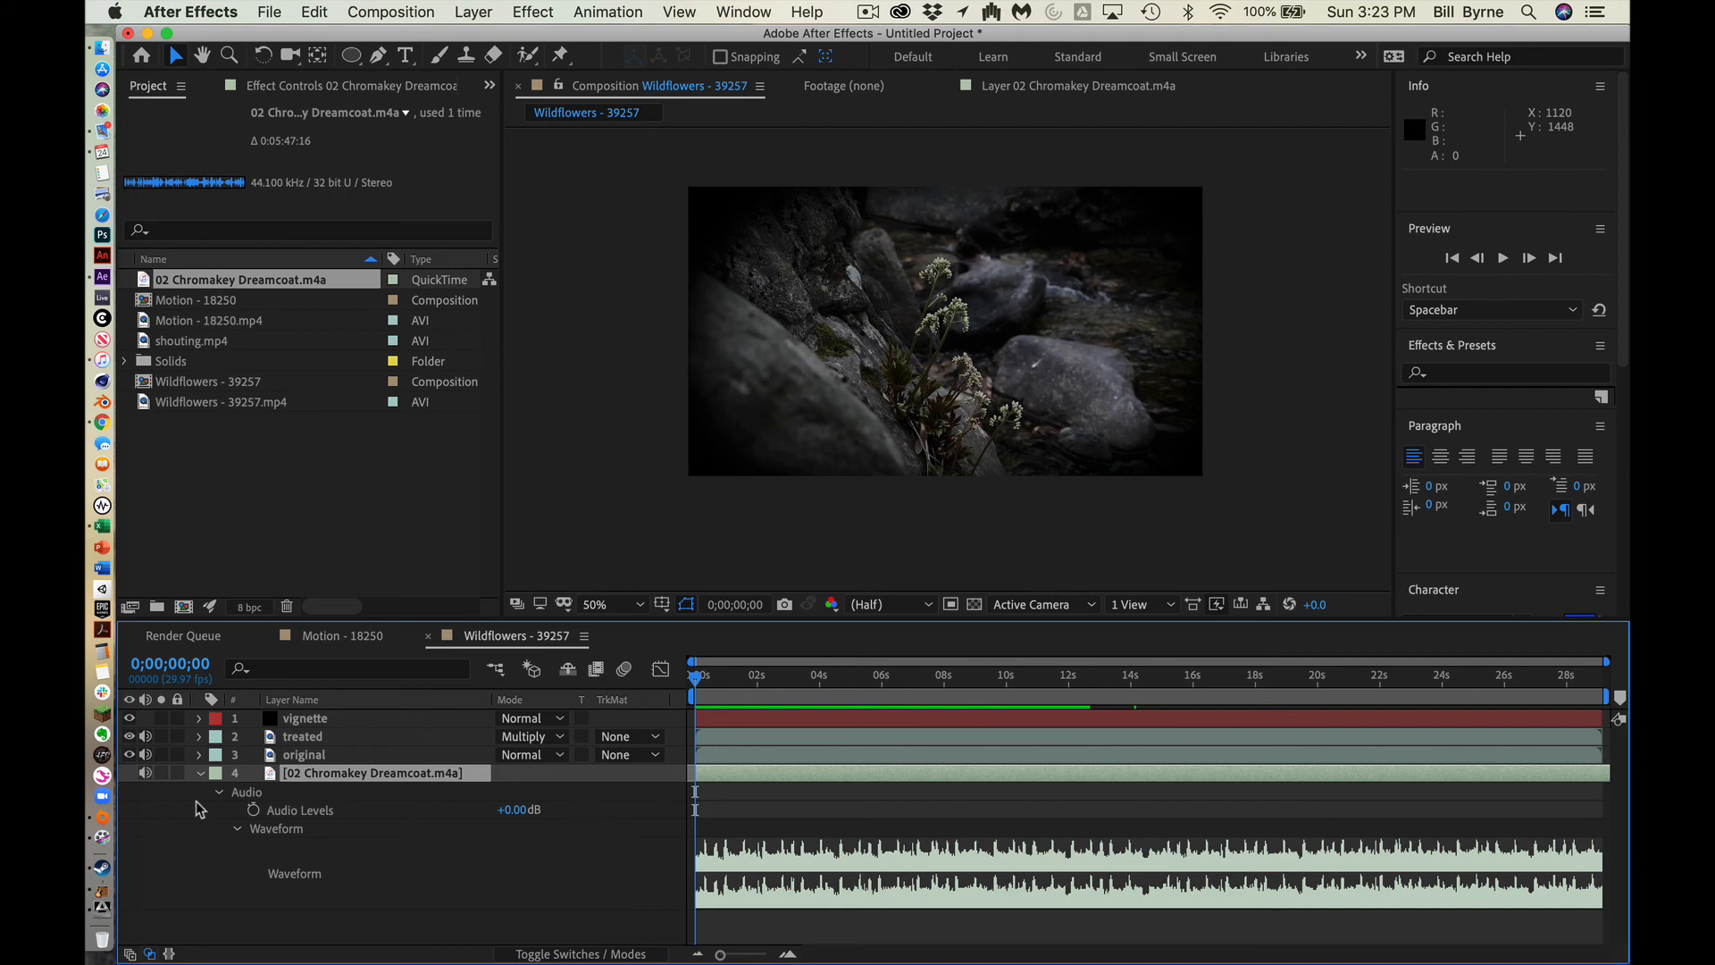
Step: Collapse the audio layer's properties in the timeline and keep the playhead at the composition's start
left_click(201, 773)
left_click(237, 829)
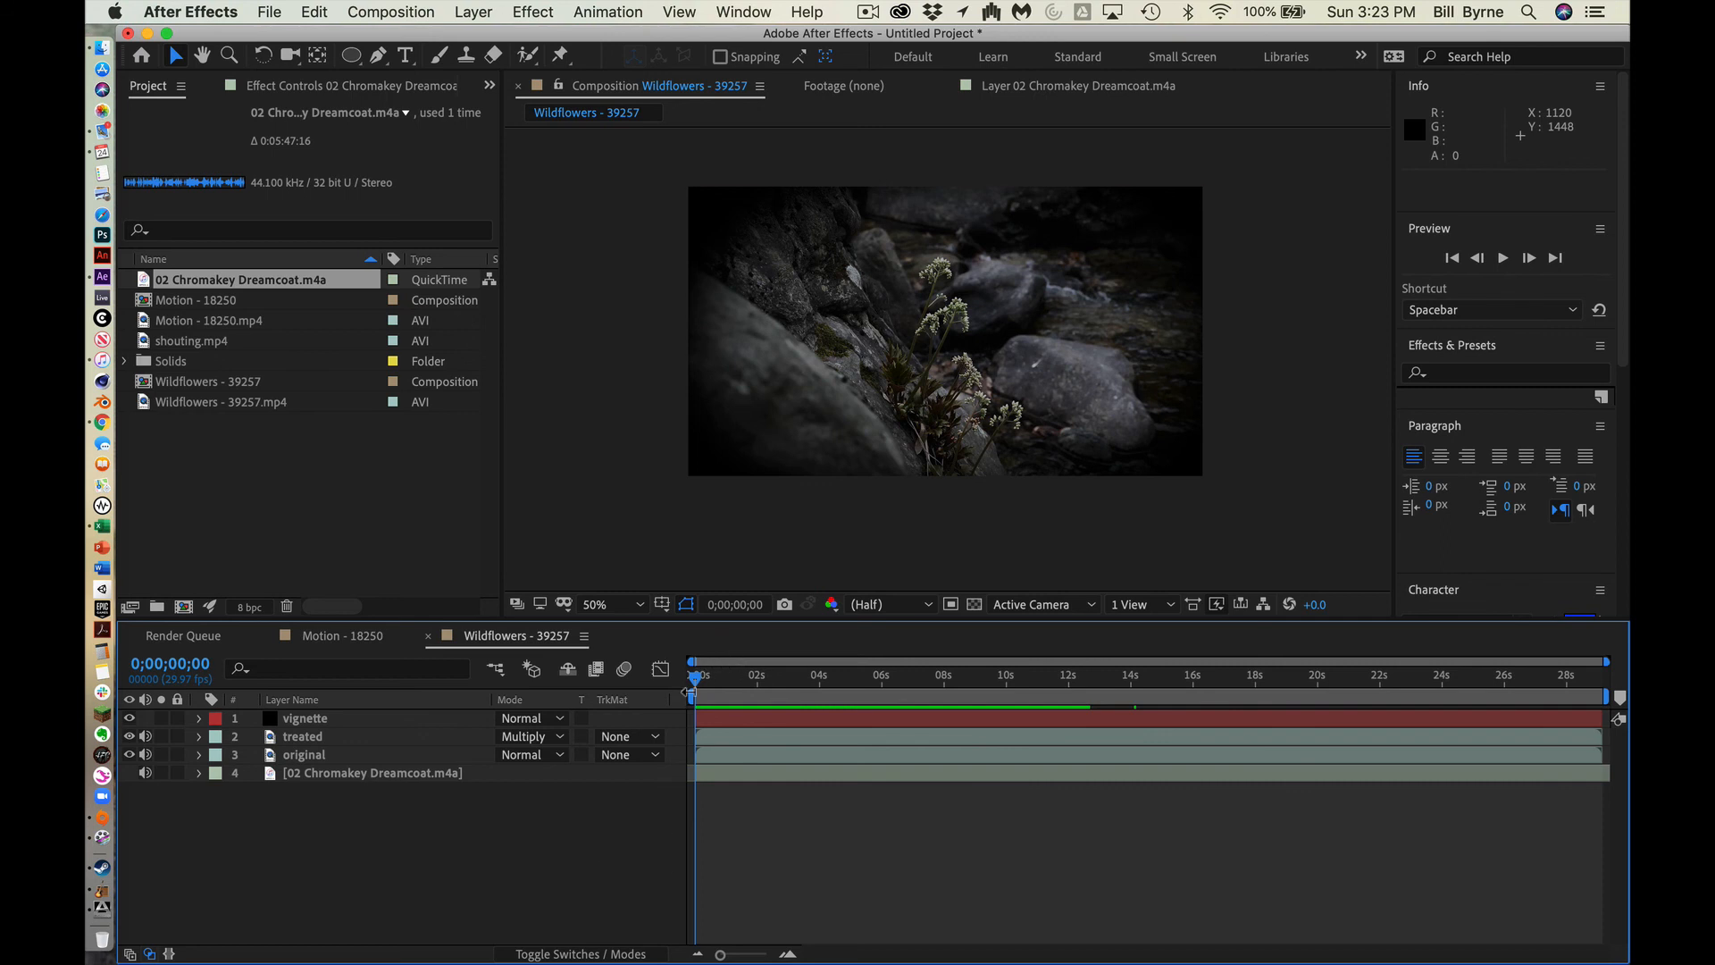
left_click_drag(699, 681, 623, 676)
left_click(868, 11)
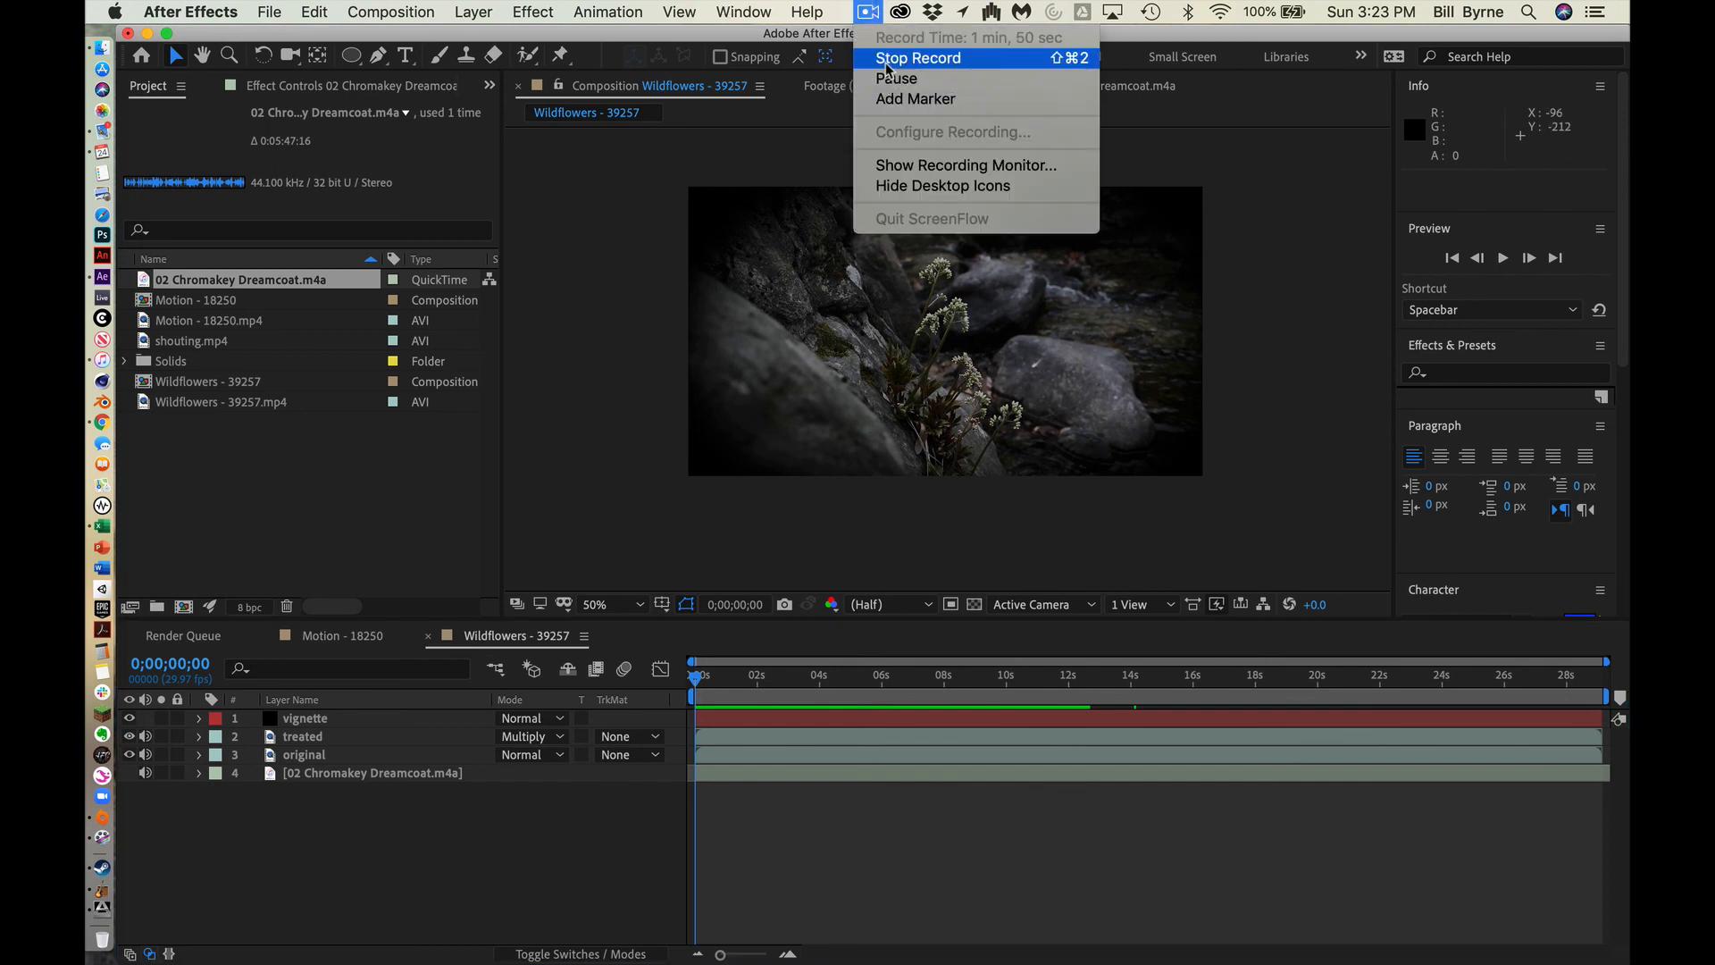